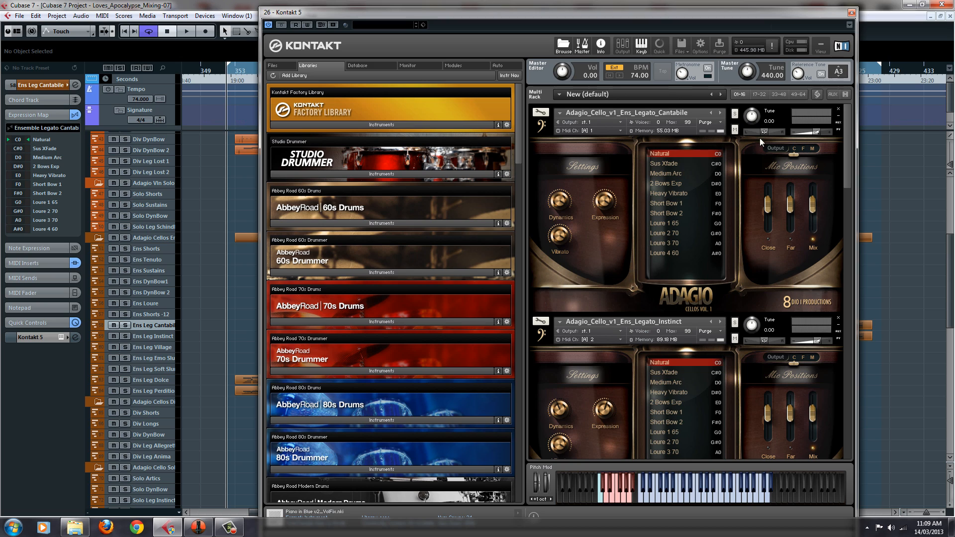
Close the Kontakt window and open the Ens Leg Dolce part in the Key Editor
click(852, 12)
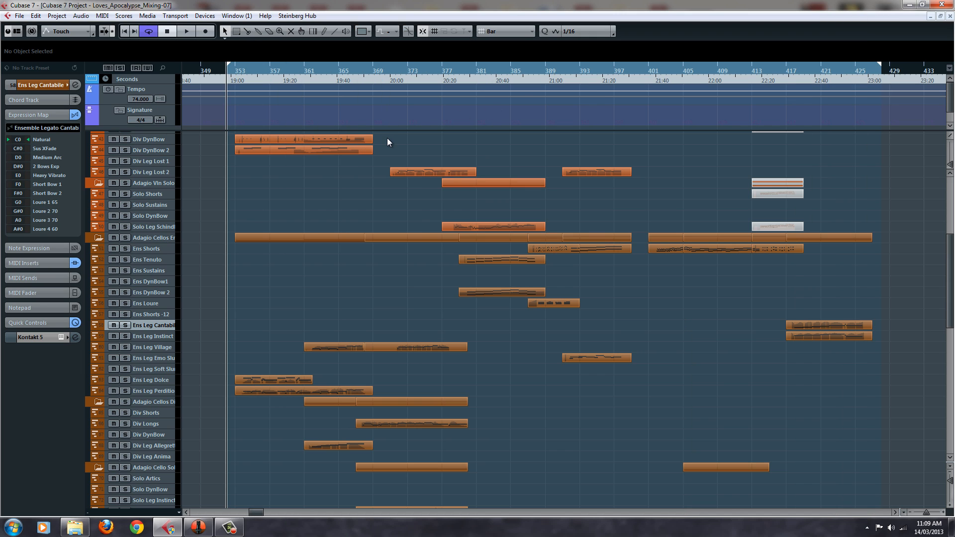
click(258, 378)
double_click(259, 378)
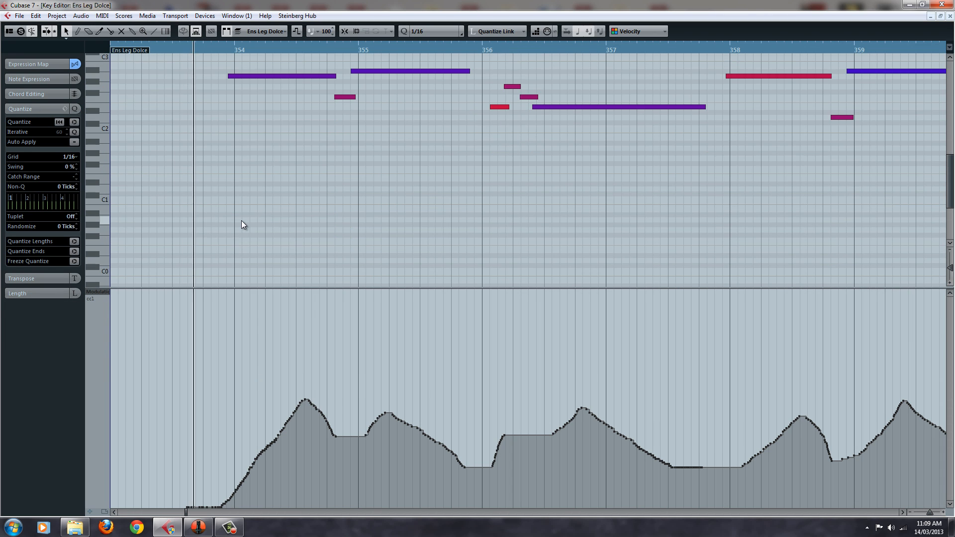
Set the Ens Leg Dolce part's controller lane to Articulations/Dynamics, expand its Expression Map section, and return to the project
click(99, 292)
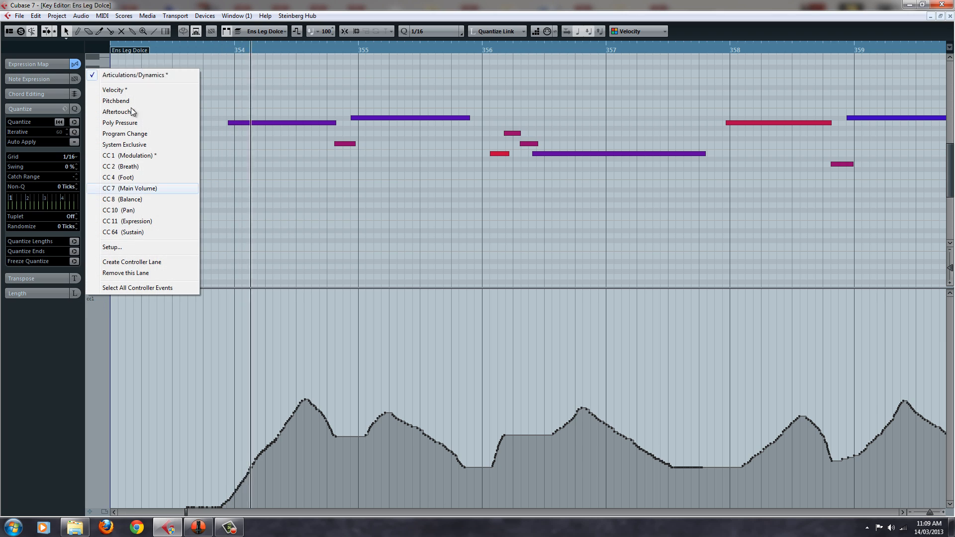
click(133, 75)
click(34, 65)
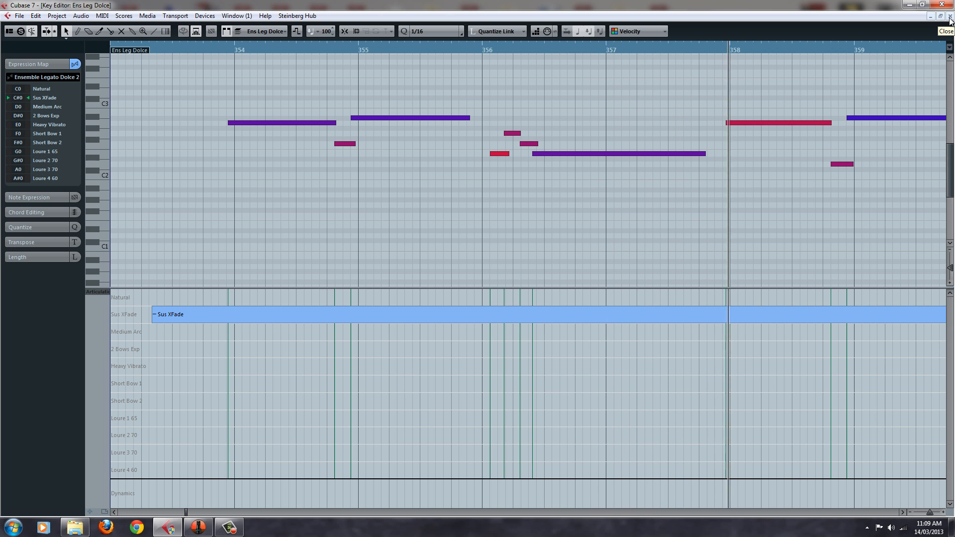
click(950, 17)
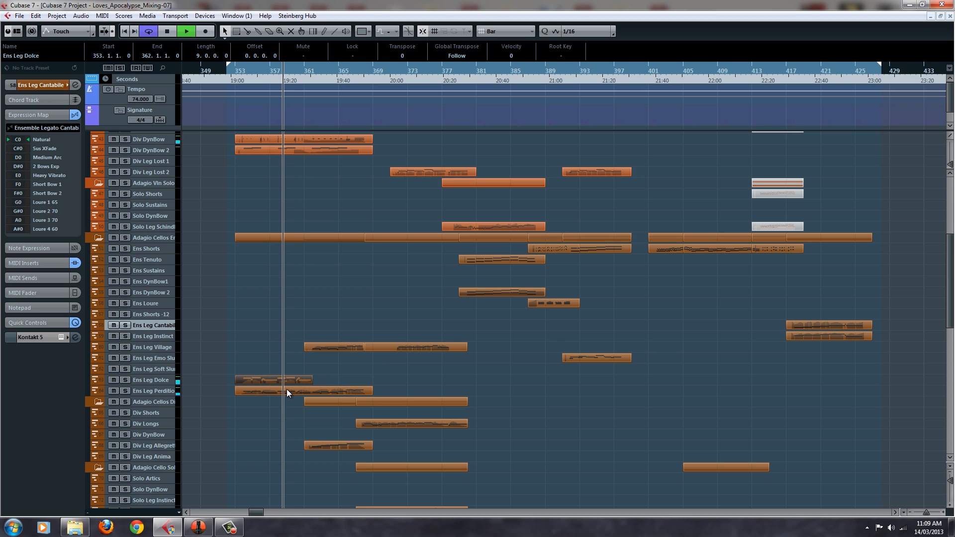
Review the notes and modulation curves of the Ens Leg Perdition and first Ens Leg Village parts in the Key Editor
double_click(286, 390)
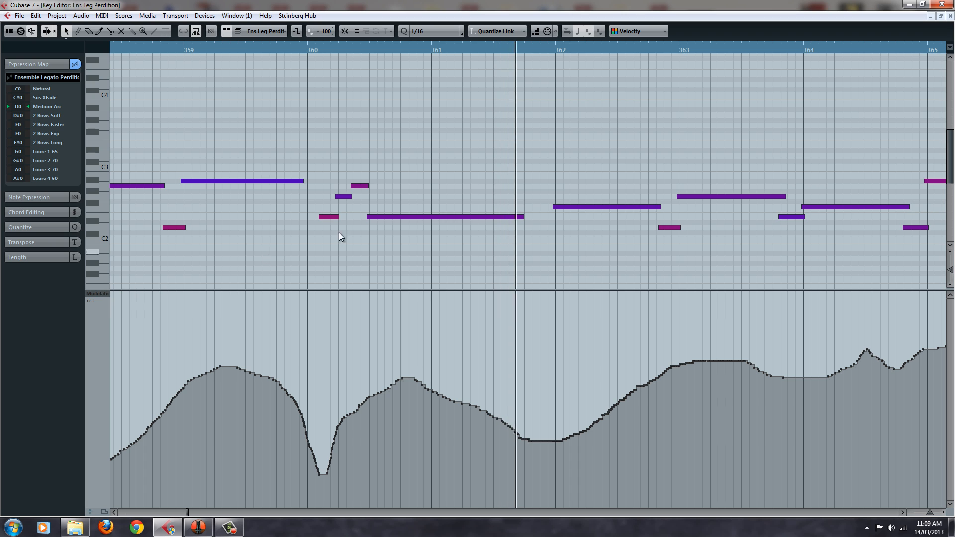
click(950, 16)
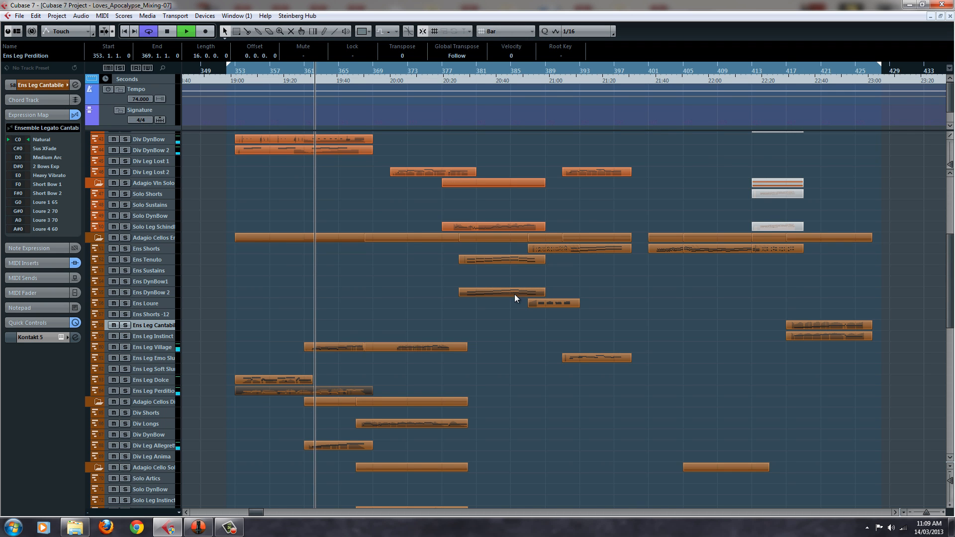
double_click(331, 347)
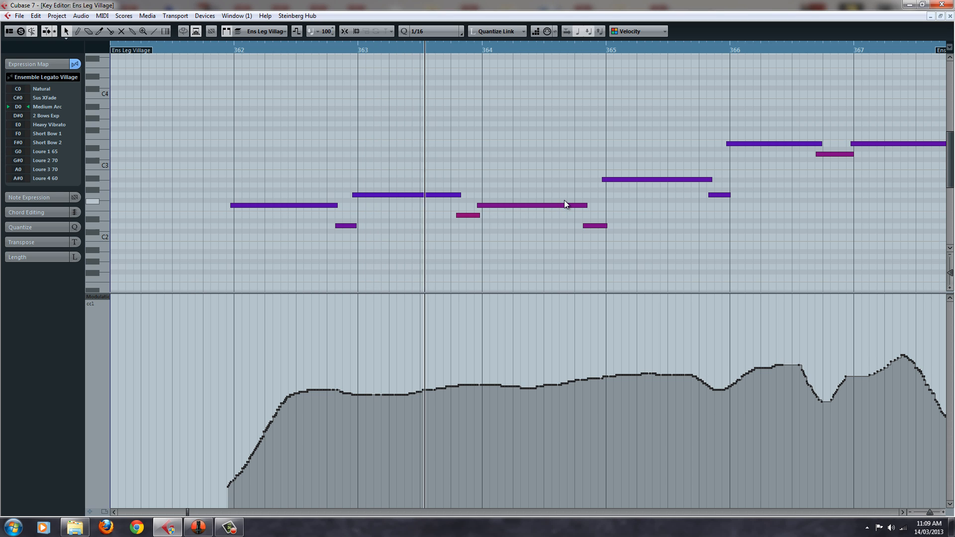
click(951, 16)
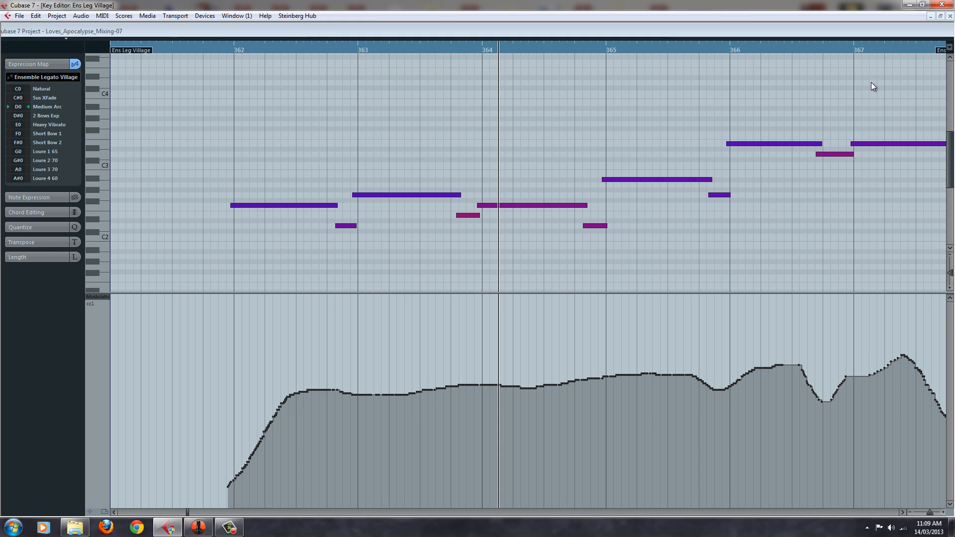
Inspect the Div Leg Allegretto part's notes and modulation curve in the Key Editor, then close it
drag(318, 462, 341, 446)
double_click(341, 446)
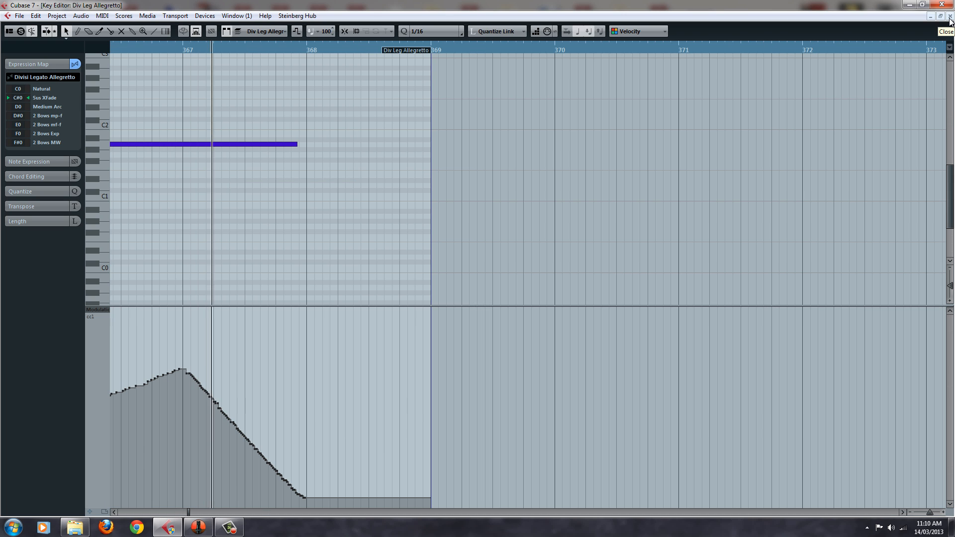
click(950, 18)
Open the Solo Leg Geisha part, switch its controller lane from modulation to Articulations/Dynamics, and close the editor
scroll(435, 322, down, 5)
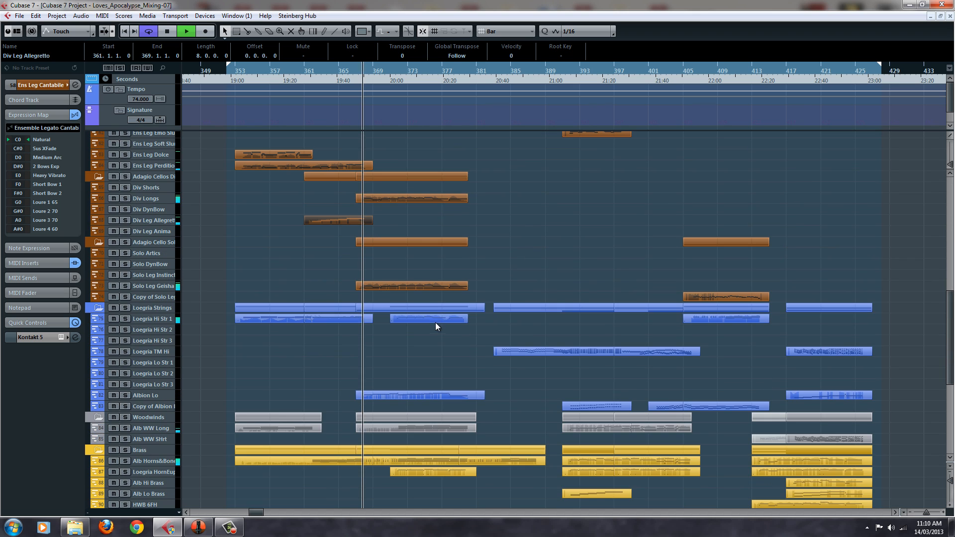
click(384, 288)
double_click(384, 288)
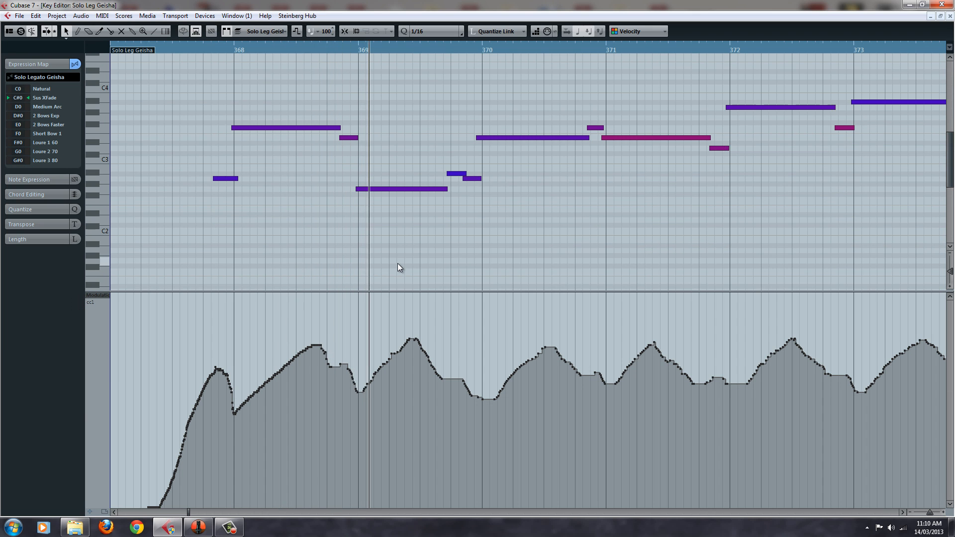
click(99, 301)
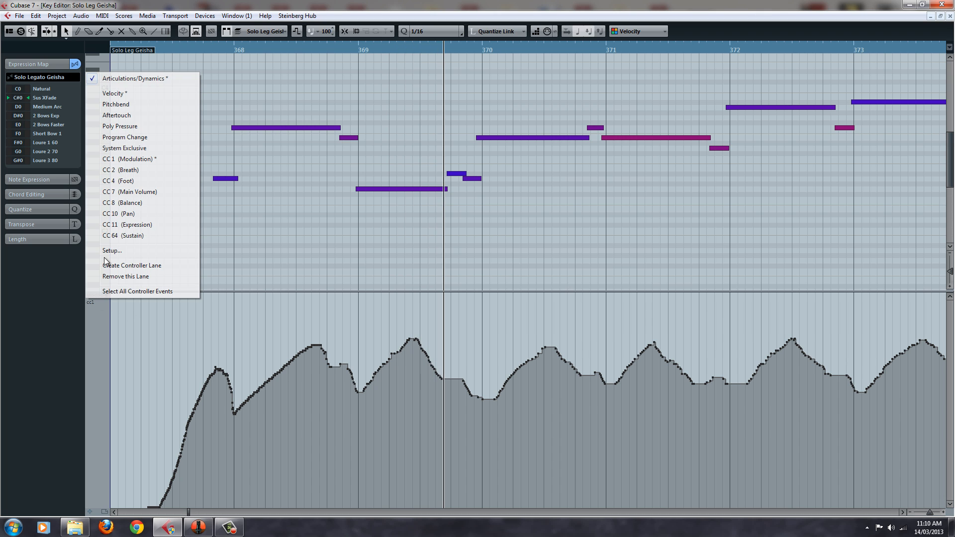
click(169, 74)
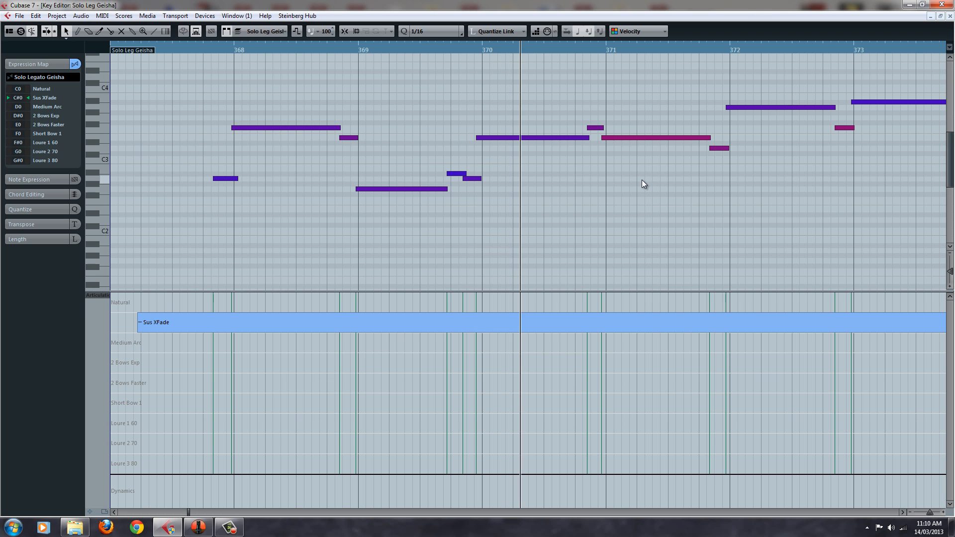
scroll(642, 181, up, 2)
scroll(642, 182, down, 1)
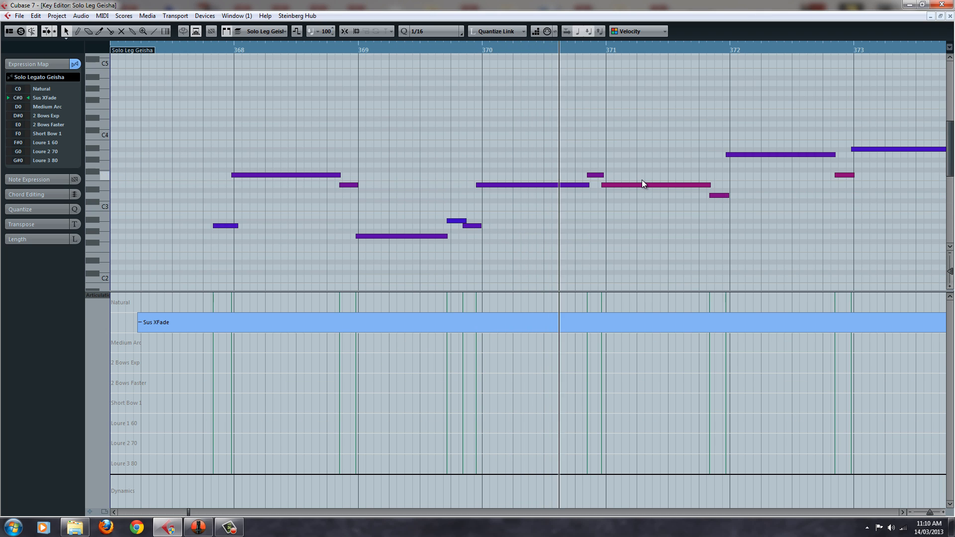
click(950, 17)
Review the Div Longs part's modulation curve and the end of the Solo Leg Geisha part's articulation lane
double_click(421, 199)
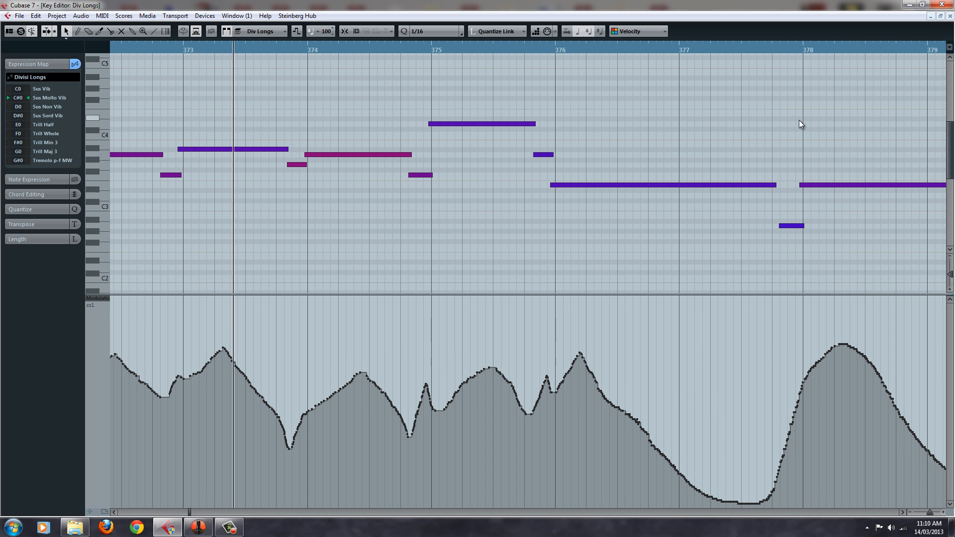
click(950, 17)
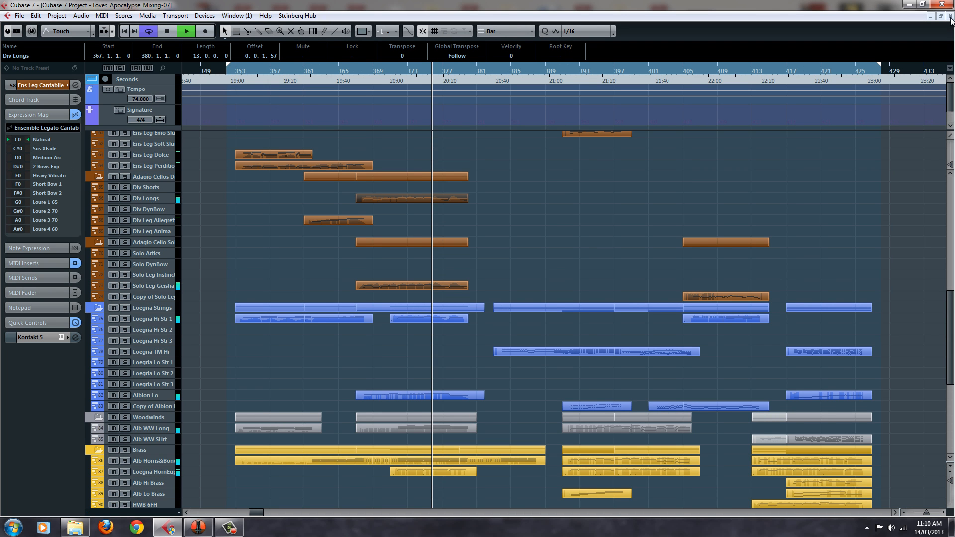
scroll(494, 268, up, 5)
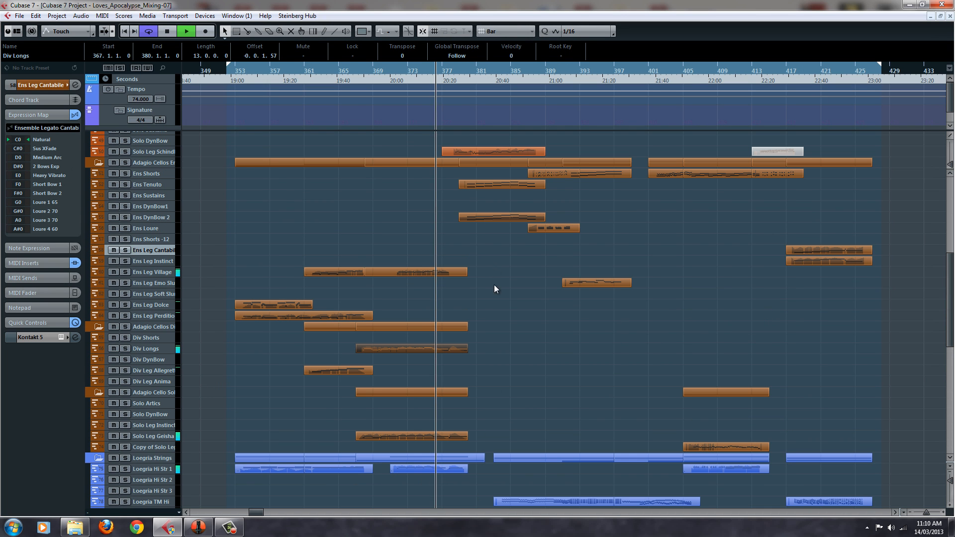
double_click(446, 433)
scroll(565, 97, down, 2)
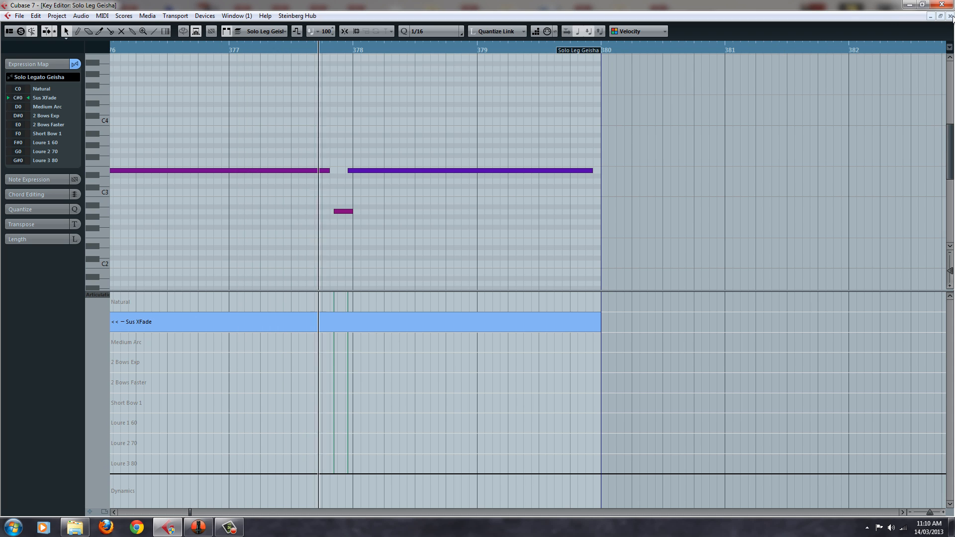
click(950, 16)
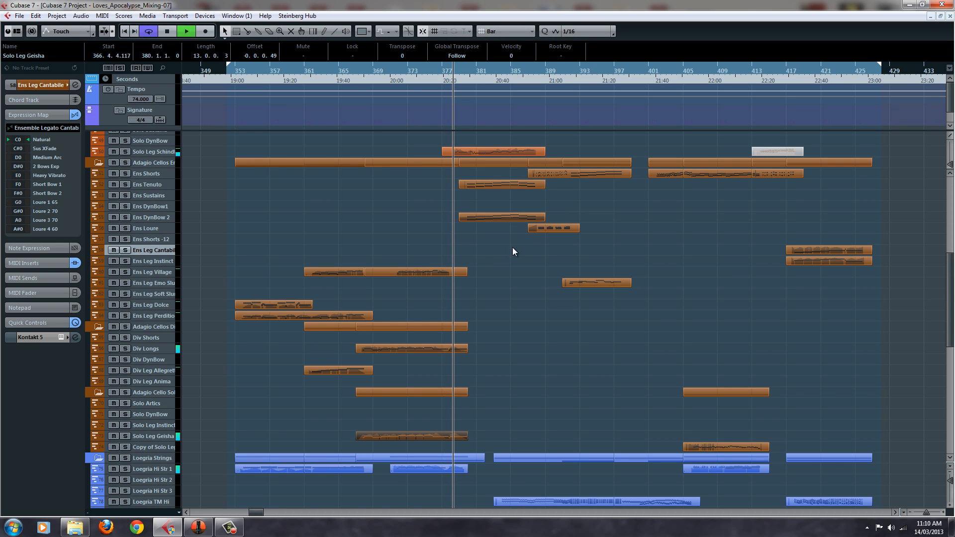
Inspect the Ens Tenuto part's notes and articulation lane in the Key Editor, then close it
scroll(491, 260, up, 6)
scroll(490, 259, down, 6)
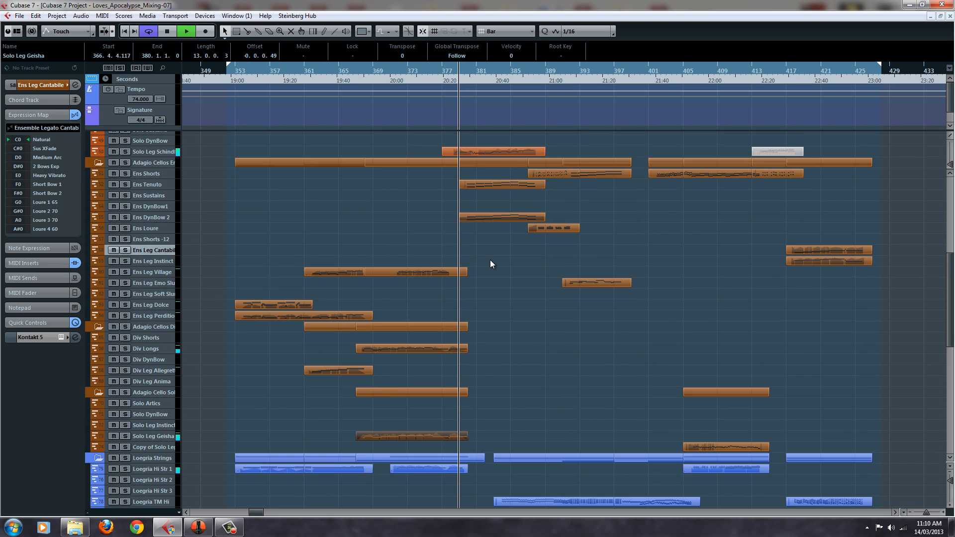
scroll(490, 260, up, 2)
click(490, 259)
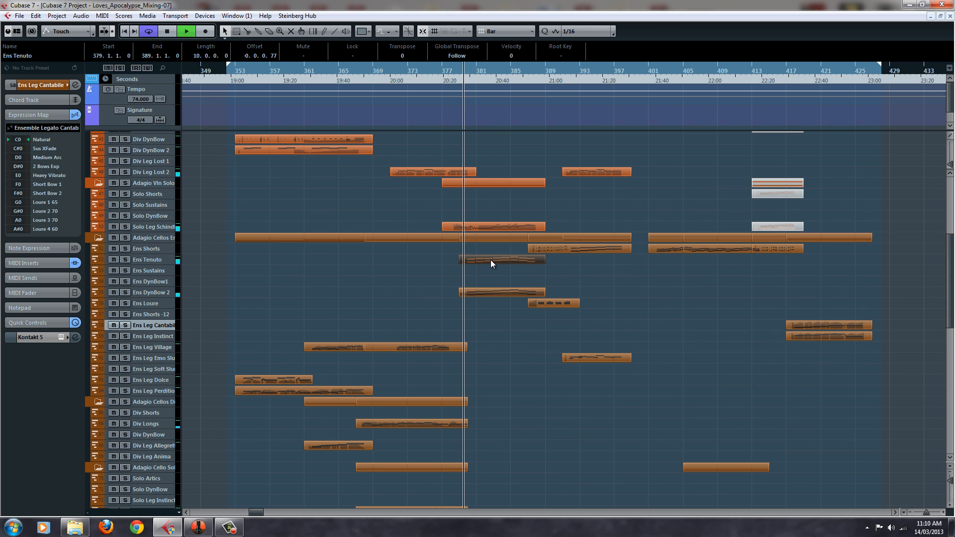
double_click(491, 260)
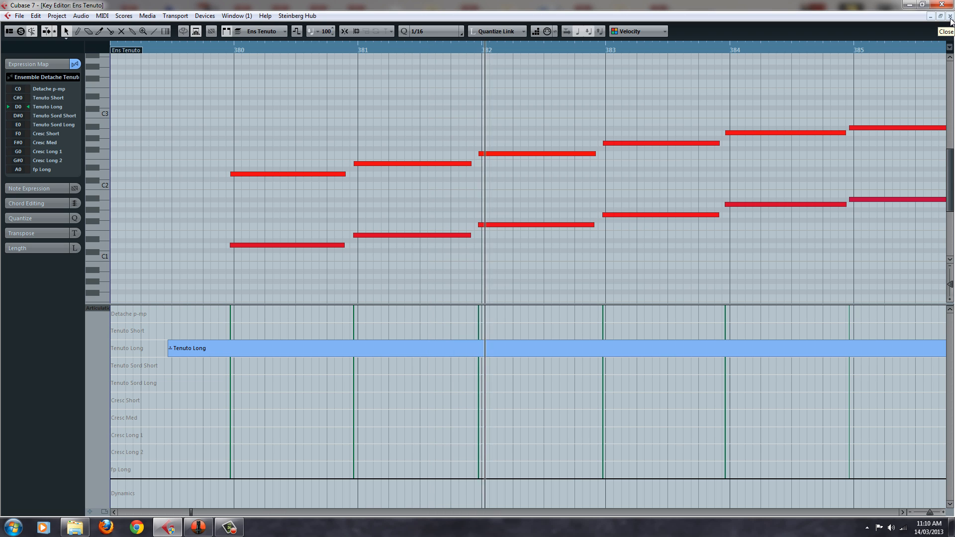
click(950, 18)
Open the Ens DynBow 2 part, set its controller lane to Articulations/Dynamics, and return to the project
double_click(492, 294)
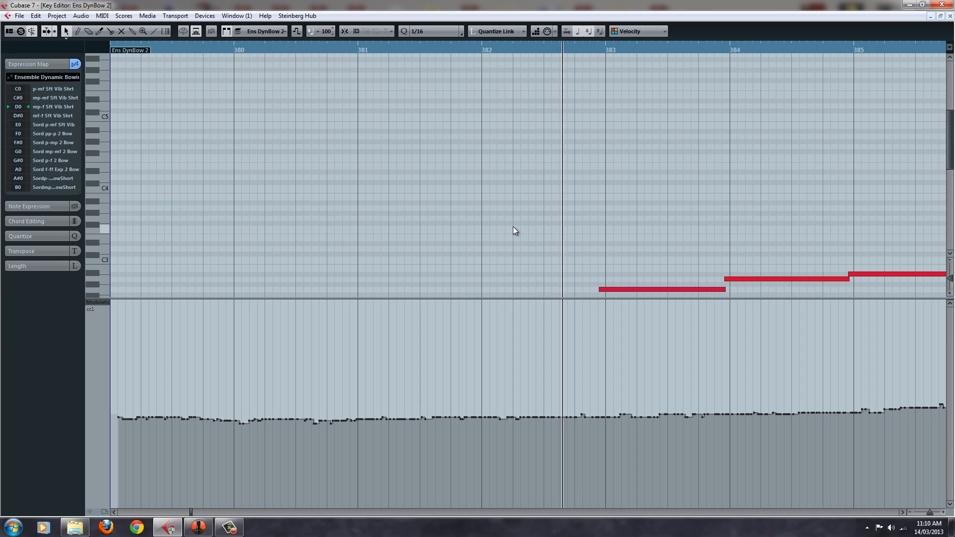
click(94, 305)
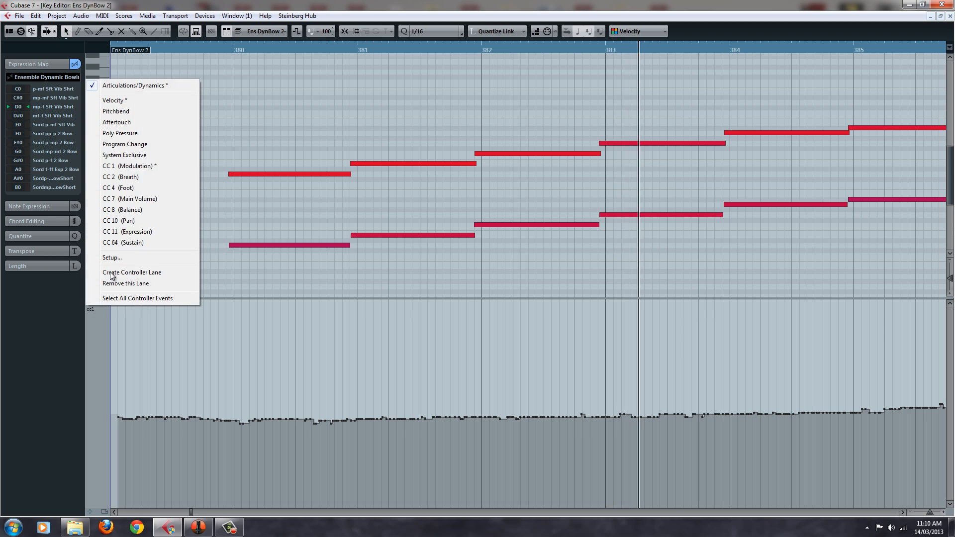
click(164, 88)
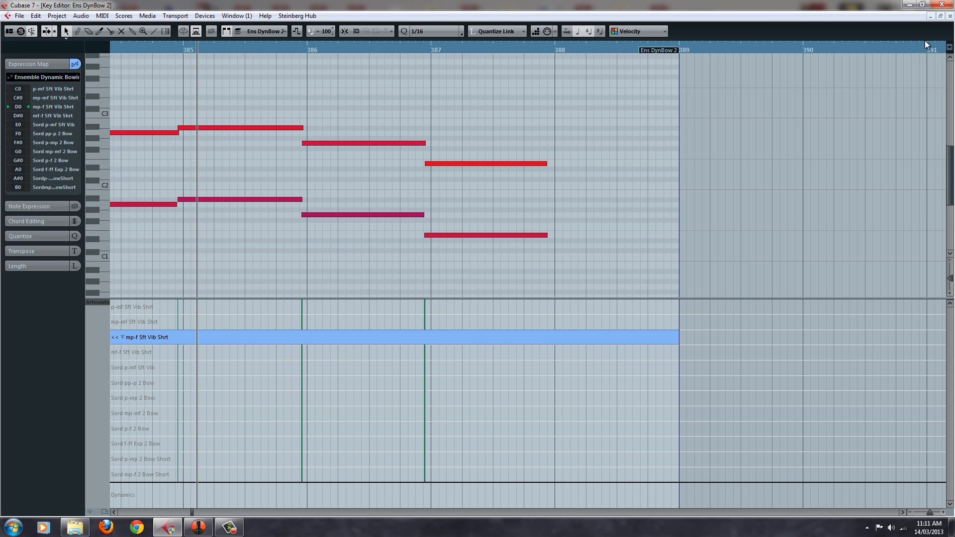
click(950, 16)
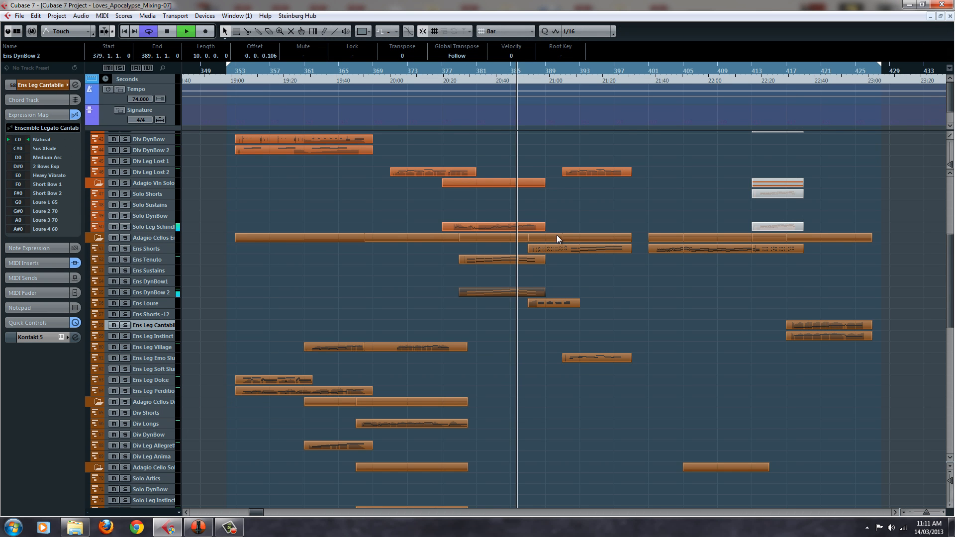
Review the articulation lanes of the first Ens Shorts part and the Ens Loure part, both starting at bar 387
scroll(561, 337, up, 4)
scroll(560, 337, down, 2)
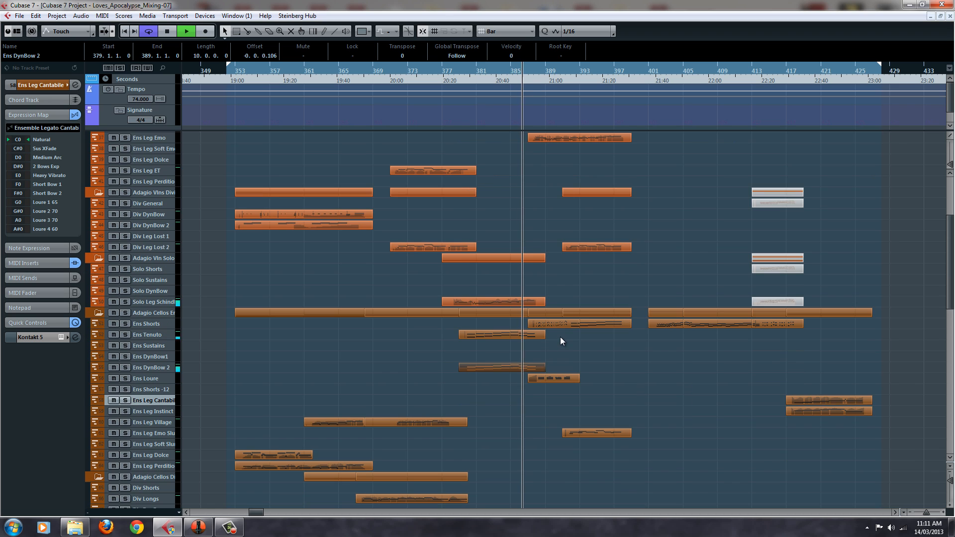
double_click(551, 323)
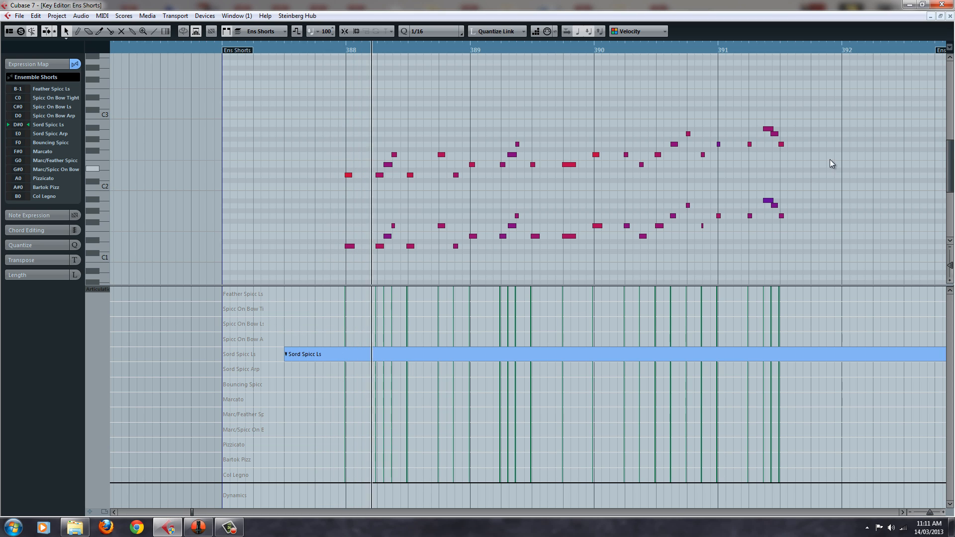
click(950, 16)
double_click(546, 380)
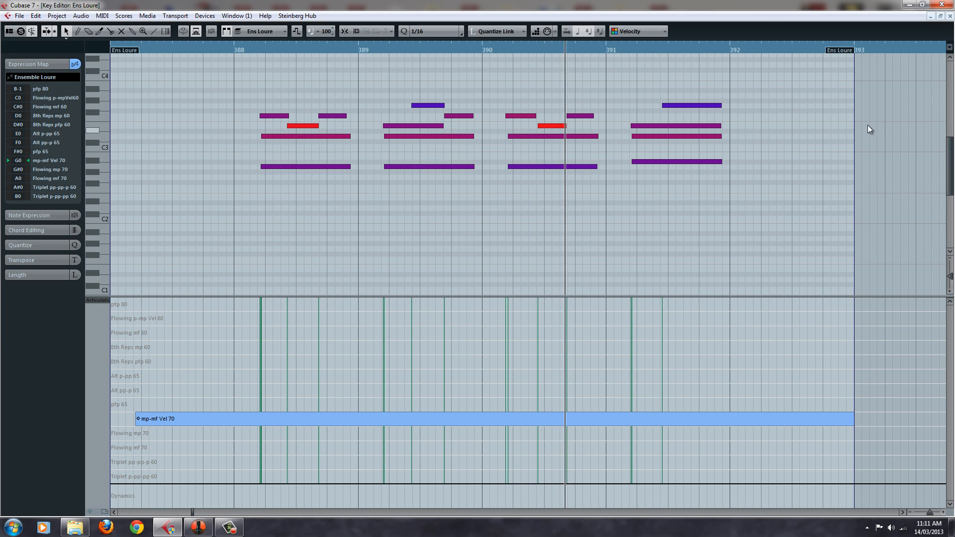
click(950, 16)
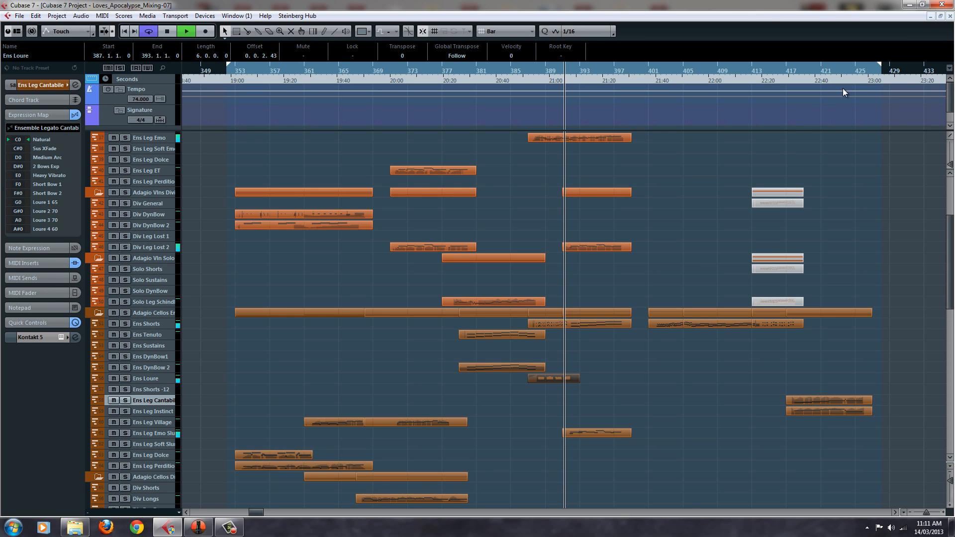
Review the articulation lanes of the Ens Shorts and Ens Leg Emo Slur parts that start at bar 391
double_click(605, 324)
scroll(607, 228, up, 3)
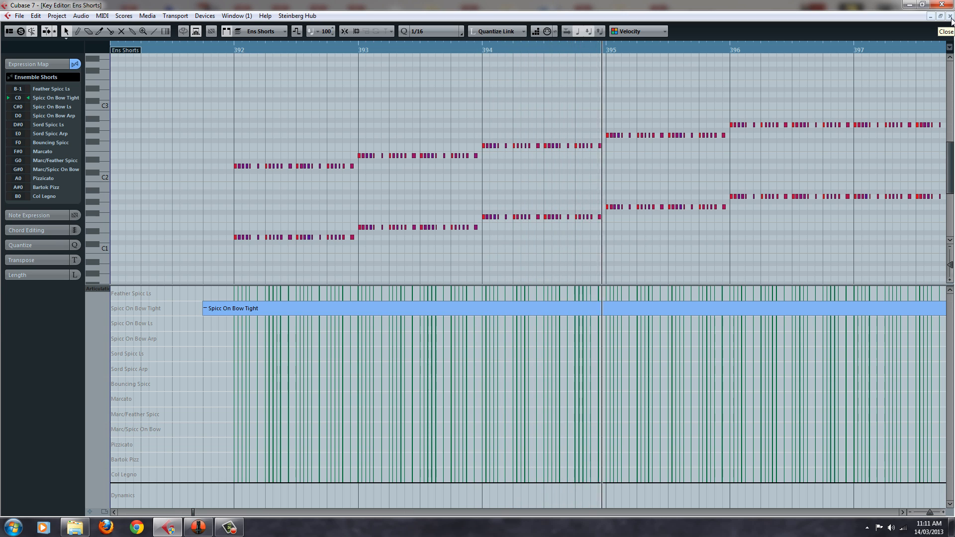
click(950, 17)
double_click(594, 435)
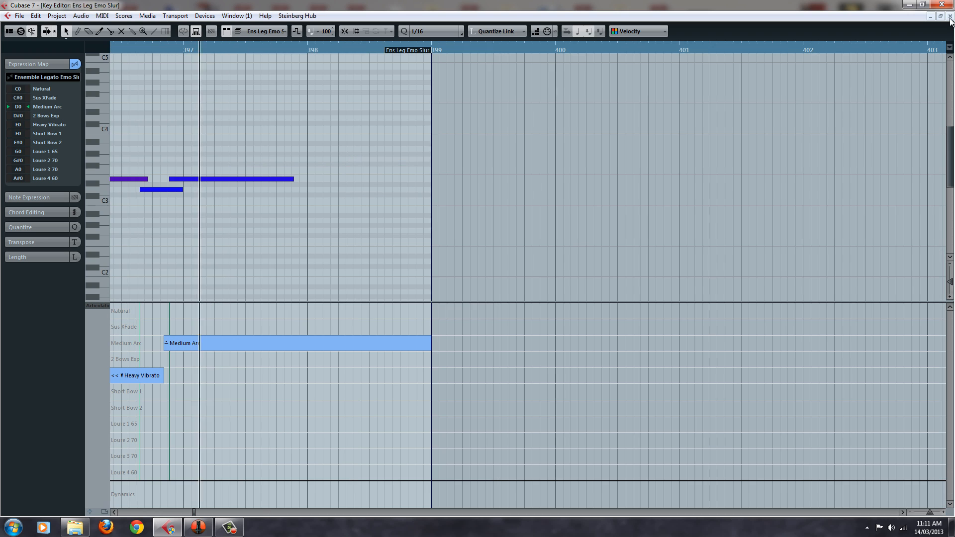
click(951, 17)
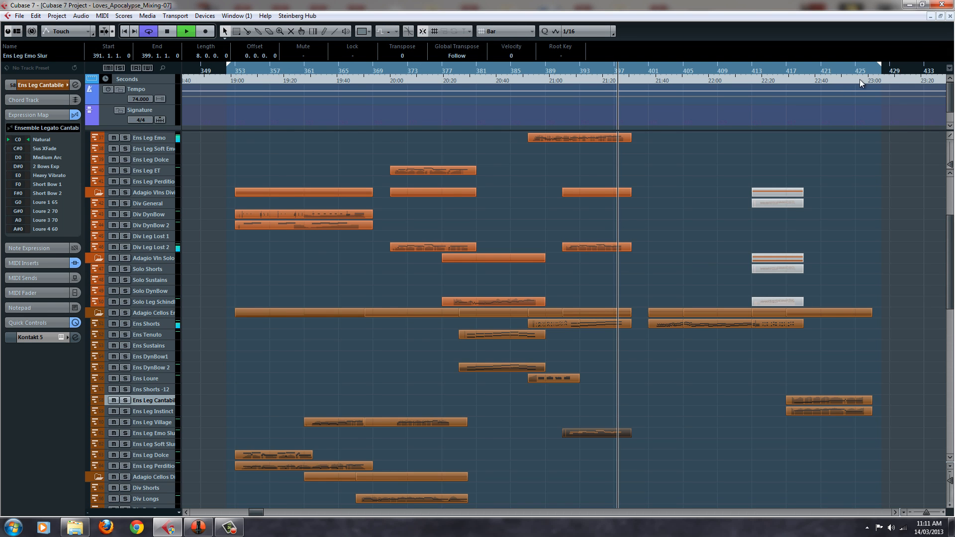
scroll(650, 386, down, 9)
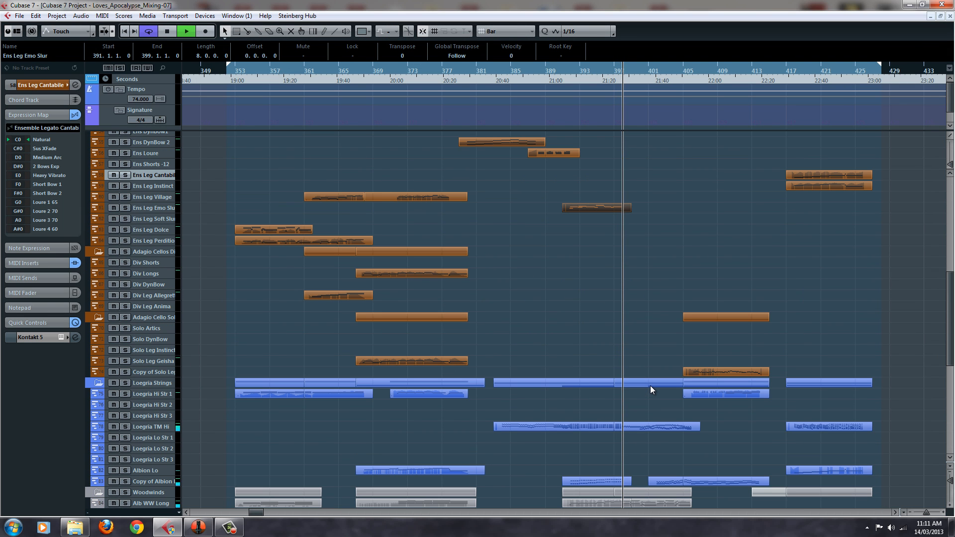
Inspect the notes and articulation lane of the Ens Shorts cello part starting at bar 401, and return to the project
scroll(651, 386, up, 8)
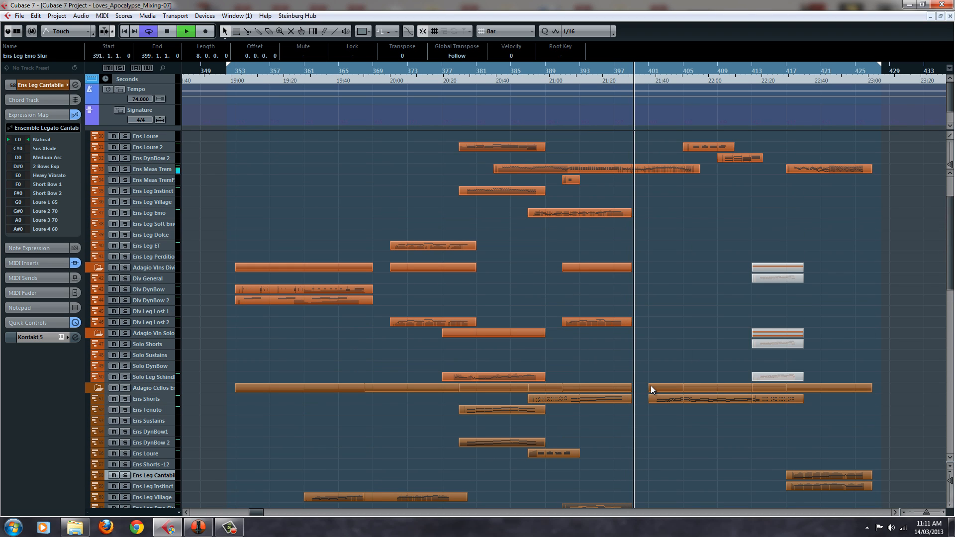
scroll(651, 386, up, 3)
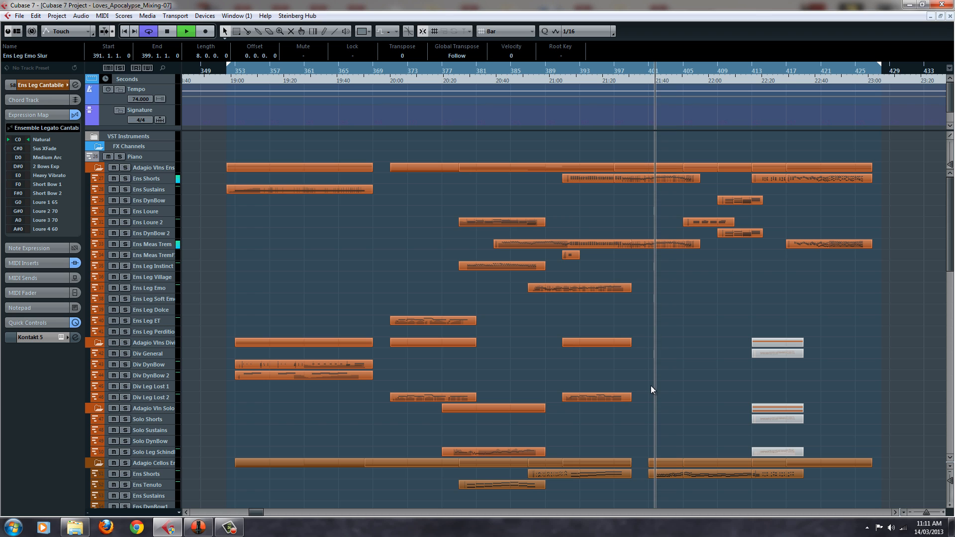
scroll(668, 353, down, 5)
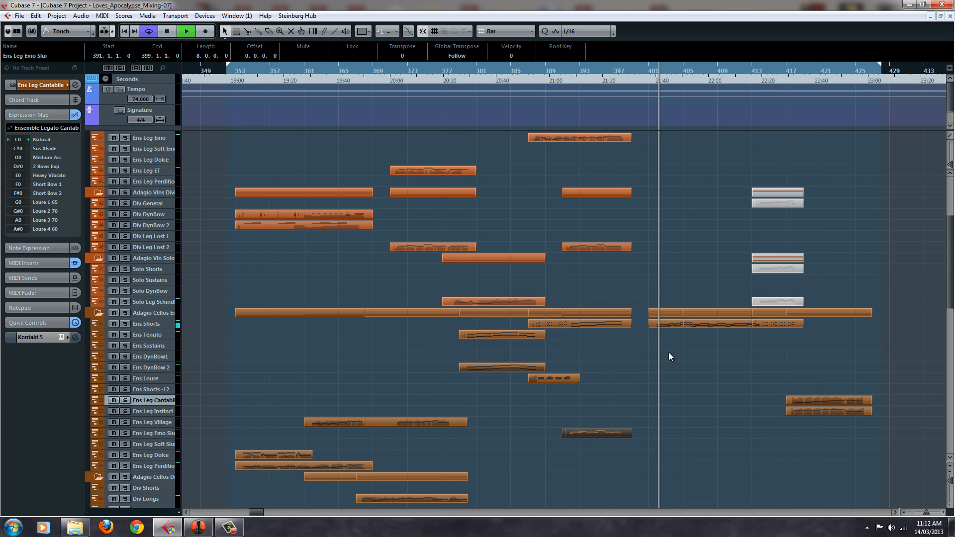
double_click(675, 323)
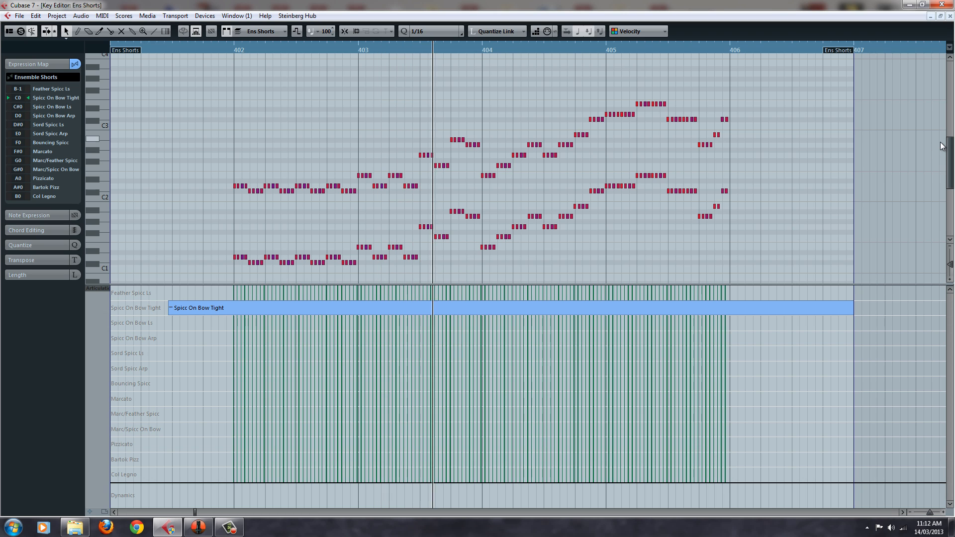
click(951, 16)
Open the Solo Leg Geisha part at bar 405, set its controller lane to Articulations/Dynamics, review it to bar 414, and close it
scroll(735, 306, down, 9)
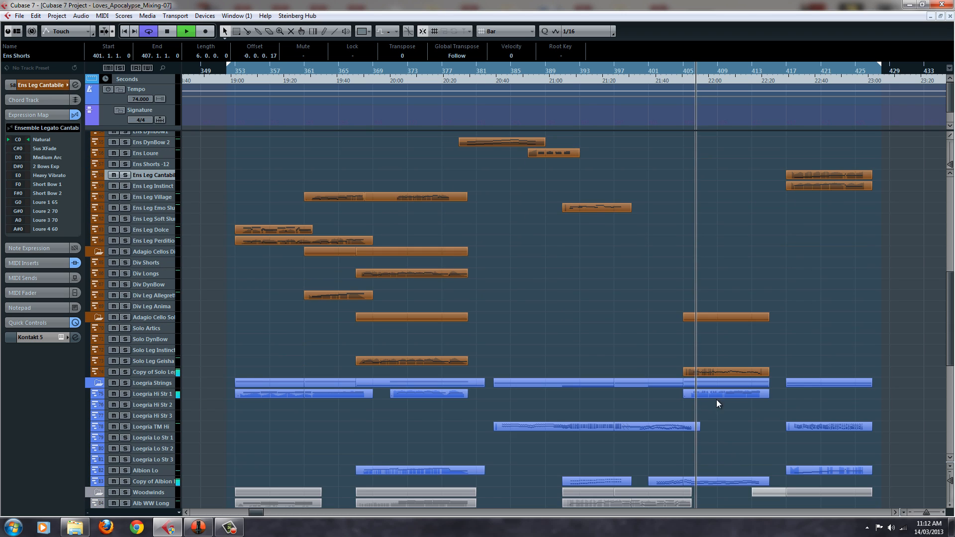
double_click(717, 370)
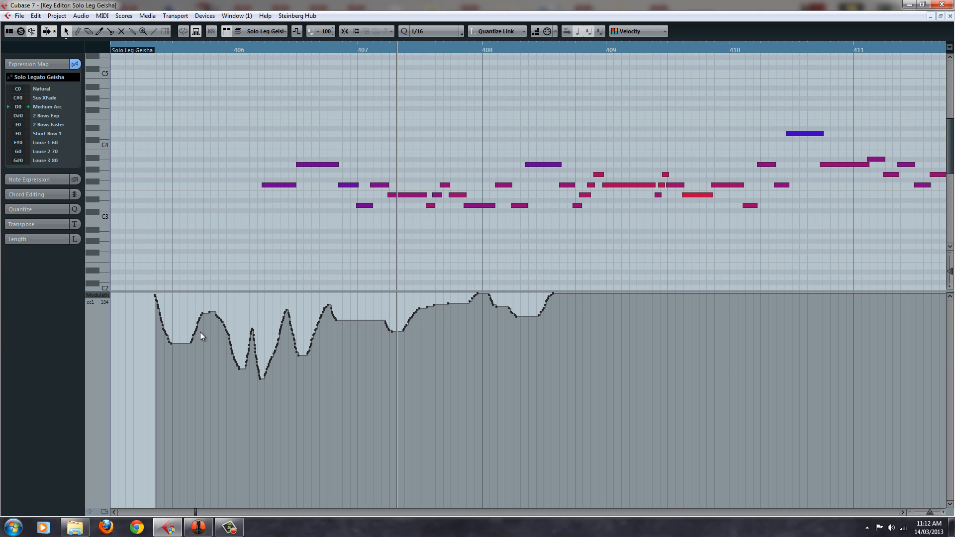
click(99, 295)
click(165, 79)
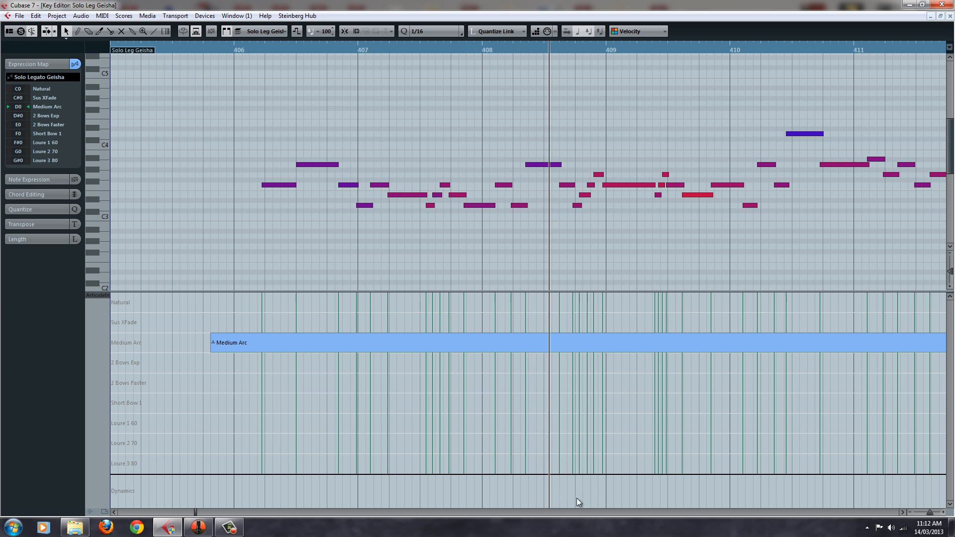
click(903, 513)
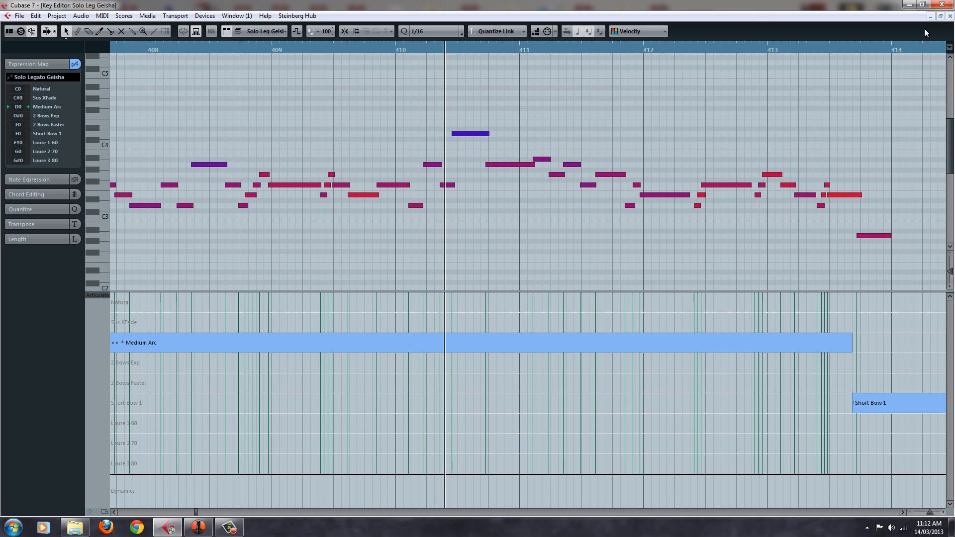
click(950, 17)
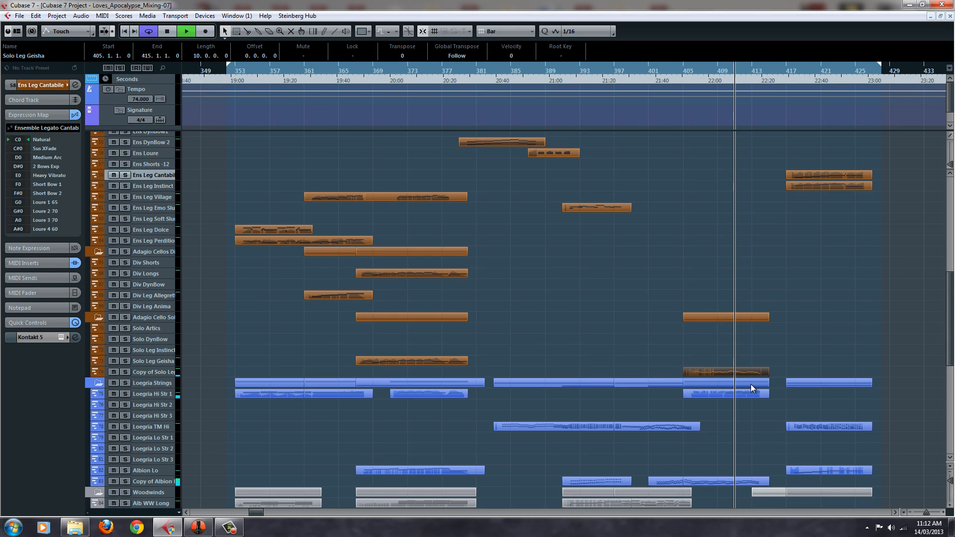
Review the notes and articulation lanes of the Ens Shorts cello parts that start at bars 405 and 413
scroll(743, 323, up, 5)
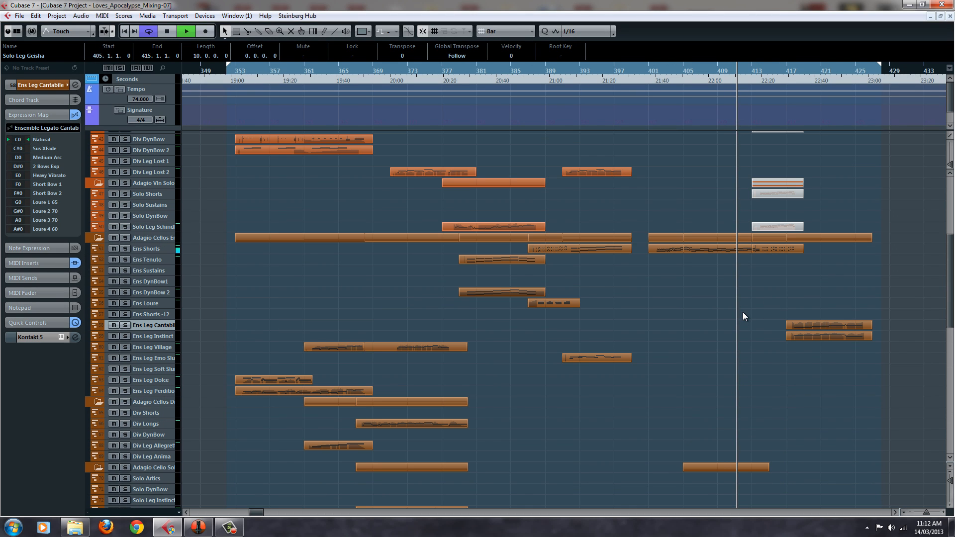
double_click(736, 246)
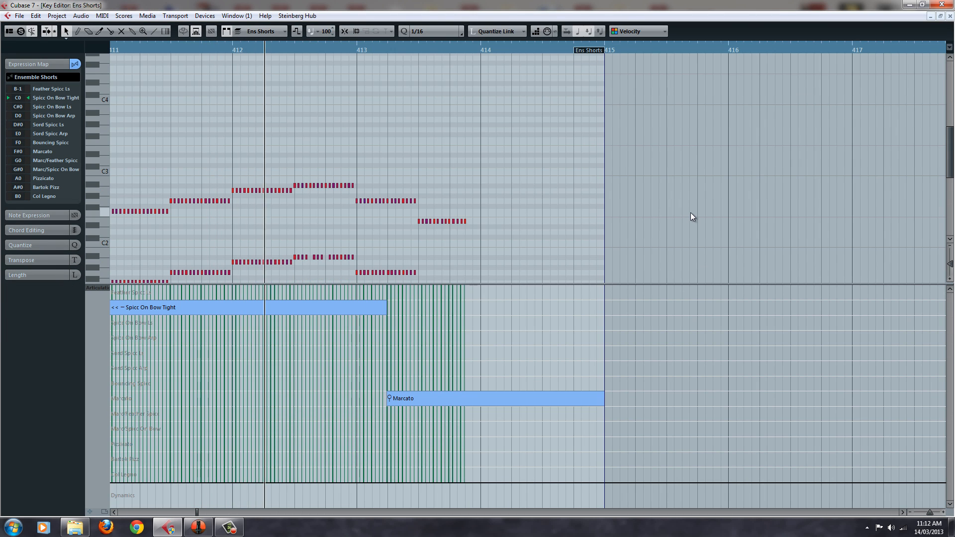
scroll(691, 213, down, 3)
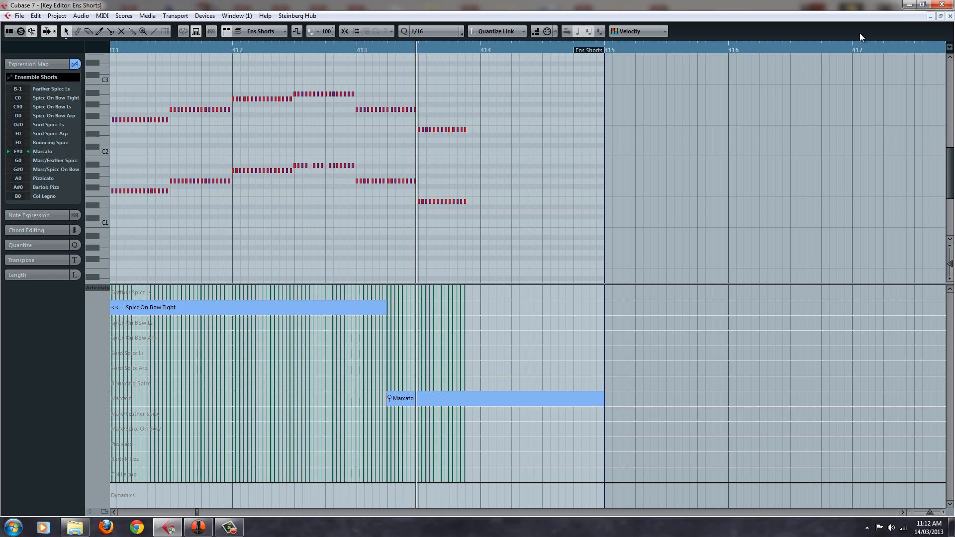
click(951, 17)
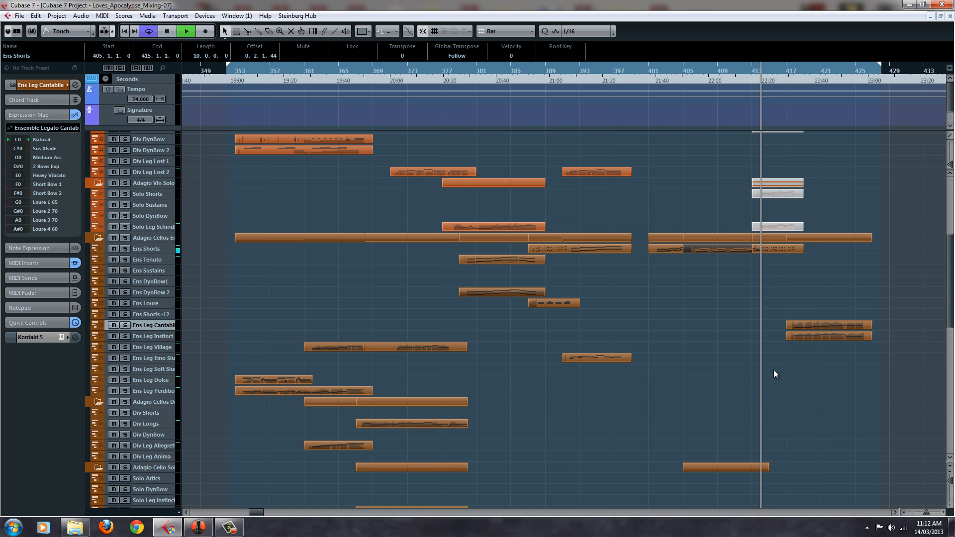
double_click(791, 249)
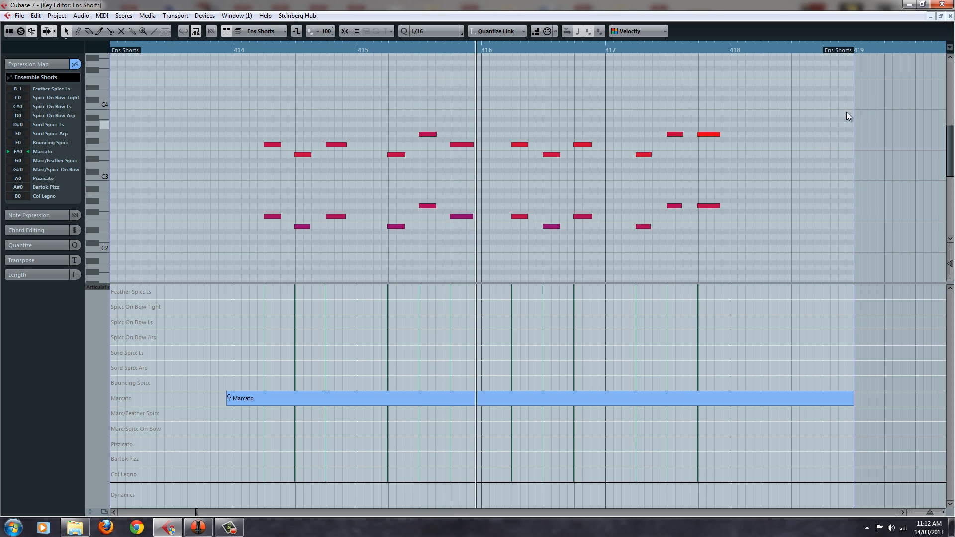
click(951, 19)
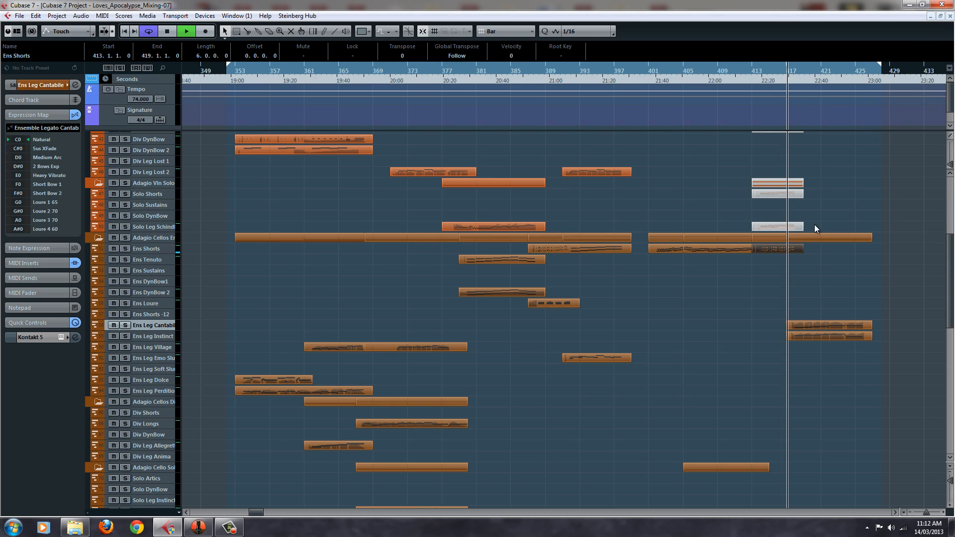
Examine the Ens Leg Cantabile and Ens Leg Instinct parts at bar 417 together, comparing their notes and articulations, and close the editor
scroll(805, 384, down, 6)
scroll(832, 288, up, 3)
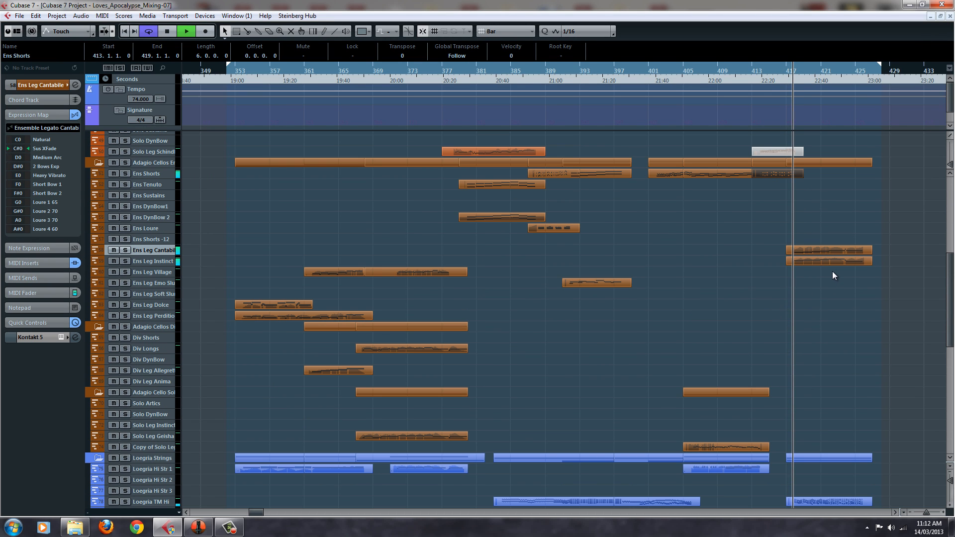
double_click(817, 249)
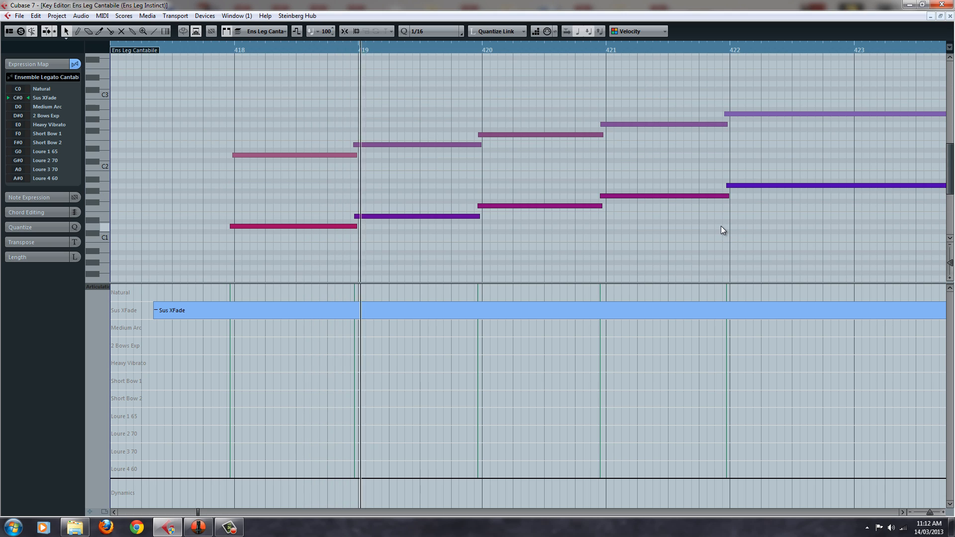
click(281, 155)
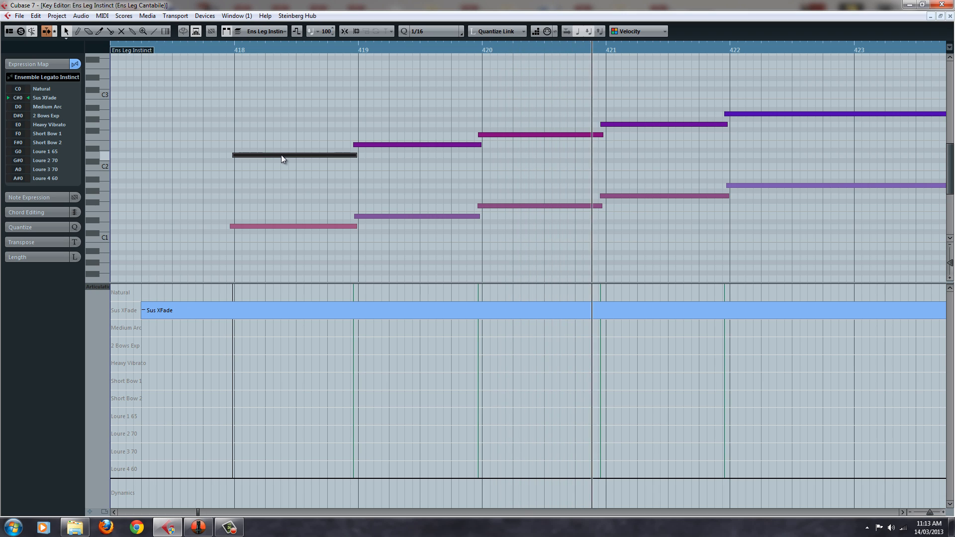
click(447, 101)
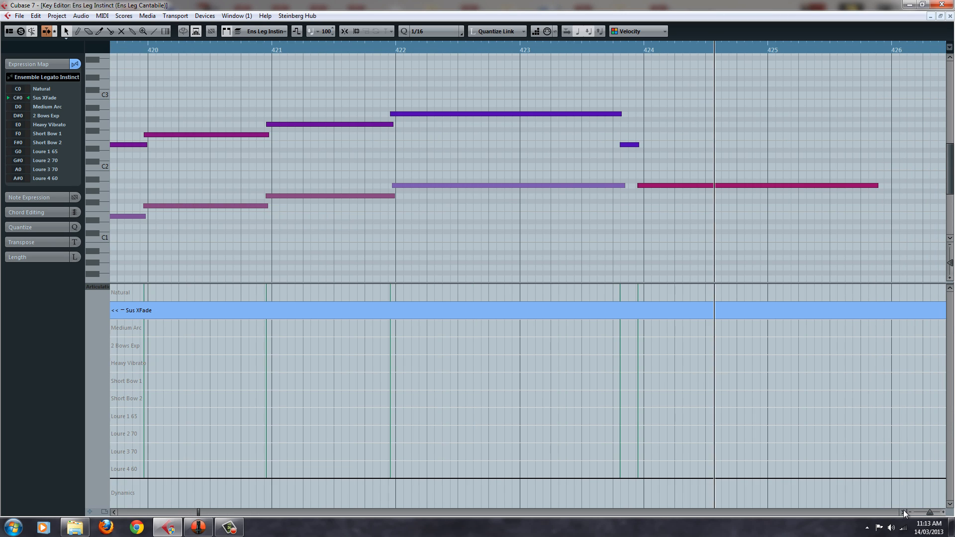
click(950, 16)
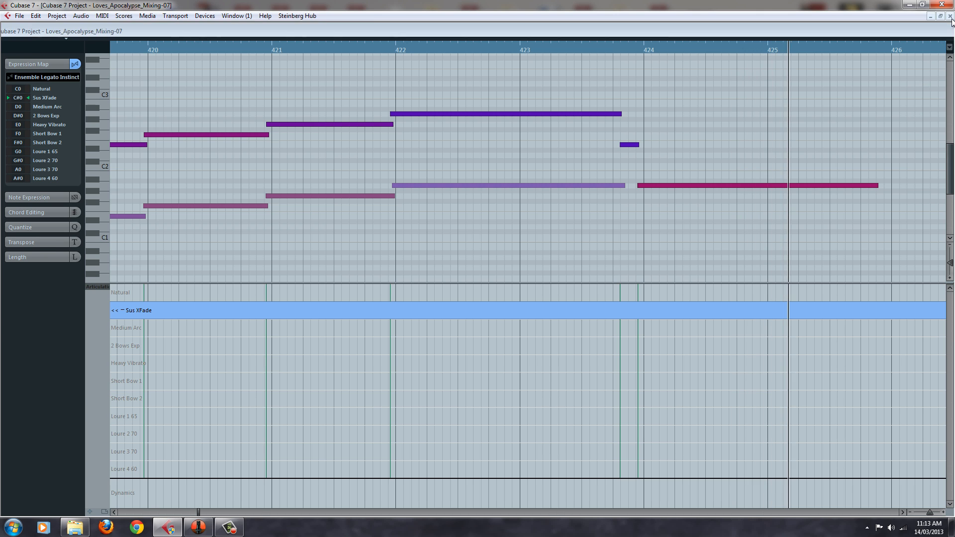
Stop playback at the end of the cello passage
scroll(637, 282, up, 5)
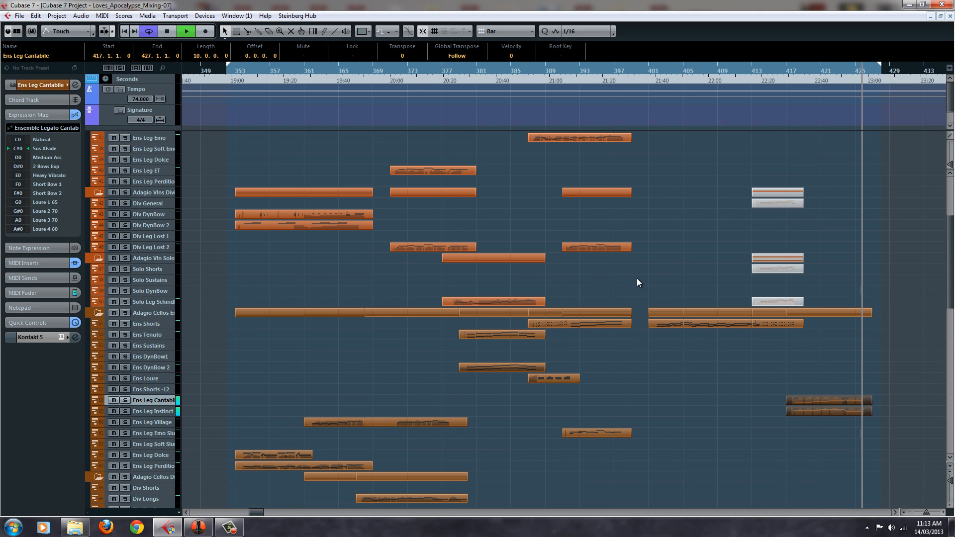
scroll(638, 282, down, 2)
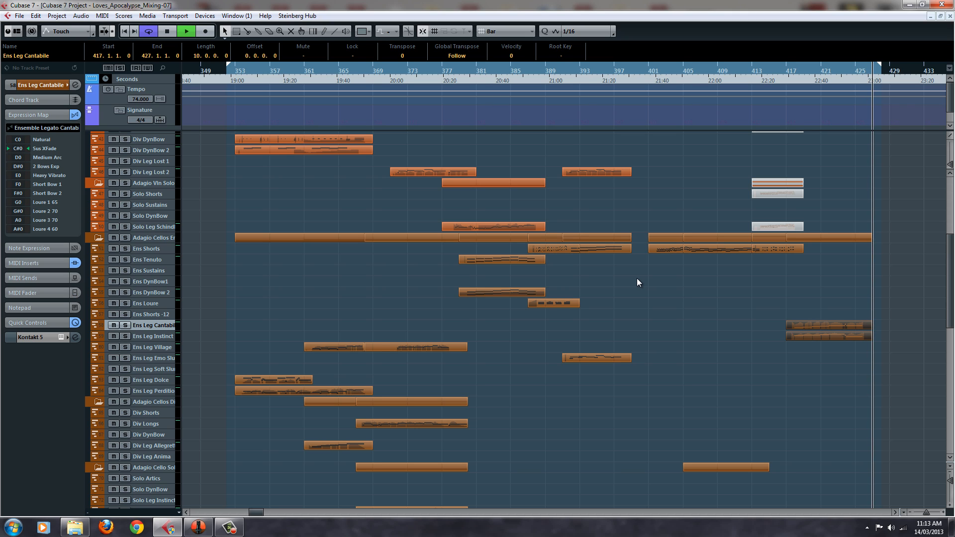
key(space)
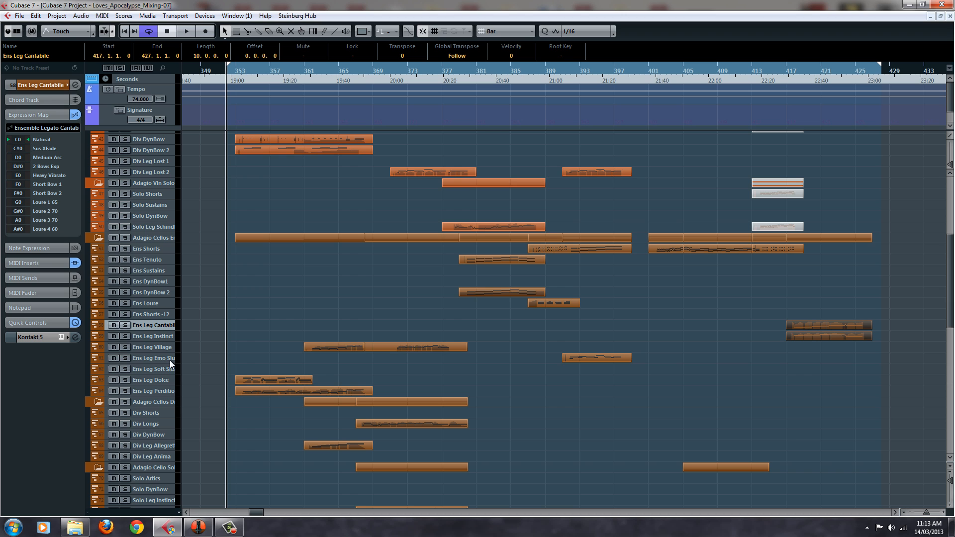
Solo the Ens Leg Dolce and Ens Leg Perdition cello tracks and play them from bar 353
scroll(169, 360, down, 5)
scroll(170, 361, up, 10)
scroll(170, 360, down, 3)
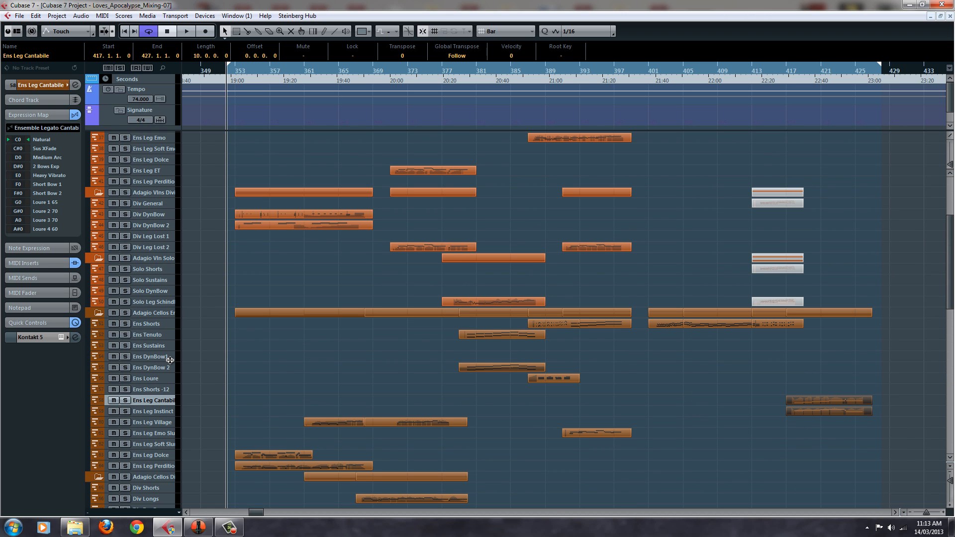
scroll(199, 462, down, 6)
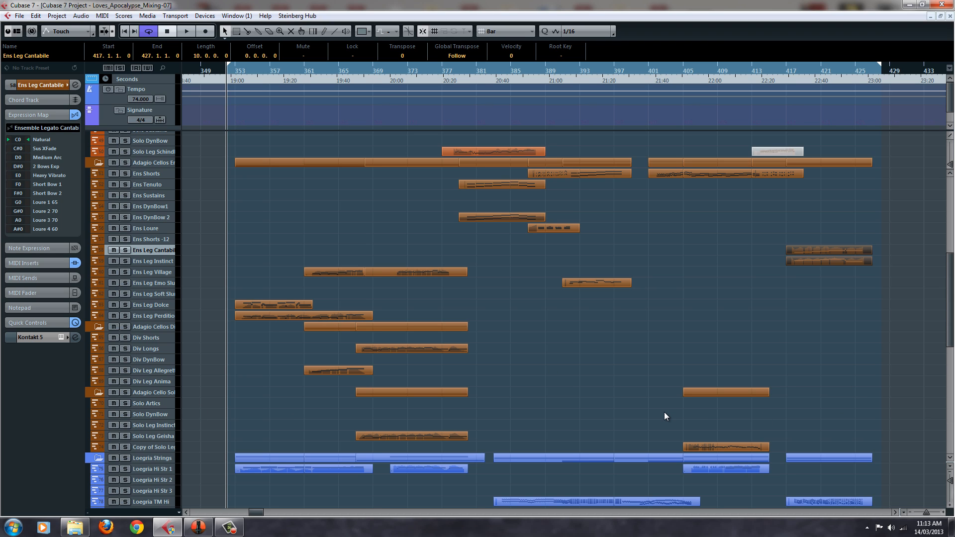
click(169, 301)
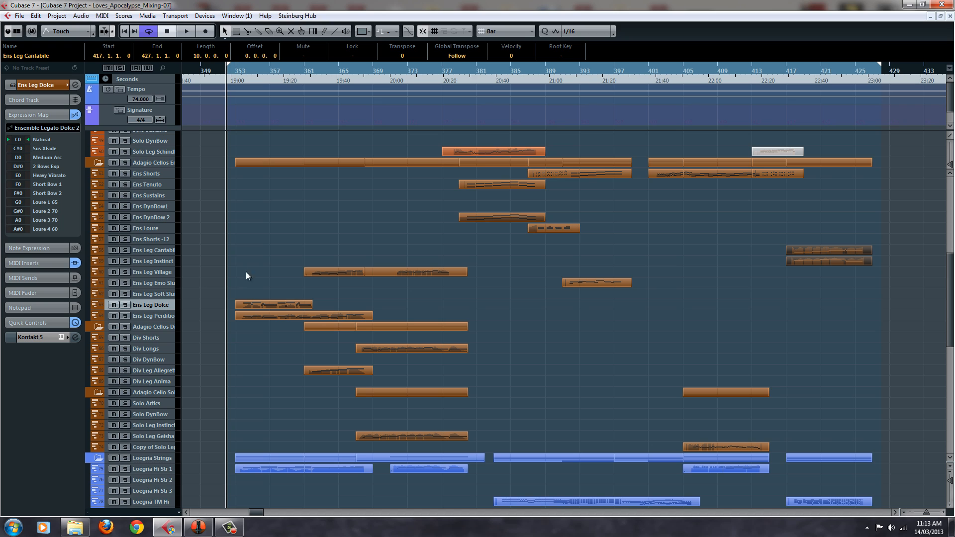
click(238, 72)
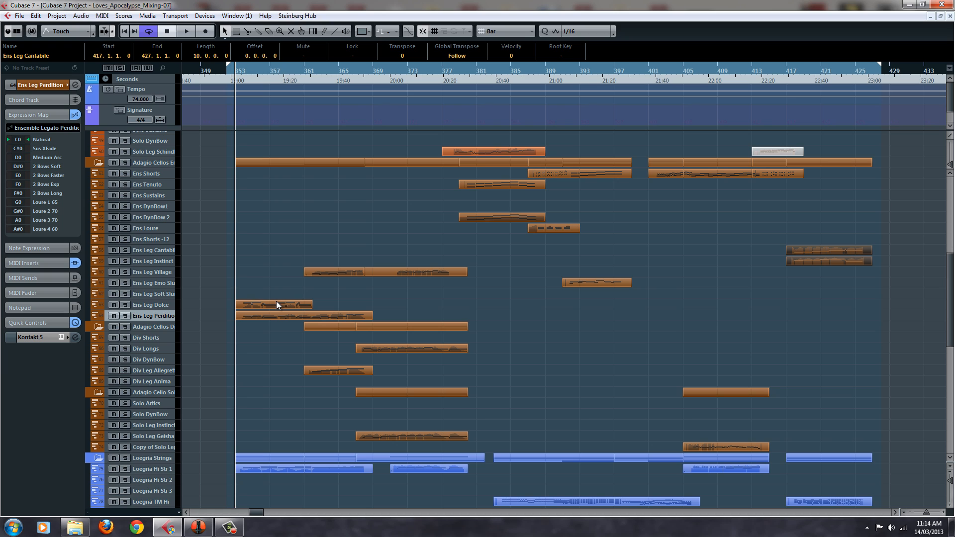
click(125, 305)
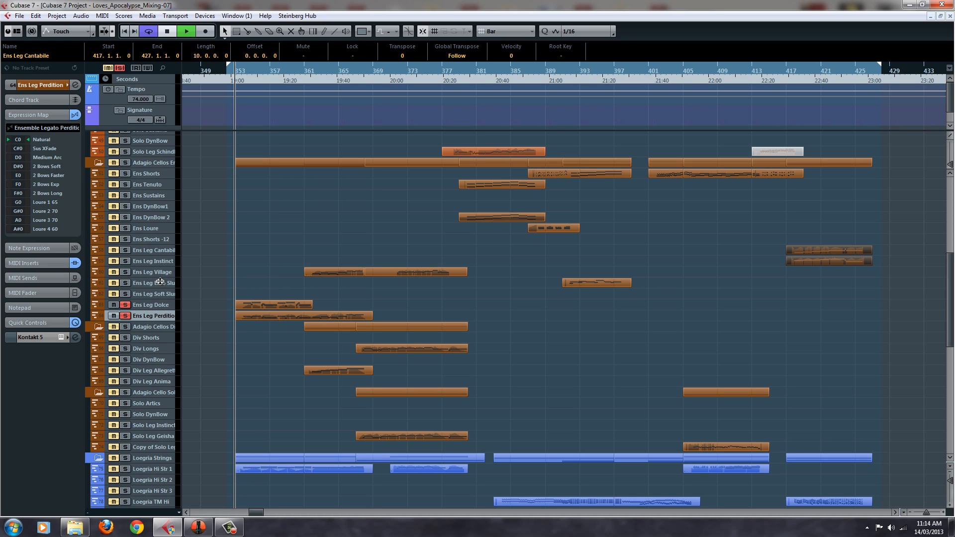
key(space)
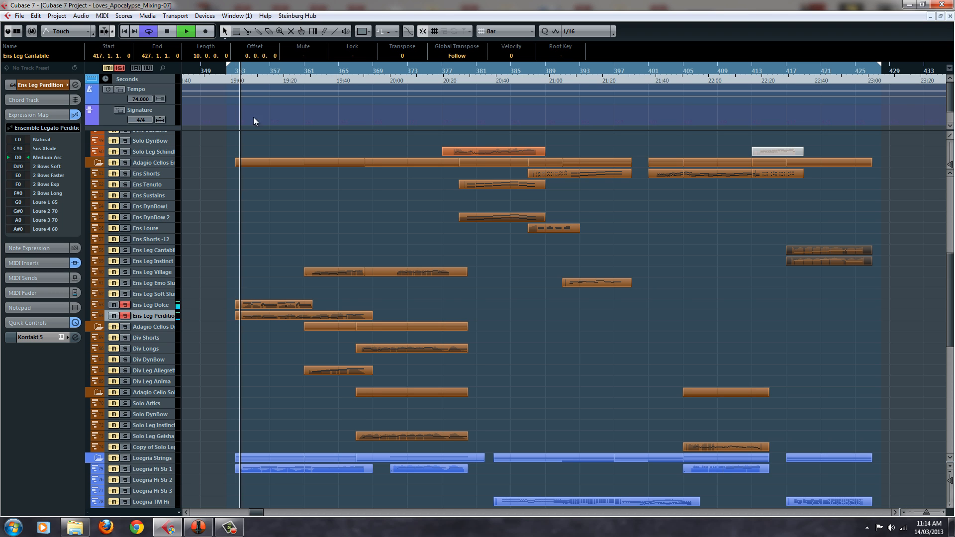
Open the Ens Leg Dolce track's Kontakt 5 instrument and examine the Legato Dolce and Legato Perdition patches during playback
click(163, 304)
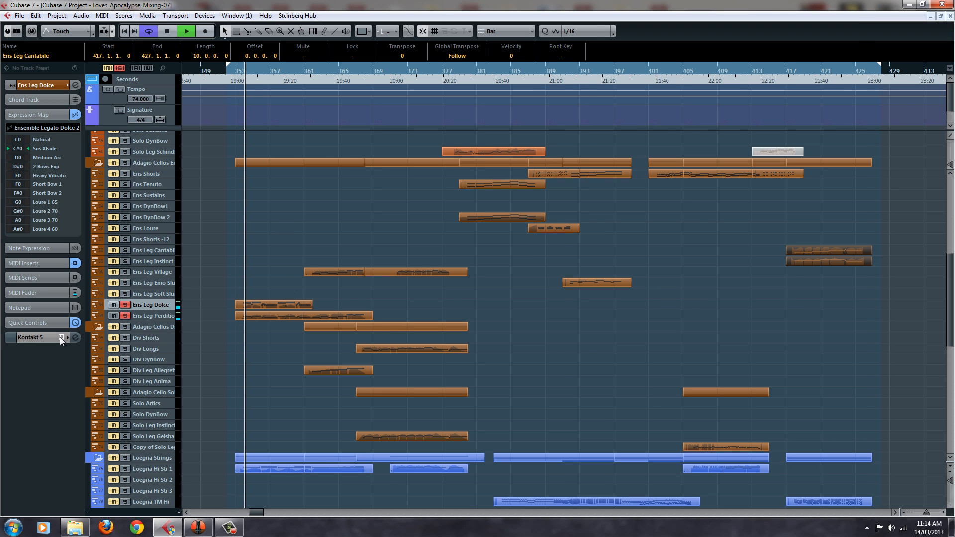
click(60, 336)
drag(604, 17, 644, 4)
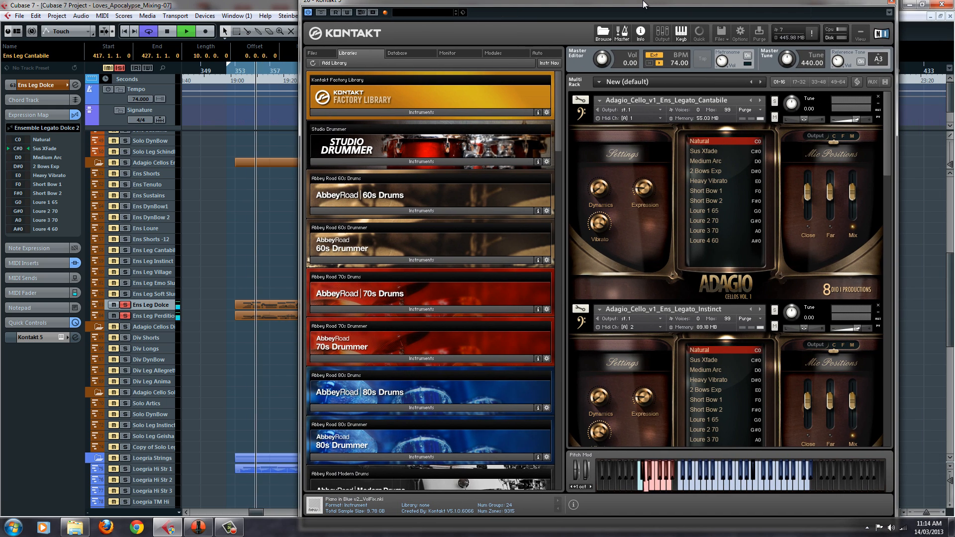
drag(888, 118, 894, 331)
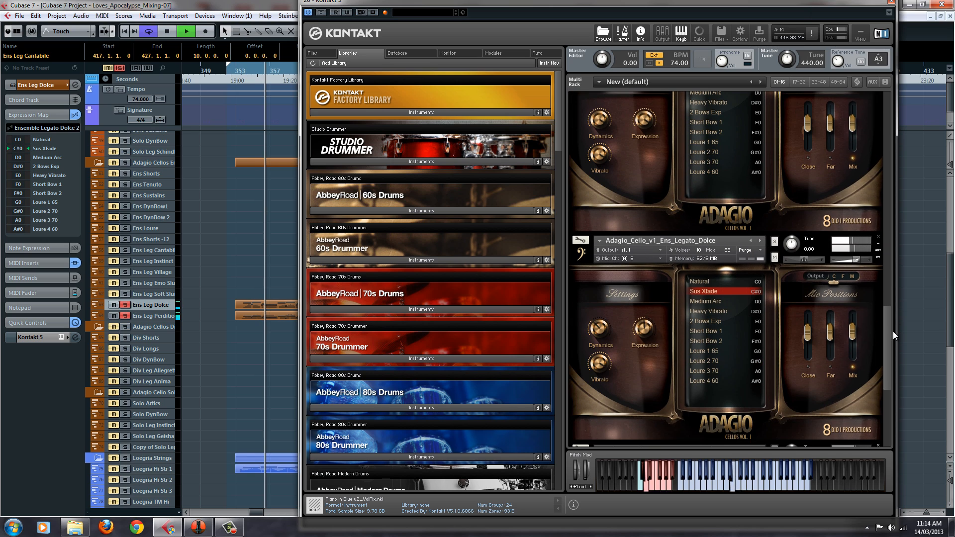
click(829, 245)
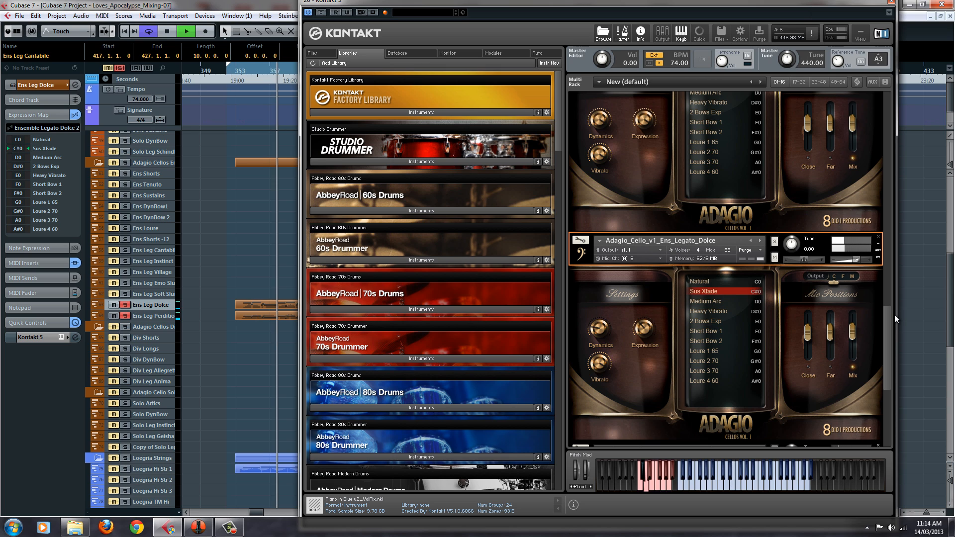
drag(885, 348, 894, 392)
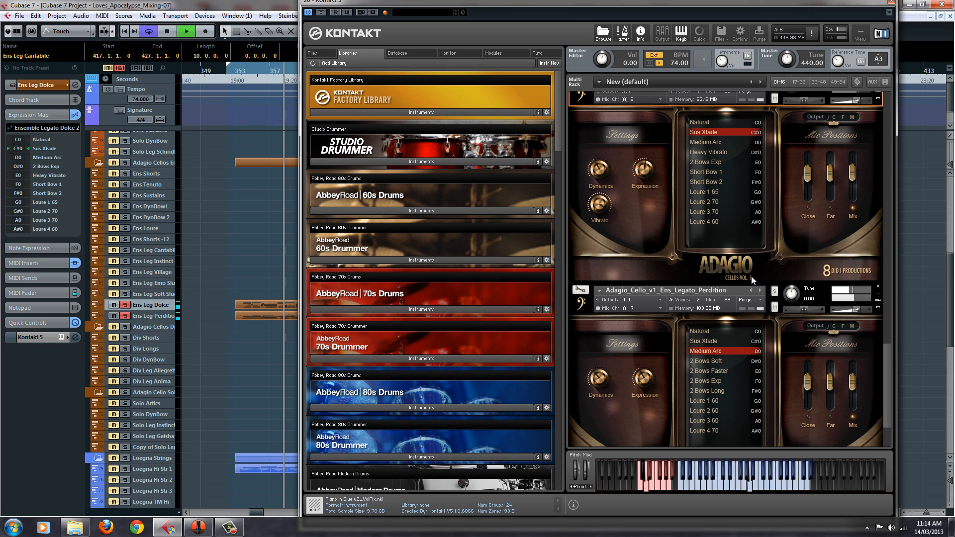
Add the Ens Leg Village cello track to the soloed tracks
click(125, 272)
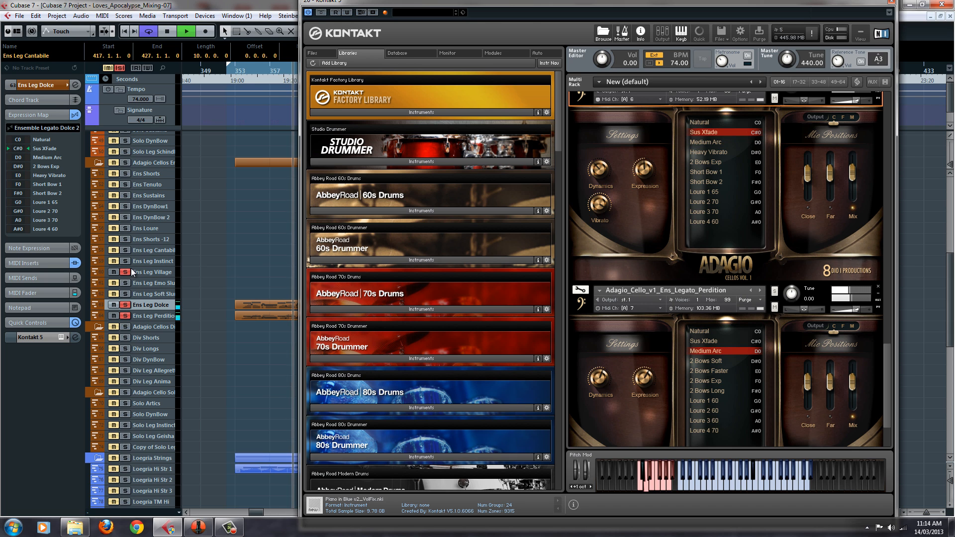
Bring the whole Kontakt 5 window into view, select the Ens_Legato_Perdition patch during playback, and close the instrument
drag(455, 2, 355, 10)
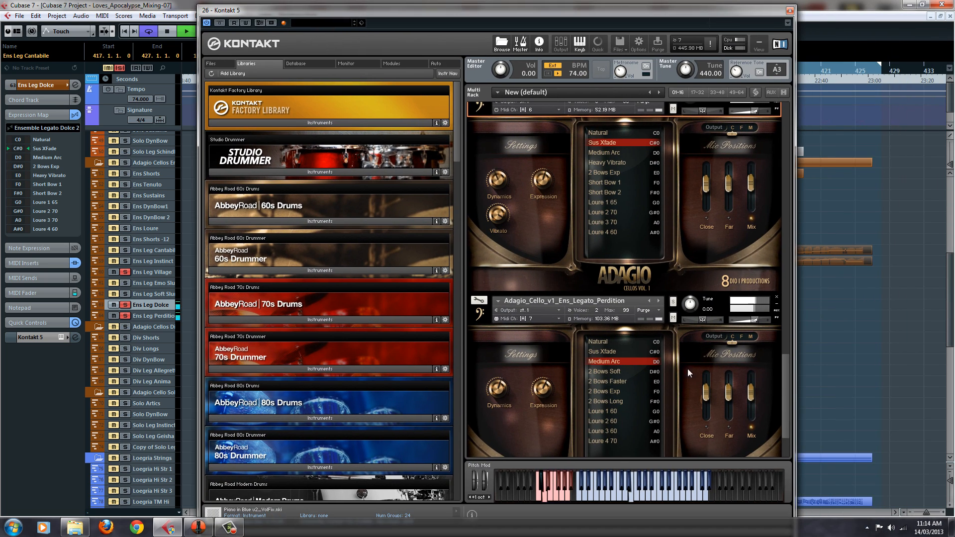
click(715, 297)
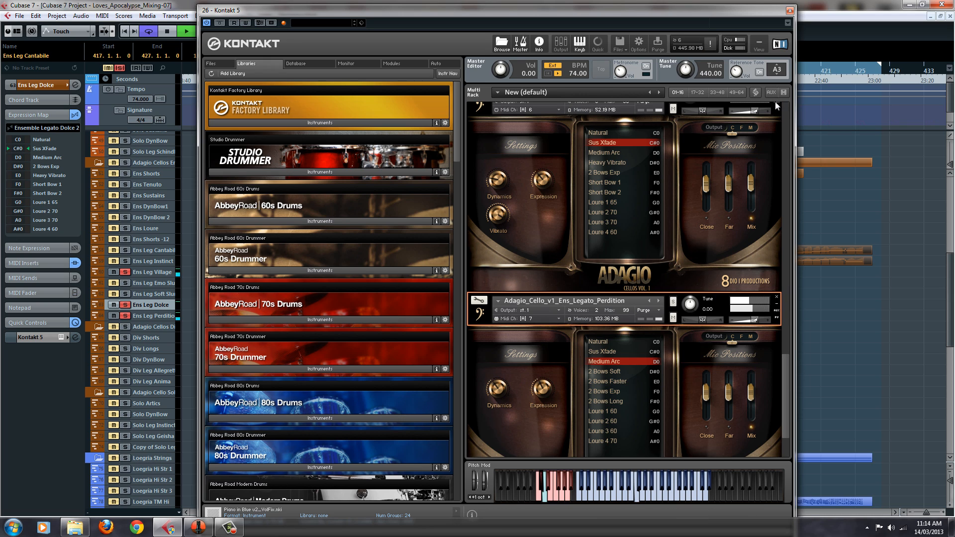
click(790, 10)
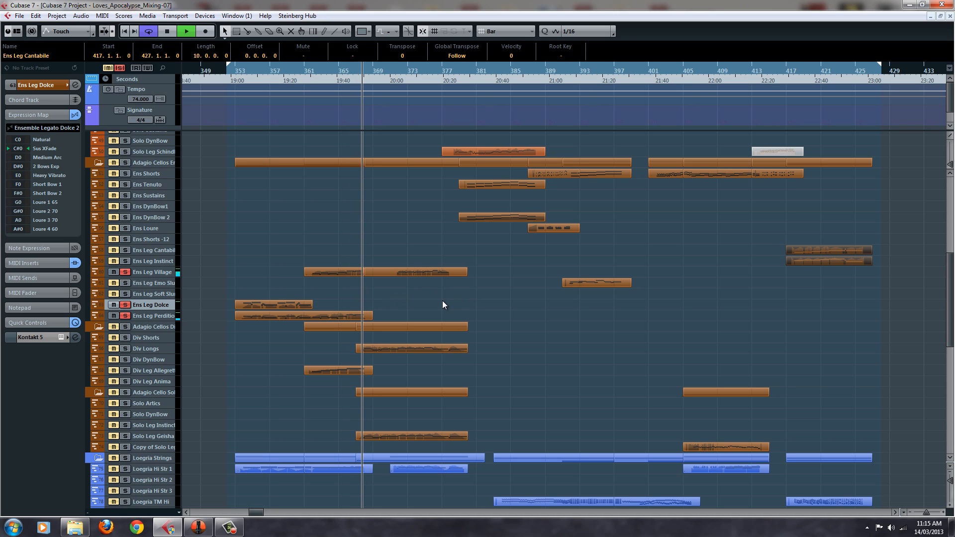
Stop playback and clear the solo state of all tracks
key(space)
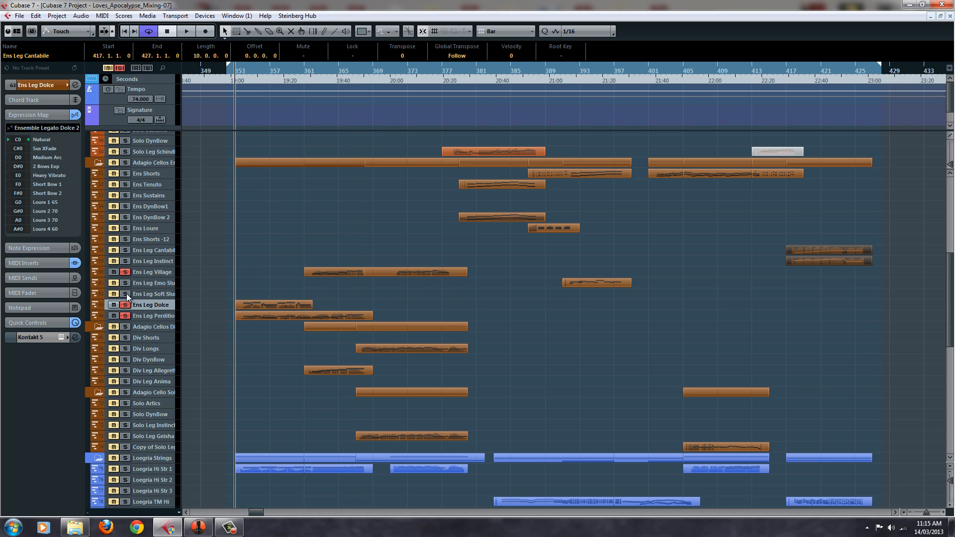
click(120, 68)
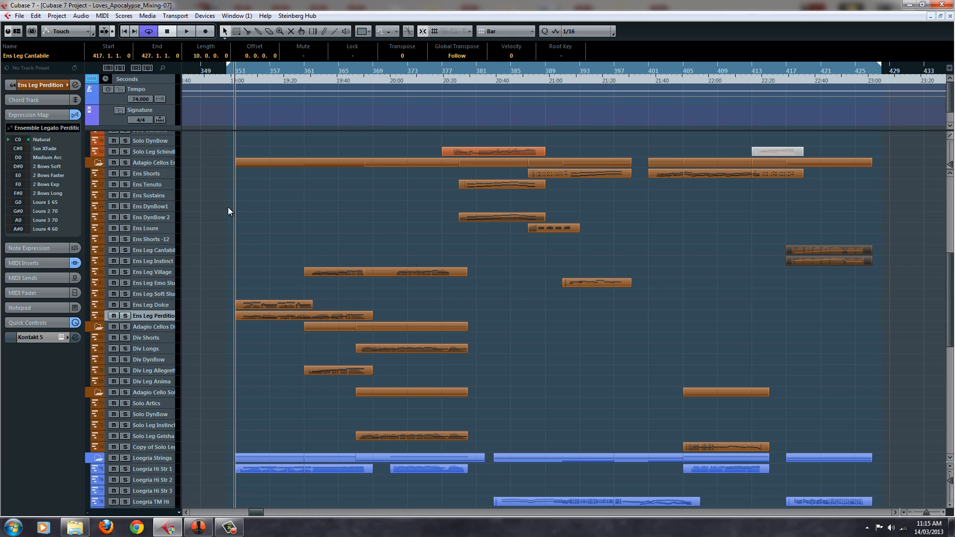
Select the Ens Leg Cantabile cello track and show its Ens_Legato_Cantabile patch in the track's Kontakt 5 instrument
click(163, 272)
click(160, 249)
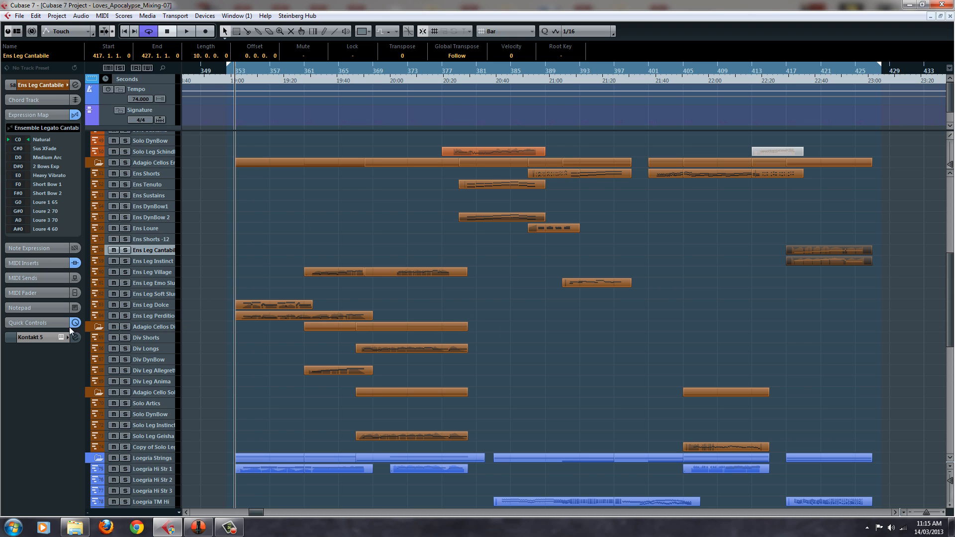
click(61, 336)
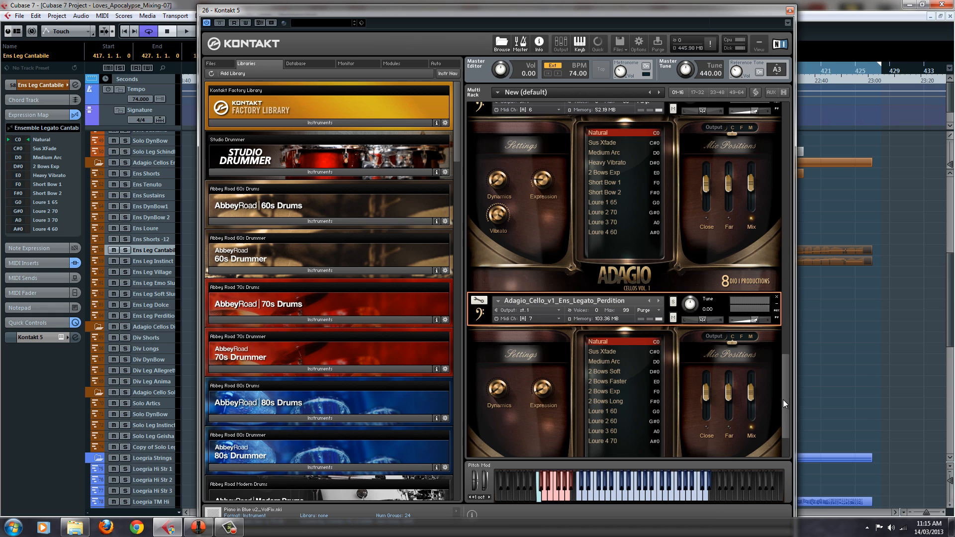
drag(783, 399, 781, 139)
click(714, 109)
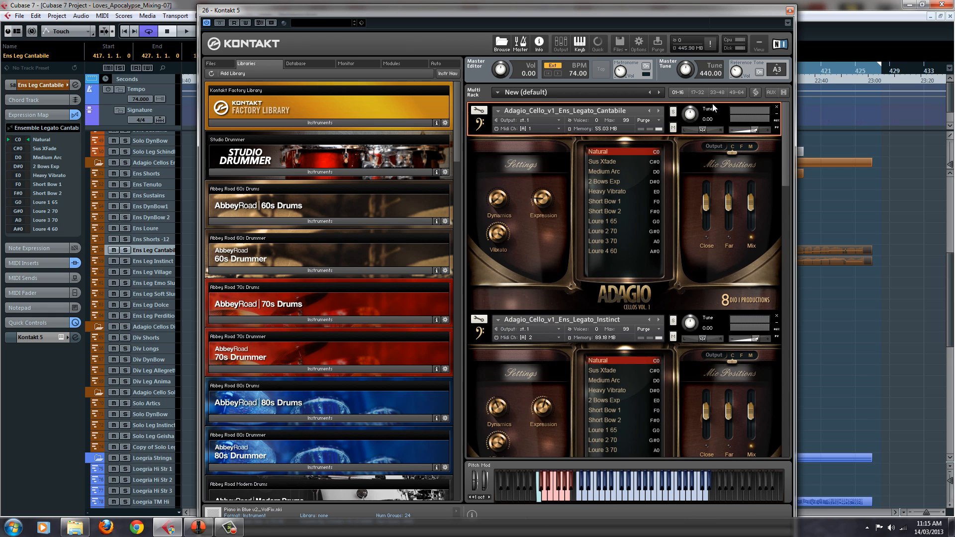
drag(785, 124, 787, 95)
mouse_move(786, 130)
mouse_down()
mouse_move(788, 170)
mouse_move(794, 113)
mouse_up()
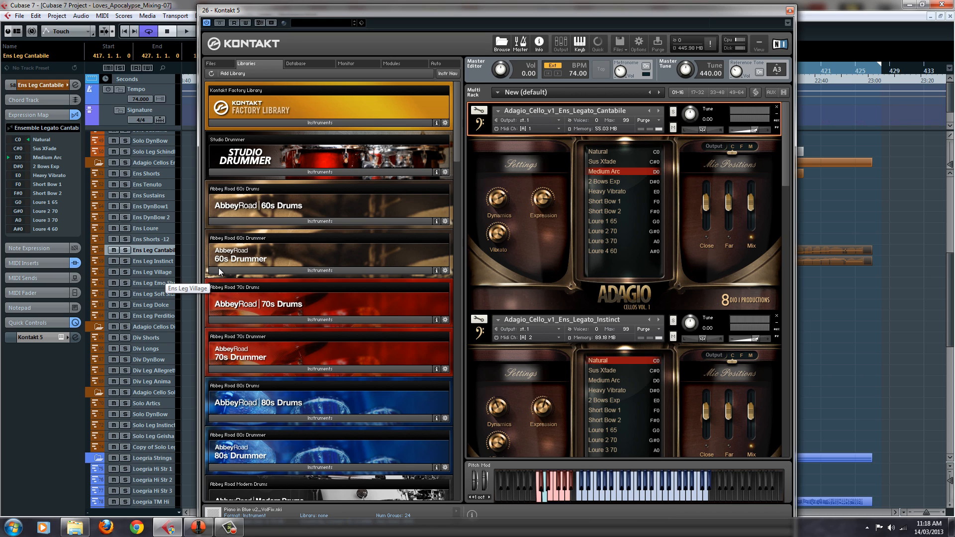
Show the Ens_Legato_Instinct patch in the Kontakt rack and select the Ens Leg Instinct cello track for auditioning
drag(787, 163, 786, 172)
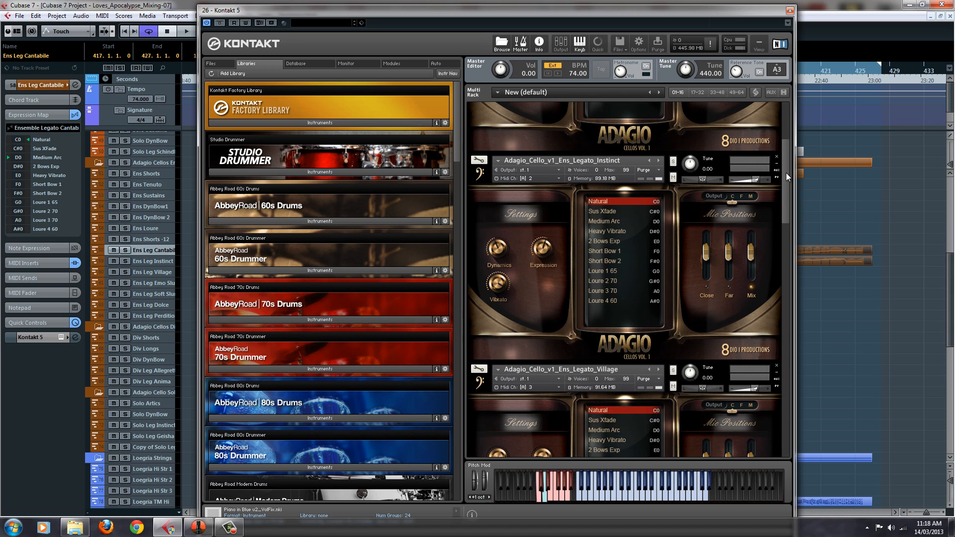
click(727, 154)
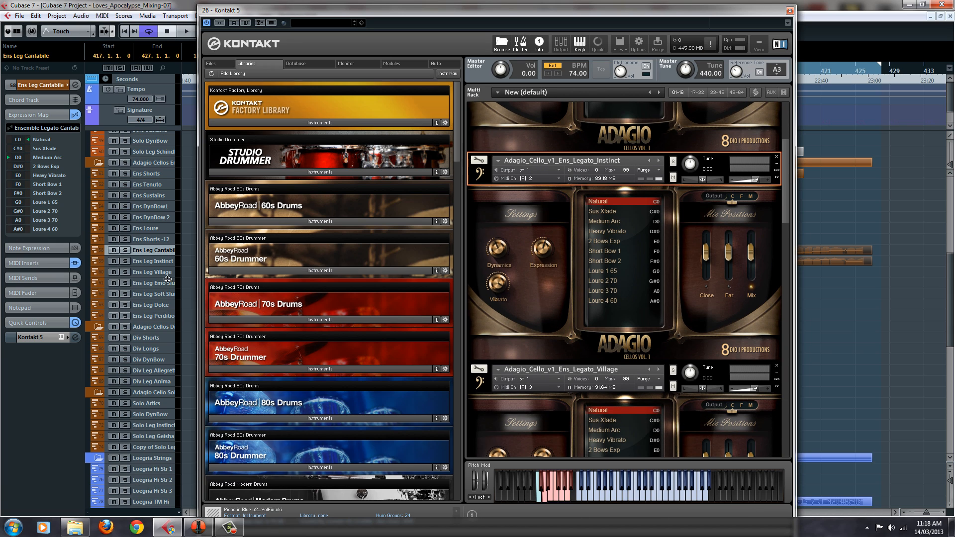
click(157, 262)
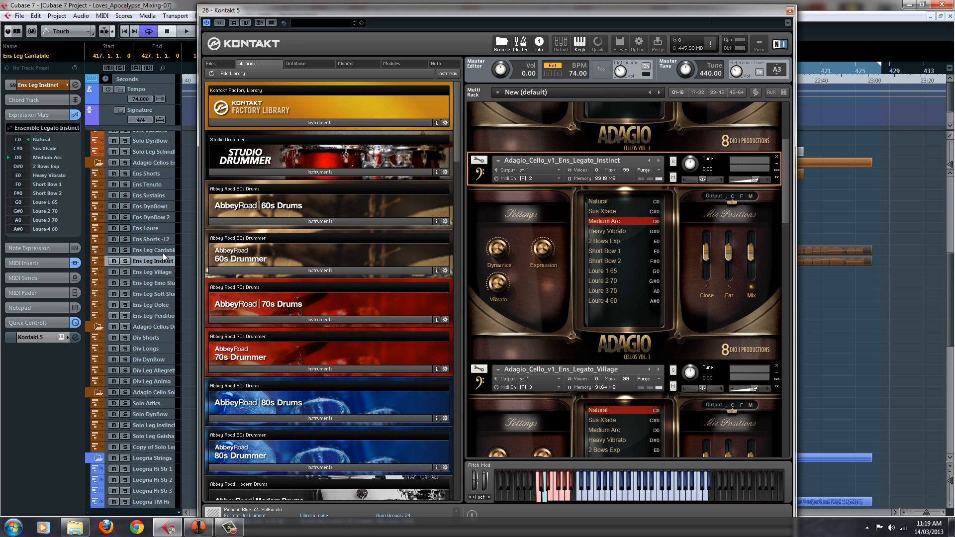
Compare the Cantabile and Instinct legatos by alternating between the two cello tracks, ending on Ens Leg Instinct
click(163, 252)
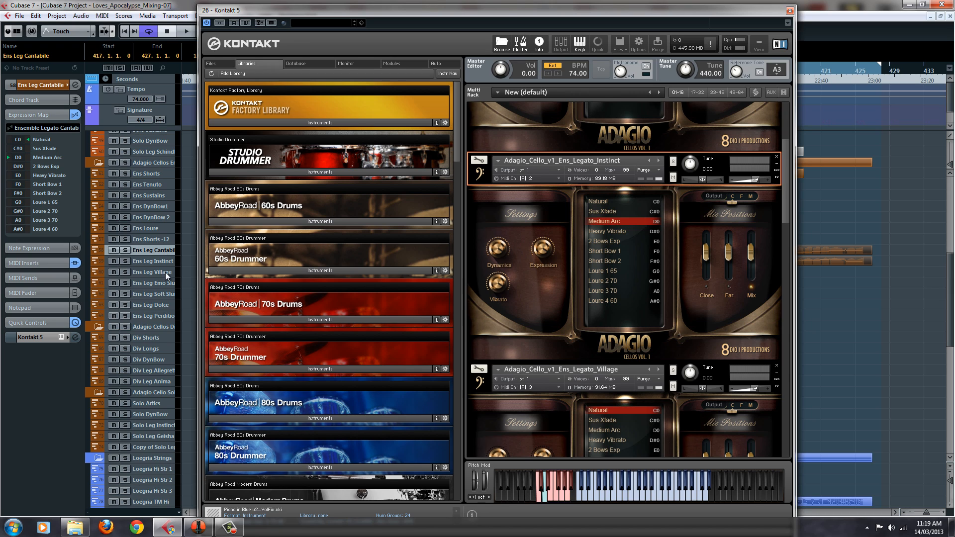
click(169, 262)
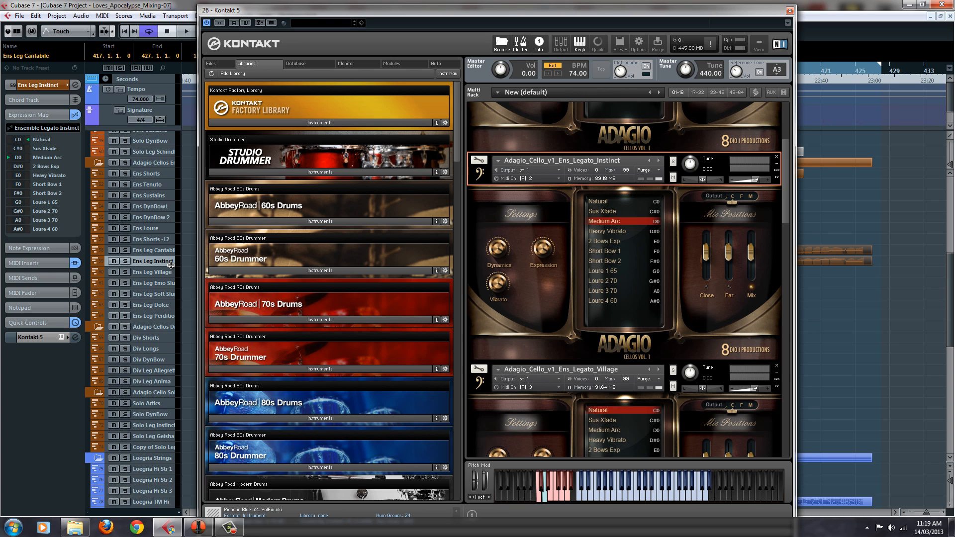
click(171, 248)
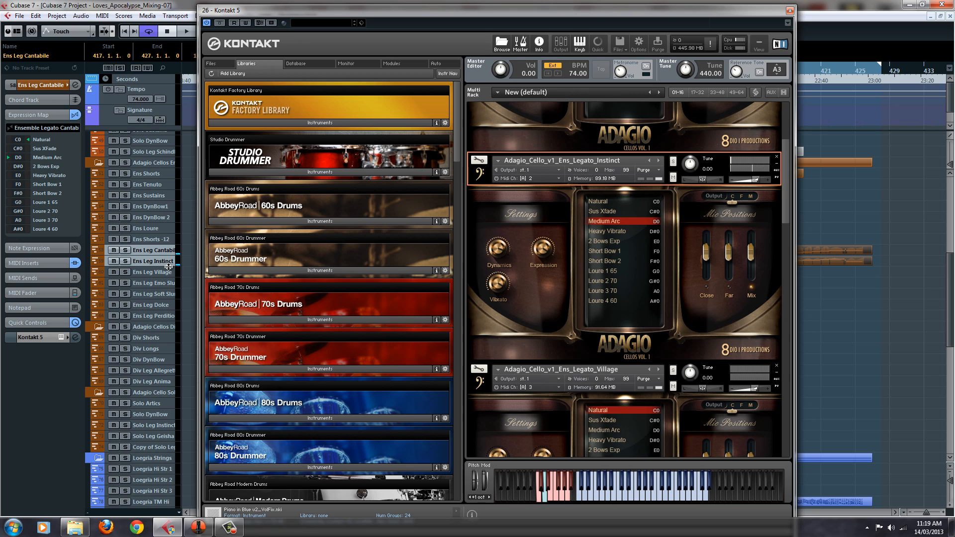
click(153, 270)
click(152, 252)
click(158, 260)
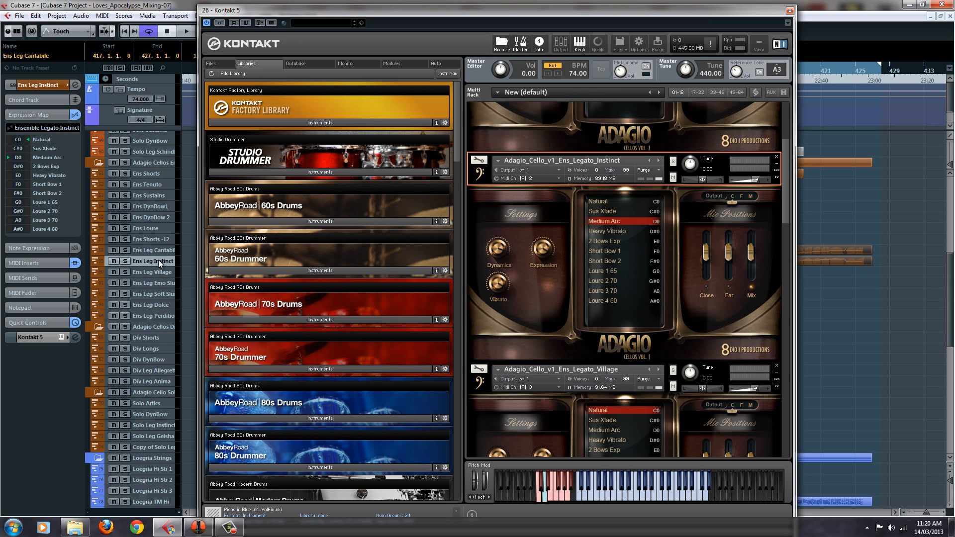
Show the Ens_Legato_Village patch in the Kontakt rack and select the Ens Leg Village cello track for auditioning
drag(789, 189, 790, 228)
click(640, 202)
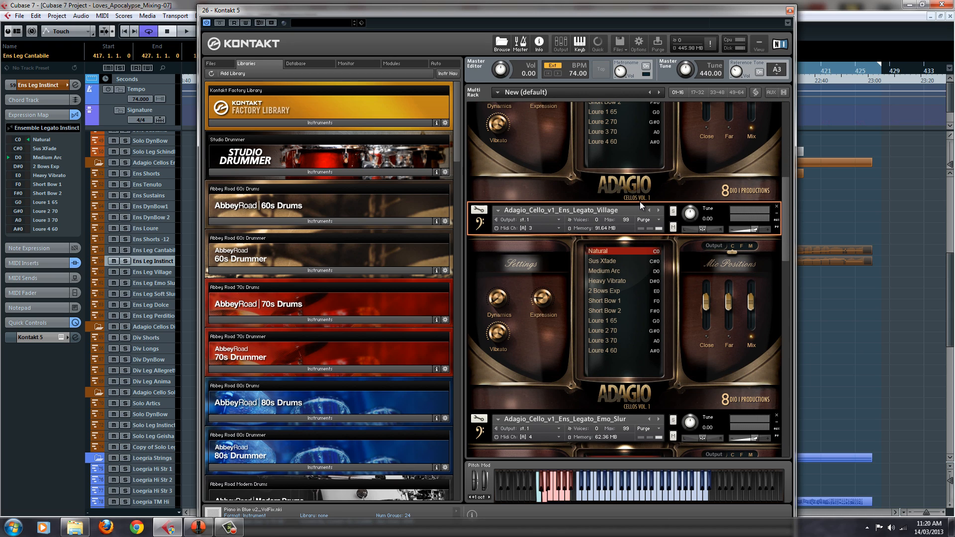
click(154, 272)
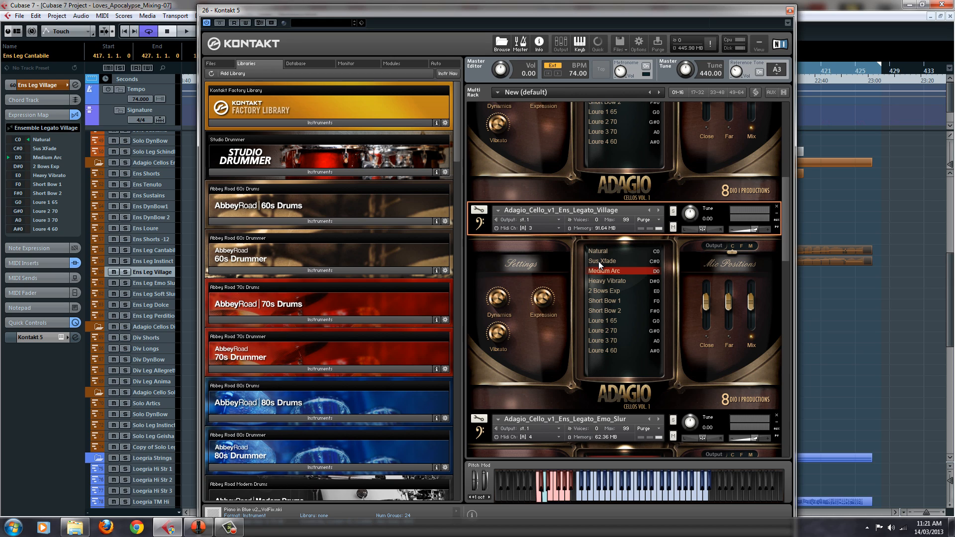
Show the Ens_Legato_Emo_Slur patch, select its matching cello track for auditioning, and close the Kontakt window
drag(787, 198, 789, 209)
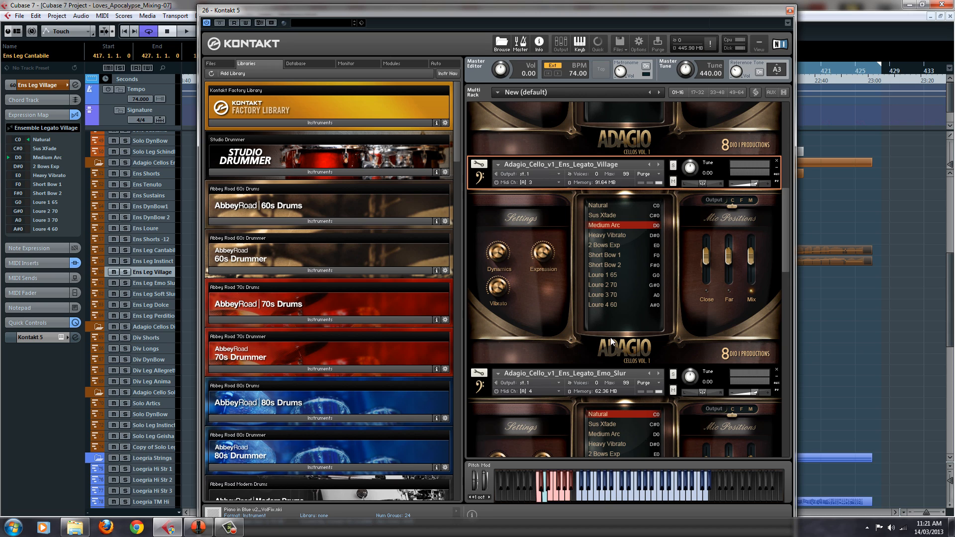
drag(787, 205, 789, 233)
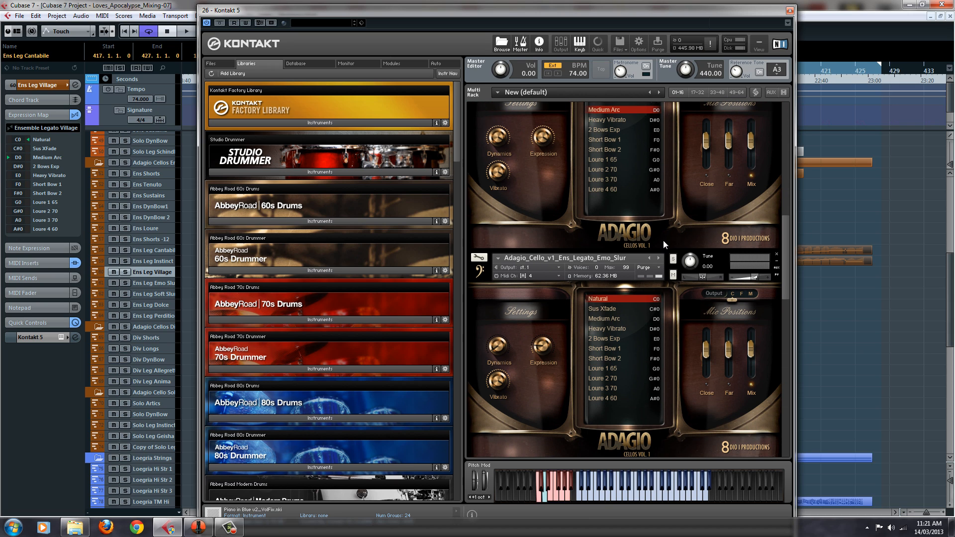
click(659, 251)
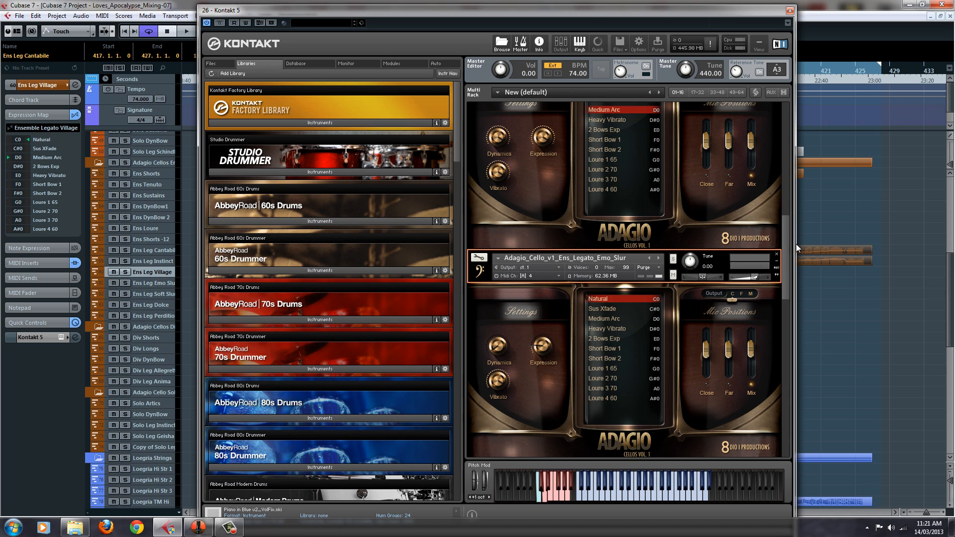
drag(787, 250, 785, 270)
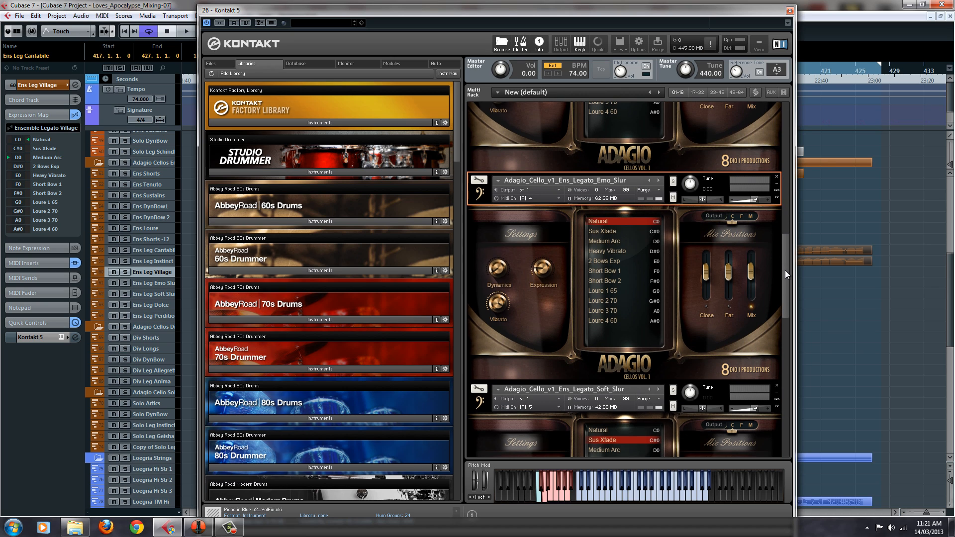
click(162, 283)
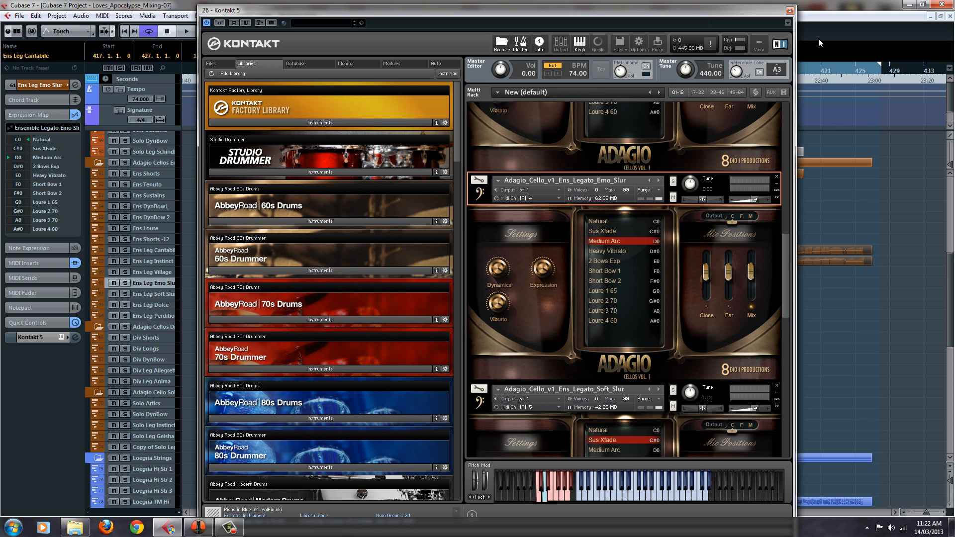
drag(727, 16, 664, 405)
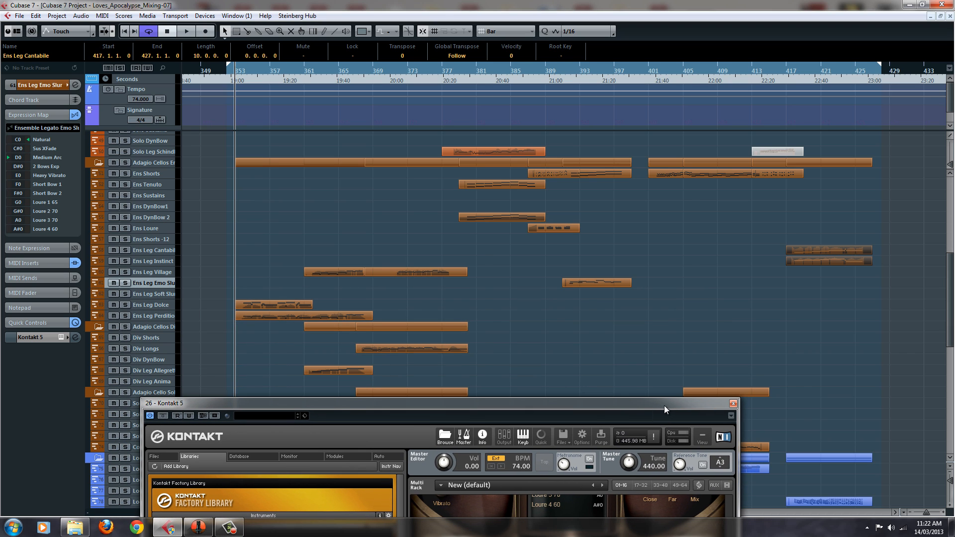
click(733, 404)
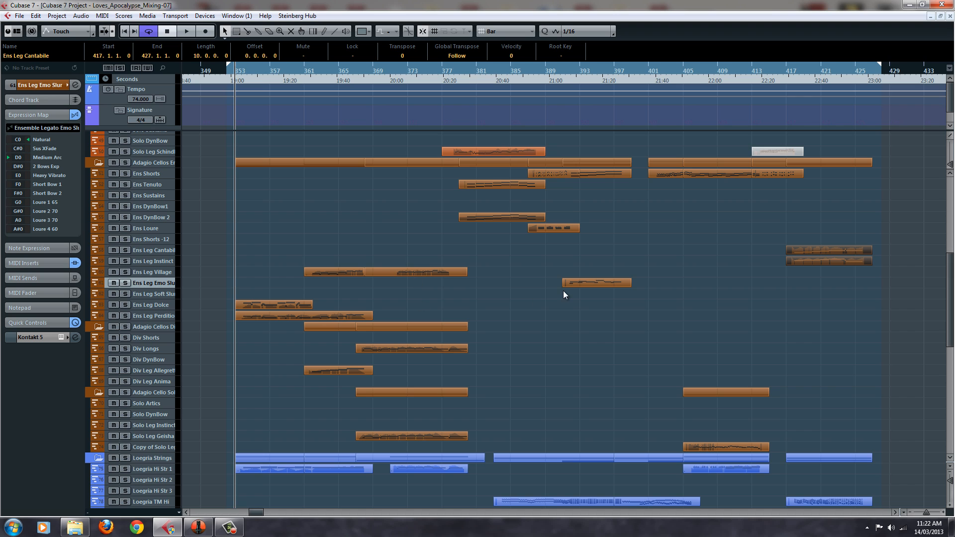
Solo the Div Leg Lost 2 and Ens Leg Emo violin tracks together with the Ens Leg Emo Slur cello track
scroll(158, 286, up, 5)
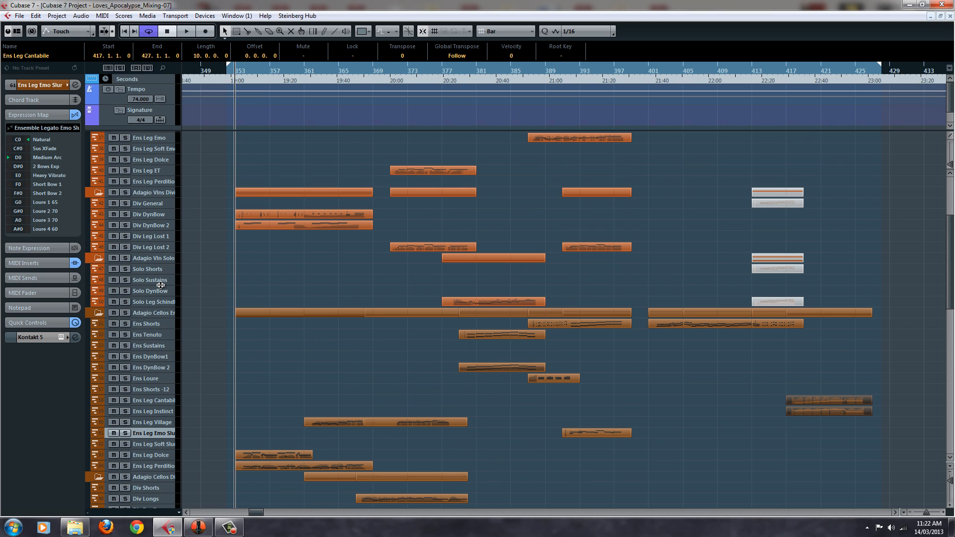
click(127, 247)
scroll(157, 202, up, 3)
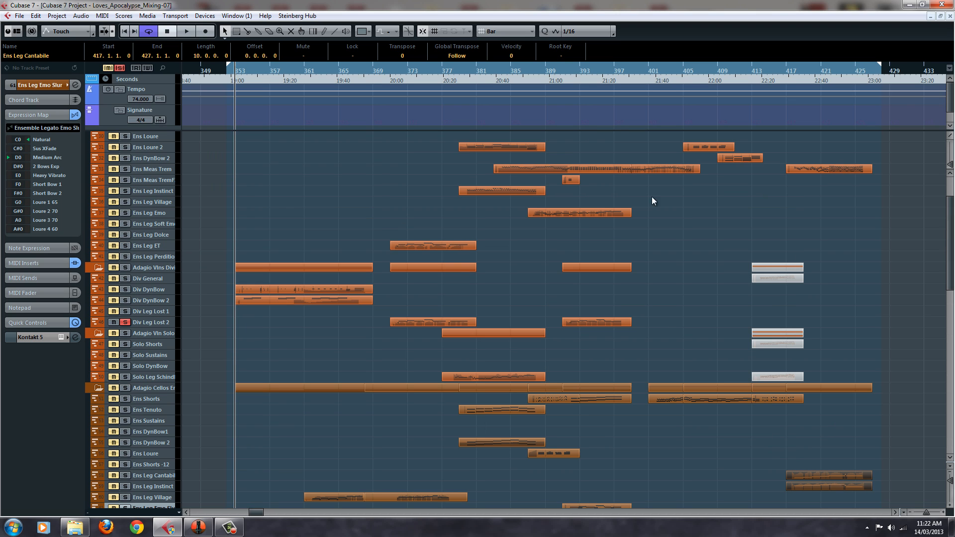
click(130, 217)
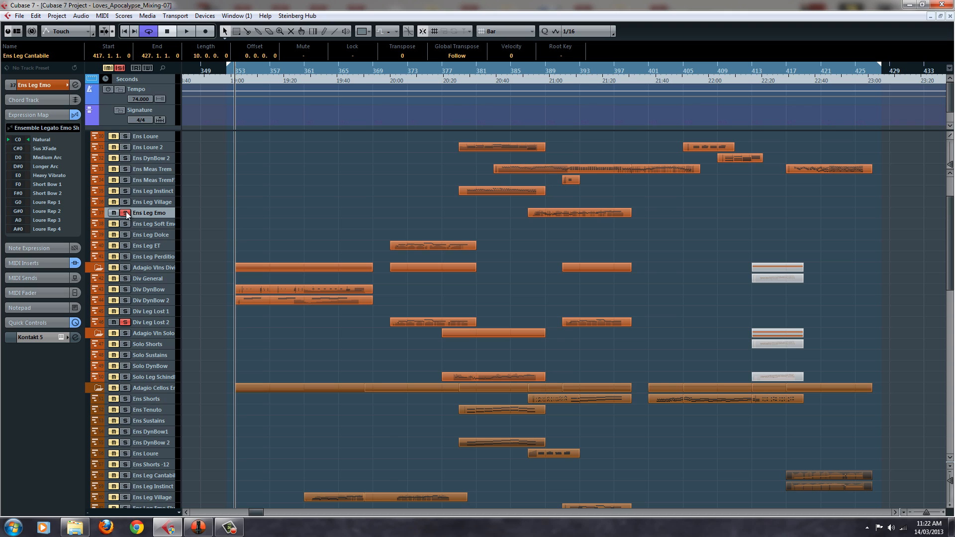
scroll(174, 202, down, 3)
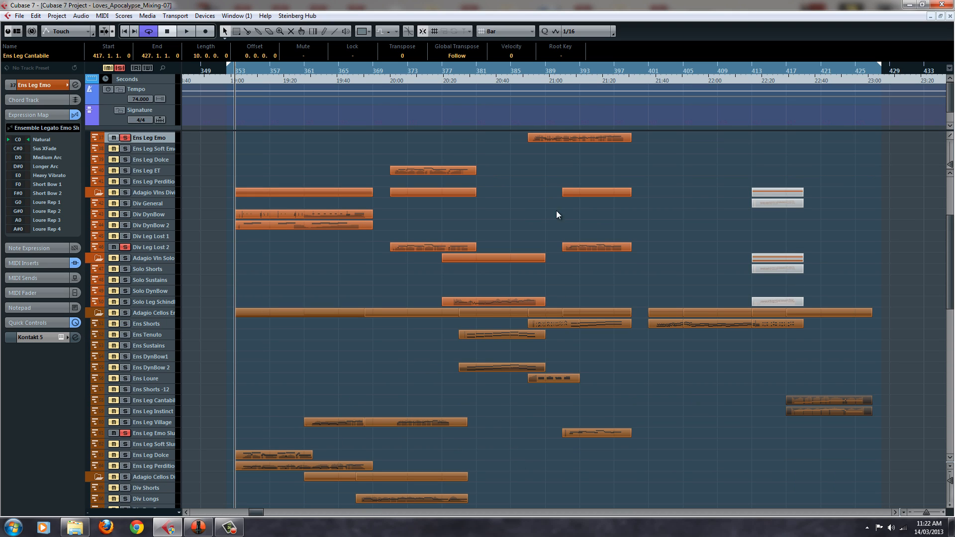
Play the soloed legato tracks from the start of the Ens Leg Emo Slur cello part, reviewing the violin and cello tracks during playback
drag(573, 74, 564, 75)
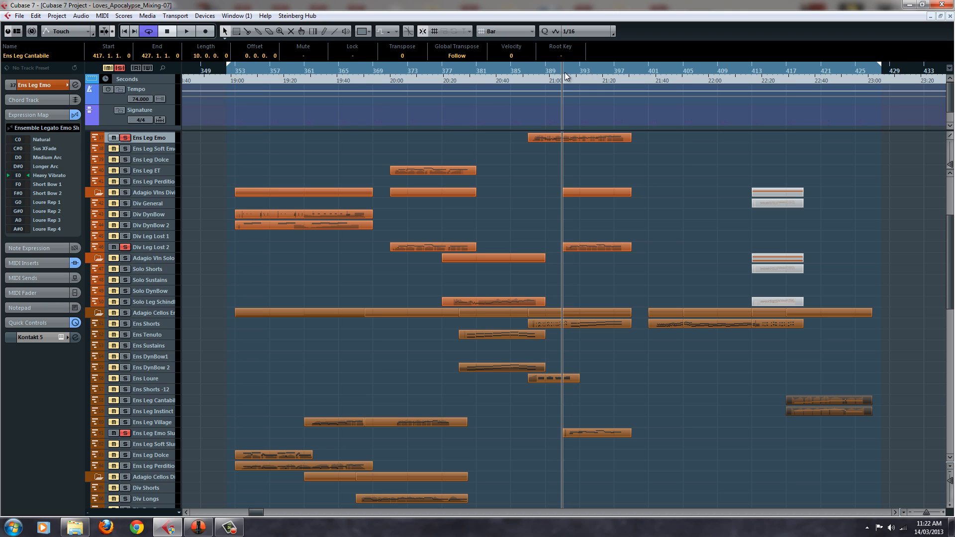
key(space)
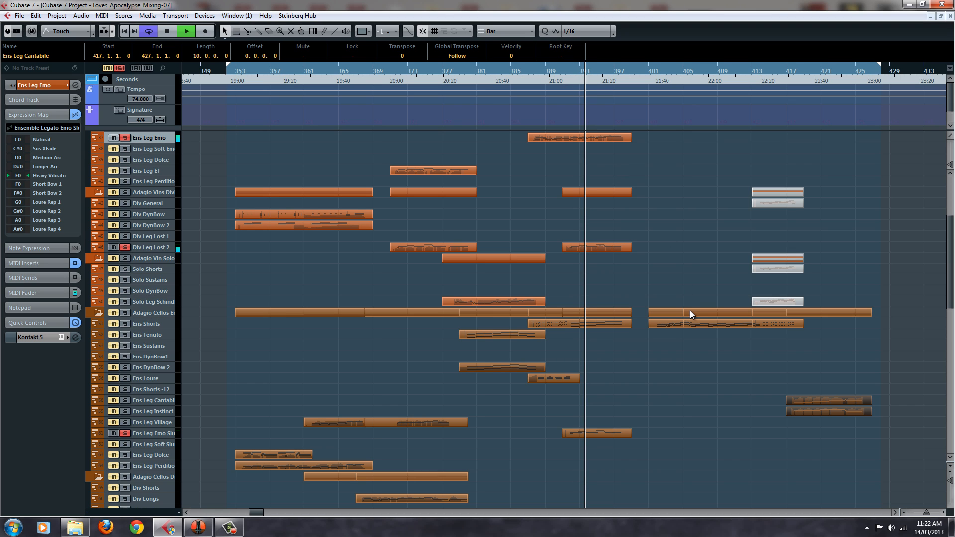
scroll(690, 311, up, 5)
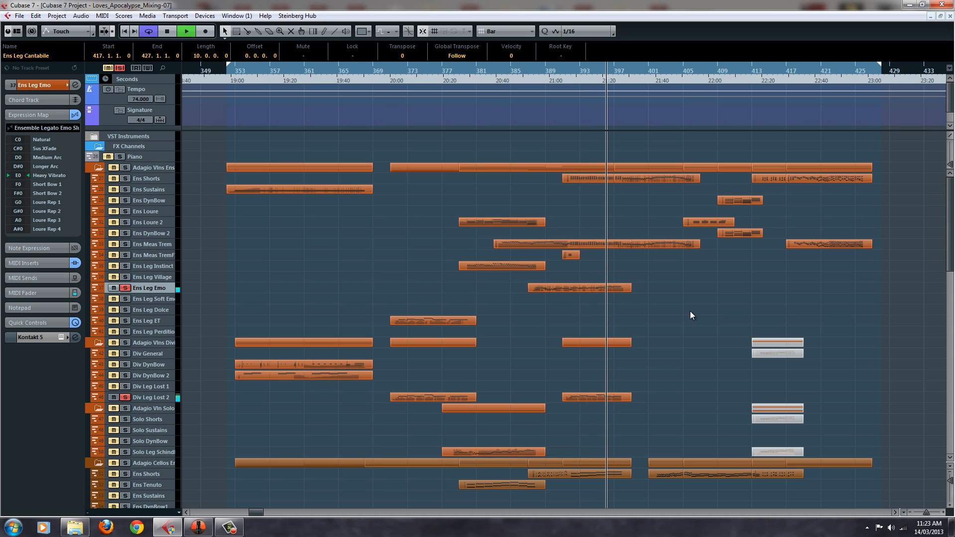
scroll(691, 312, down, 5)
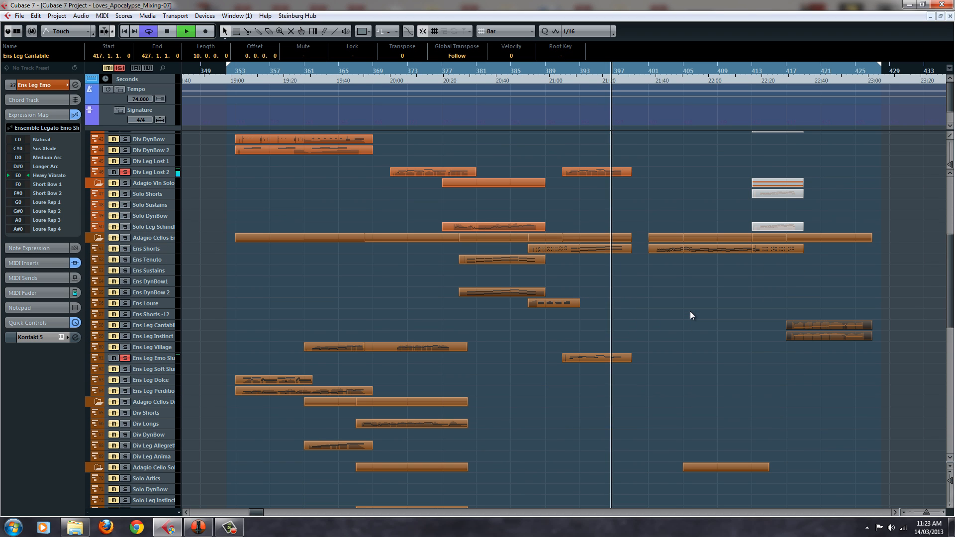
scroll(690, 315, down, 4)
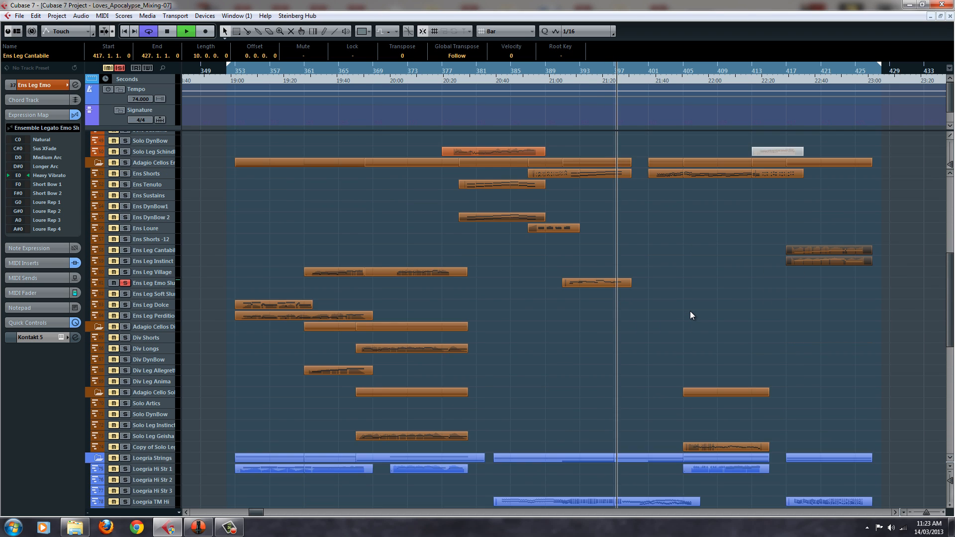
scroll(691, 312, down, 2)
scroll(690, 313, up, 7)
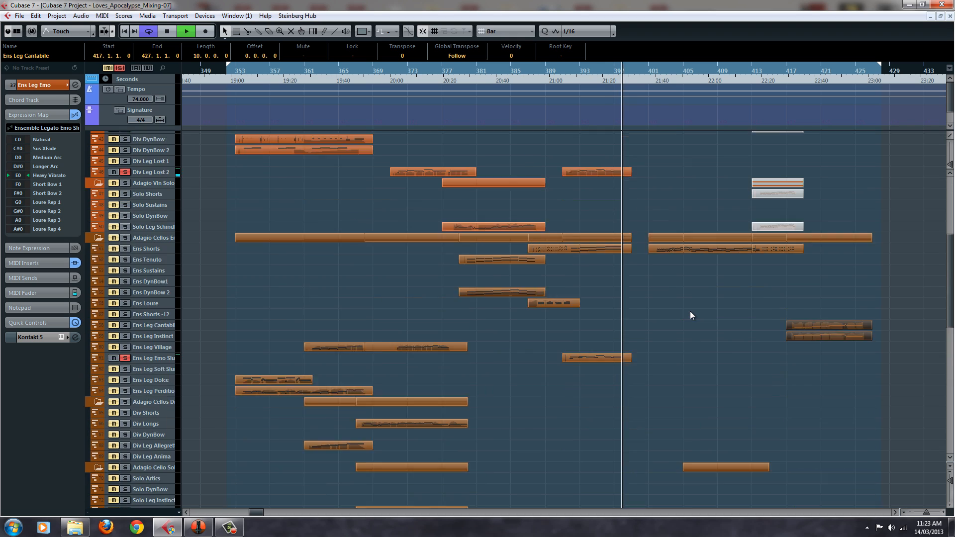
Stop playback, clear all track solos, and return the playhead to the start of the Ens Leg Emo Slur cello part
key(space)
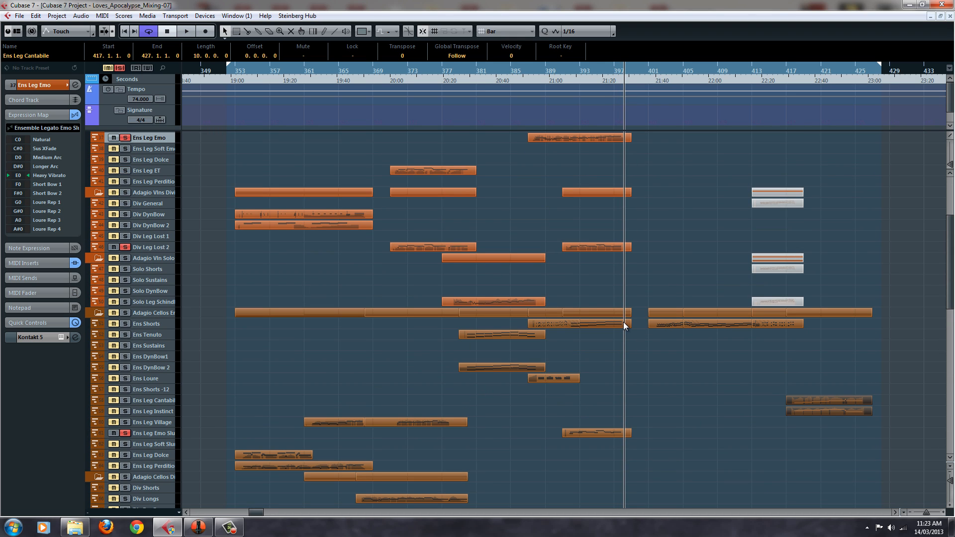
click(117, 67)
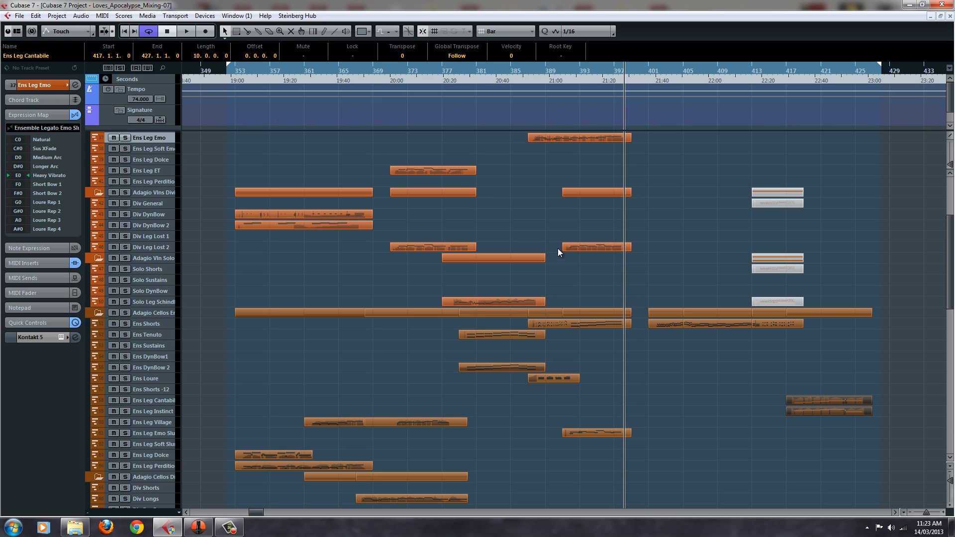
click(566, 73)
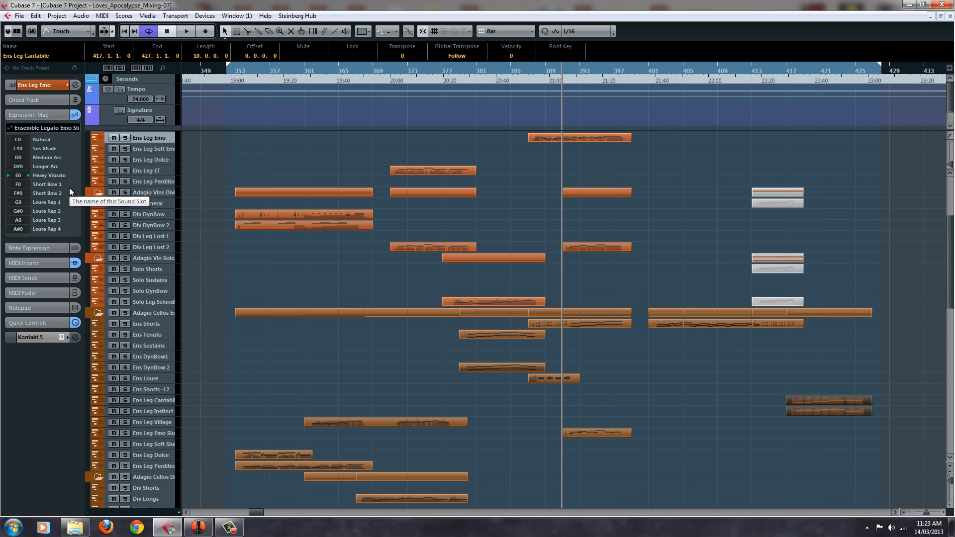
Review the full arrangement and play it unsoloed from the Ens Leg Emo Slur part, selecting that cello track during playback
scroll(686, 249, up, 5)
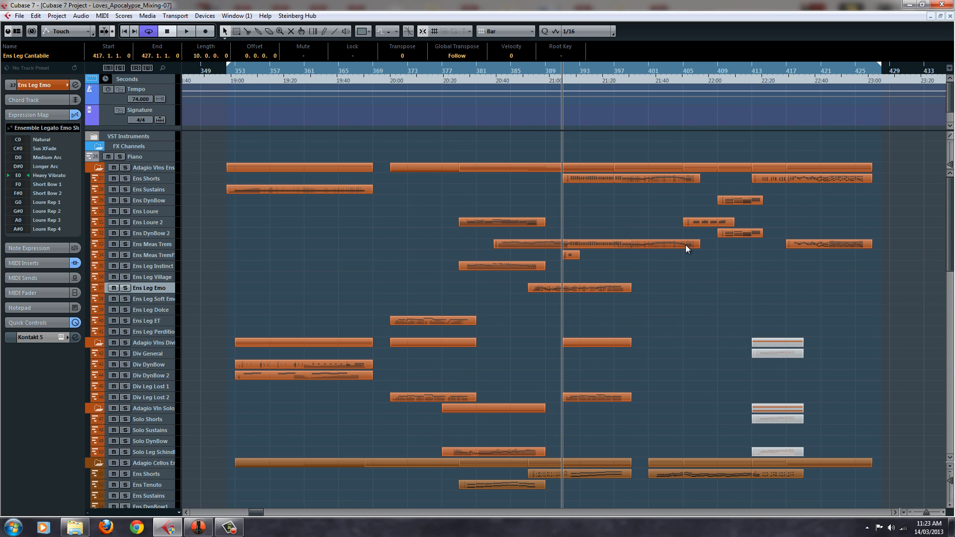
scroll(686, 245, down, 15)
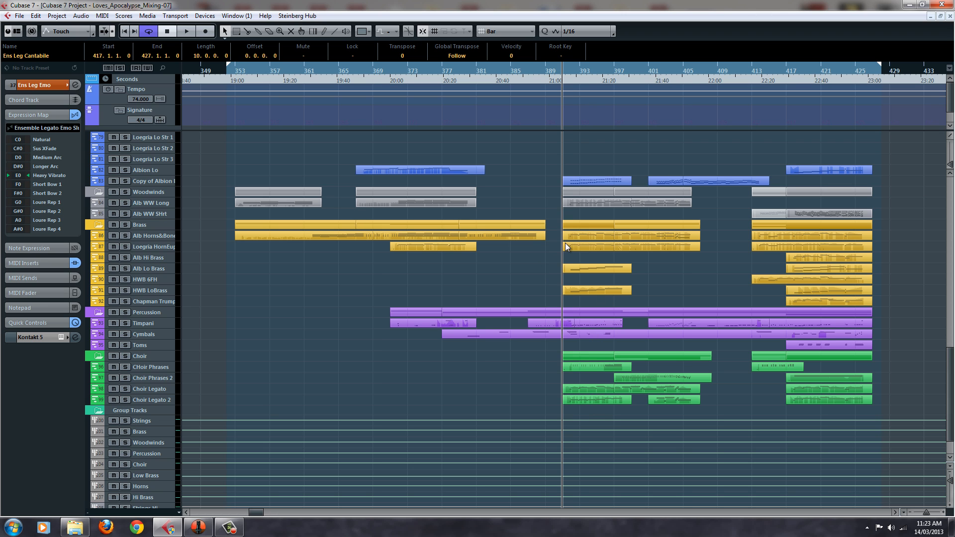
scroll(566, 246, up, 15)
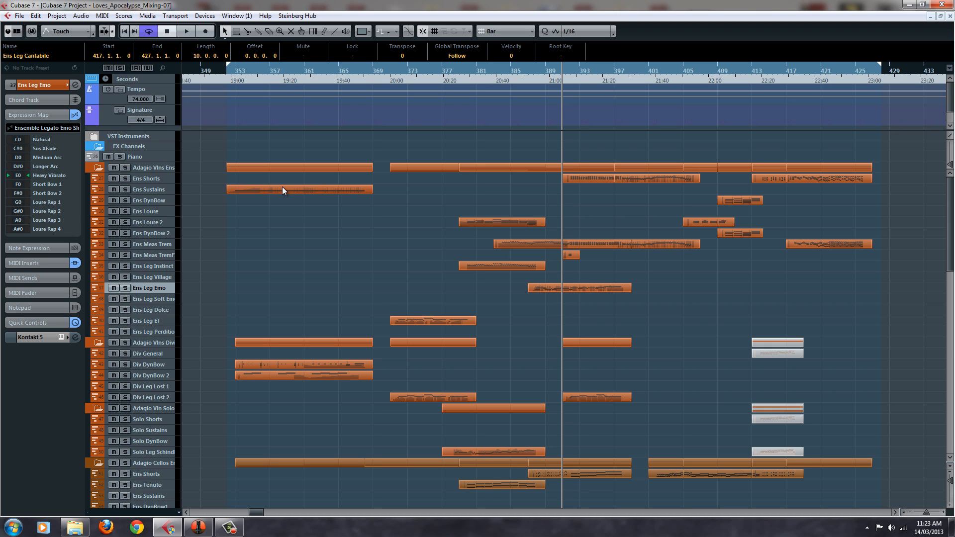
key(space)
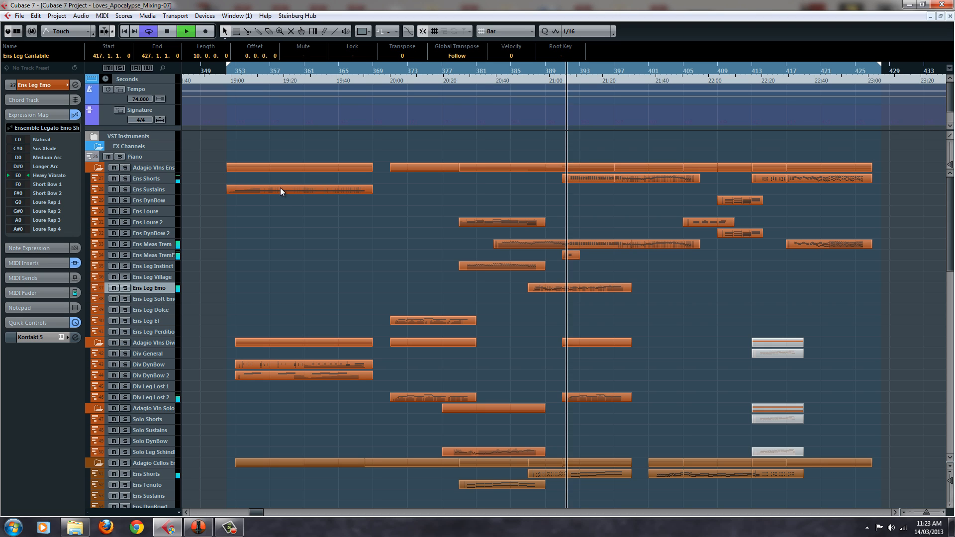
scroll(425, 240, down, 8)
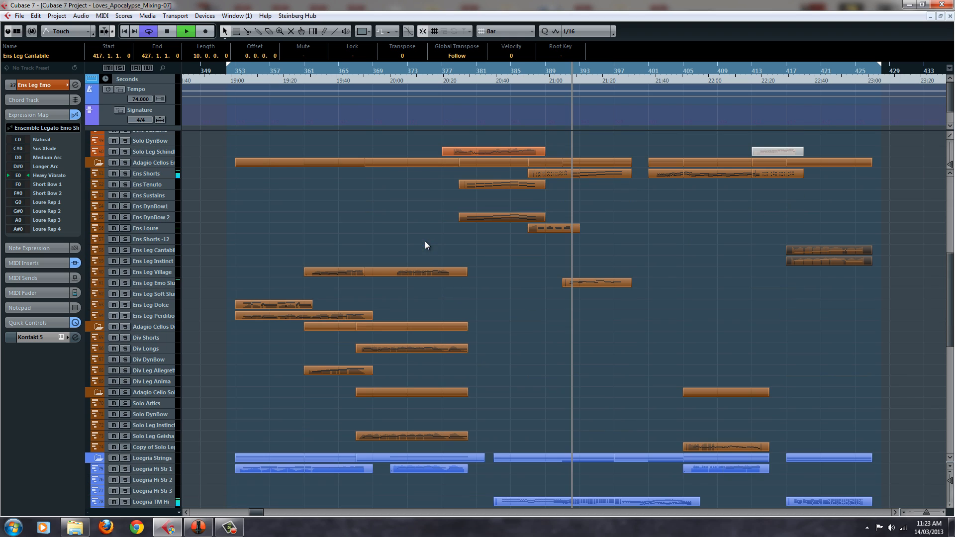
click(163, 284)
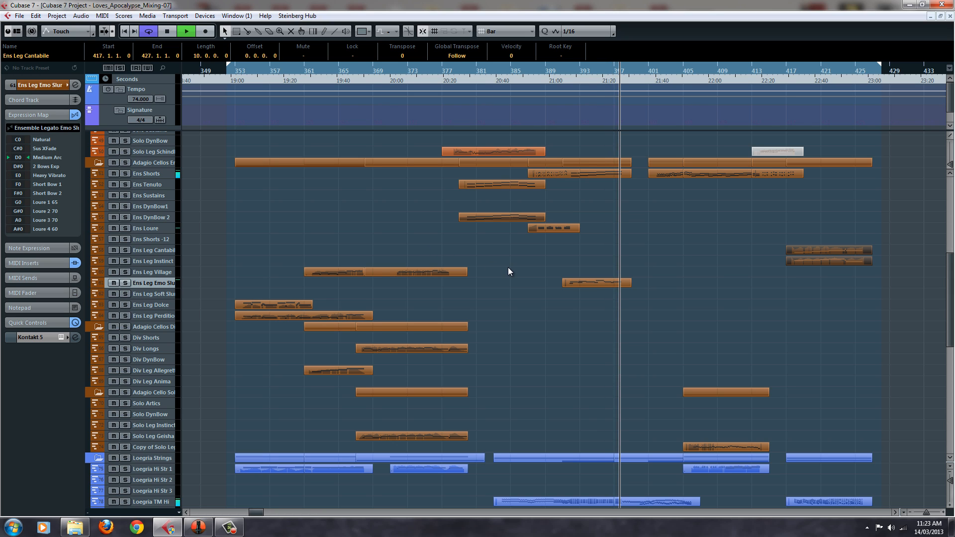
key(space)
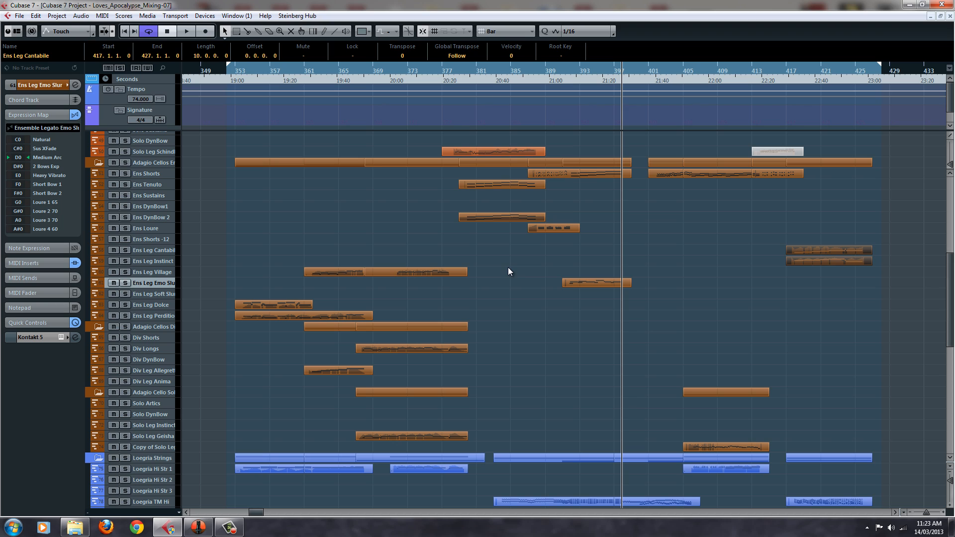
click(509, 268)
key(space)
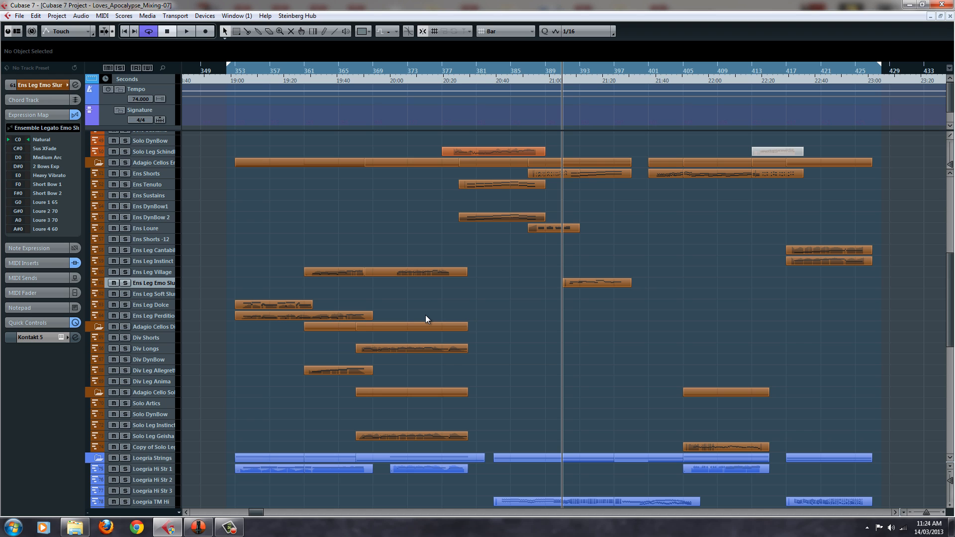
Select the Ens Leg Soft Slur cello track and show its Ens_Legato_Soft_Slur patch in the Kontakt rack
scroll(426, 315, down, 4)
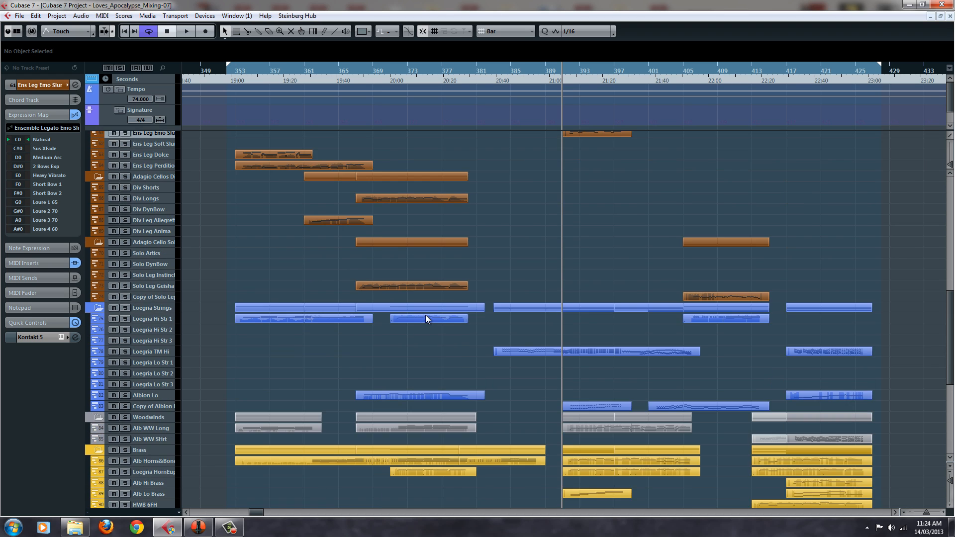
scroll(426, 315, up, 6)
click(167, 369)
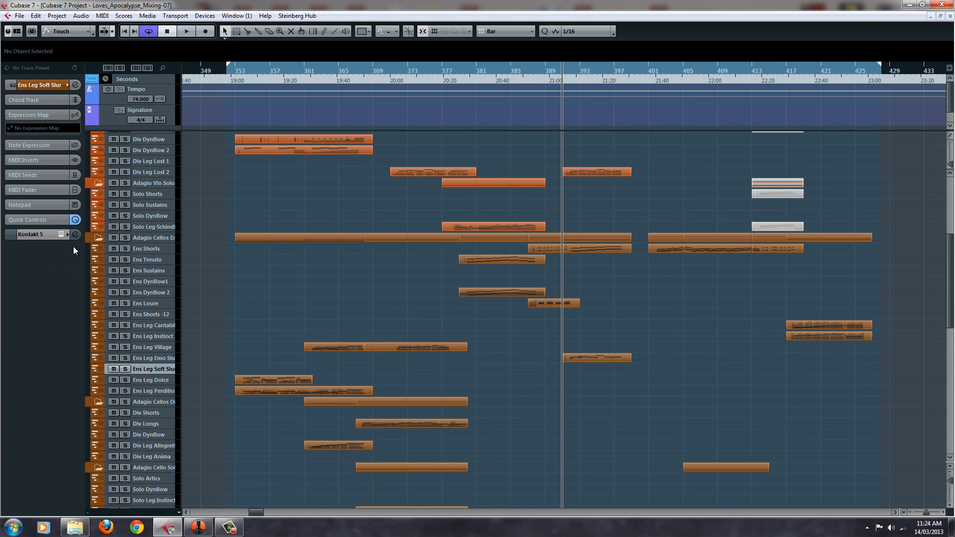
click(61, 234)
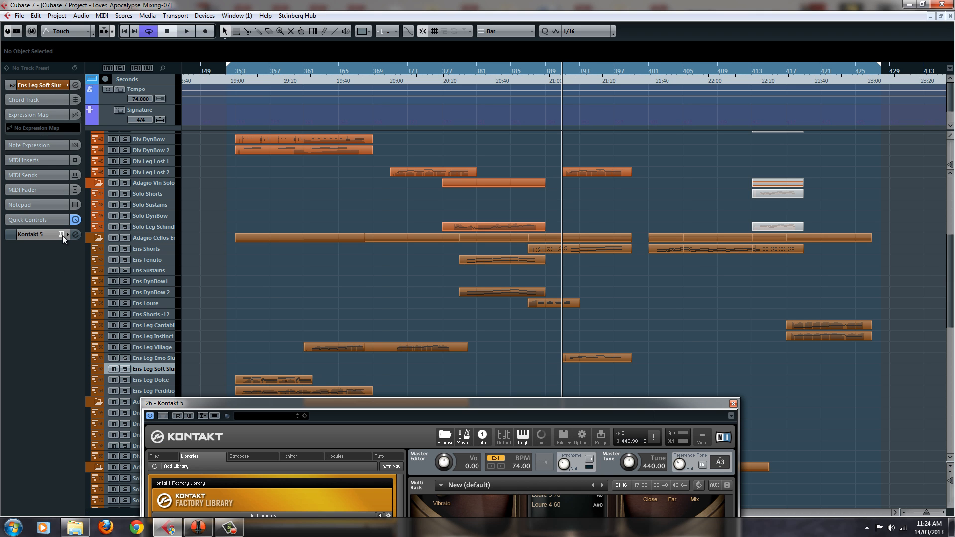
drag(509, 408, 609, 3)
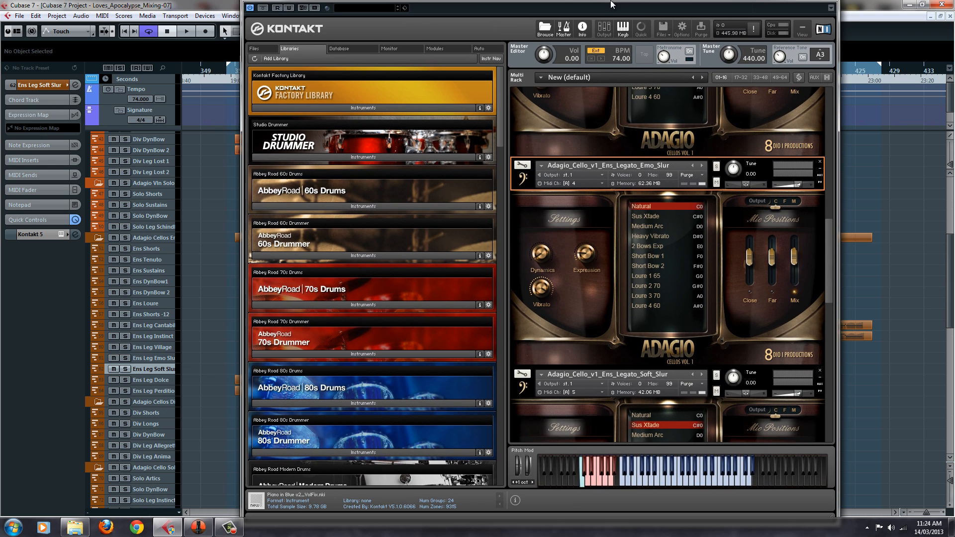
drag(831, 259, 831, 307)
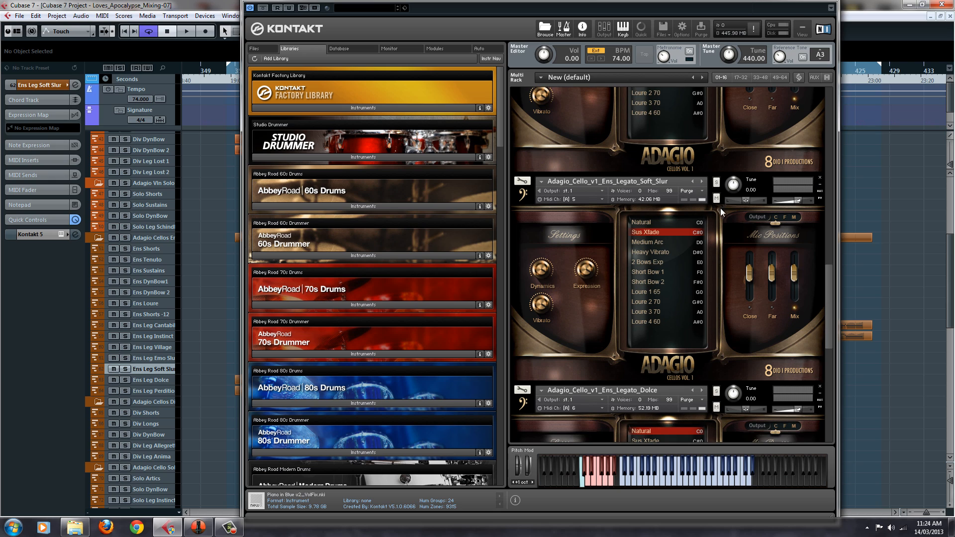
click(693, 175)
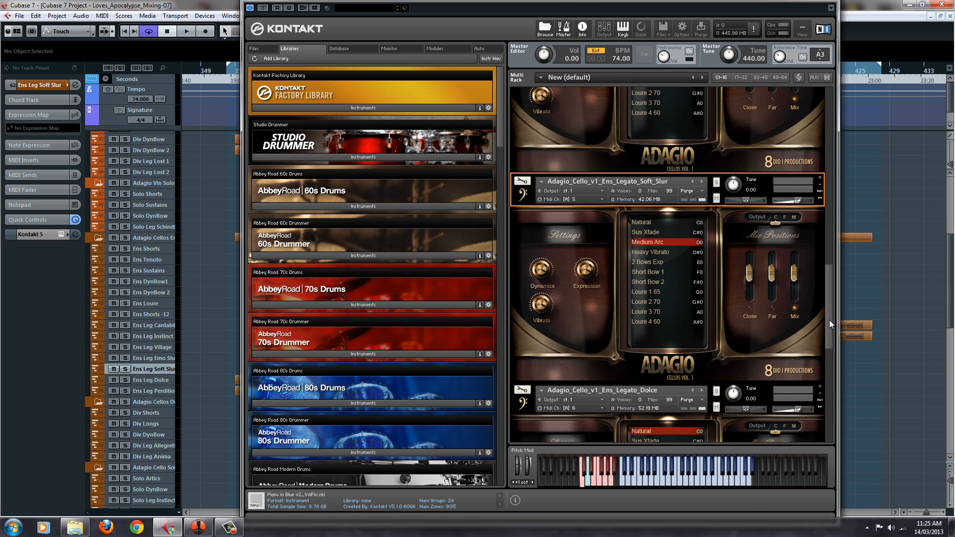
Show the Ens_Legato_Dolce patch and audition the Ens Leg Dolce cello track against Ens Leg Instinct, ending on Dolce
drag(829, 320, 834, 362)
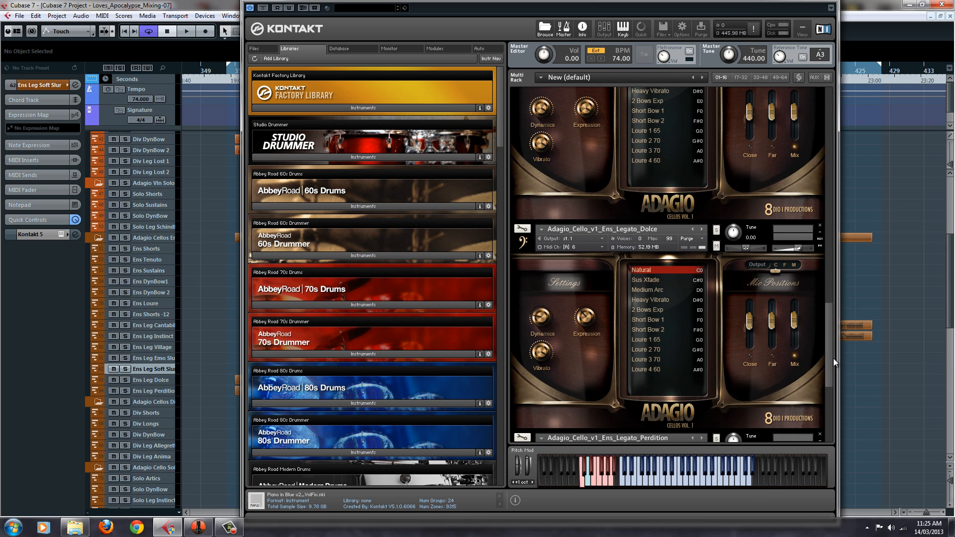
click(671, 223)
click(165, 380)
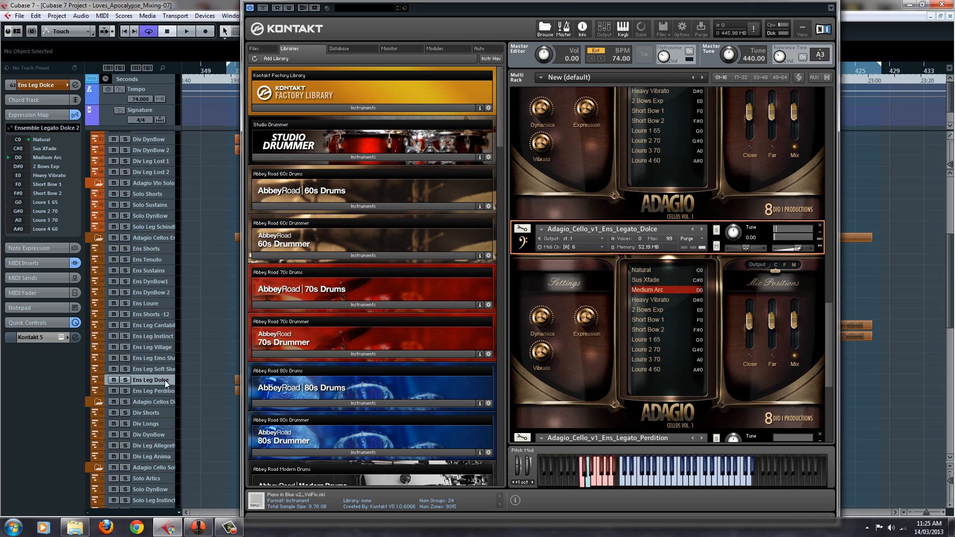
click(165, 331)
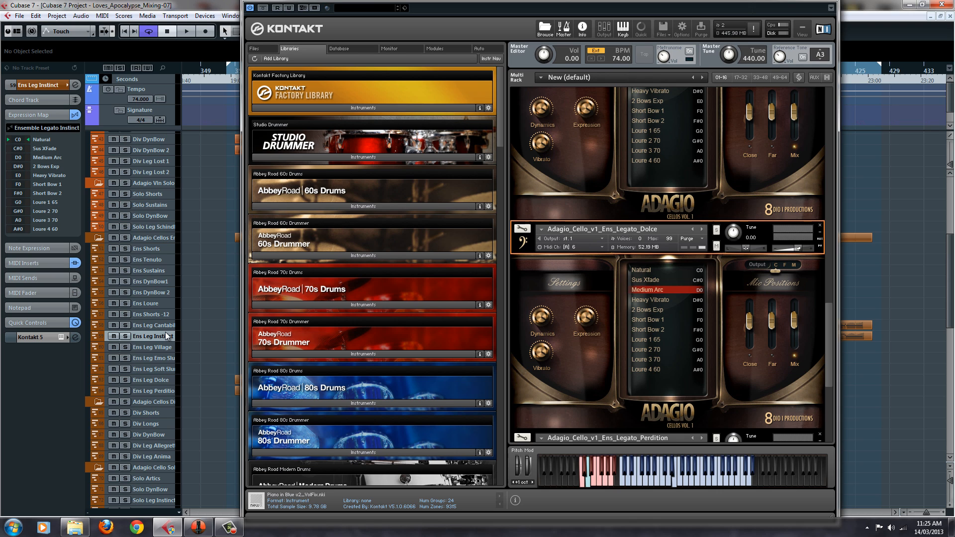
click(172, 378)
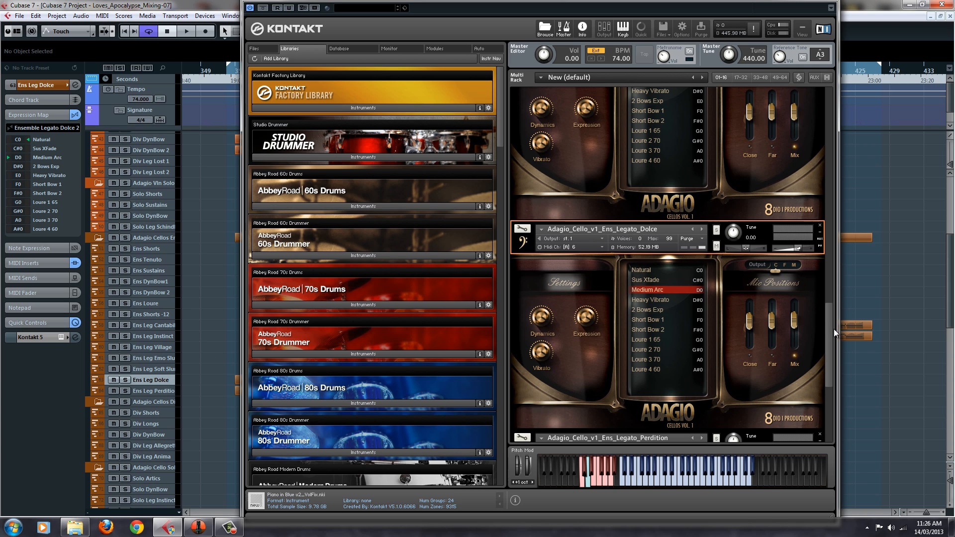
Show the Ens_Legato_Perdition patch in the Kontakt rack and select the Ens Leg Perdition cello track for auditioning
drag(831, 329, 831, 338)
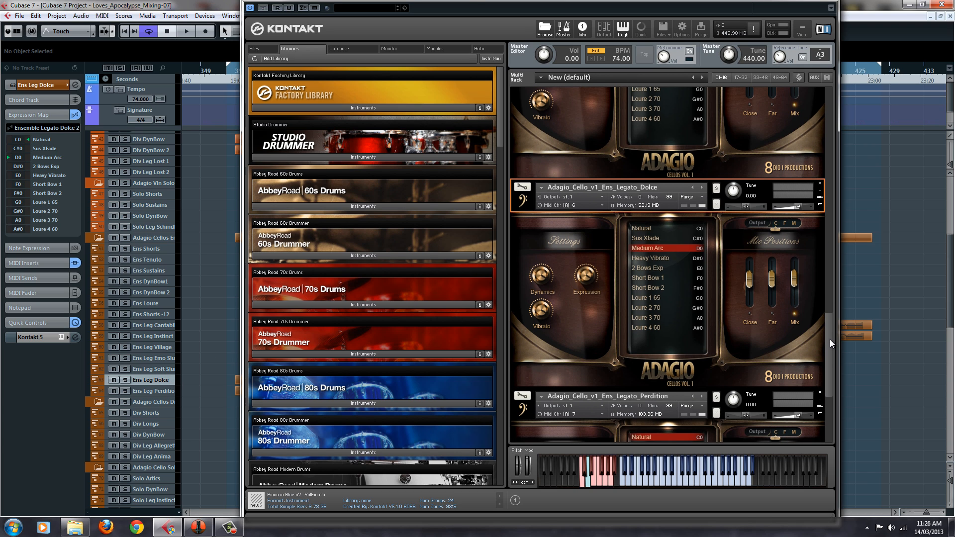
mouse_move(468, 1)
mouse_down()
mouse_move(544, 17)
mouse_move(468, 0)
mouse_up()
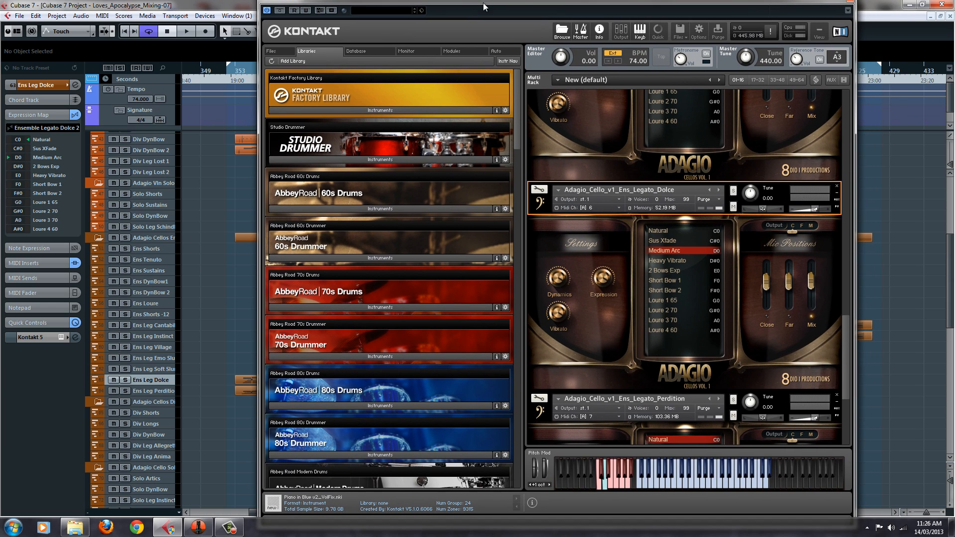
drag(844, 327, 844, 372)
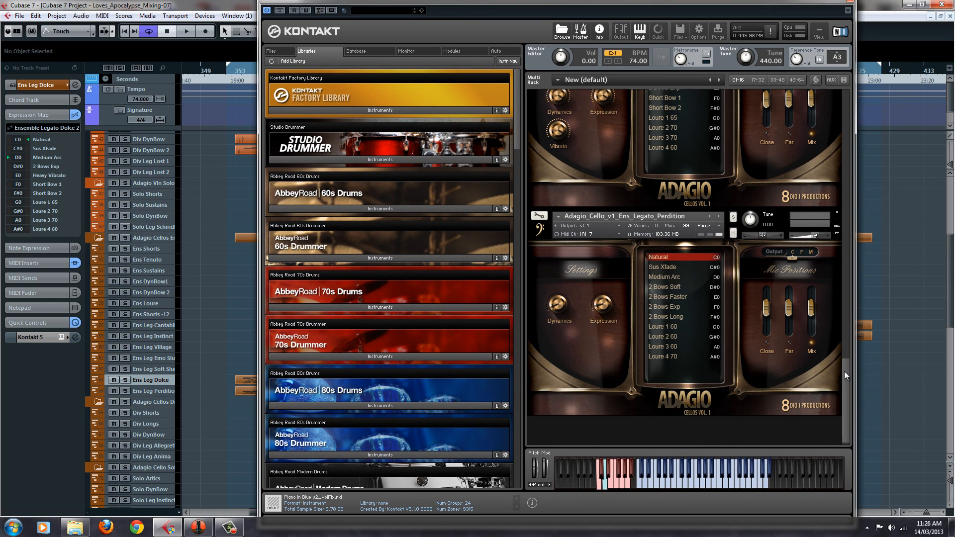
click(721, 201)
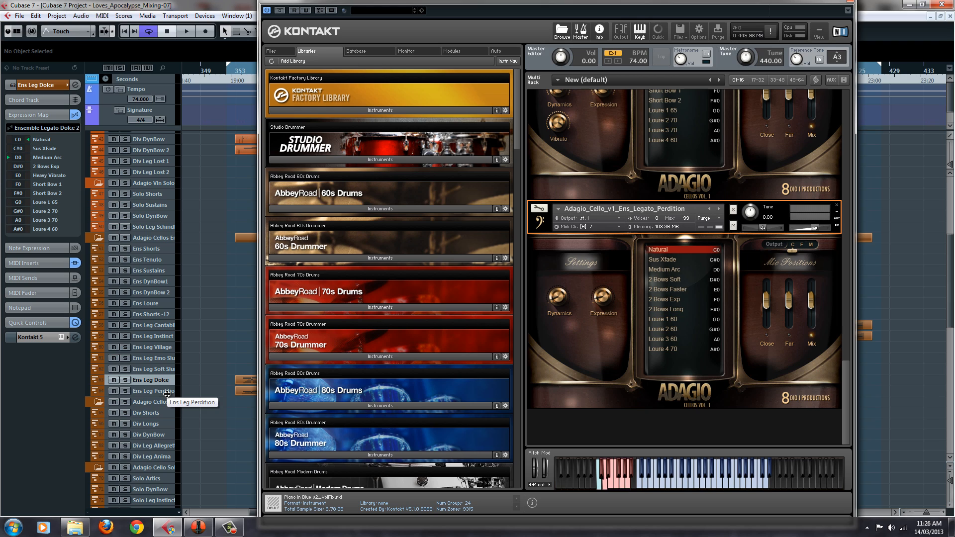
click(150, 391)
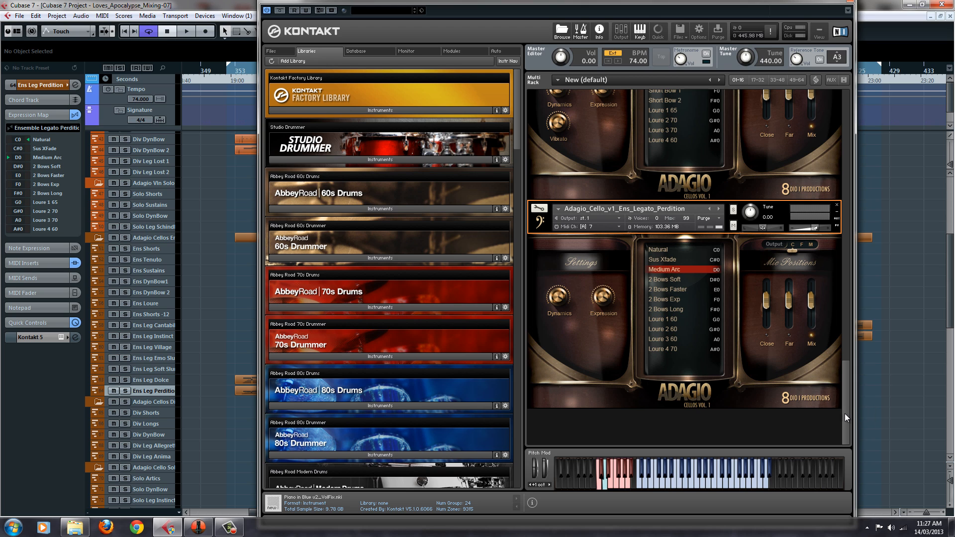
Return the Kontakt rack to the Ens_Legato_Cantabile and Ens_Legato_Instinct patches, and close the Kontakt window
drag(845, 416, 848, 120)
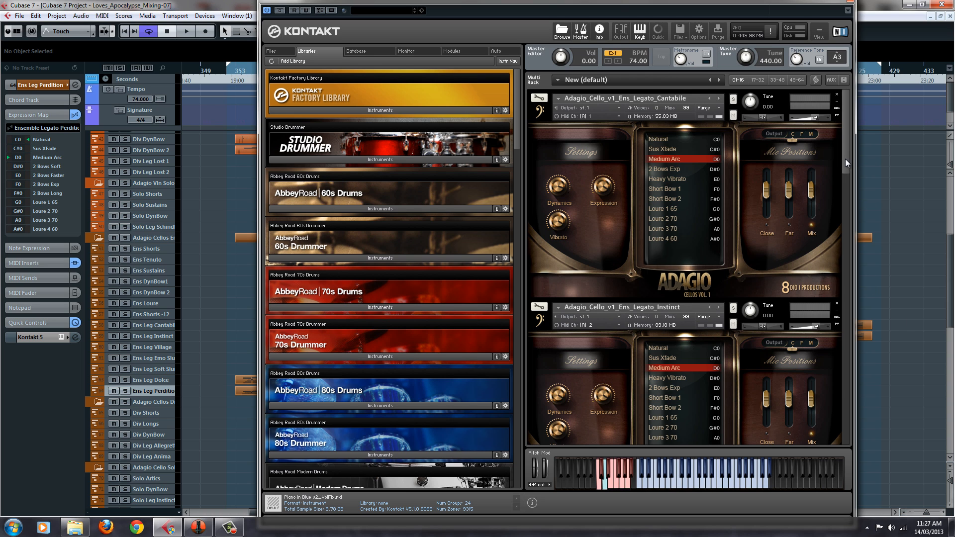
drag(846, 160, 866, 115)
drag(847, 162, 853, 67)
drag(814, 4, 818, 18)
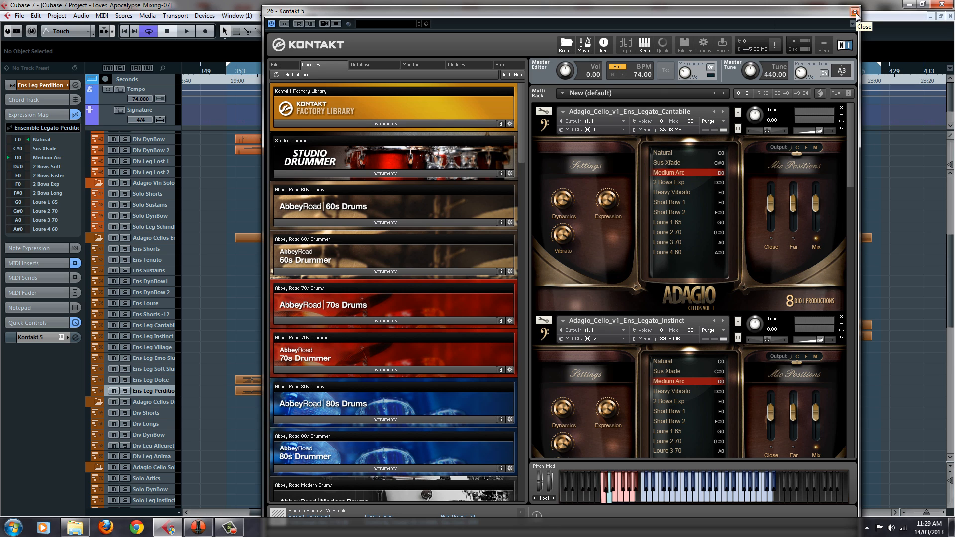
click(855, 12)
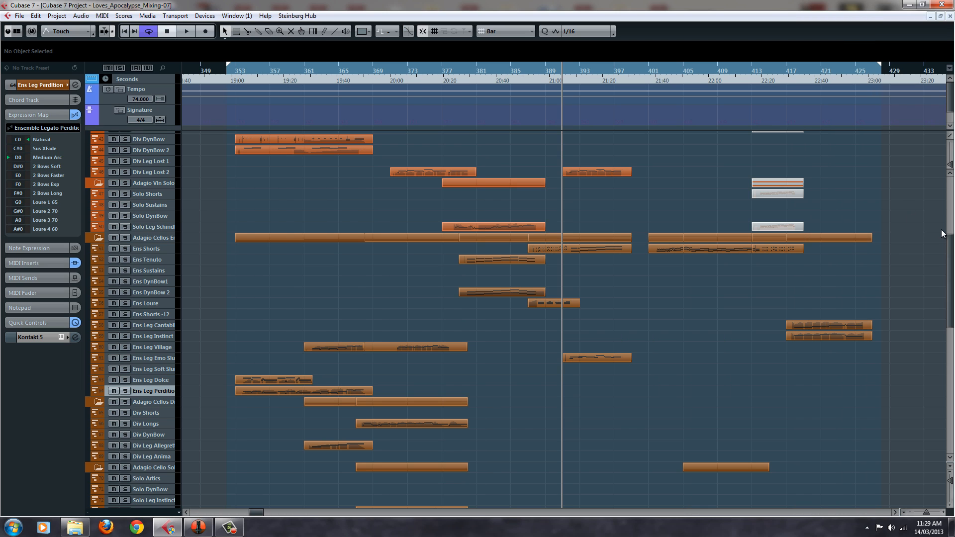
Review the remaining orchestral tracks, selecting Loegria TM Hi, HWB 6FH and Timpani in turn
scroll(944, 234, down, 5)
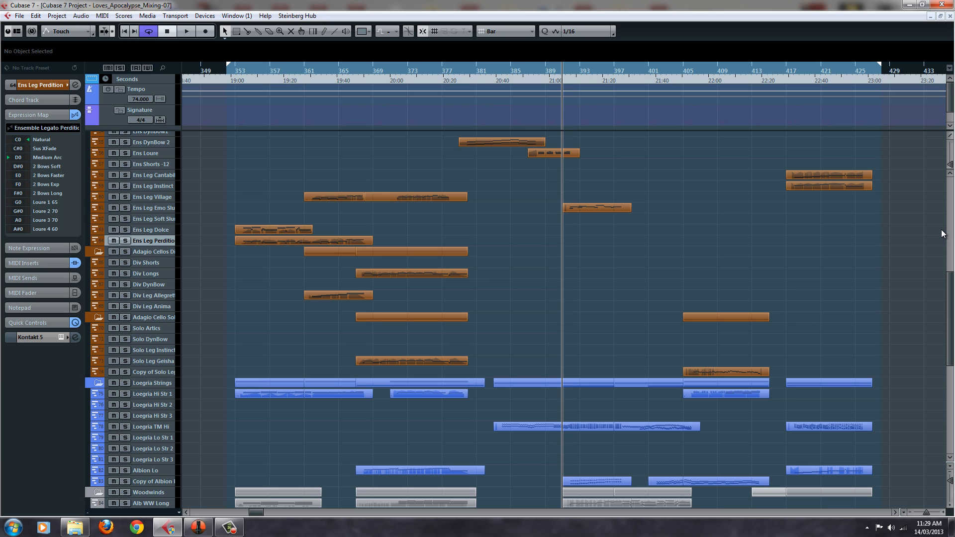
click(150, 428)
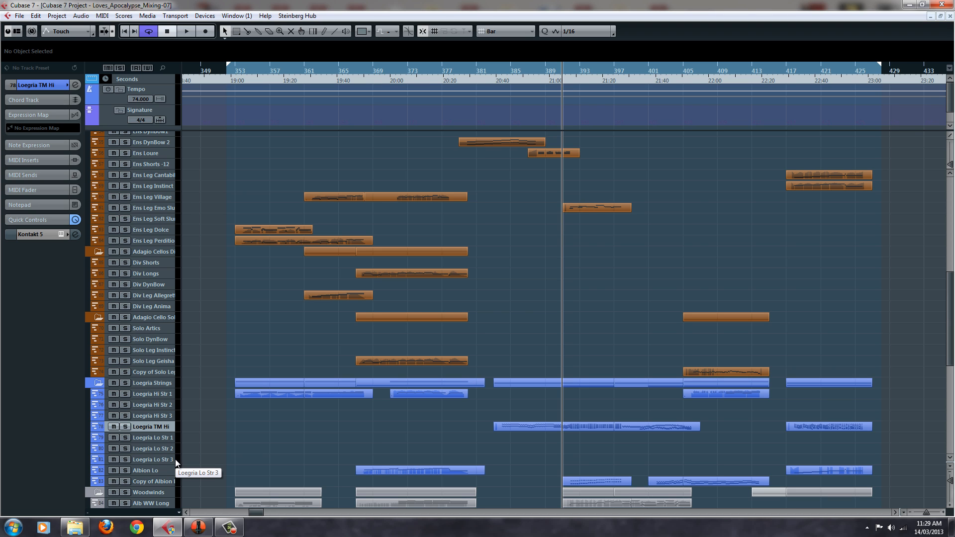
scroll(175, 460, down, 5)
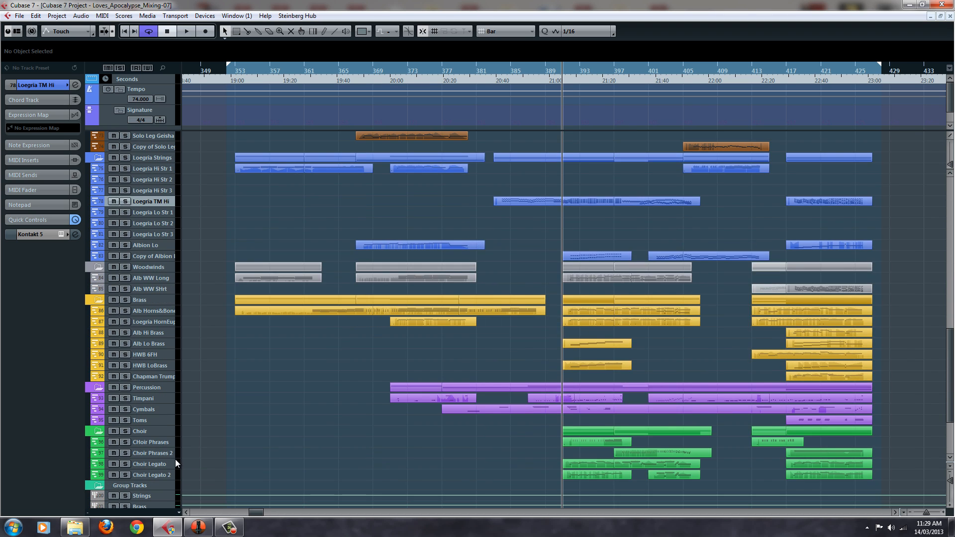
scroll(175, 460, up, 3)
scroll(195, 423, down, 3)
click(159, 356)
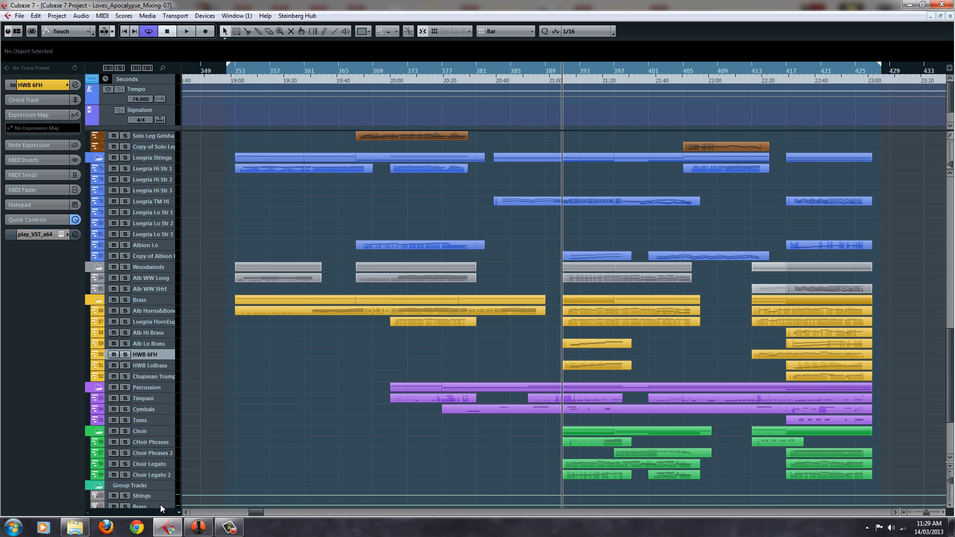
click(169, 402)
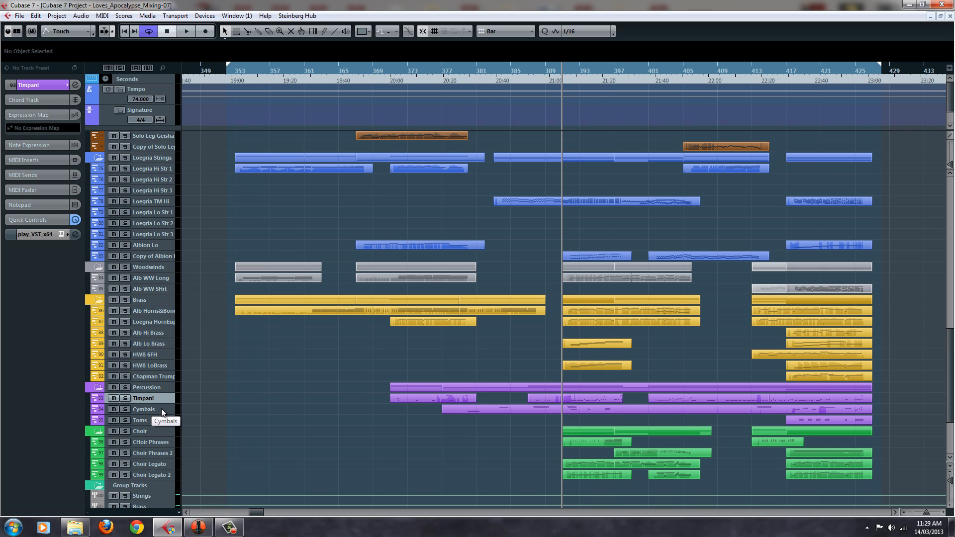
Select the CHoir Phrases track and open its Kontakt instrument to show the Requiem phrase builder patches
click(157, 442)
click(61, 235)
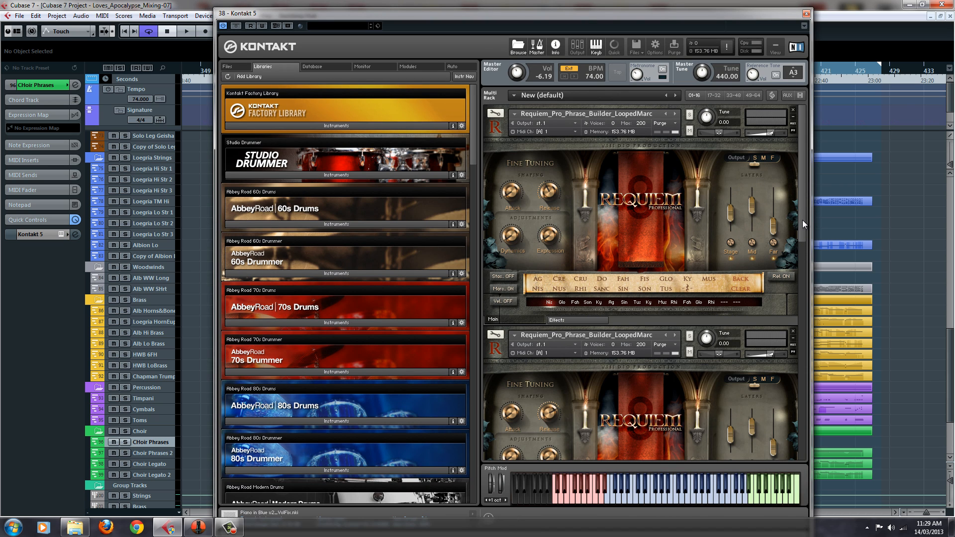
Look through the Requiem phrase builder patches in the rack and close the Kontakt window
scroll(803, 220, down, 1)
scroll(803, 204, up, 1)
click(806, 14)
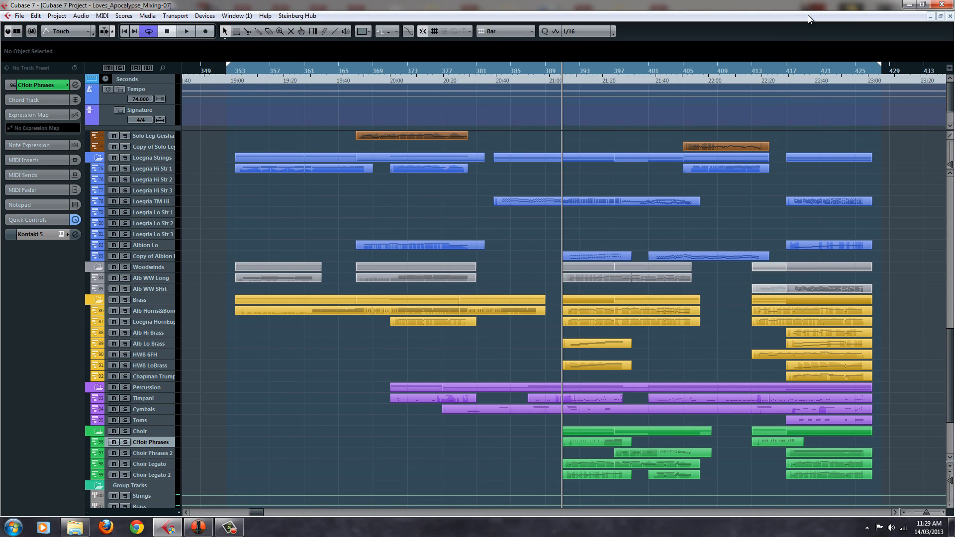
Return from the choir to the Adagio string tracks and select the cello Ens Sustains track
scroll(764, 211, up, 12)
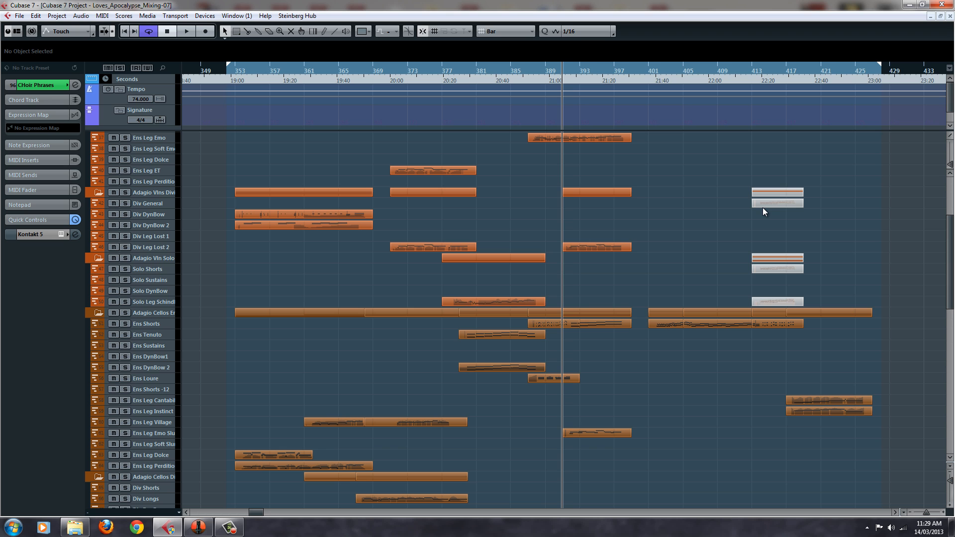
scroll(664, 336, up, 5)
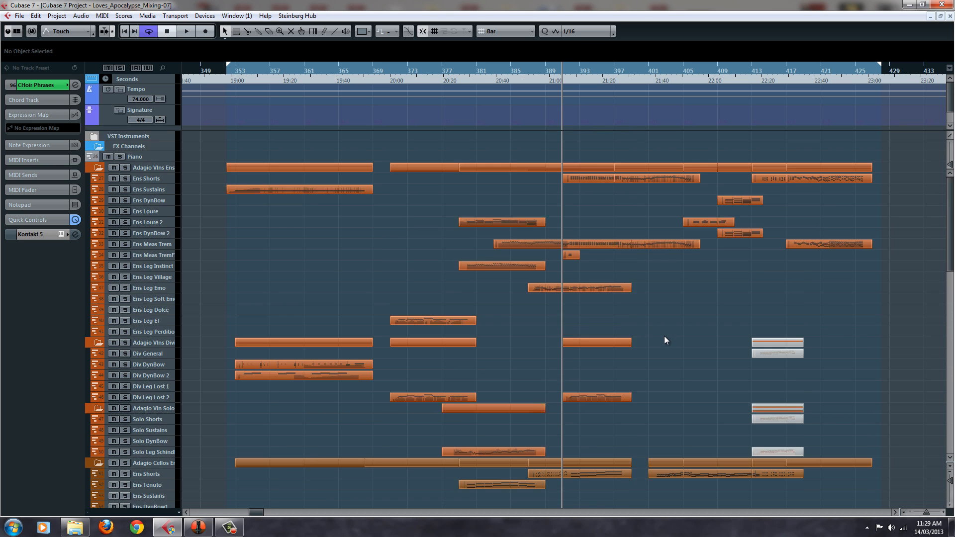
scroll(665, 336, down, 11)
scroll(664, 336, up, 9)
scroll(665, 335, down, 9)
scroll(665, 336, up, 5)
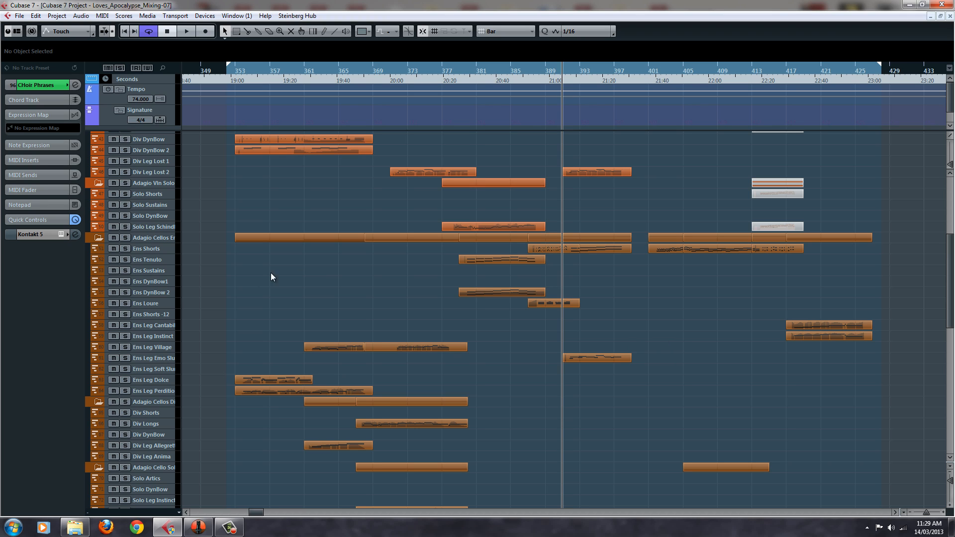
click(149, 249)
click(155, 270)
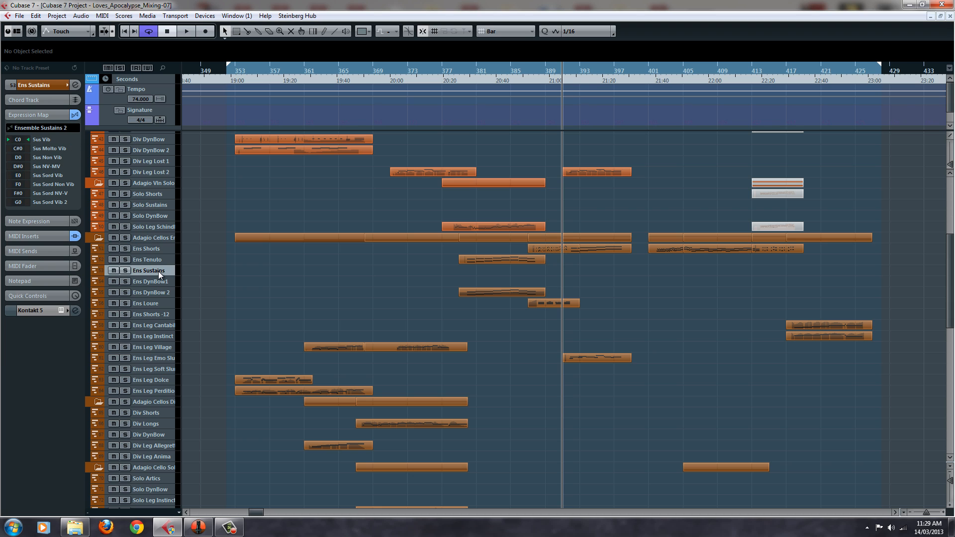
Open the track's Kontakt instrument, select the Adagio_Cello_v1_Ens_Sustains patch to show its articulations, and close the Kontakt window
click(60, 309)
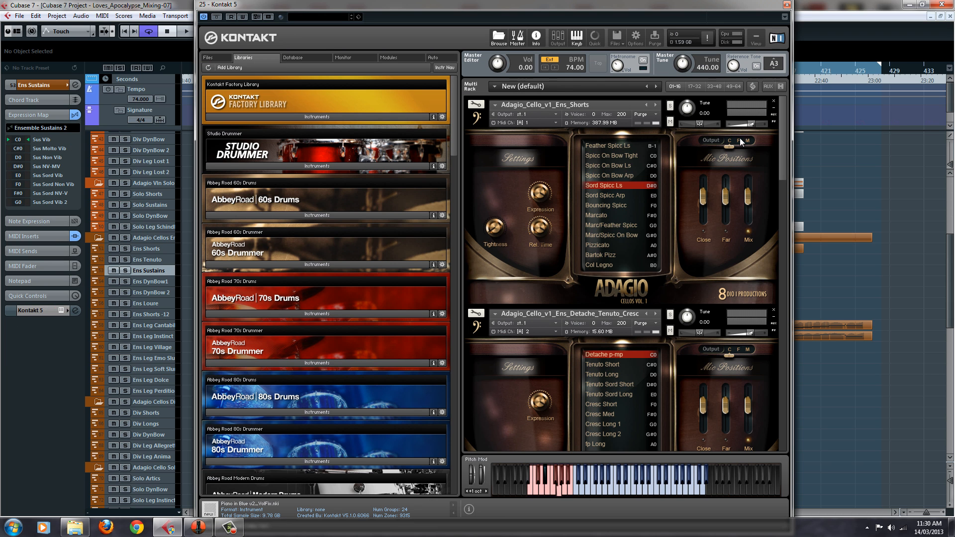
drag(784, 158, 778, 213)
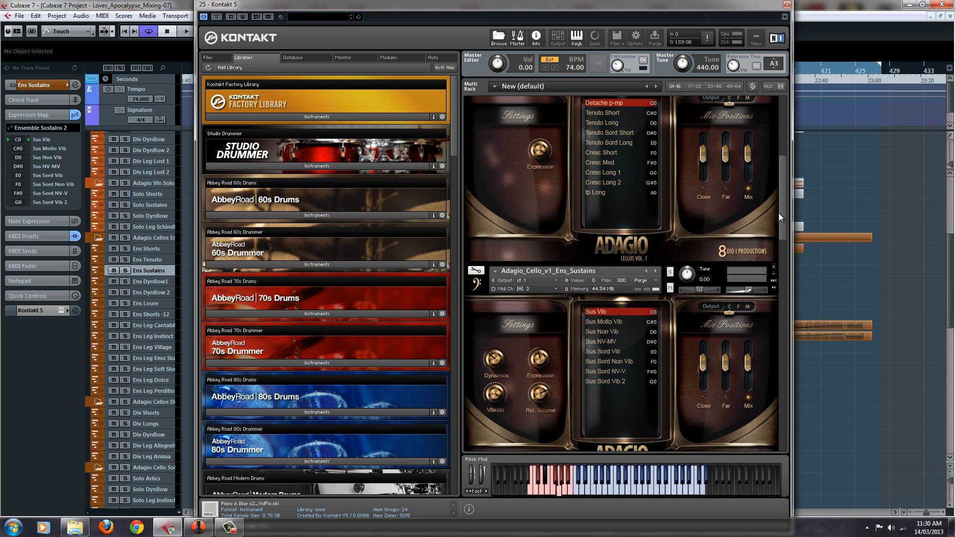
click(676, 268)
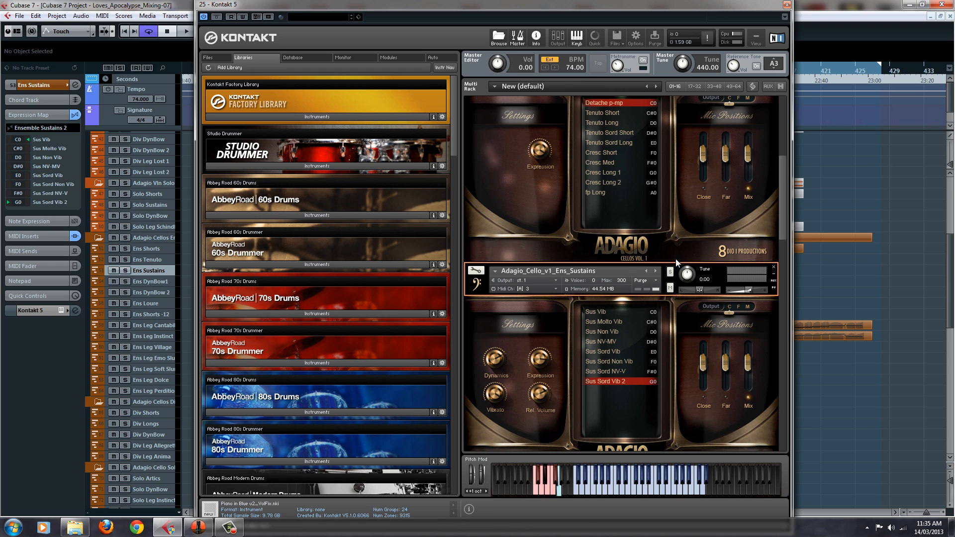
drag(784, 235, 786, 250)
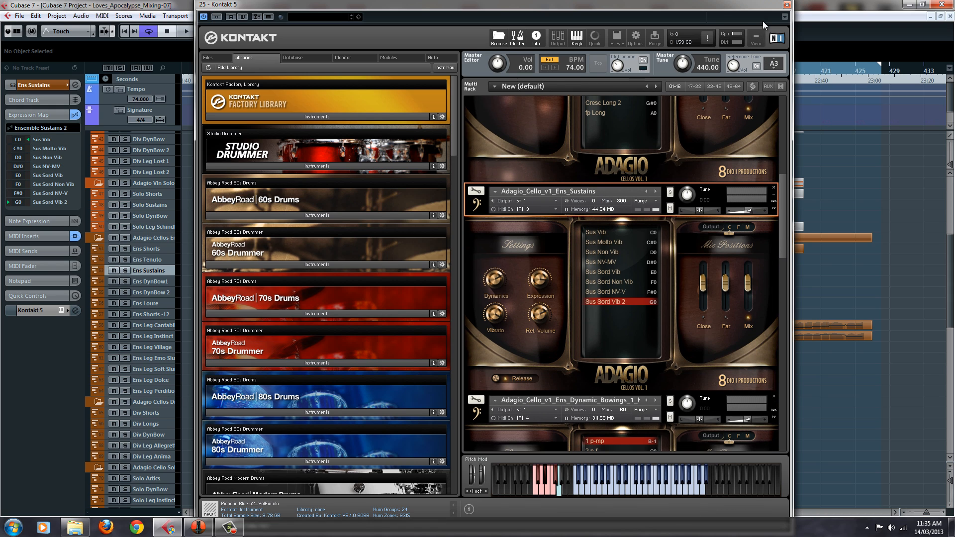
click(787, 5)
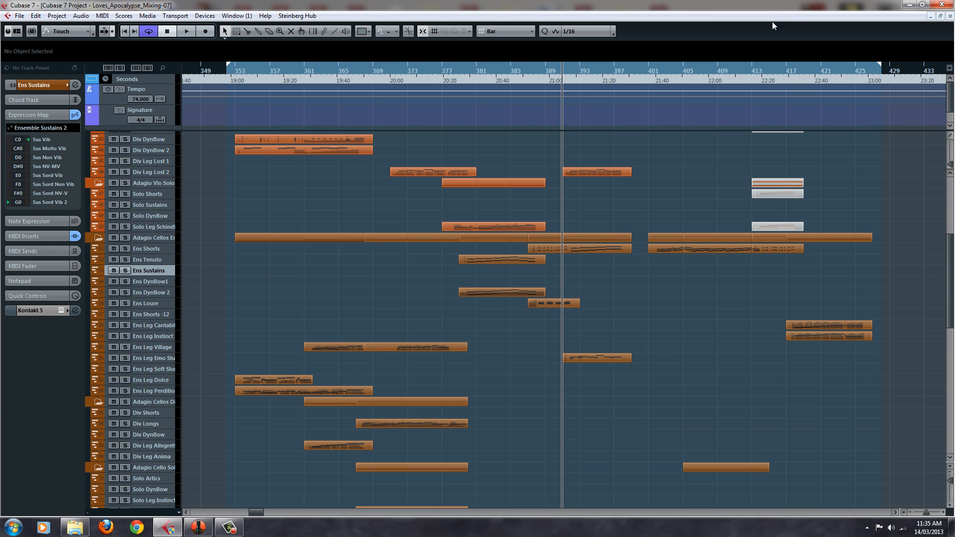
Select the cello Ens DynBow1 track and show the Ens_Dynamic_Bowings_1 and Ens_Dynamic_Bowings_2 patches in its Kontakt rack
click(142, 284)
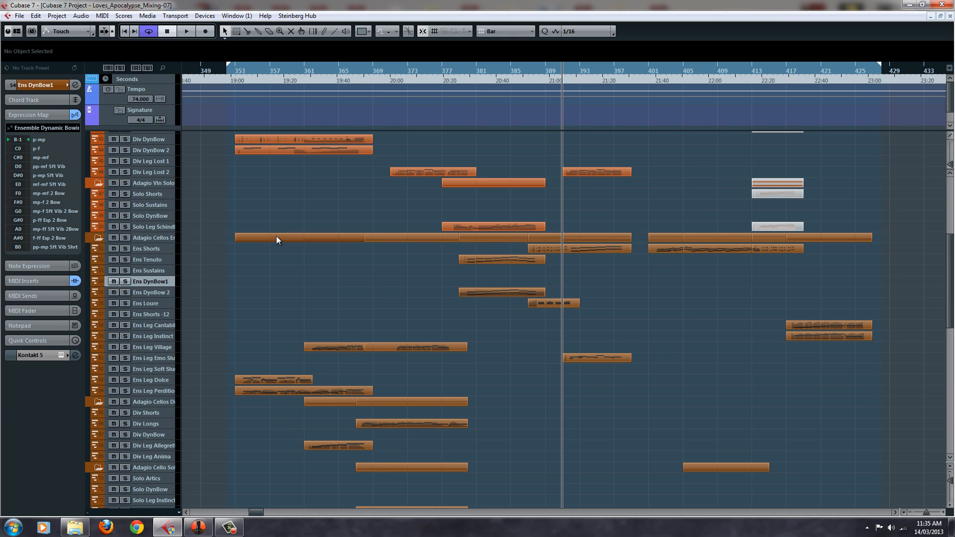
click(61, 355)
scroll(776, 191, down, 5)
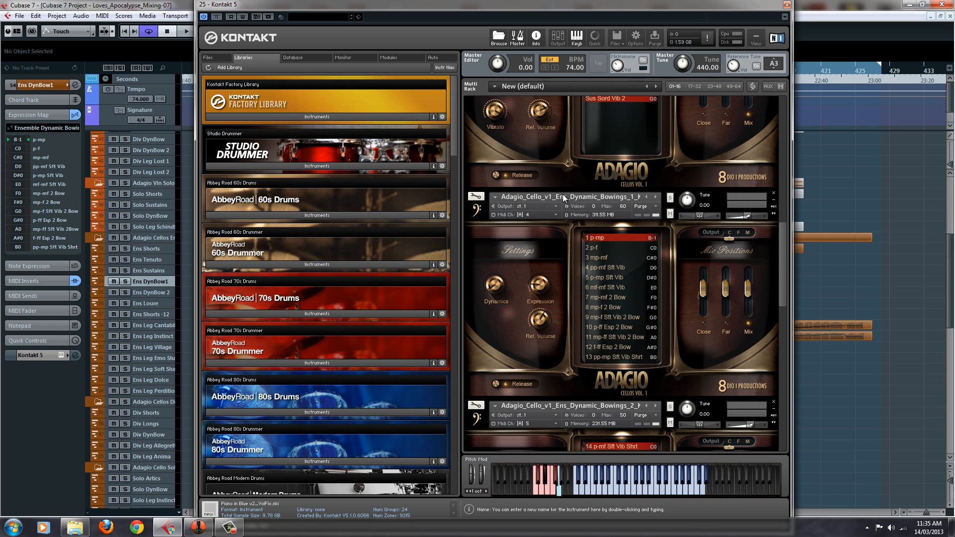
click(566, 196)
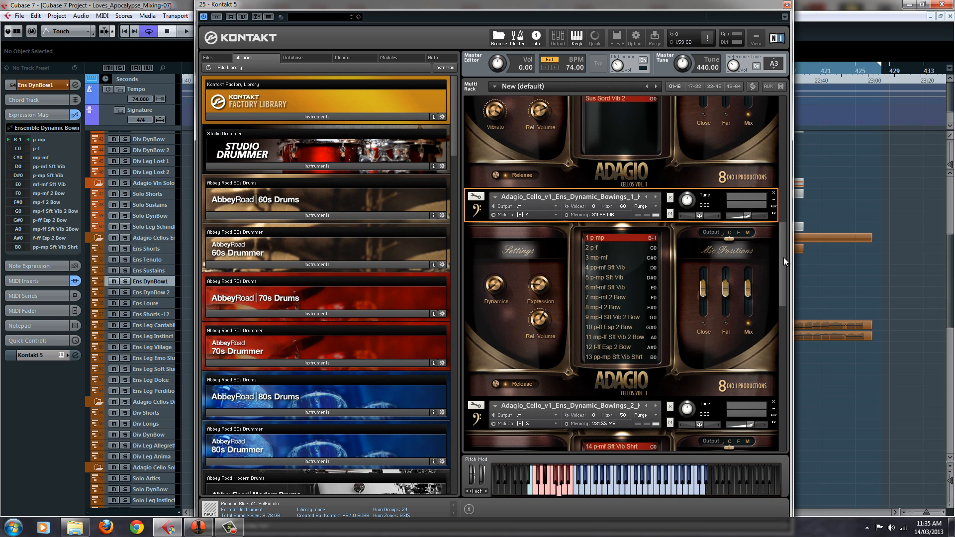
drag(783, 258, 781, 293)
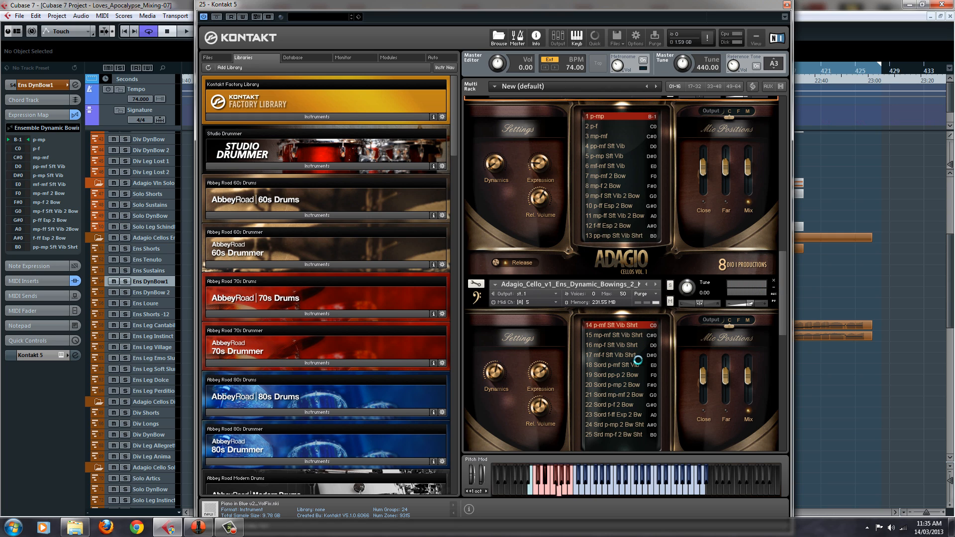
drag(787, 292, 787, 277)
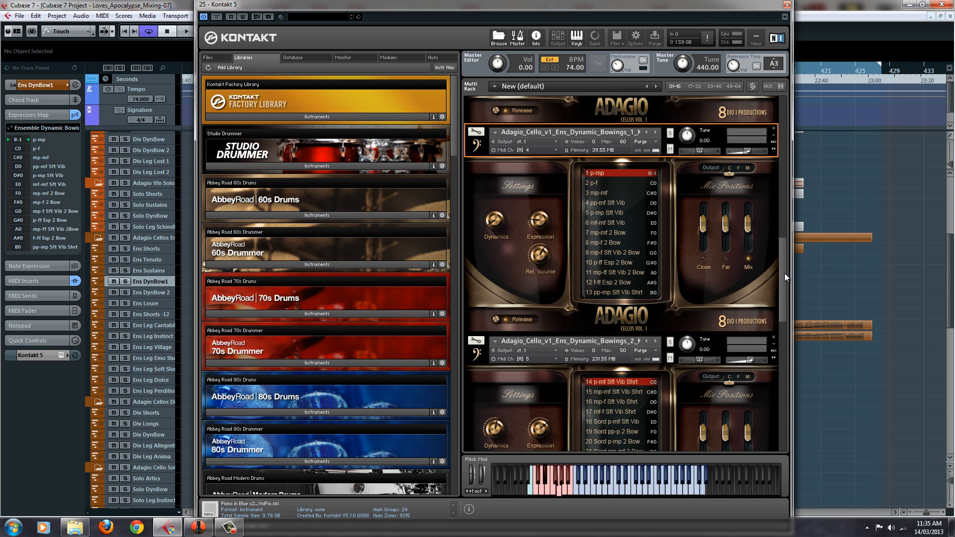
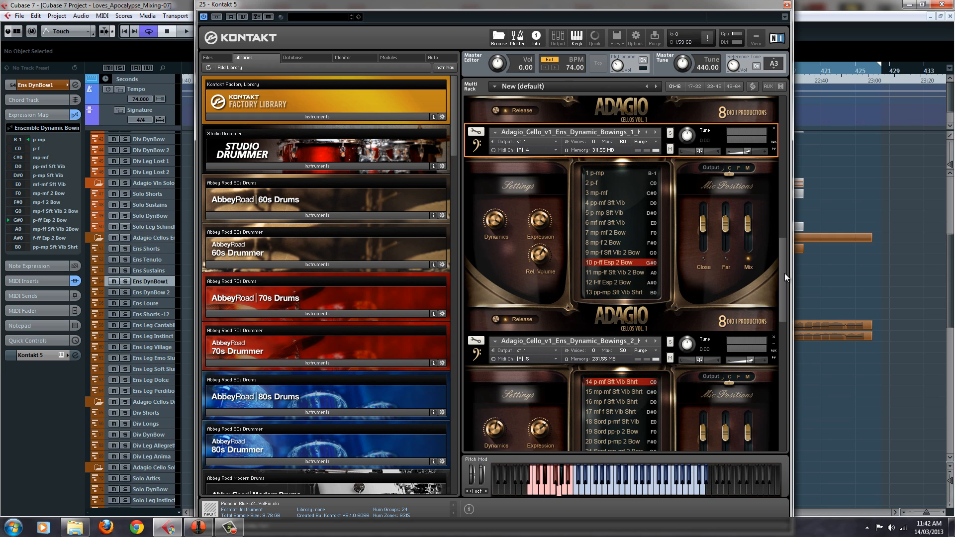
Select the cello Ens DynBow 2 track, show the Adagio_Cello_v1_Ens_Dynamic_Bowings_2 patch and its articulations, and close the Kontakt window
drag(618, 4, 679, 1)
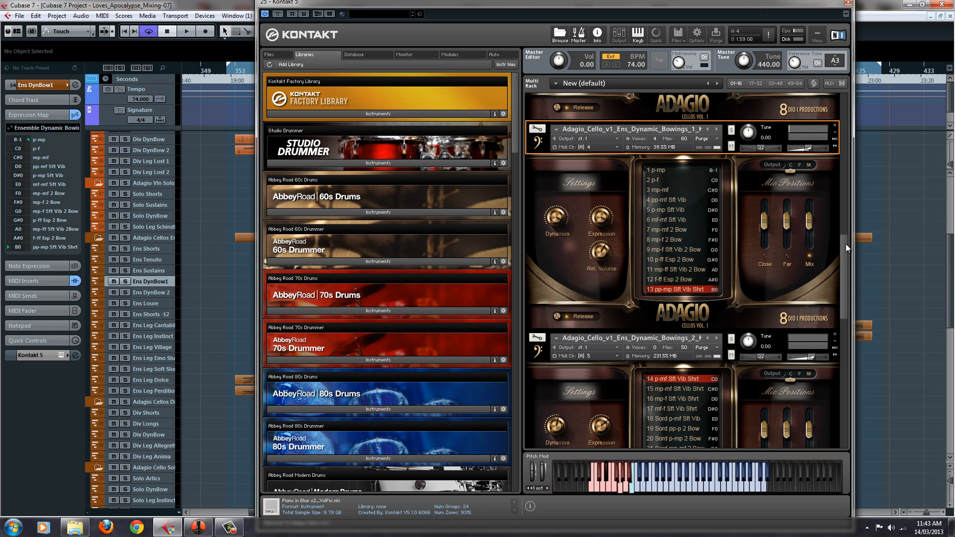
click(166, 294)
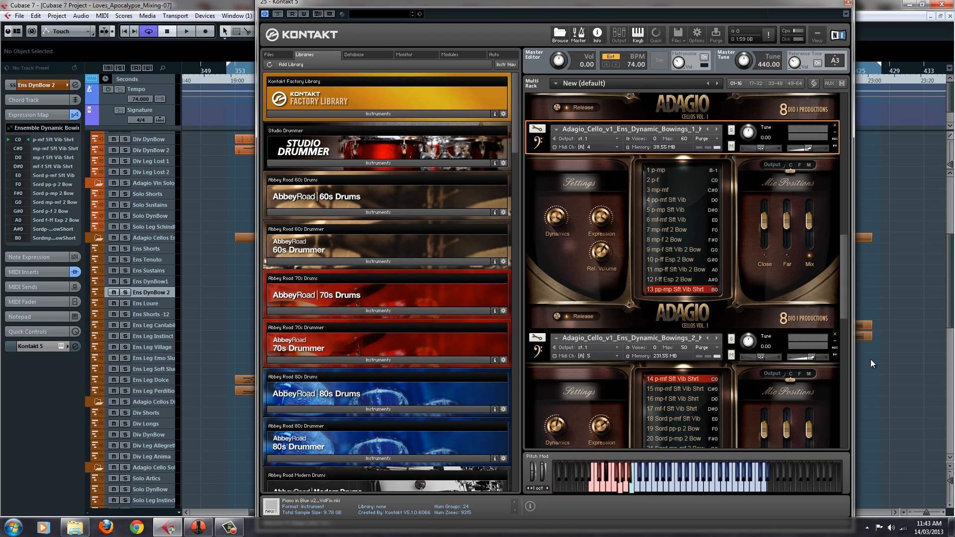
click(693, 331)
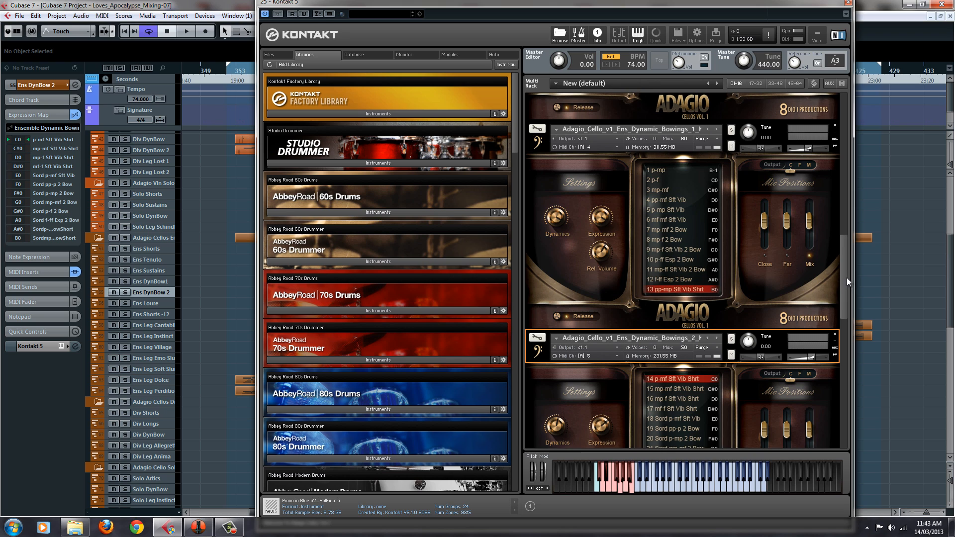
drag(847, 277, 846, 326)
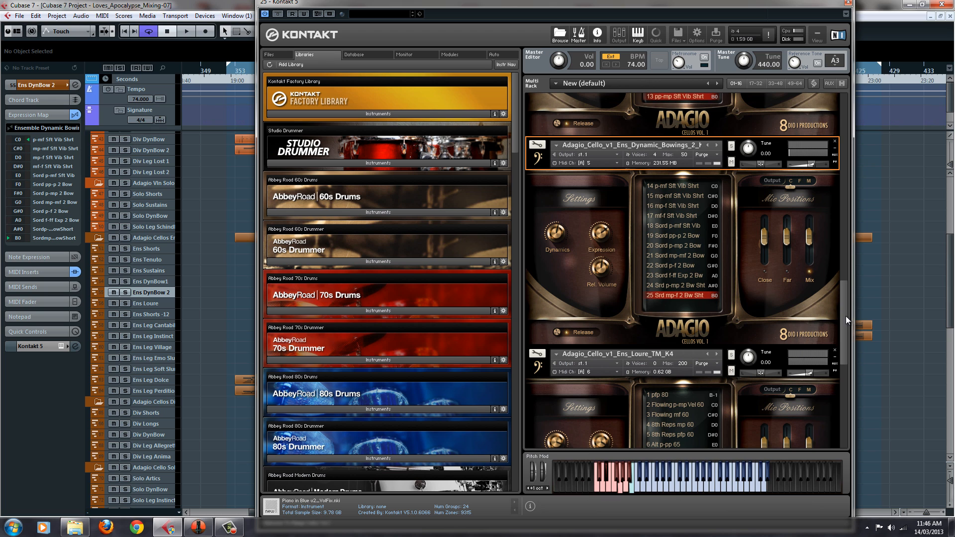
drag(846, 299, 830, 251)
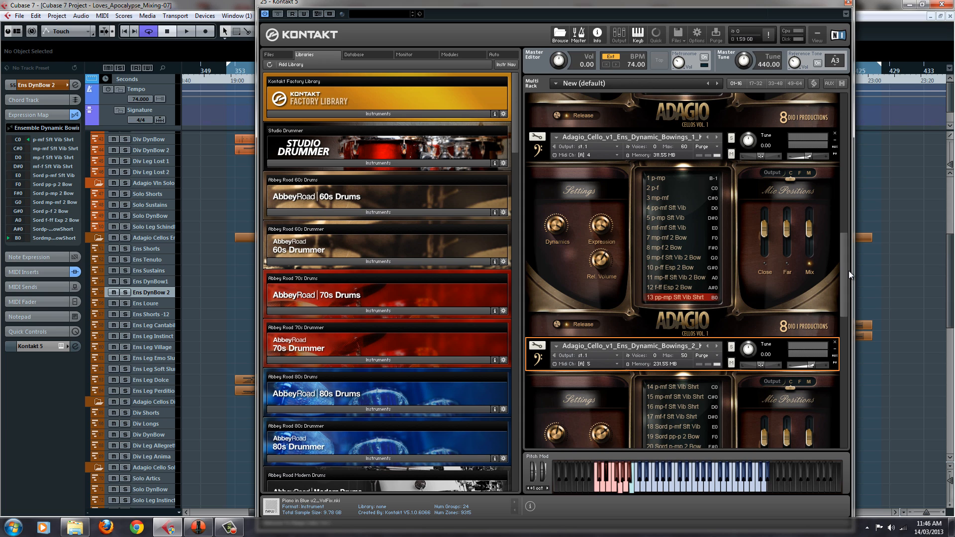
click(847, 2)
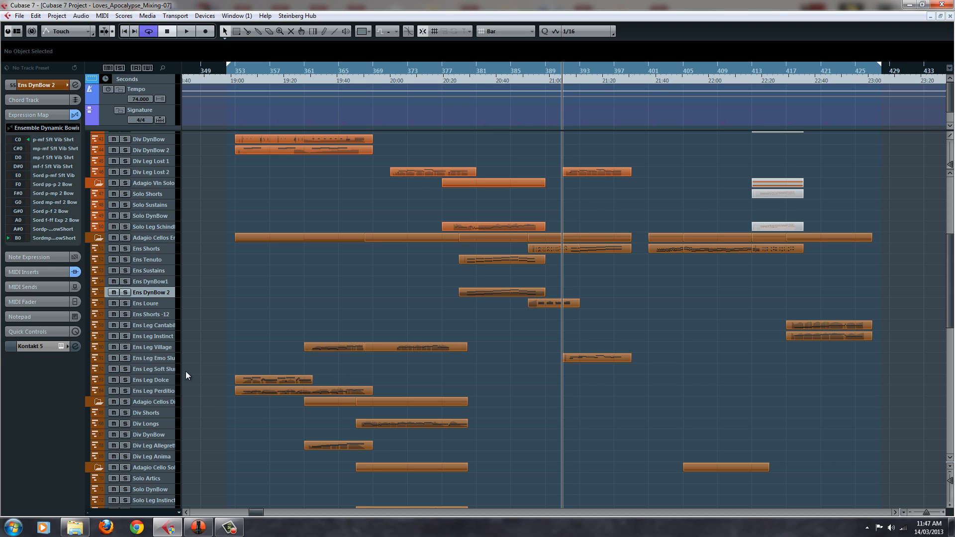
Select the cello Ens Leg Village track, open its Kontakt instrument and select the Adagio_Cello_v1_Ens_Legato_Village patch in the rack
click(154, 346)
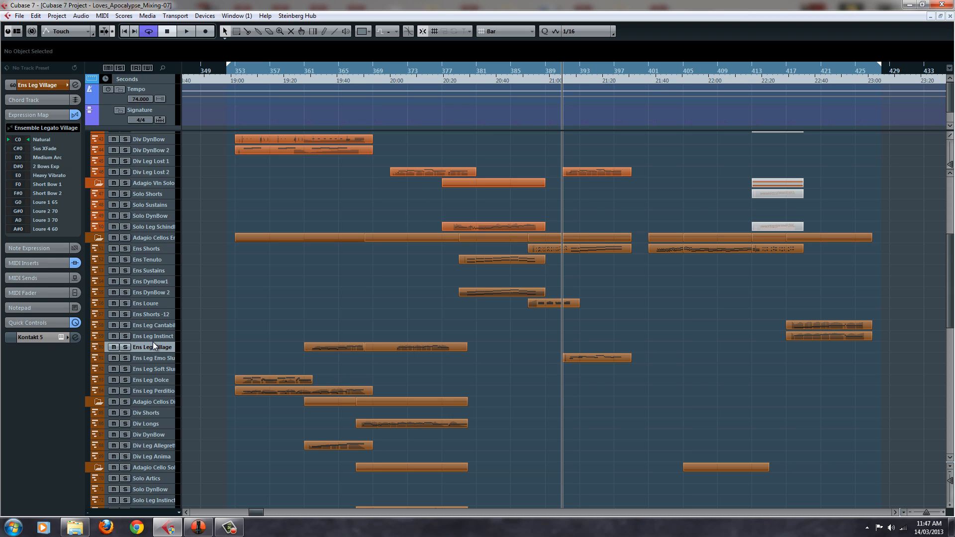
click(60, 337)
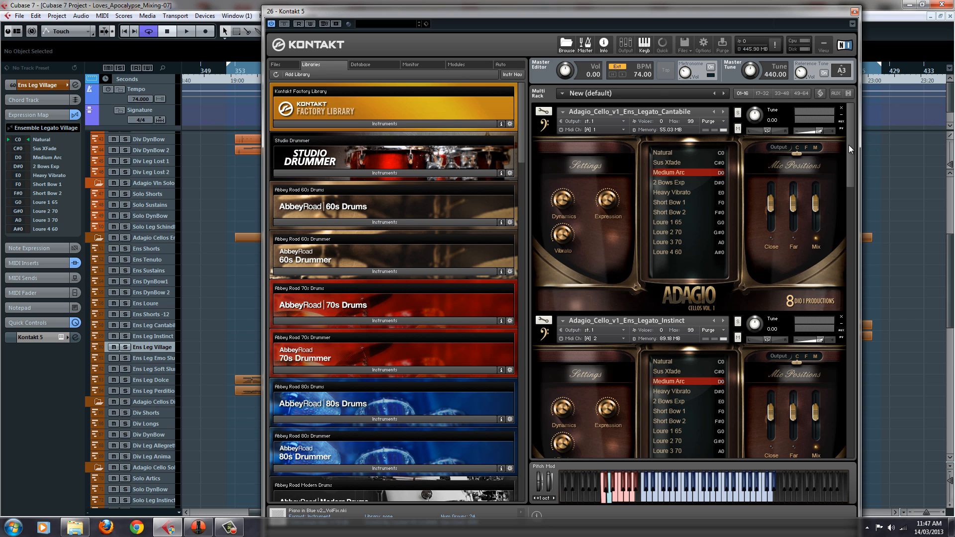
drag(849, 145, 847, 225)
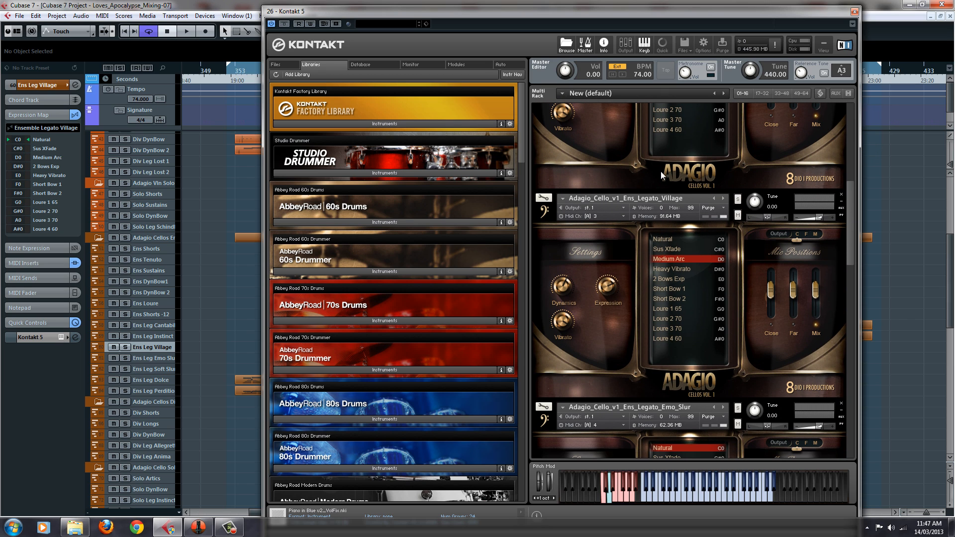
click(697, 192)
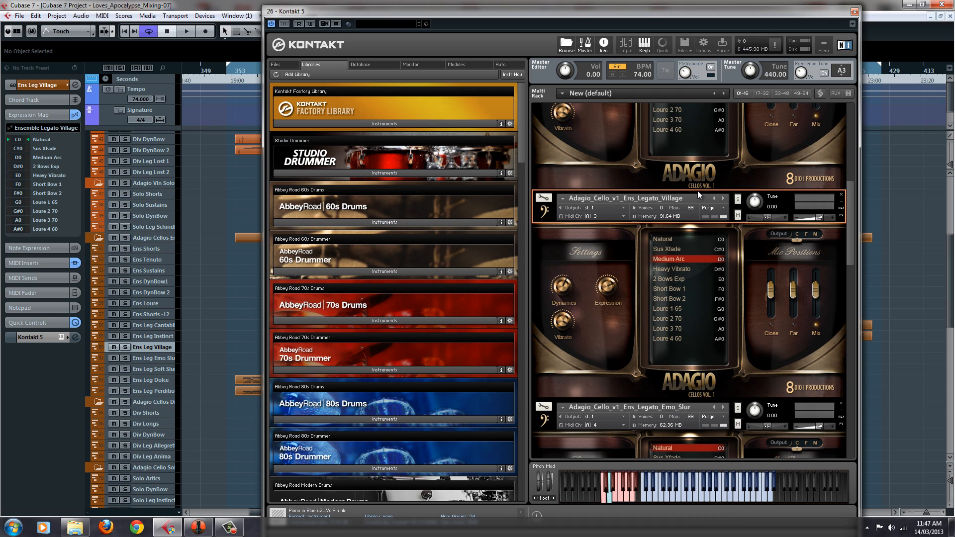
click(733, 238)
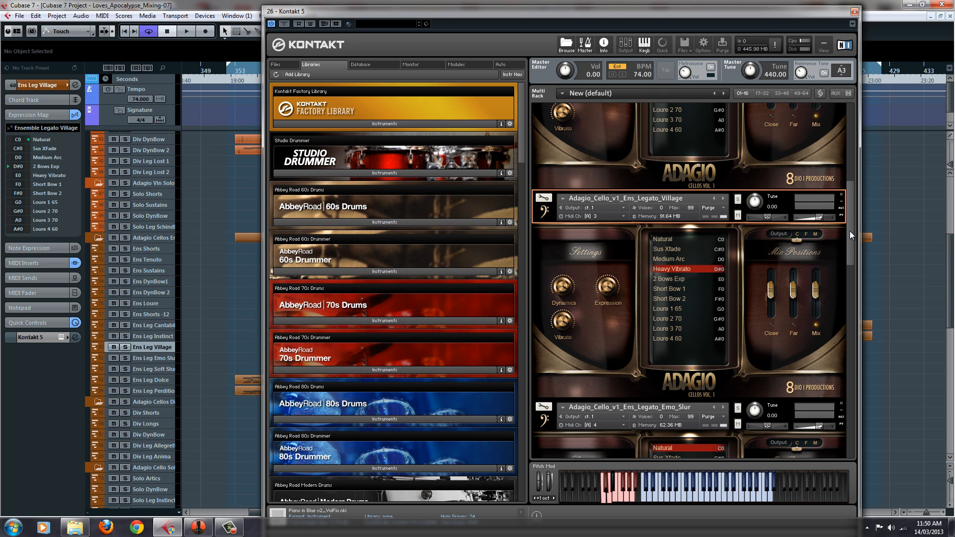
Compare the Ens Leg Emo Slur track and its legato patch with Ens Leg Village, and close the Kontakt window
drag(850, 231, 846, 294)
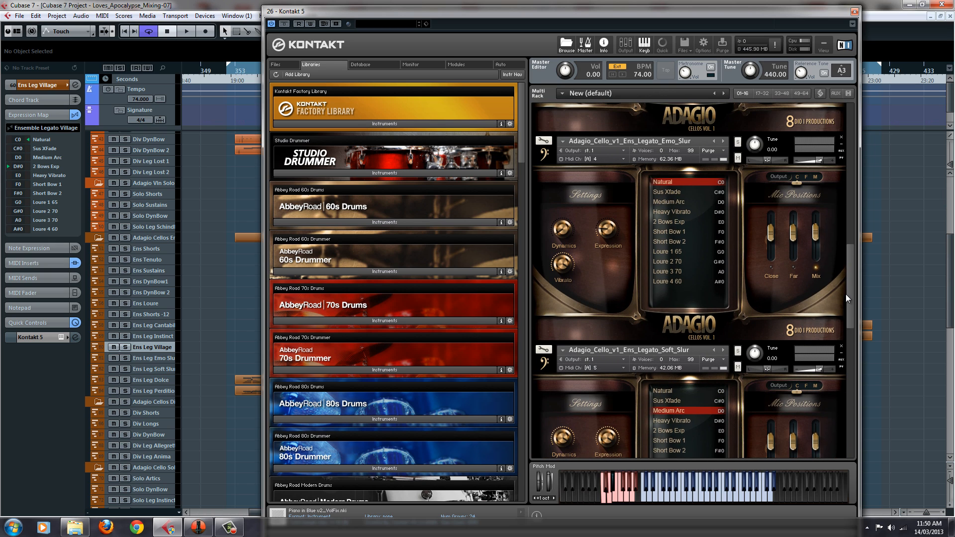
click(169, 360)
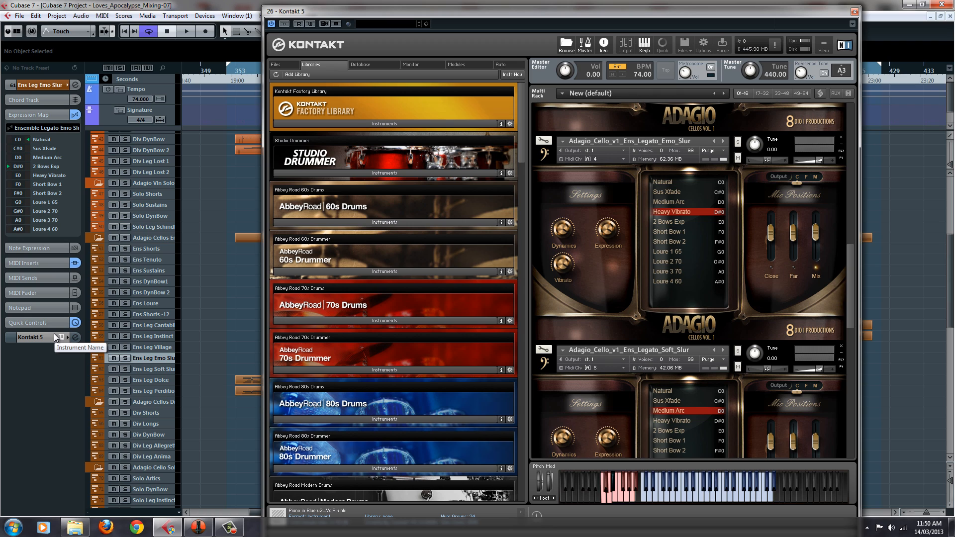
click(164, 347)
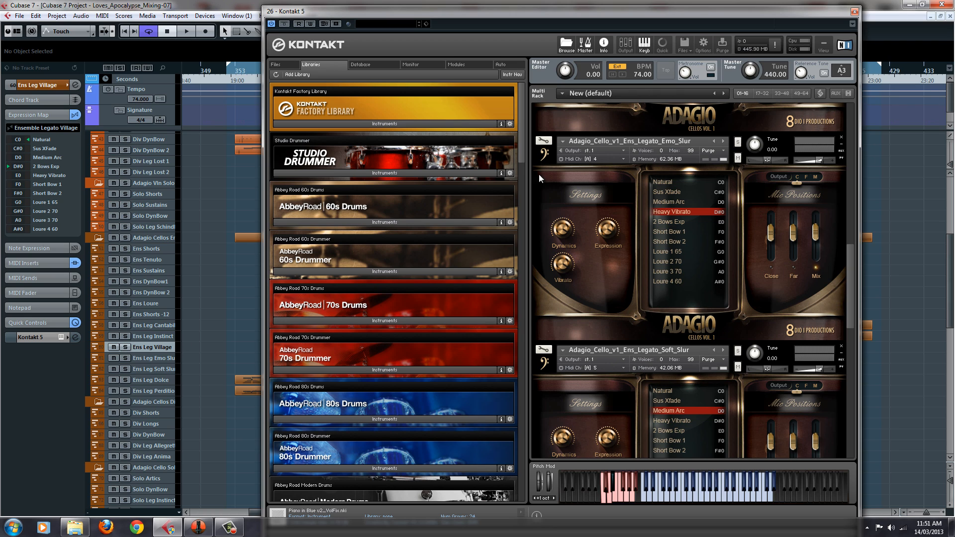
drag(849, 291, 855, 226)
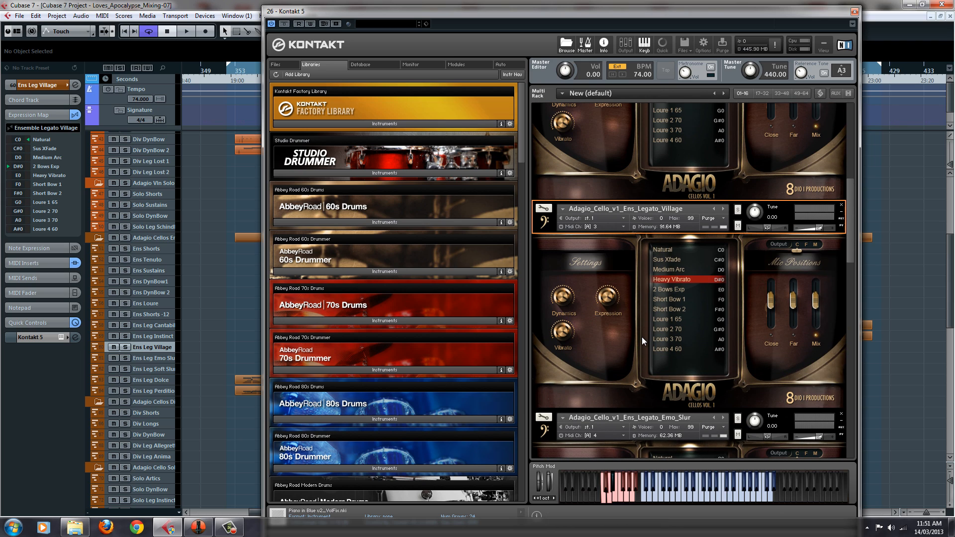
click(676, 290)
click(854, 11)
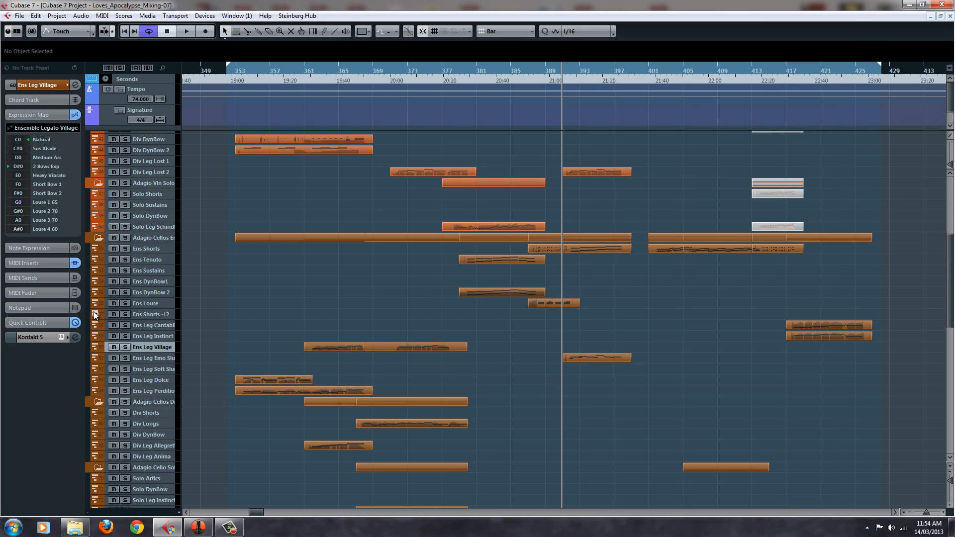
Select the cello Ens Loure track, open its Kontakt instrument and select the Adagio_Cello_v1_Ens_Loure_TM_K4 patch
click(138, 303)
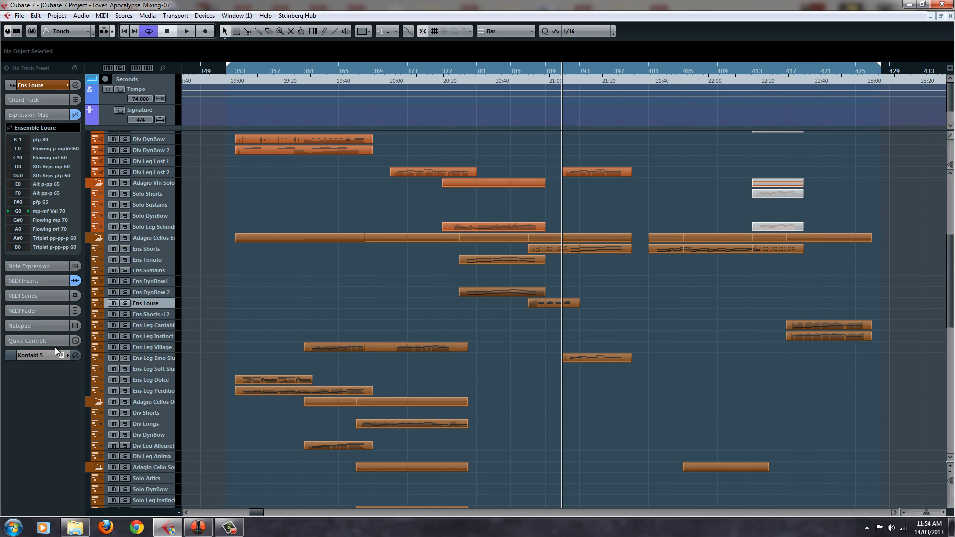
click(64, 355)
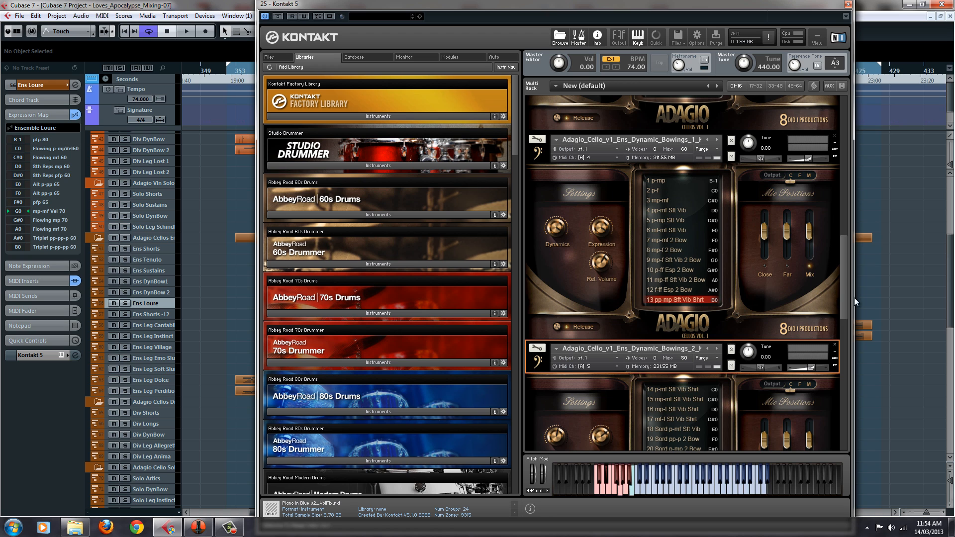
drag(841, 273, 850, 357)
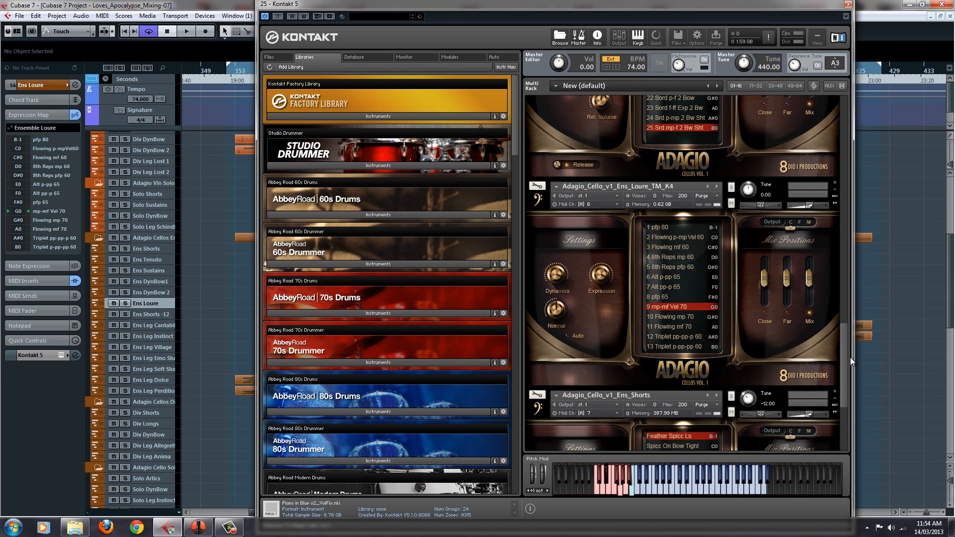
click(647, 179)
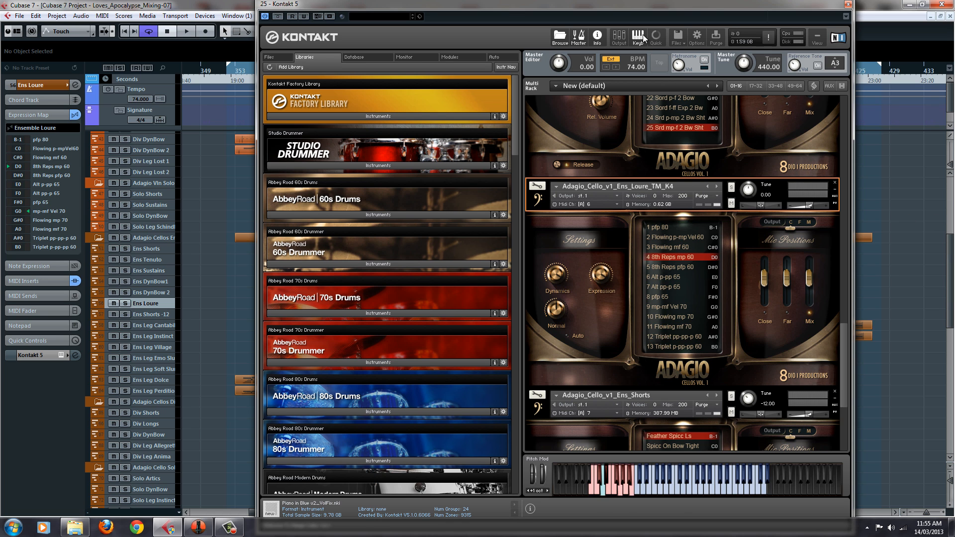
Move Kontakt out of the way, open the Ens Loure part in the Key Editor, play it from just before bar 388, and close the editor
drag(752, 38, 617, 374)
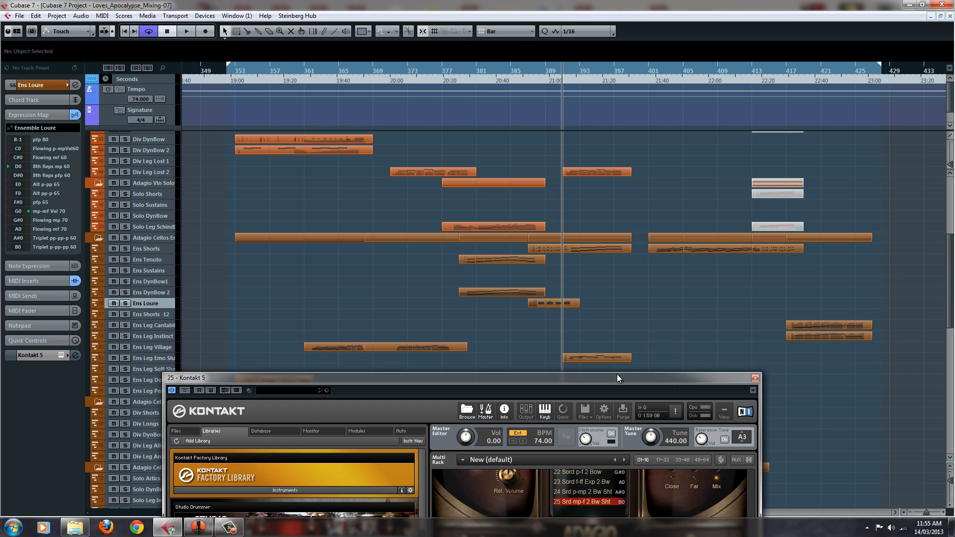
double_click(568, 303)
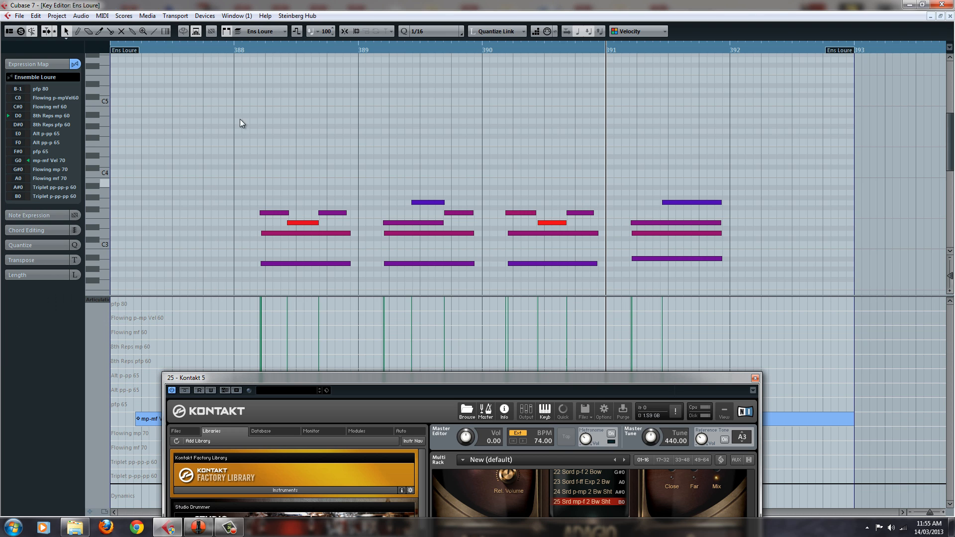
double_click(228, 47)
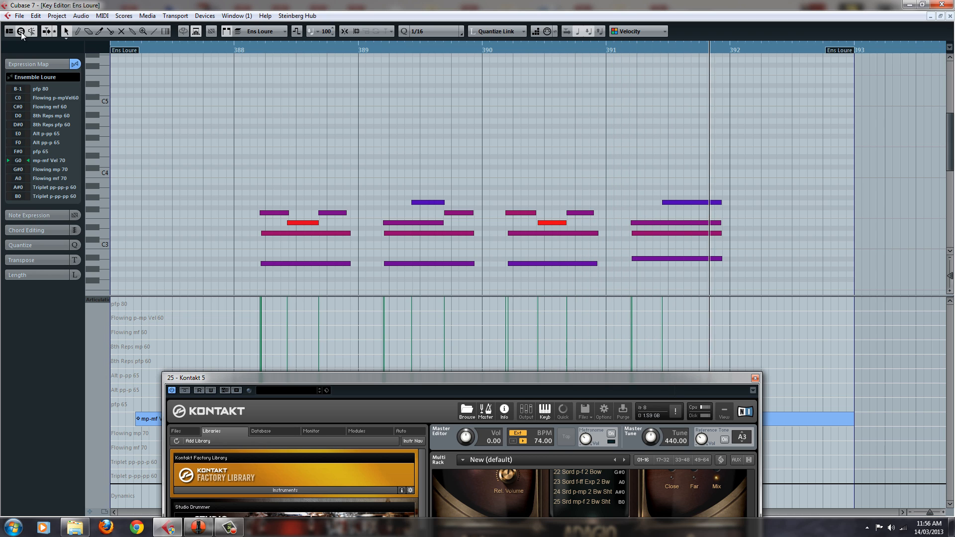
key(space)
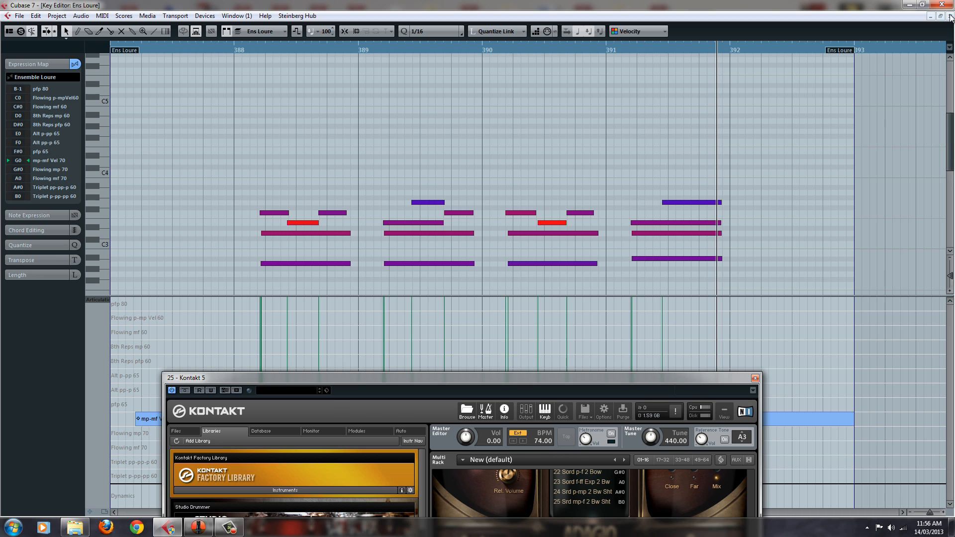
click(951, 16)
Bring the Kontakt window back into full view with the Ens_Loure_TM_K4 patch's complete articulation list showing
drag(553, 378, 613, 35)
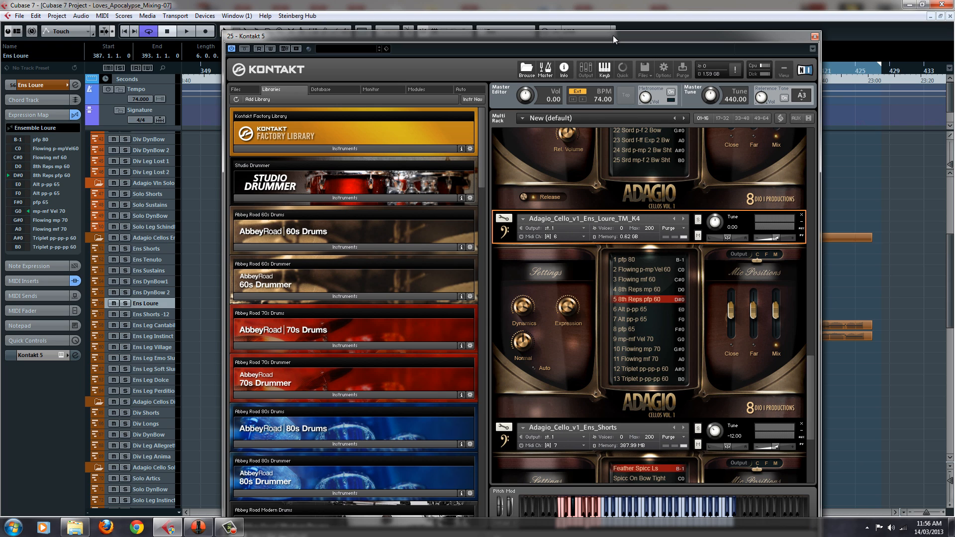
mouse_move(810, 395)
mouse_down()
mouse_move(808, 477)
mouse_move(808, 404)
mouse_up()
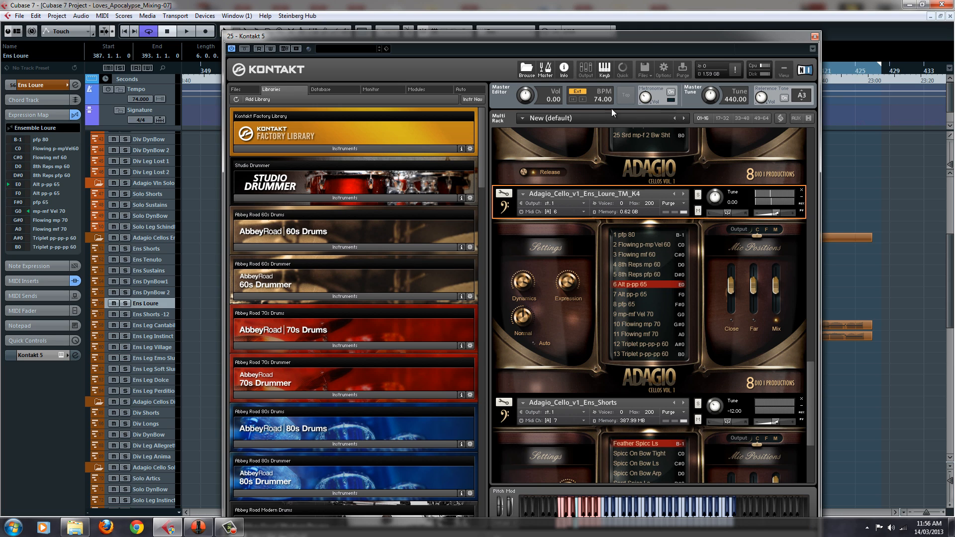
drag(651, 37, 663, 2)
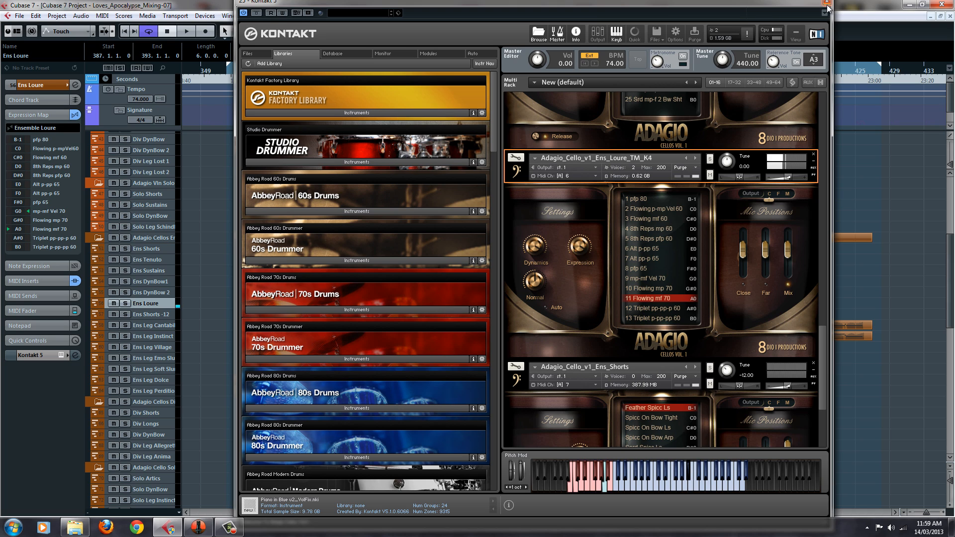
Switch between the Ens Leg Village and Ens Loure tracks, select both together, and close the Kontakt window
click(159, 352)
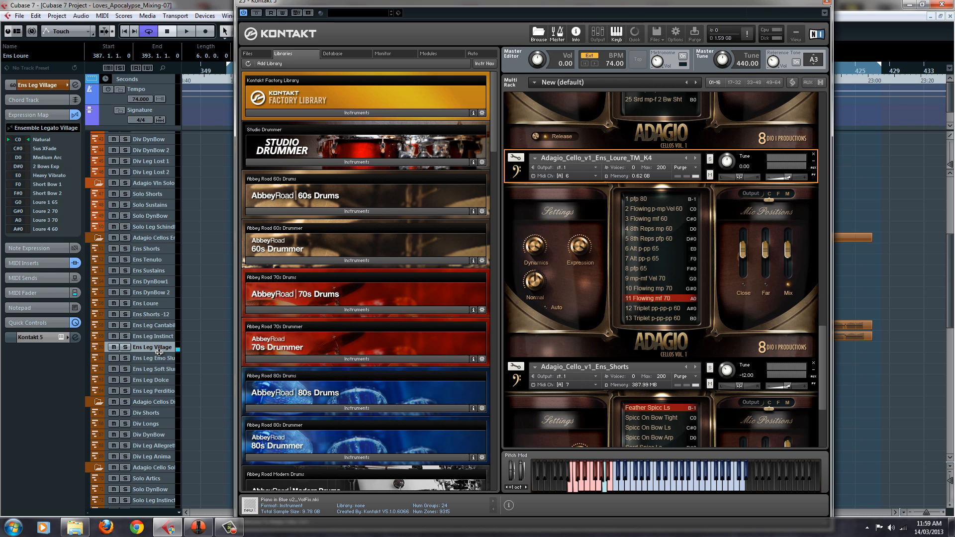
click(168, 303)
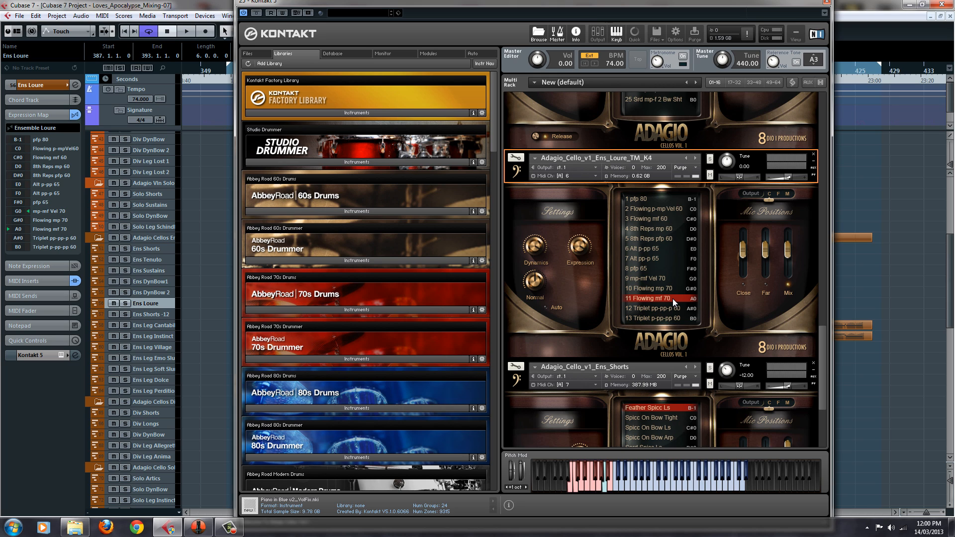
ctrl+click(167, 348)
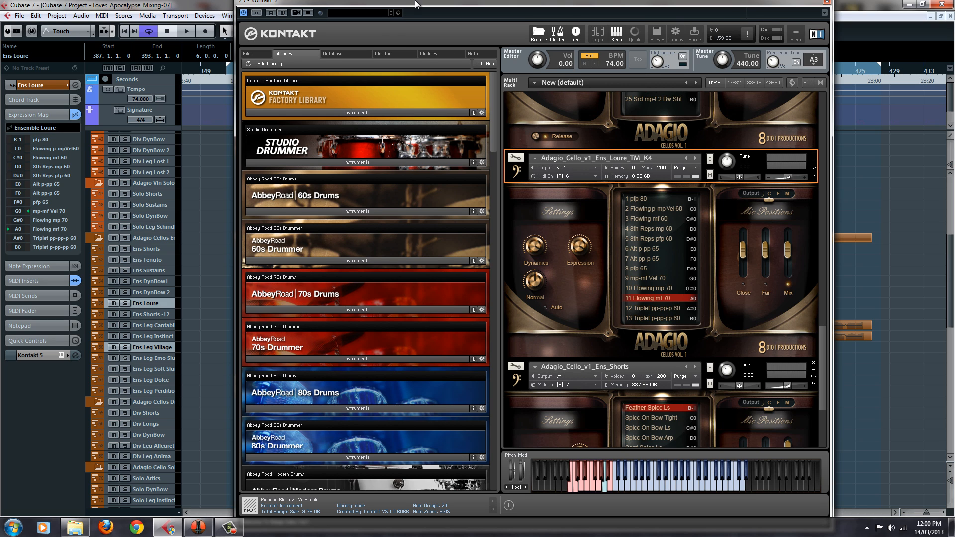
drag(416, 0, 413, 17)
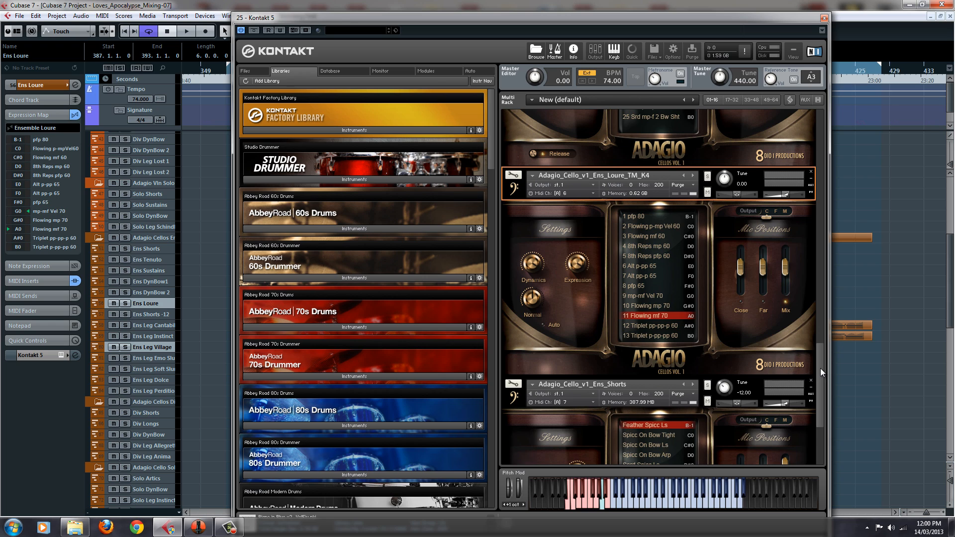
mouse_move(820, 369)
mouse_down()
mouse_move(819, 344)
mouse_move(819, 365)
mouse_up()
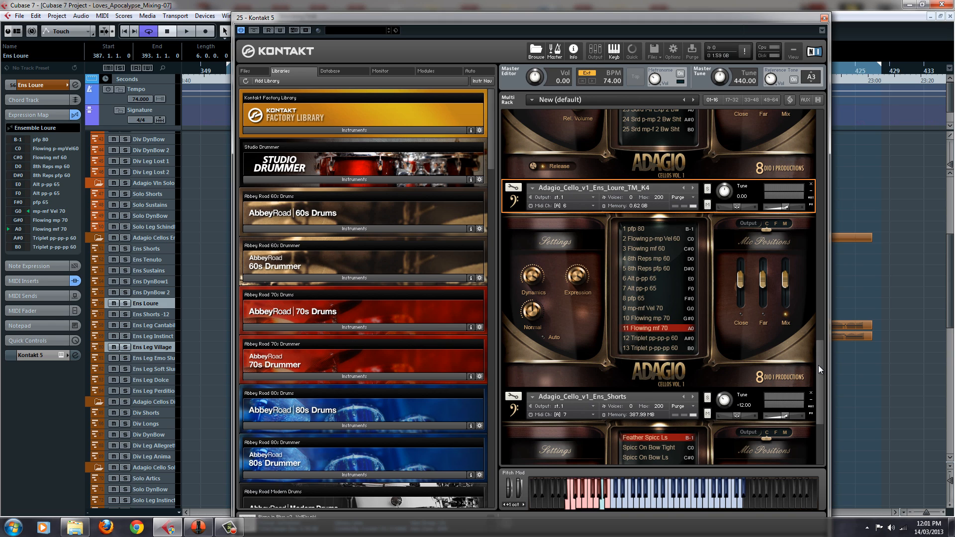
click(824, 18)
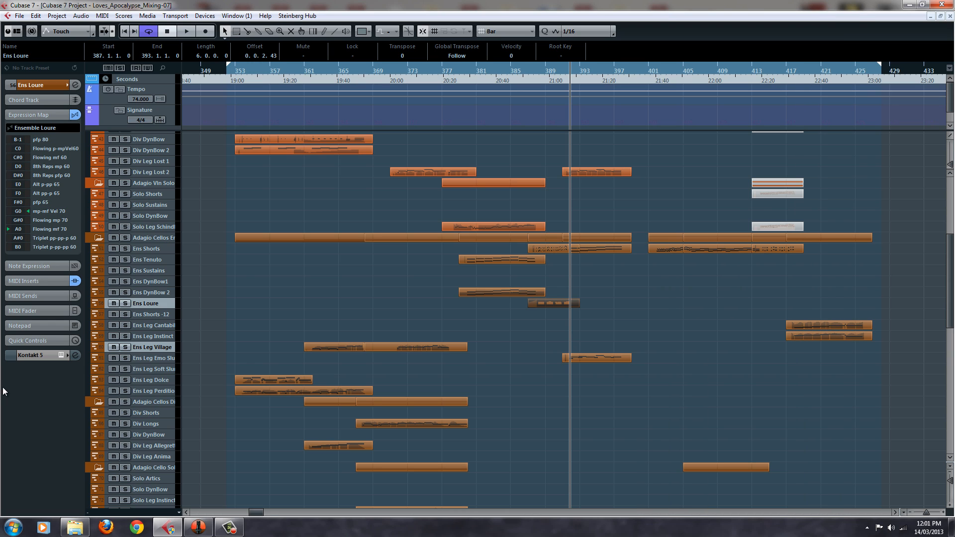
Step up through the cello ensemble tracks from Ens Sustains and Ens Tenuto to Ens Shorts to show their expression maps
click(169, 271)
click(169, 258)
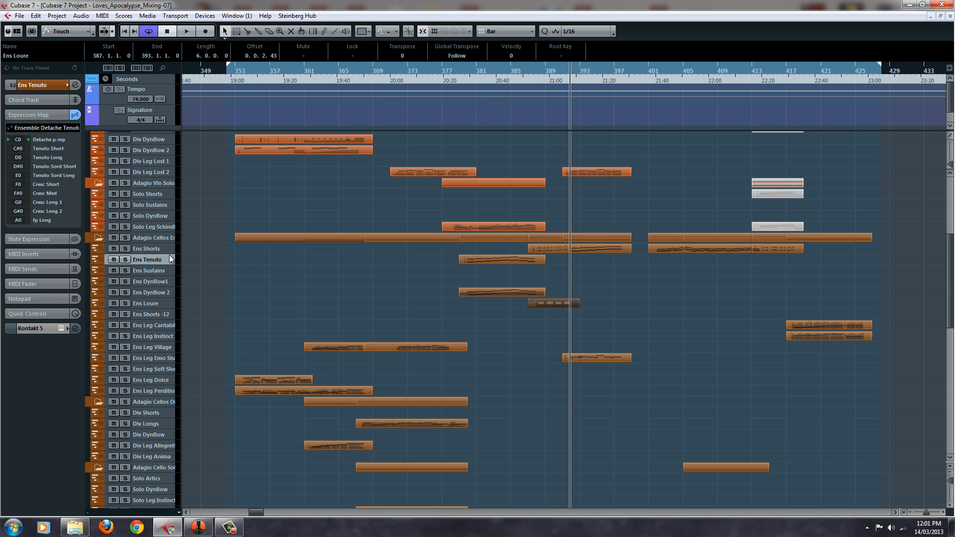
click(172, 249)
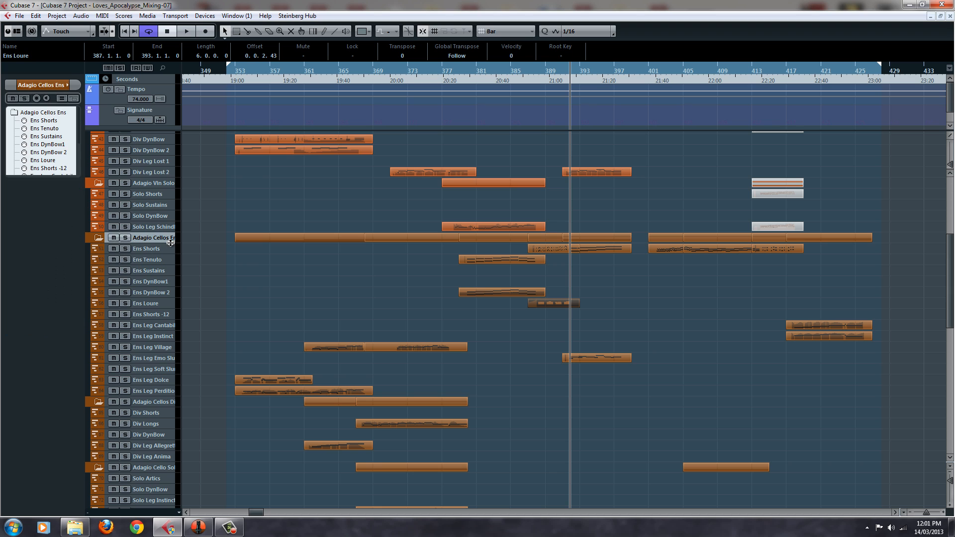
Clear the part selection and open Kontakt from the Ens Shorts track with its Adagio_Cello_v1_Ens_Shorts patch selected
click(380, 304)
click(60, 357)
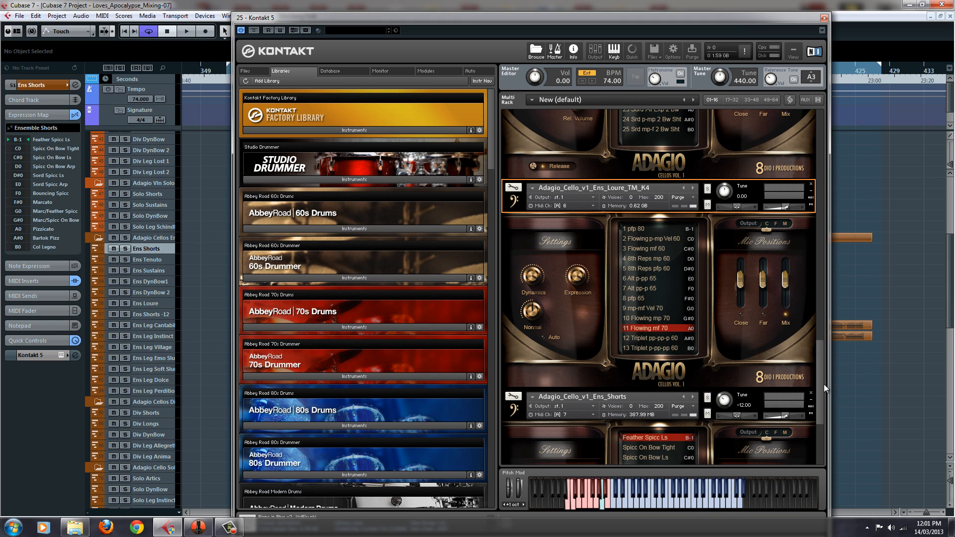
drag(822, 388, 832, 76)
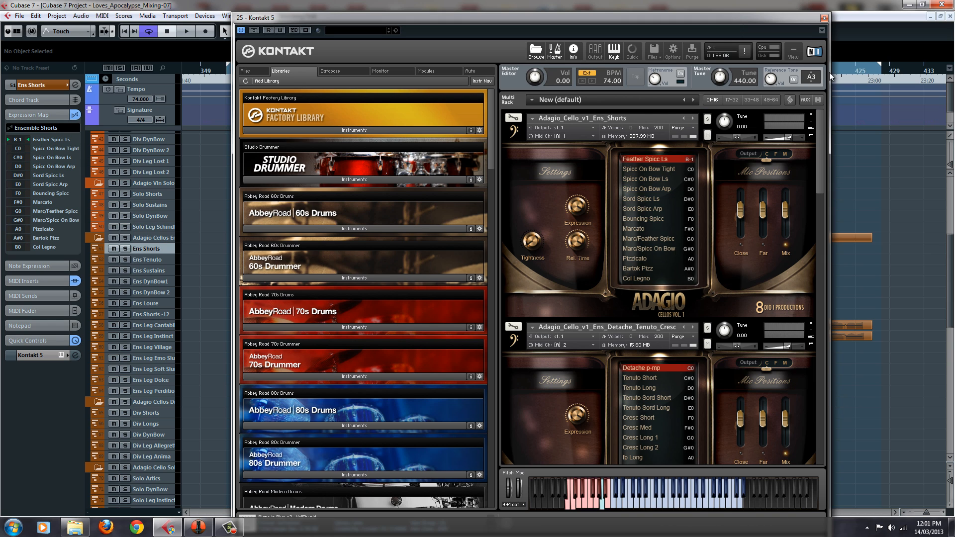
click(684, 111)
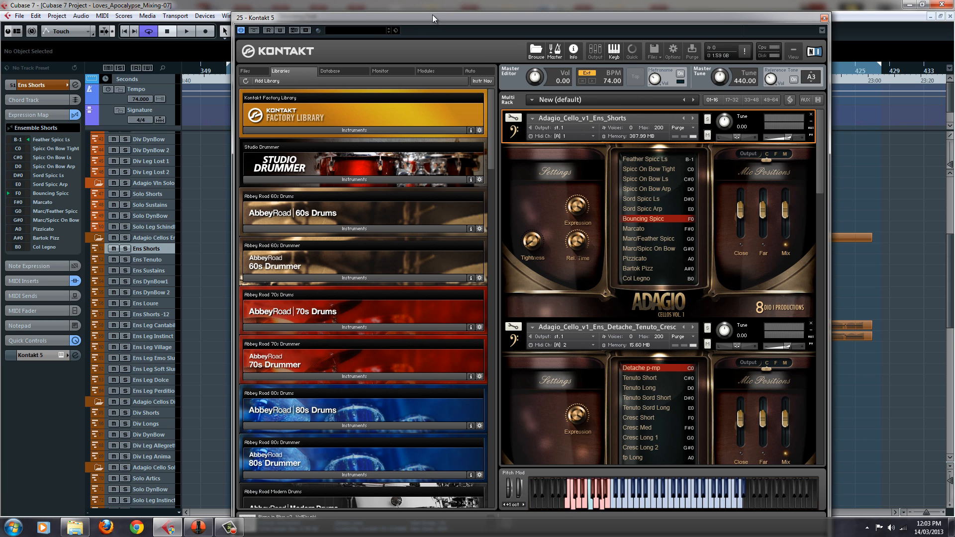
Move Kontakt out of the way, open the Ens Shorts part starting at bar 391 in the Key Editor, and close the editor
drag(431, 14, 394, 324)
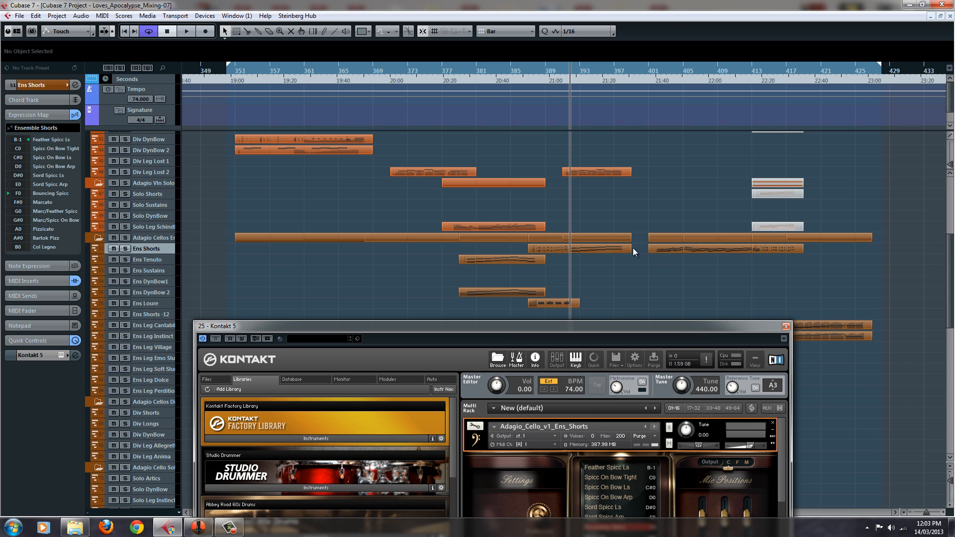
double_click(597, 248)
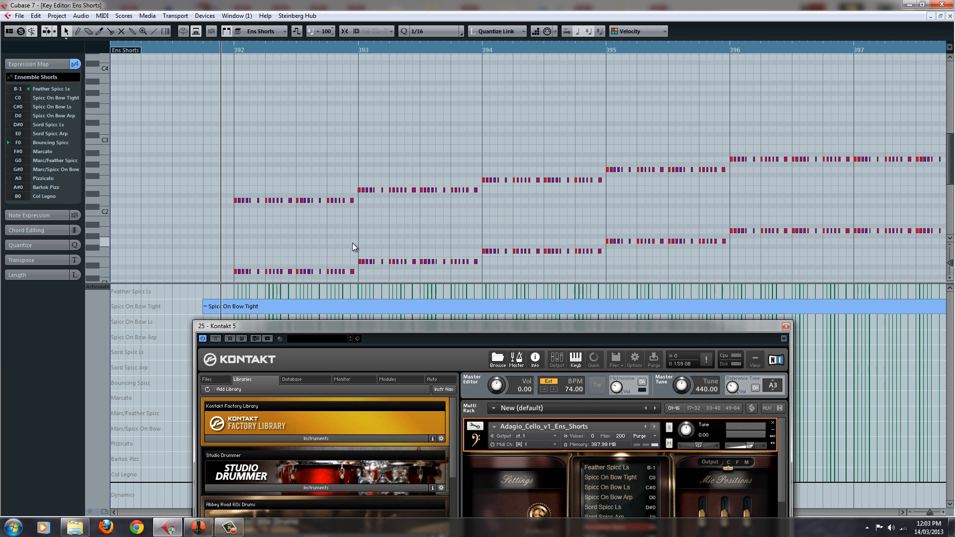
click(951, 16)
Bring the Kontakt window back into full view with the Ens_Shorts patch's complete articulation list showing
drag(599, 328, 587, 75)
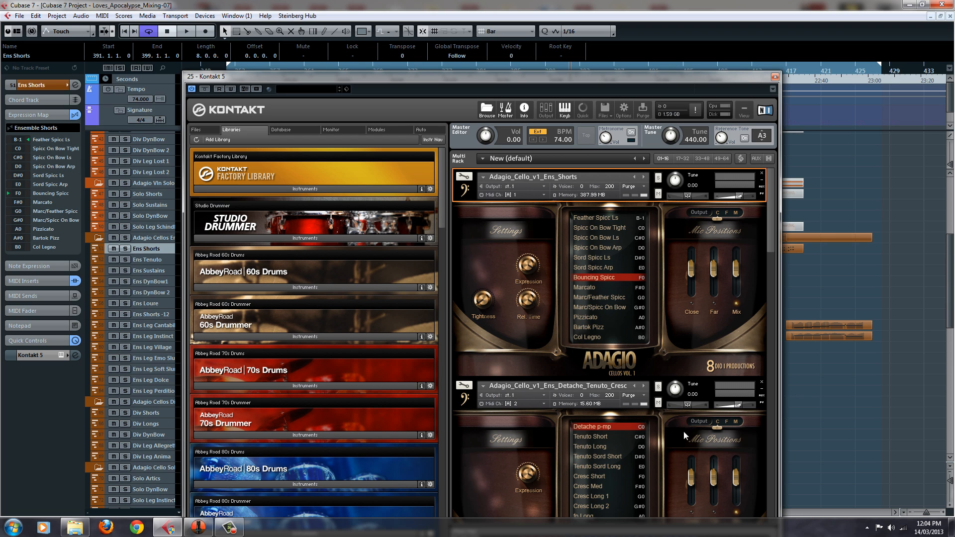
drag(515, 81, 511, 20)
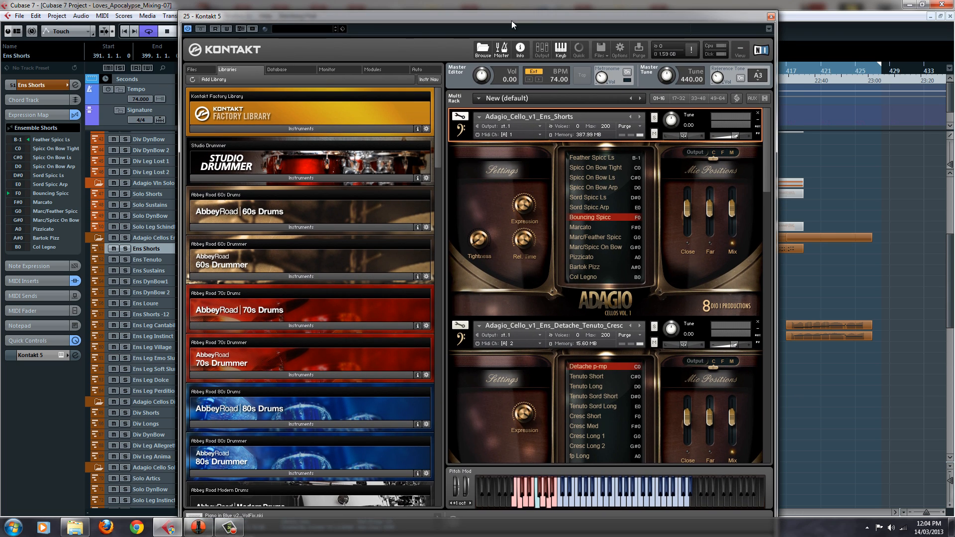
drag(769, 166, 739, 19)
drag(769, 177, 800, 55)
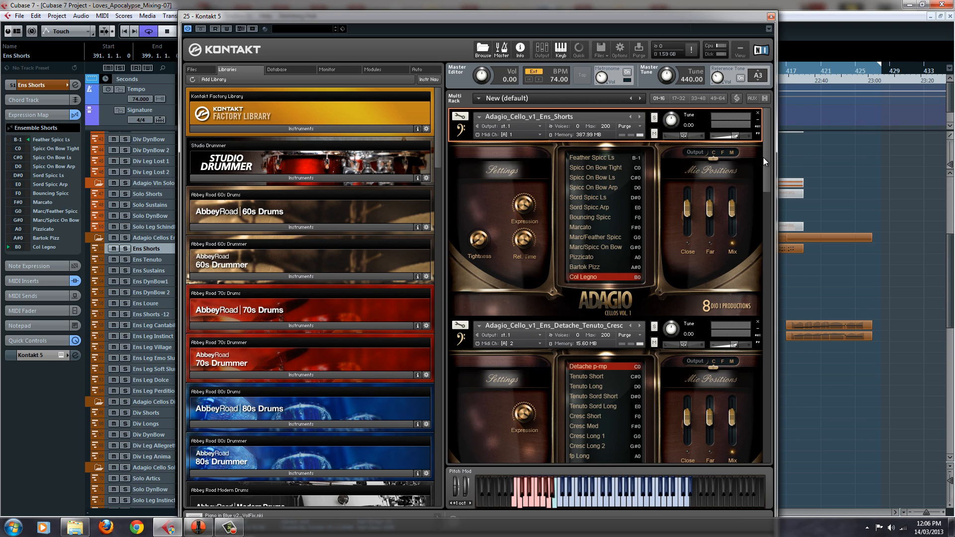
drag(770, 163, 772, 139)
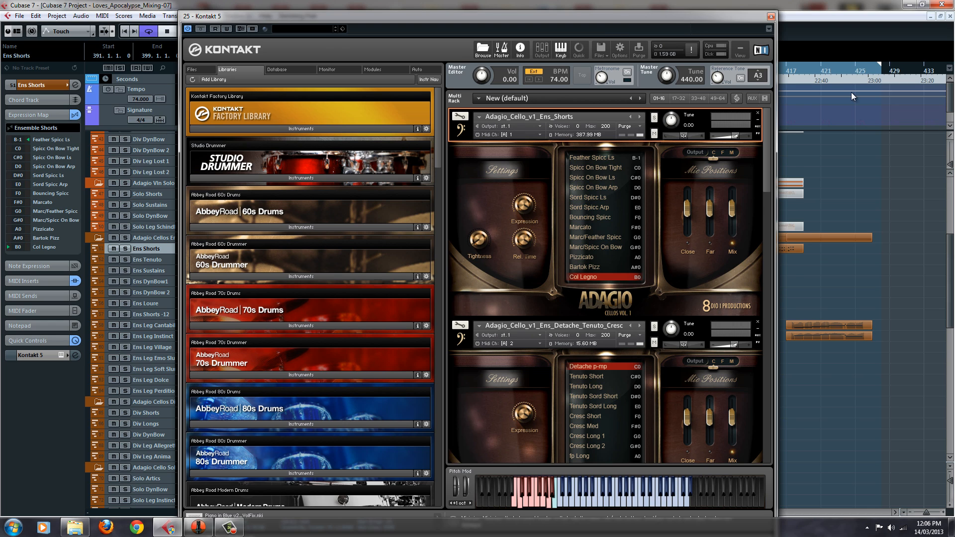
Switch to the Ens Tenuto track and open its Kontakt instance with the Adagio_Cello_v1_Ens_Detache_Tenuto_Cresc patch selected
click(771, 16)
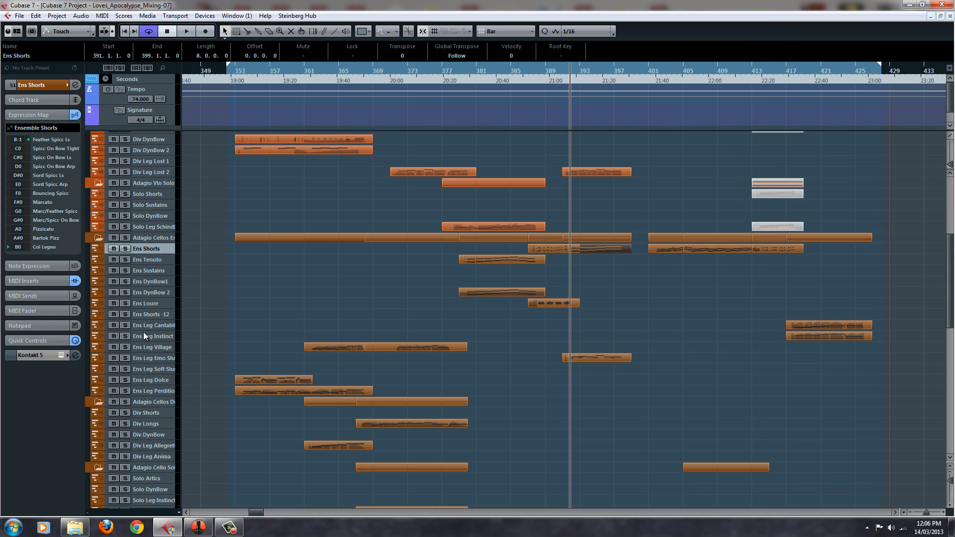
click(159, 260)
click(61, 328)
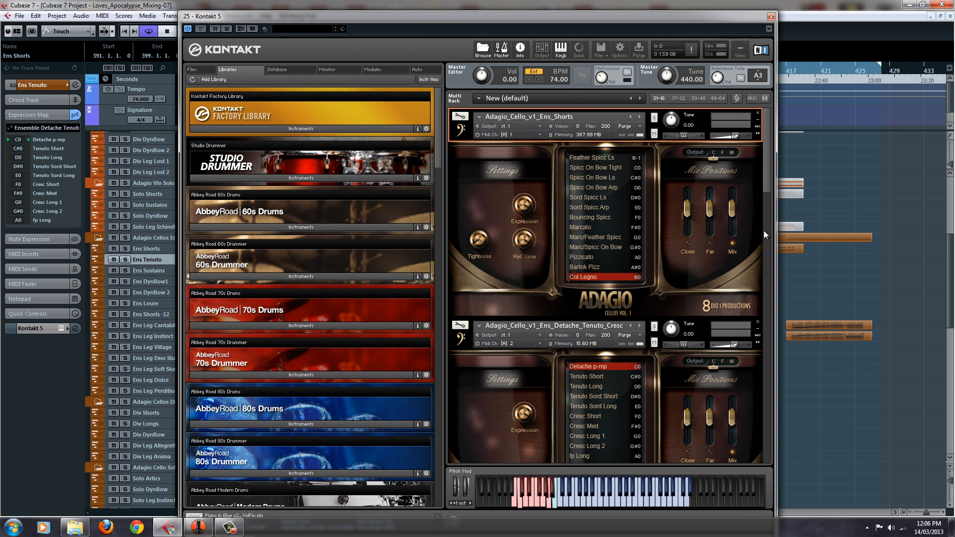
drag(771, 189, 769, 217)
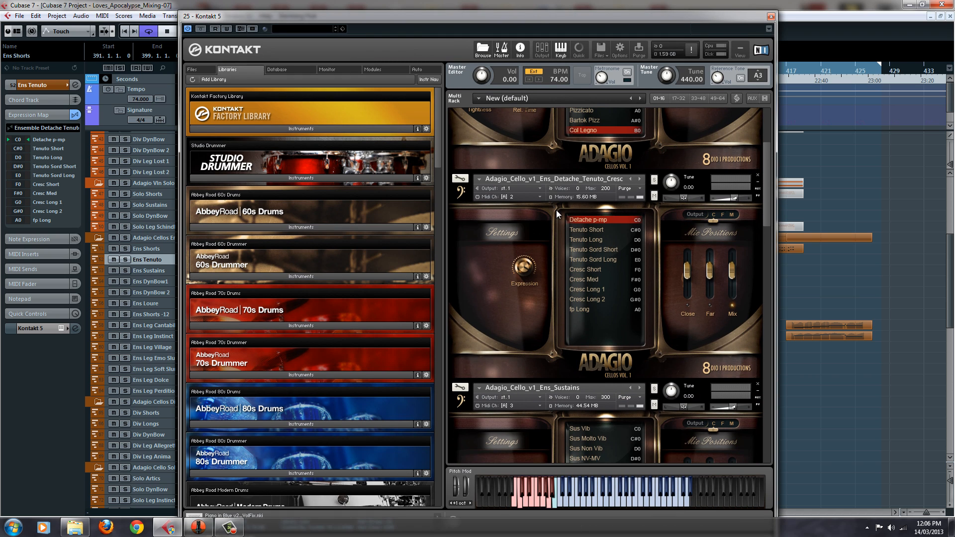
click(643, 177)
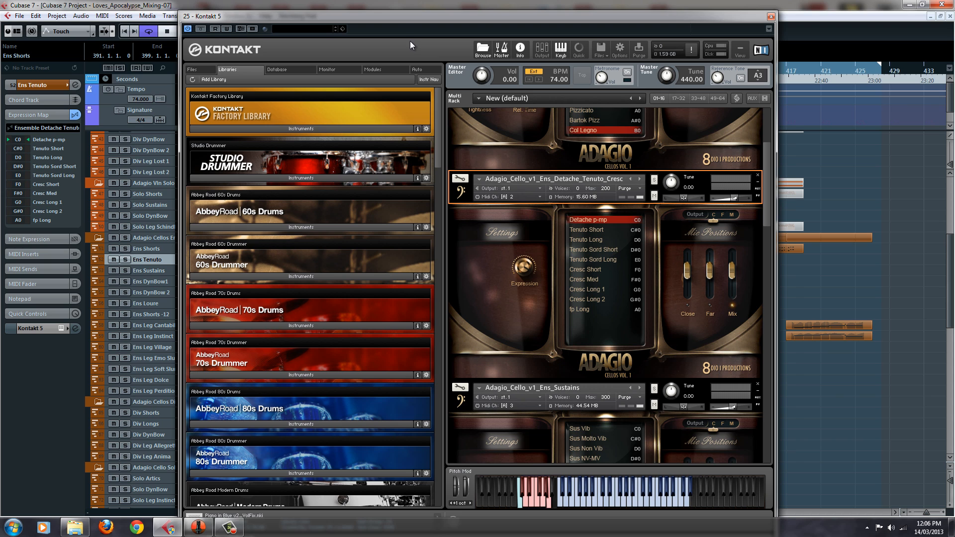
Reposition the Kontakt window, close it, and clear the part selection in the project
drag(566, 17, 613, 11)
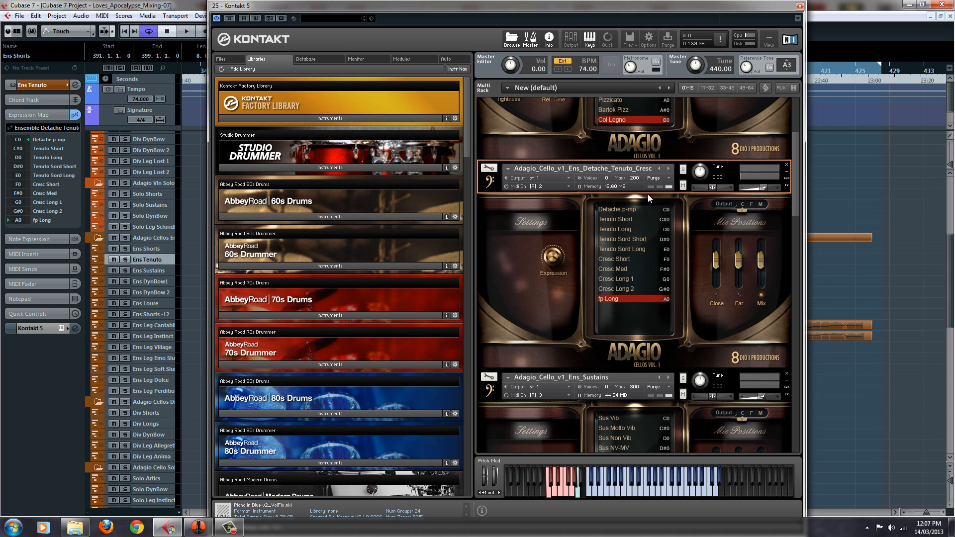
click(800, 6)
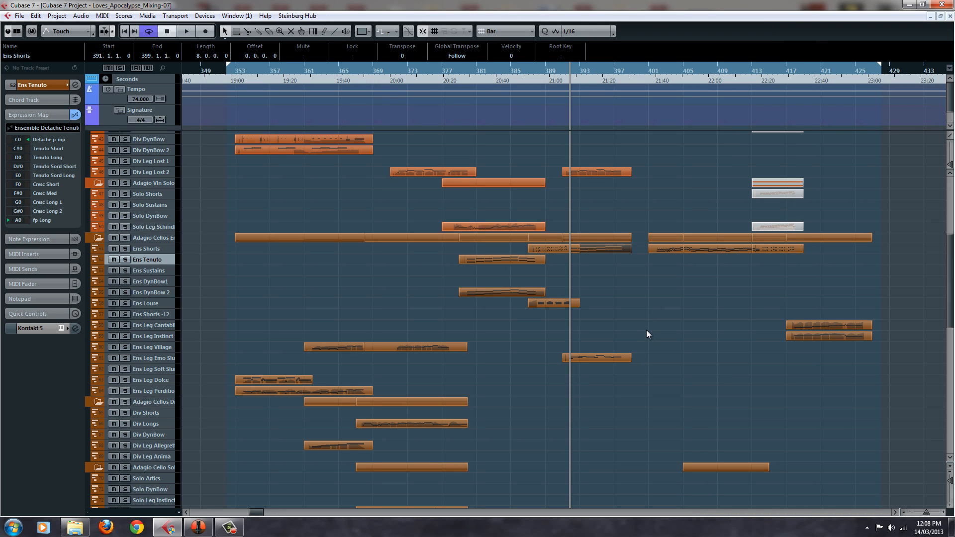
click(647, 331)
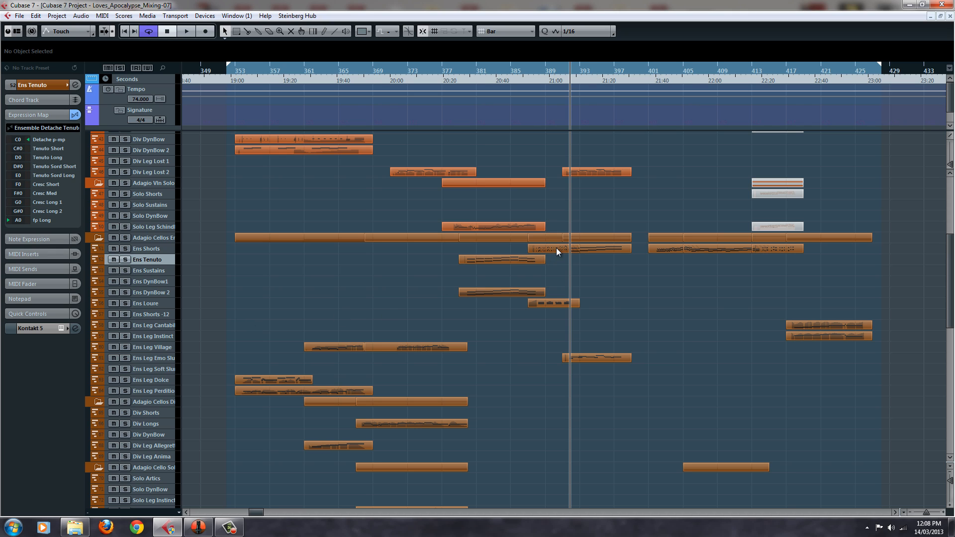
click(458, 72)
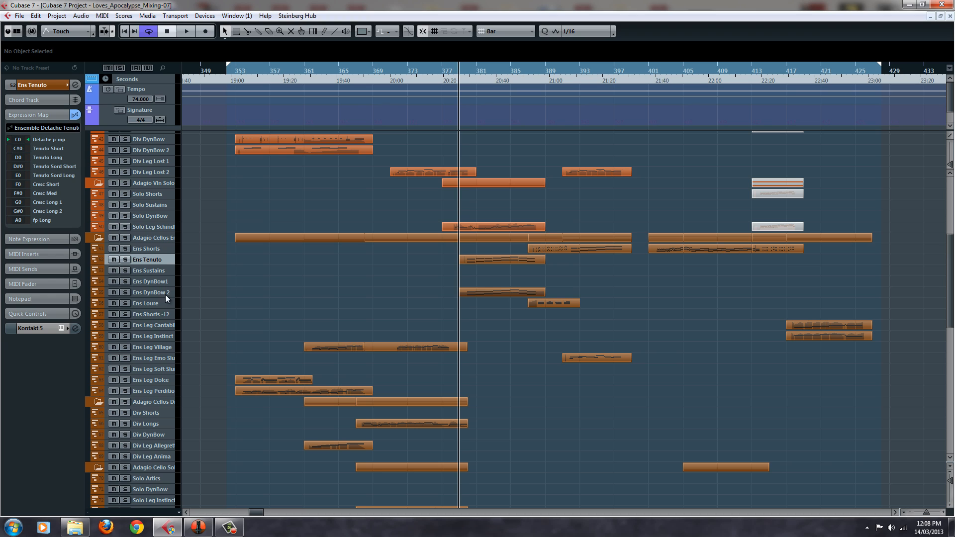
click(149, 293)
click(126, 259)
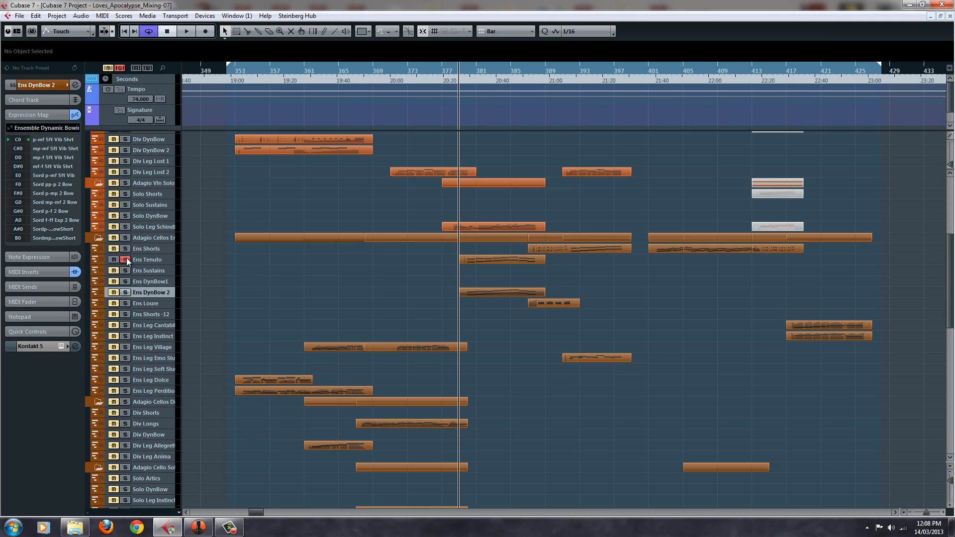
click(126, 259)
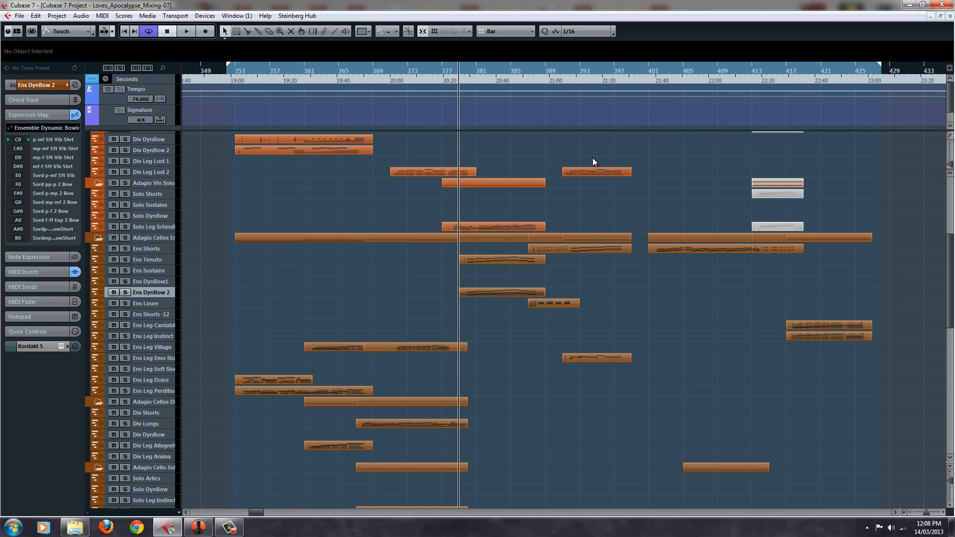
Play the arrangement from bar 377, view the Ens Tenuto part in the Key Editor during playback, and close the editor
click(441, 75)
key(space)
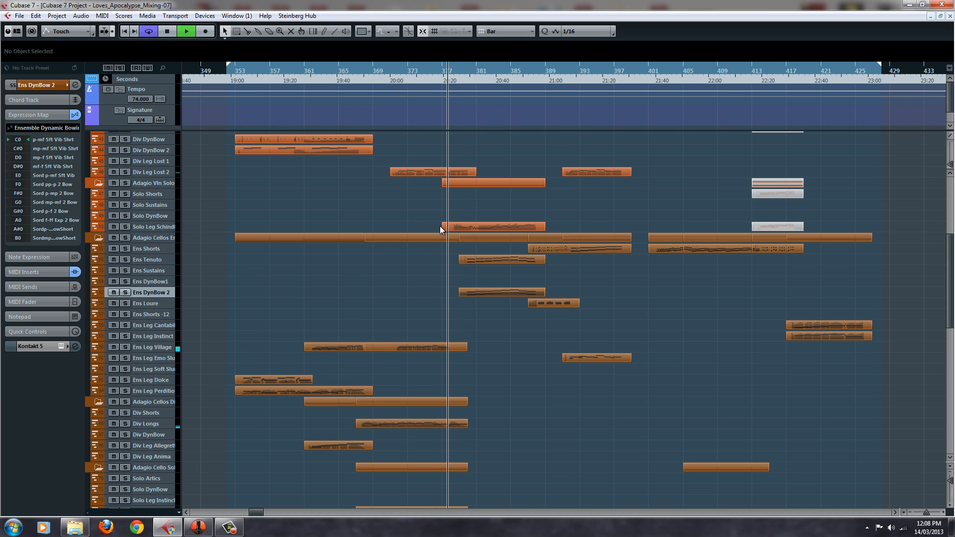
click(234, 259)
double_click(506, 261)
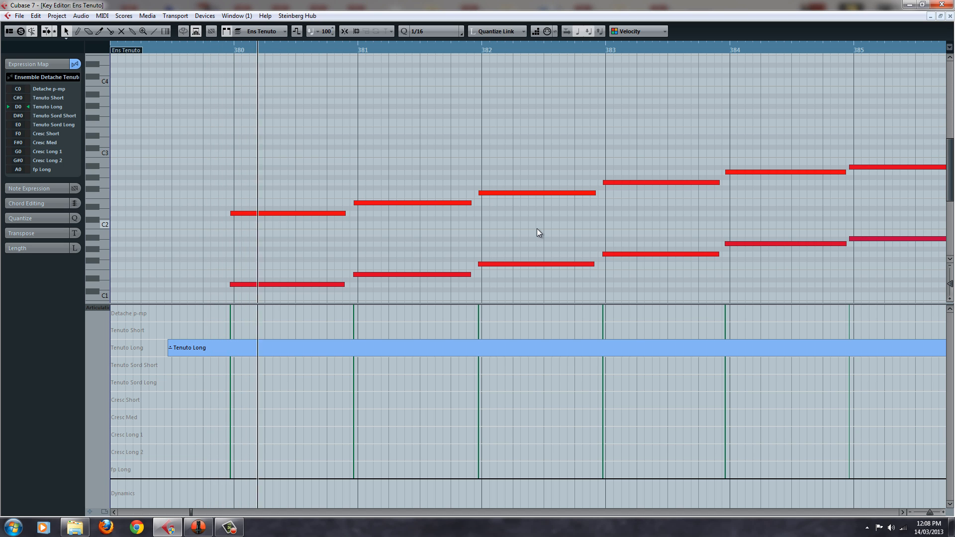
click(950, 17)
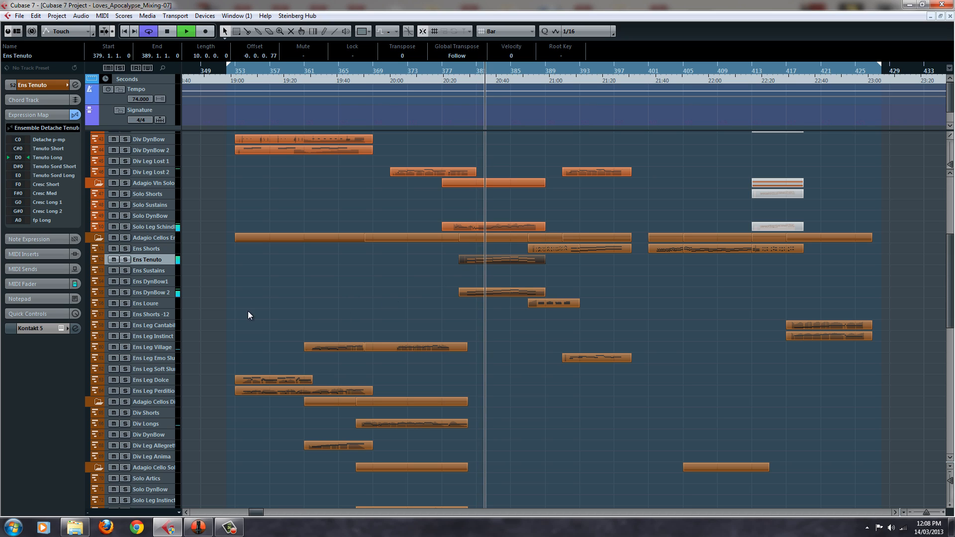
Solo the Ens Tenuto track, play it alone from bar 379, and stop playback
click(126, 259)
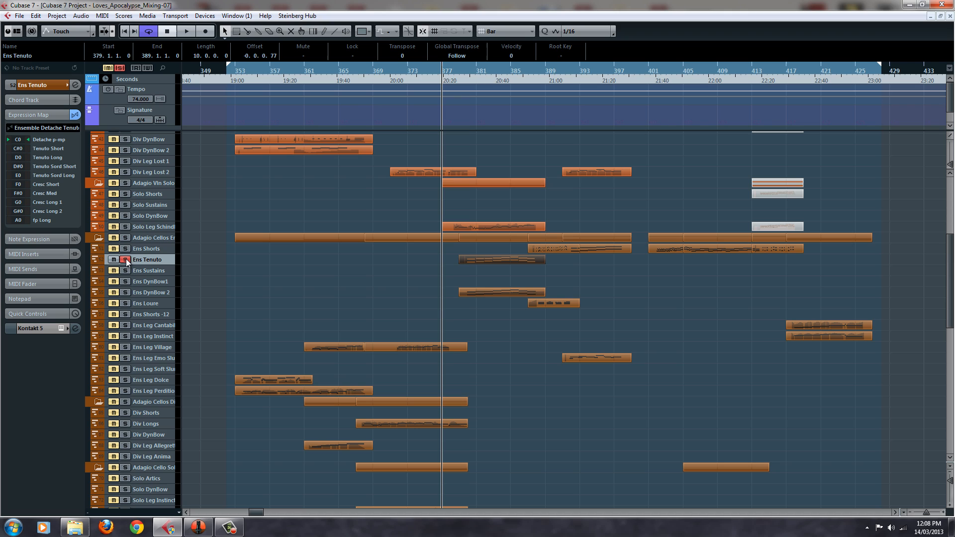
click(458, 67)
key(space)
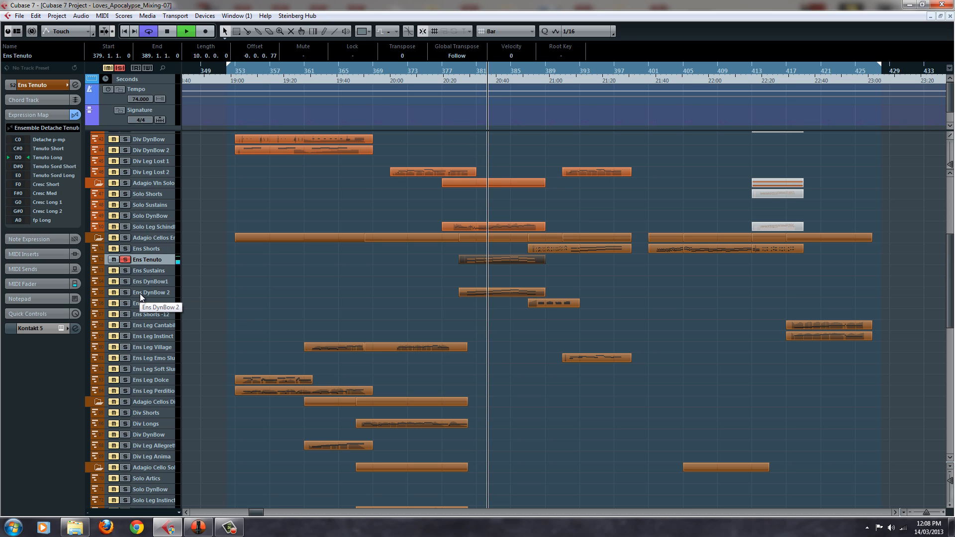
key(space)
Add Ens DynBow 2 to the solo, play it together with Ens Tenuto from bar 379, and stop playback
click(155, 292)
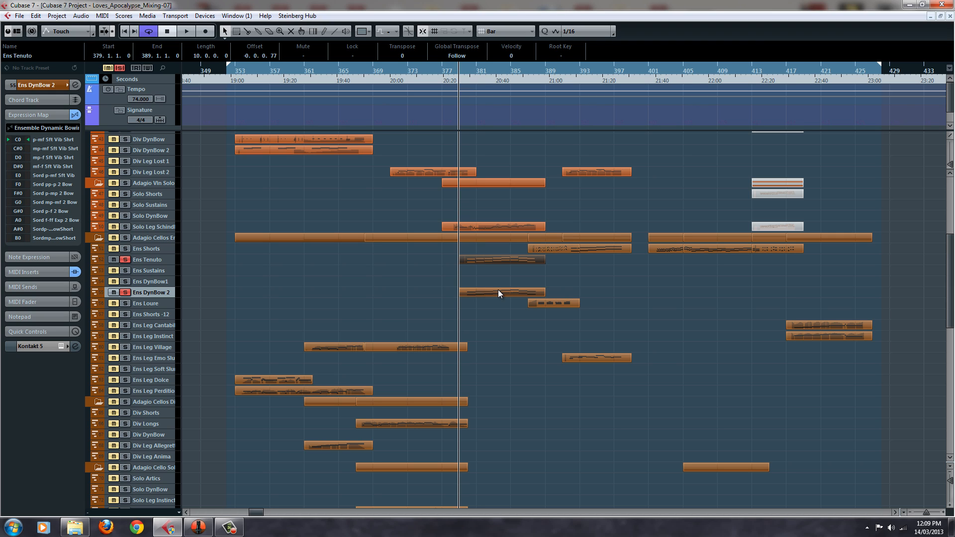
key(space)
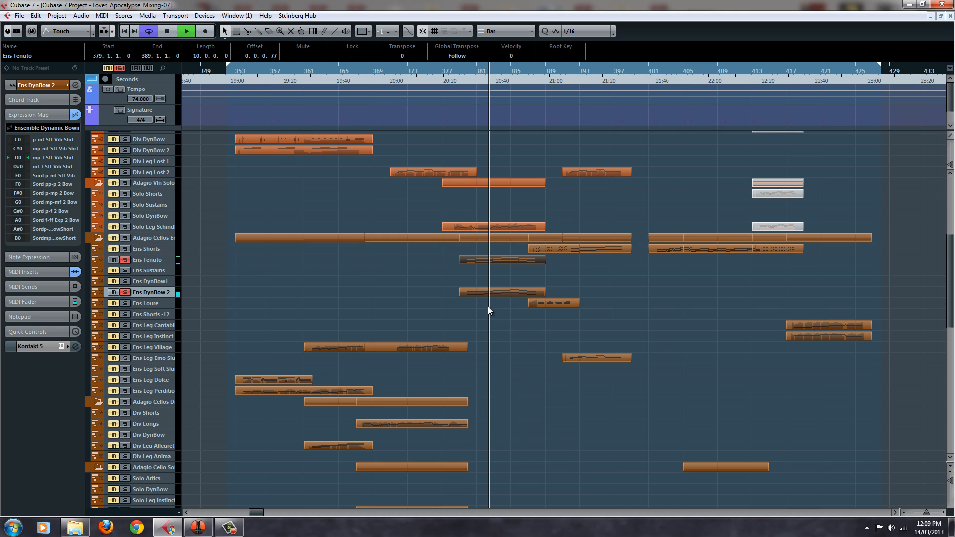
key(space)
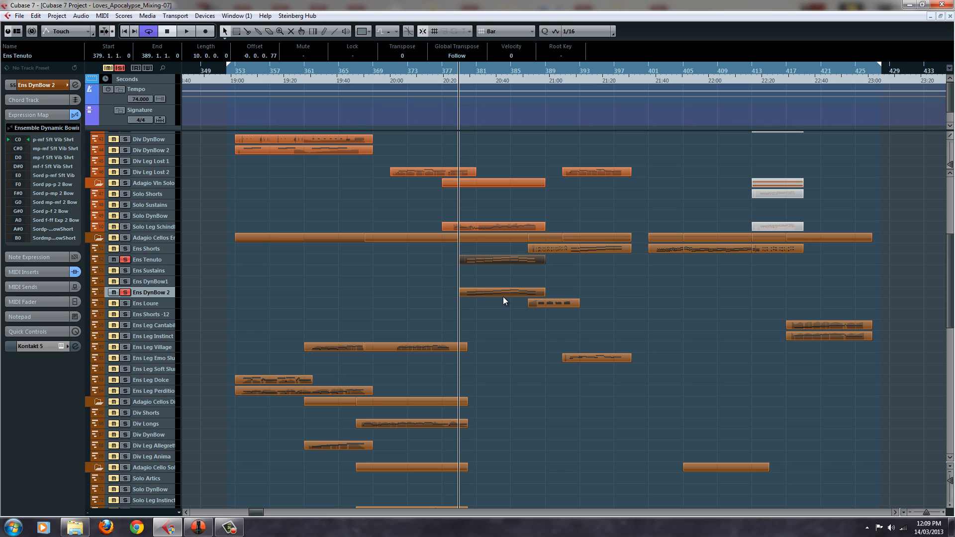
Open the Ens DynBow 2 part in the Key Editor, show its whole CC 1 (Modulation) curve, and close the editor
double_click(506, 292)
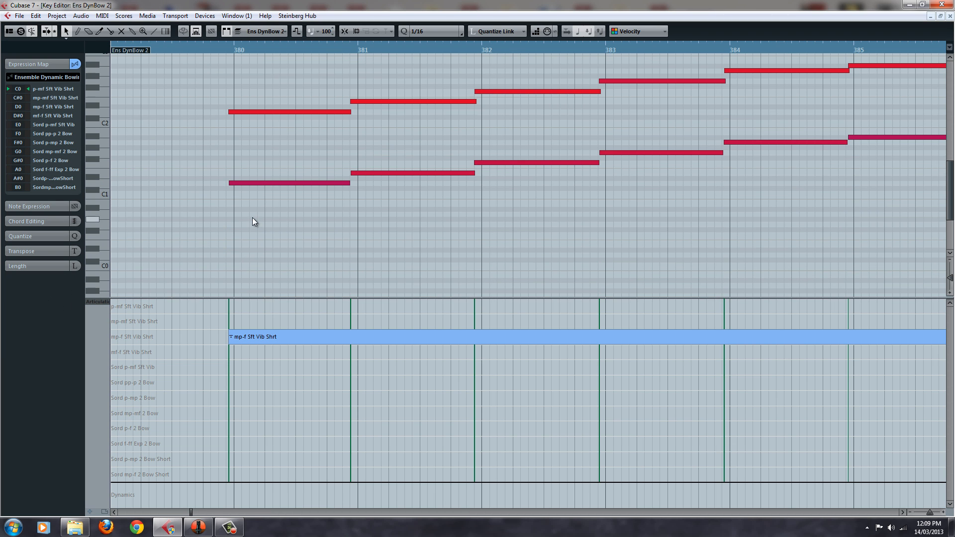
click(102, 303)
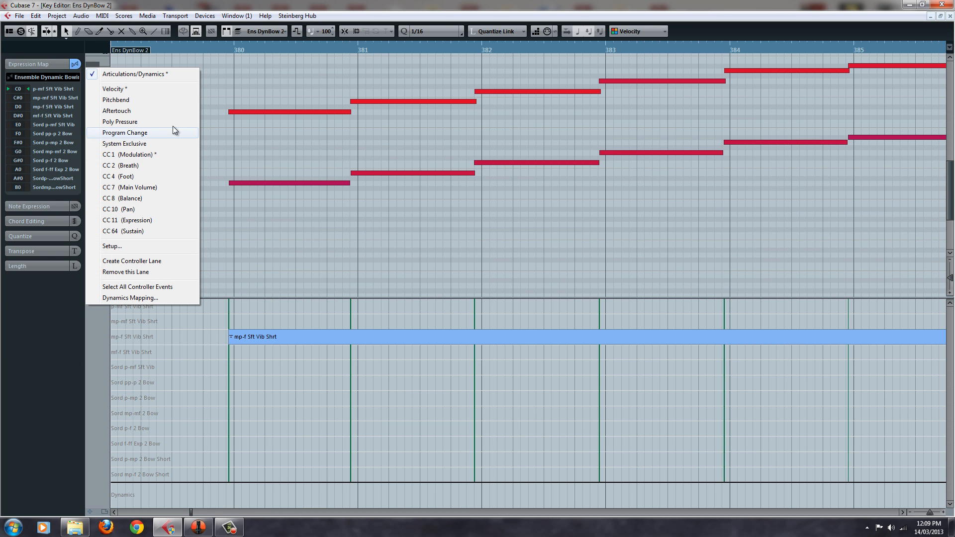
click(175, 154)
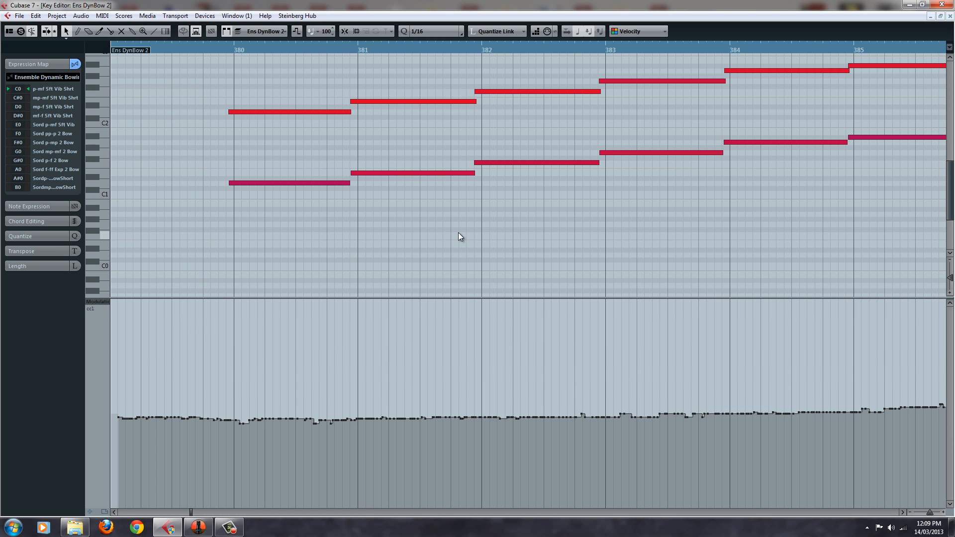
scroll(458, 232, down, 3)
scroll(459, 232, down, 1)
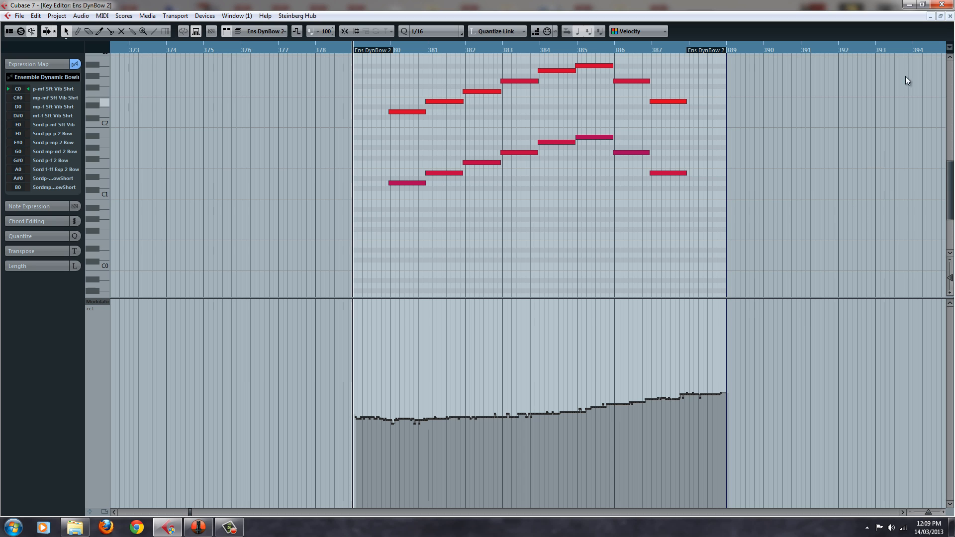
click(950, 16)
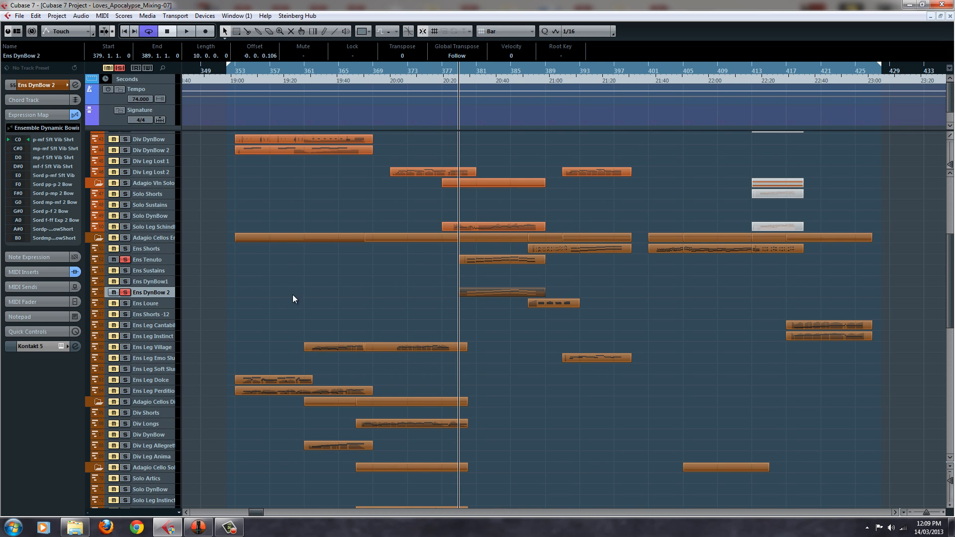
Unsolo Ens DynBow 2 and Ens Tenuto, and solo Ens Shorts with the playback position at bar 387
click(126, 292)
click(126, 260)
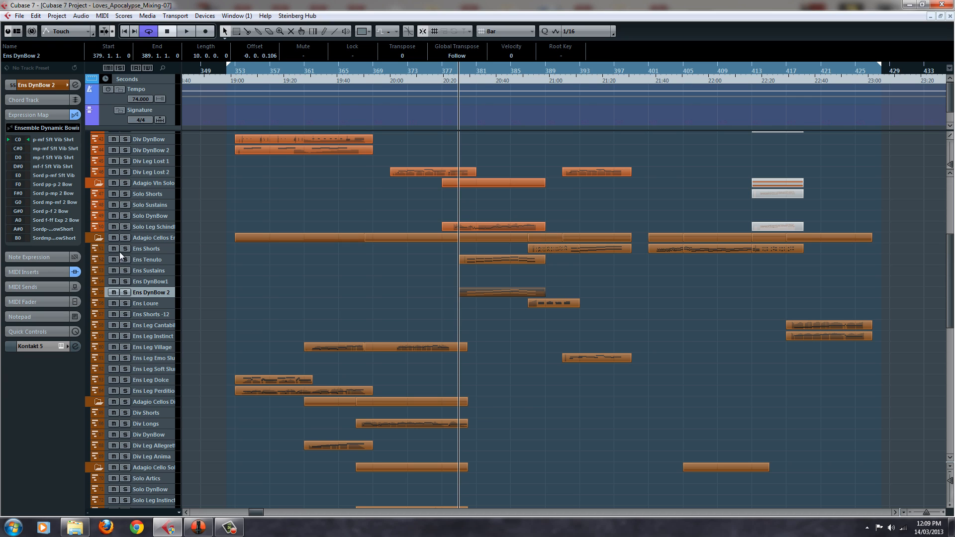
click(144, 249)
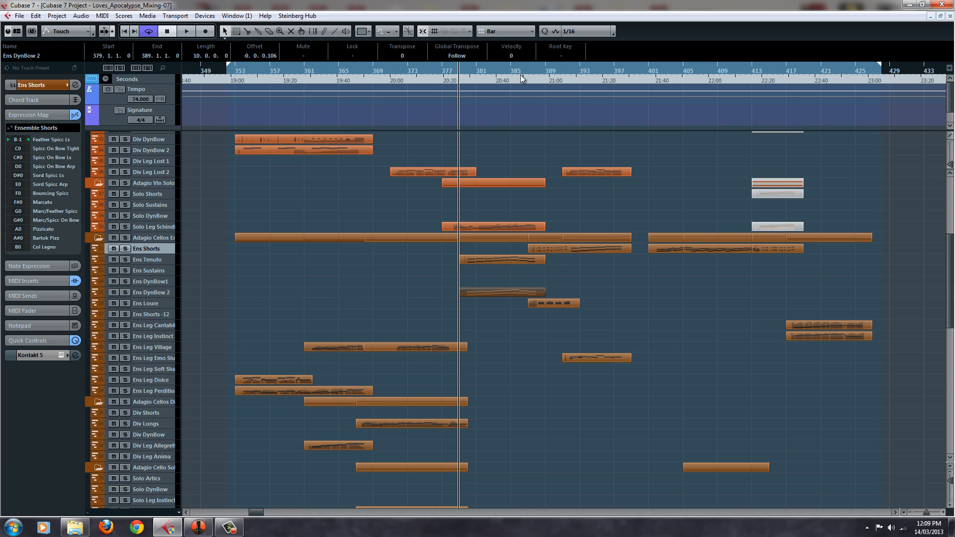
click(526, 79)
click(126, 250)
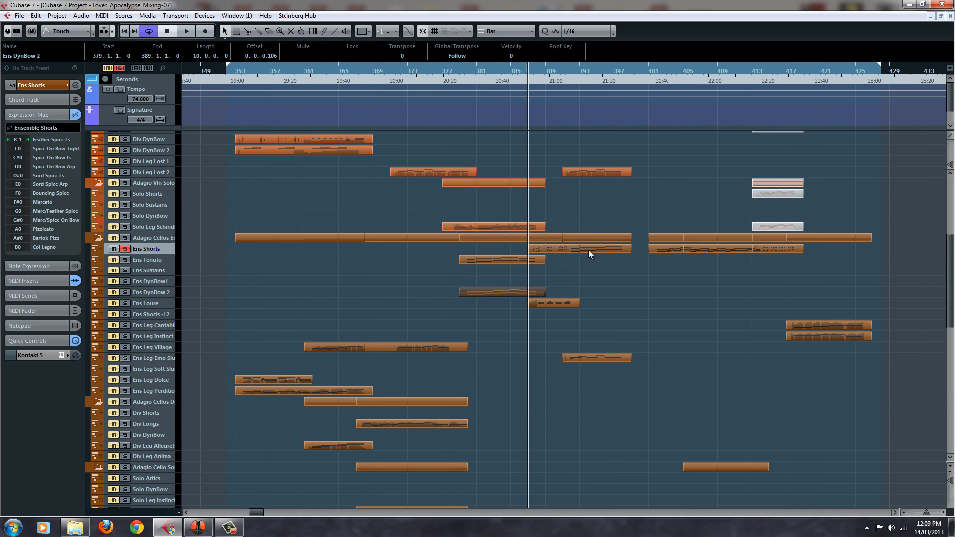
Play the soloed Ens Shorts track from bar 387, examine its first part's notes and Sord Spicc Ls articulation in the Key Editor, and close it
key(space)
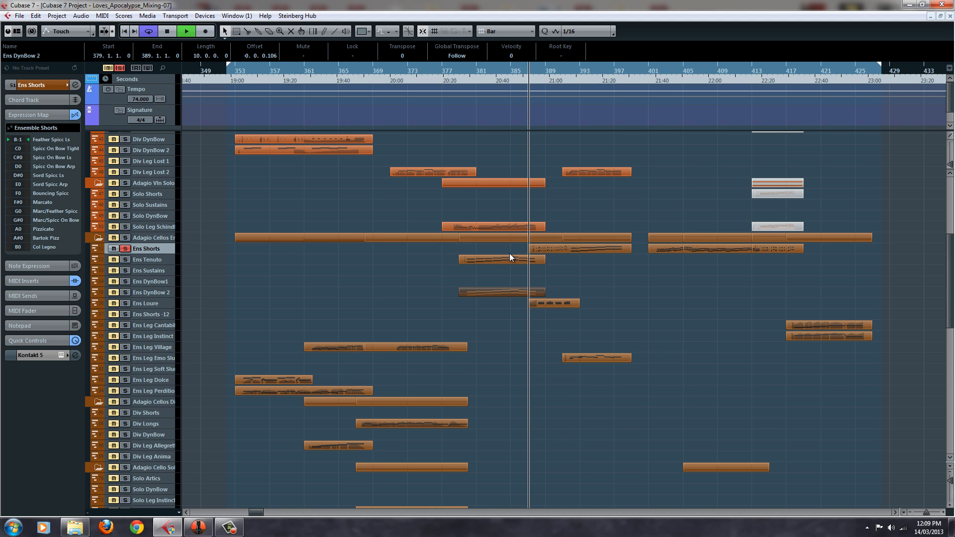
double_click(541, 248)
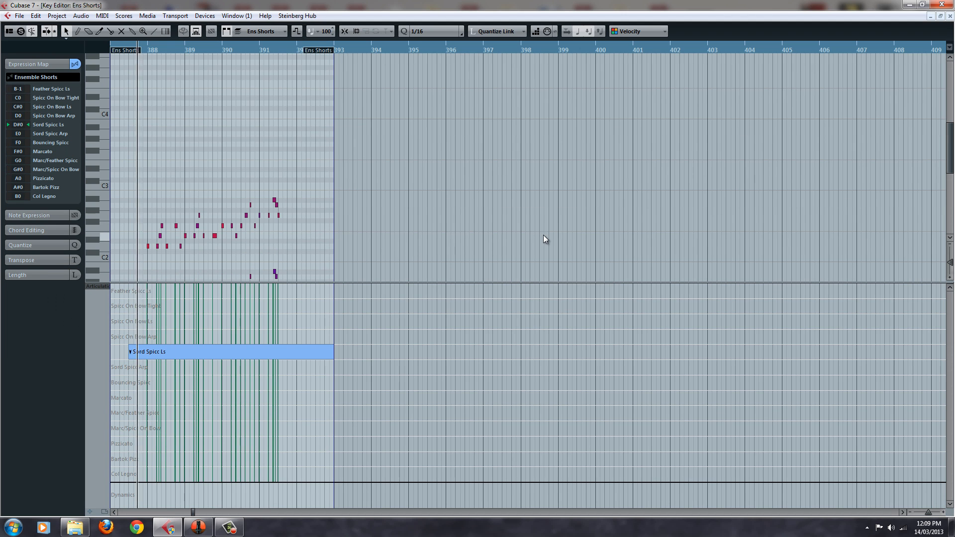
key(h)
key(h)
key(h)
key(h)
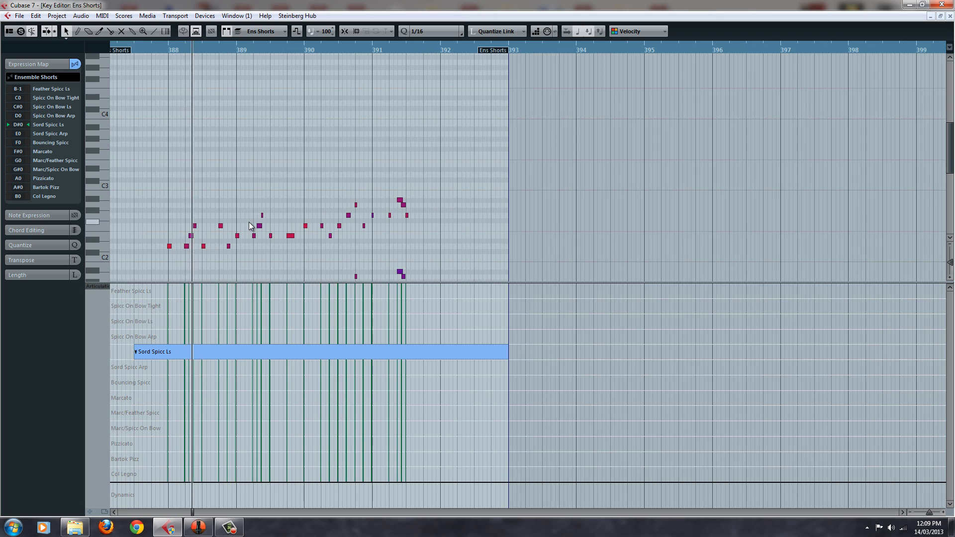
scroll(433, 166, down, 3)
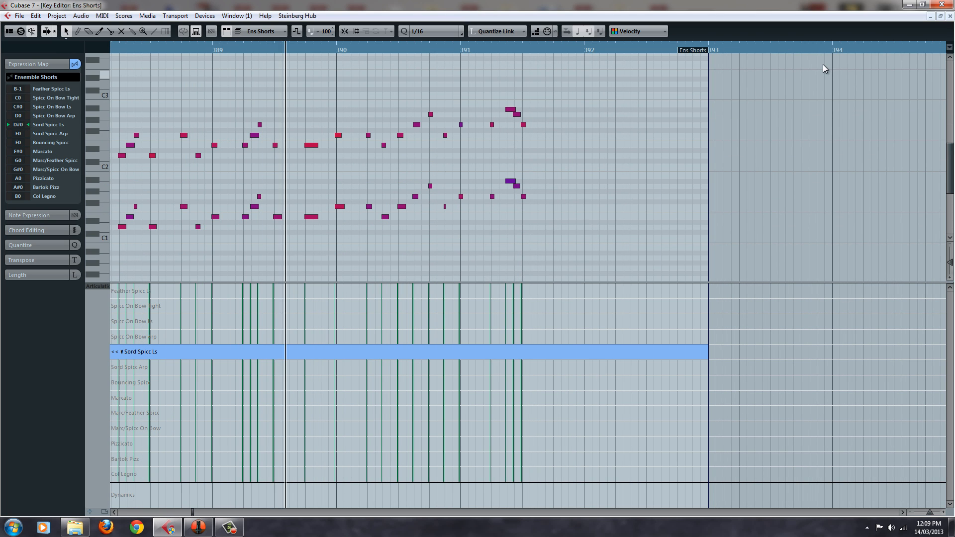
click(951, 17)
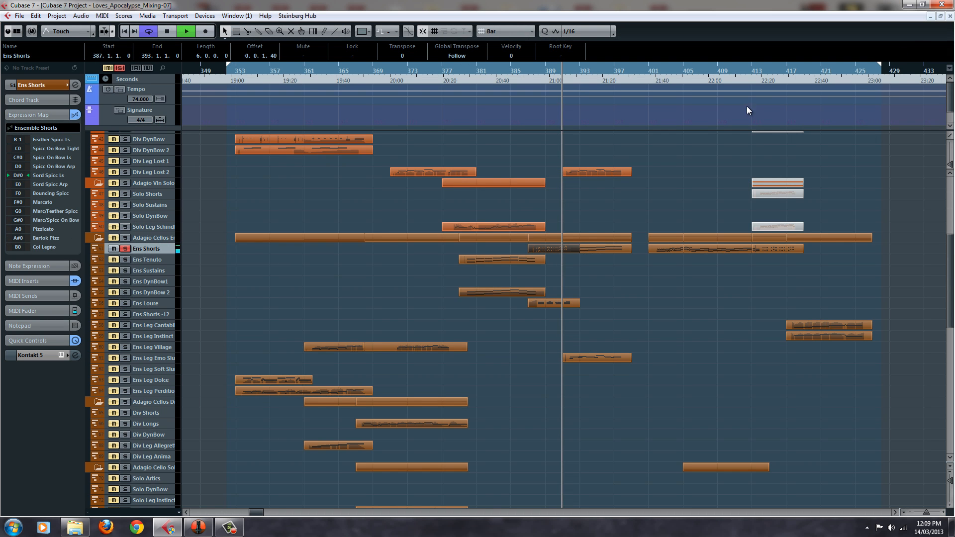
Examine the Ens Shorts part at bar 391 and its Spicc On Bow Tight articulation in the Key Editor, close it, and stop playback
double_click(604, 249)
scroll(540, 197, down, 5)
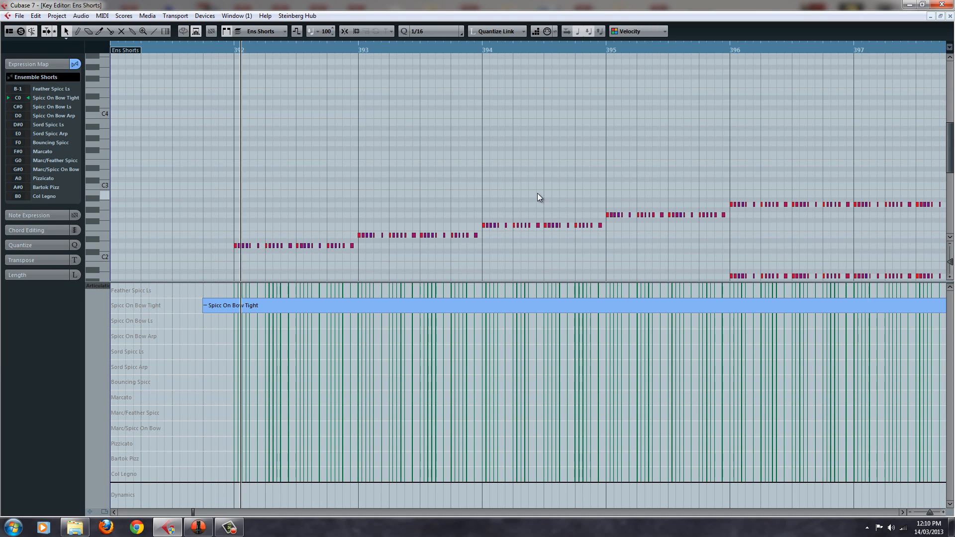
scroll(537, 193, up, 3)
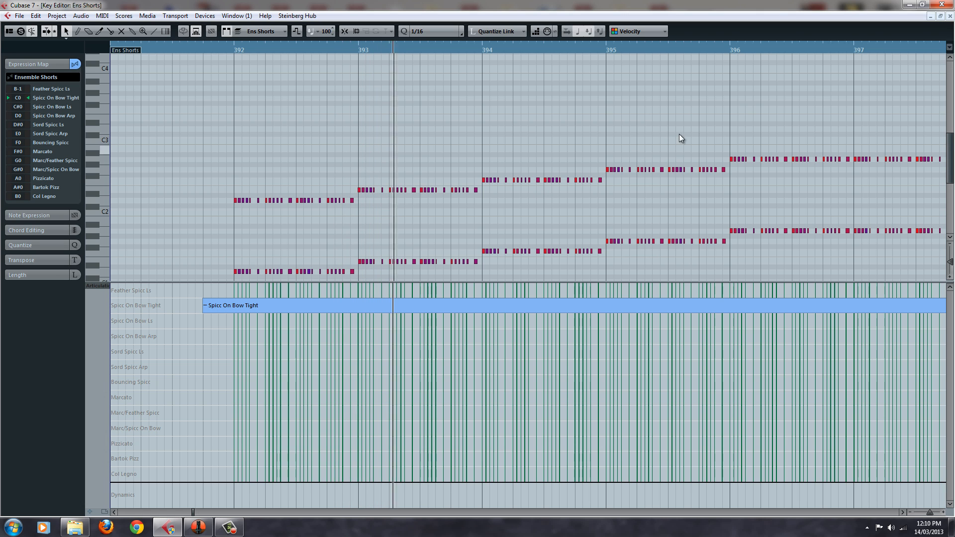
click(948, 18)
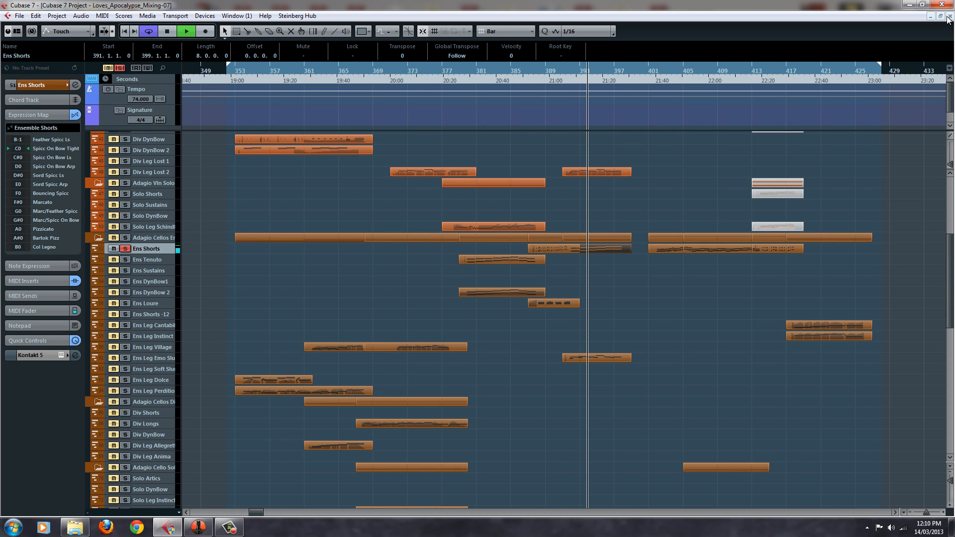
key(space)
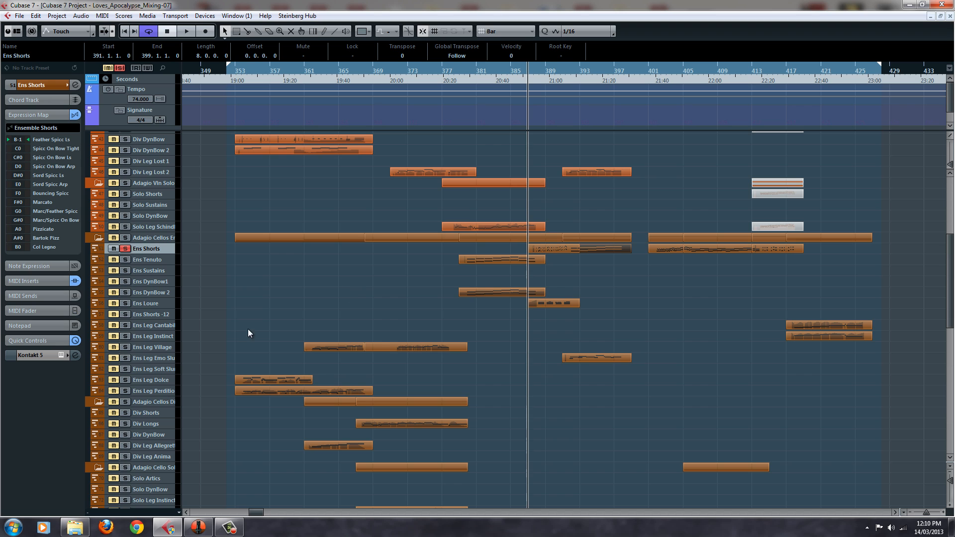
Add the Copy of Albion Lo track to the solo and set the playback position to bar 391
scroll(250, 331, down, 10)
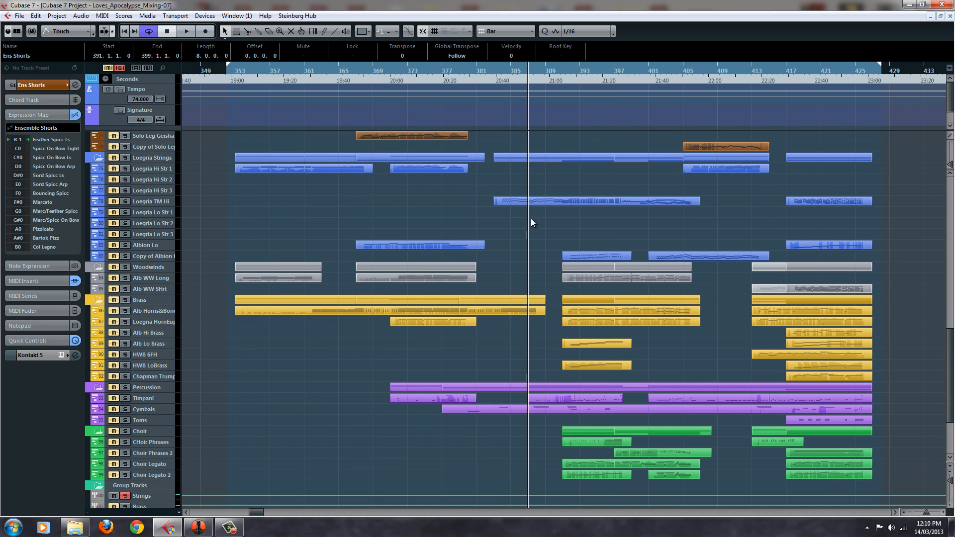
click(160, 255)
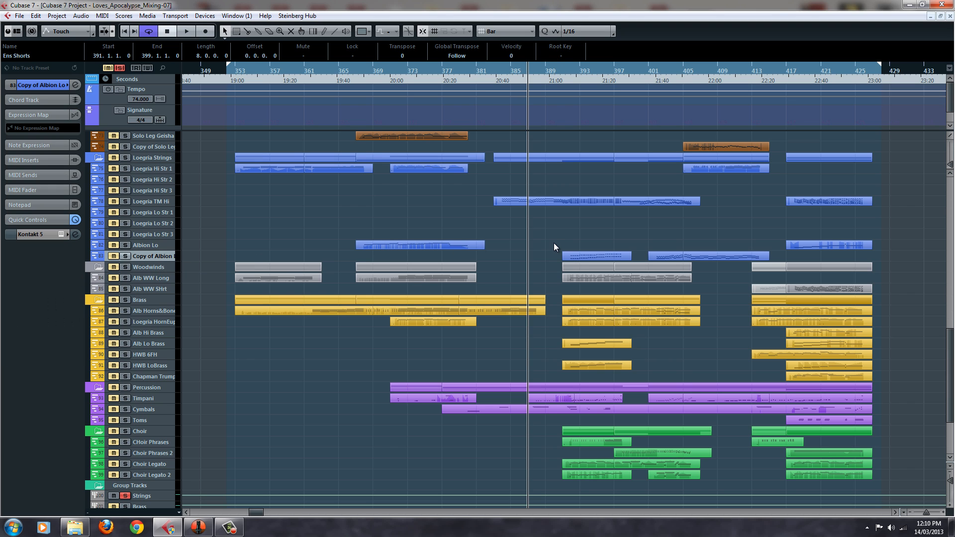
scroll(557, 244, up, 9)
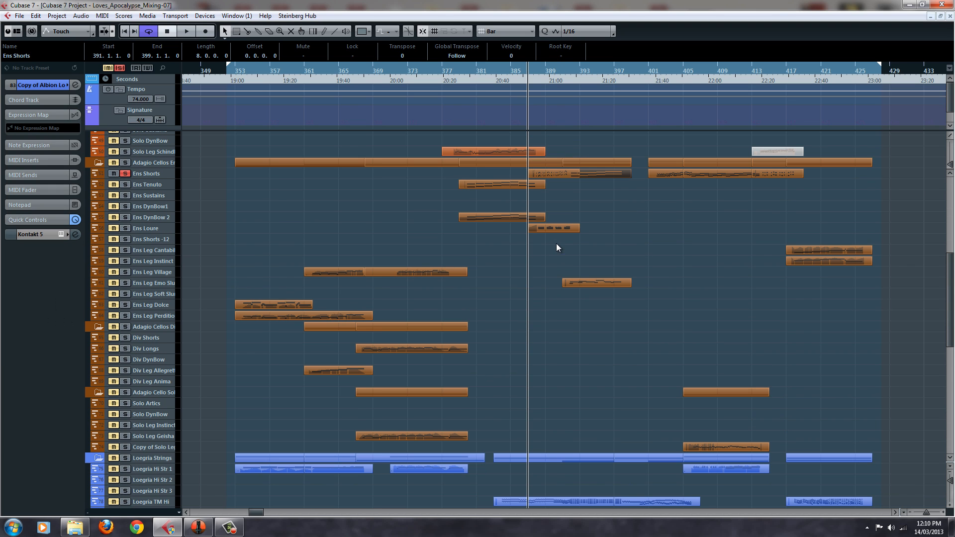
click(568, 69)
scroll(568, 208, down, 9)
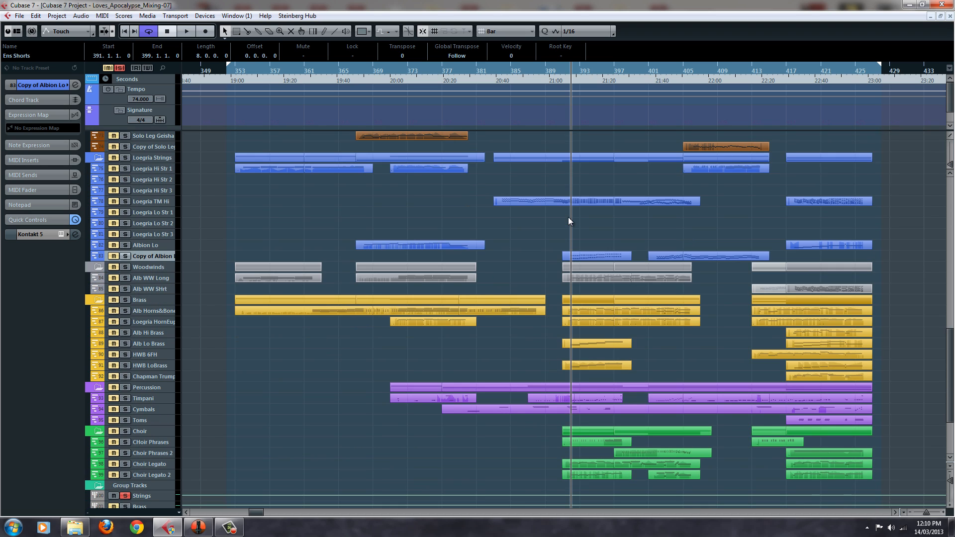
click(125, 255)
click(564, 73)
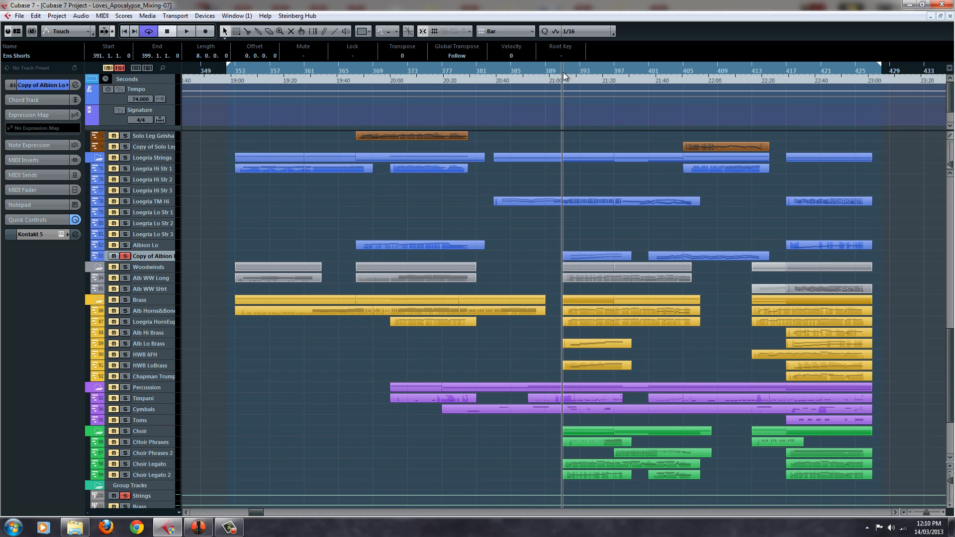
Play Copy of Albion Lo together with Ens Shorts from bar 391, browse the string tracks meanwhile, and stop playback
key(space)
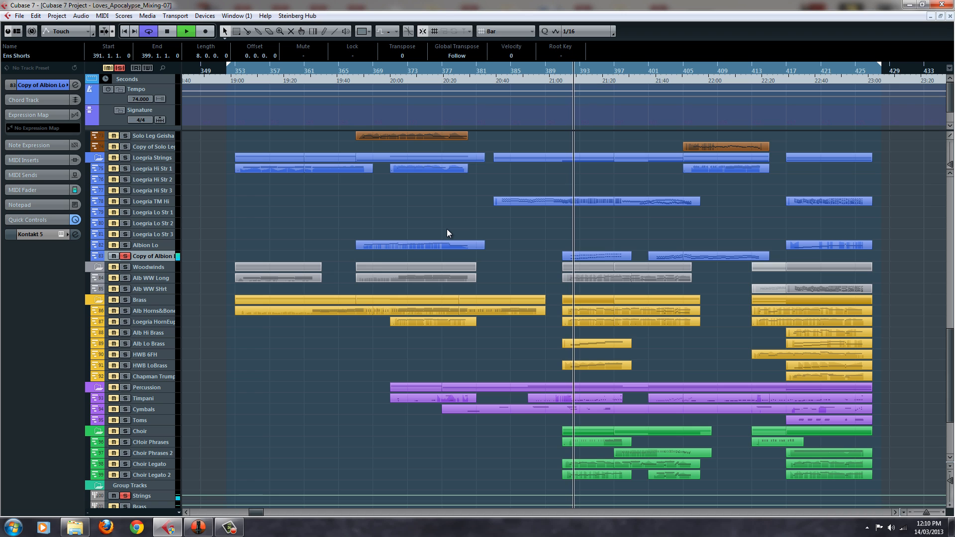
scroll(531, 249, up, 10)
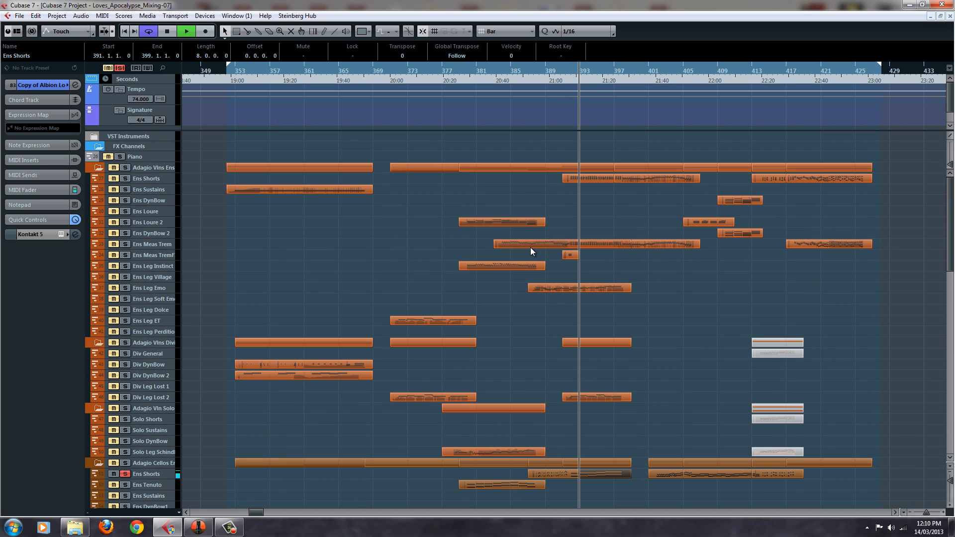
scroll(531, 249, down, 10)
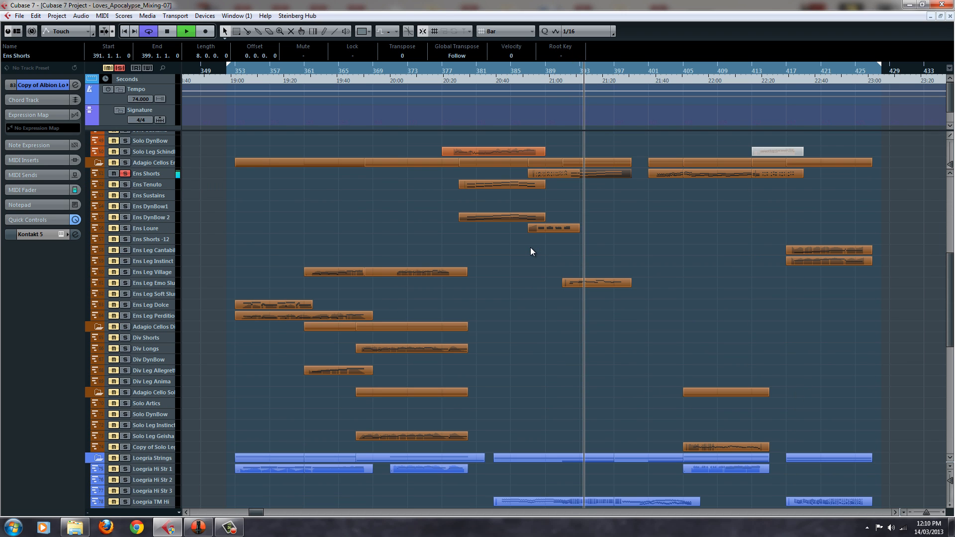
scroll(531, 249, up, 5)
scroll(530, 249, down, 5)
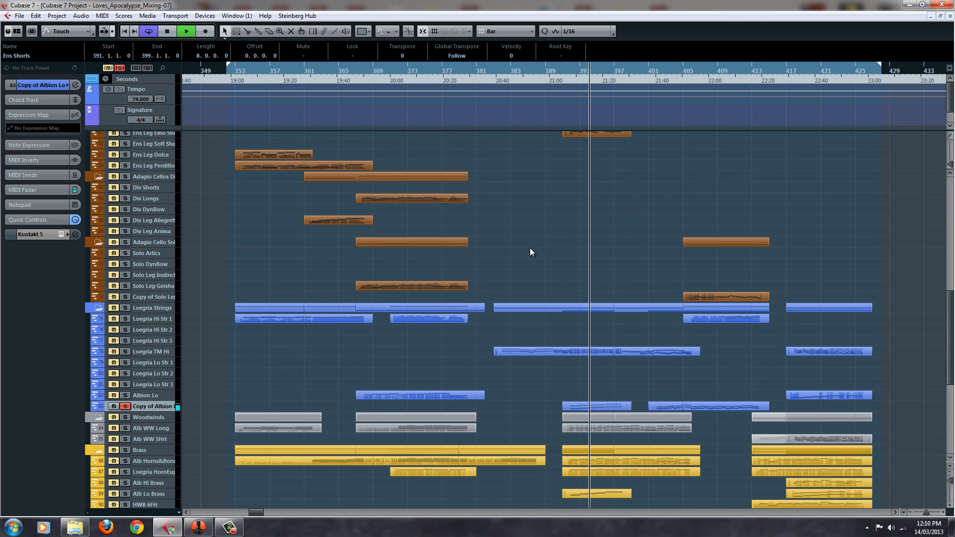
scroll(214, 357, up, 5)
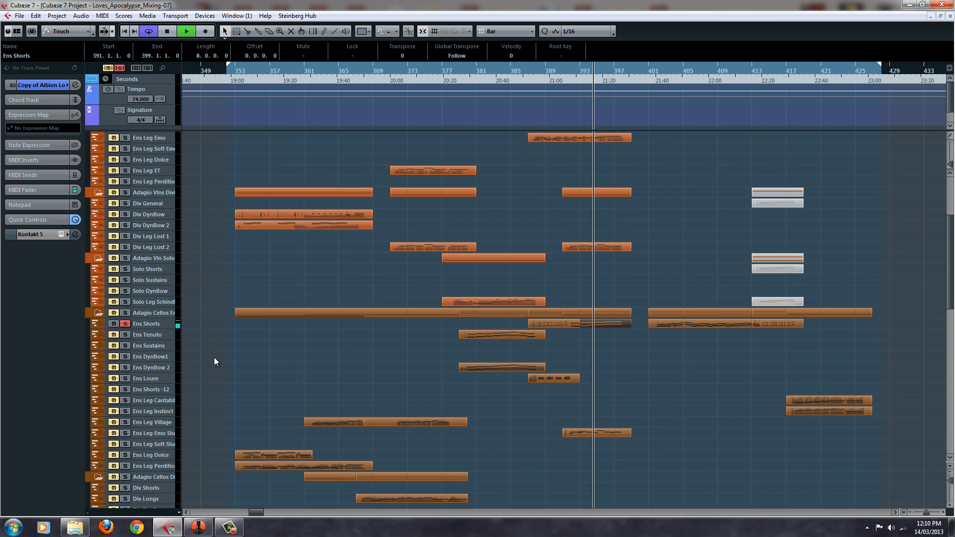
click(128, 323)
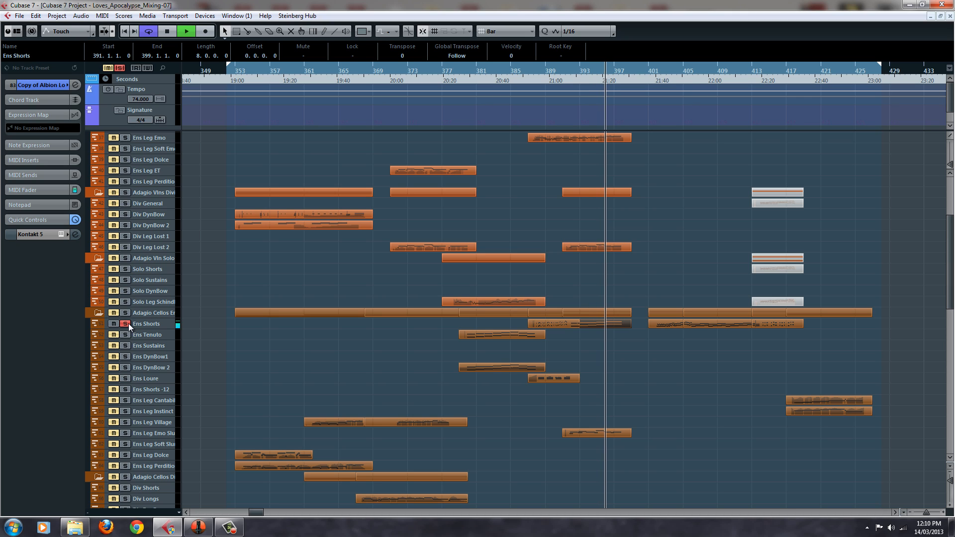
key(space)
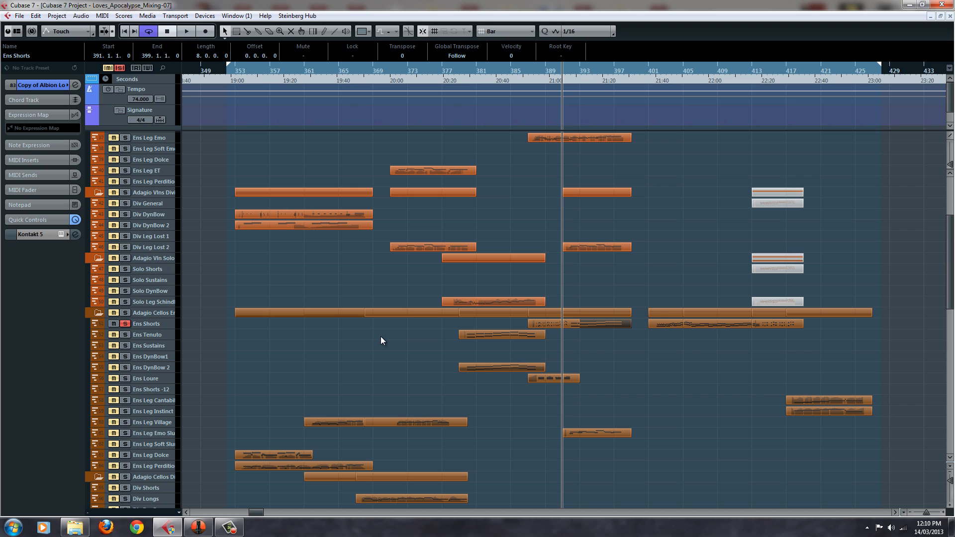
Unsolo Ens Shorts and deactivate all remaining solos in the project
scroll(414, 323, down, 5)
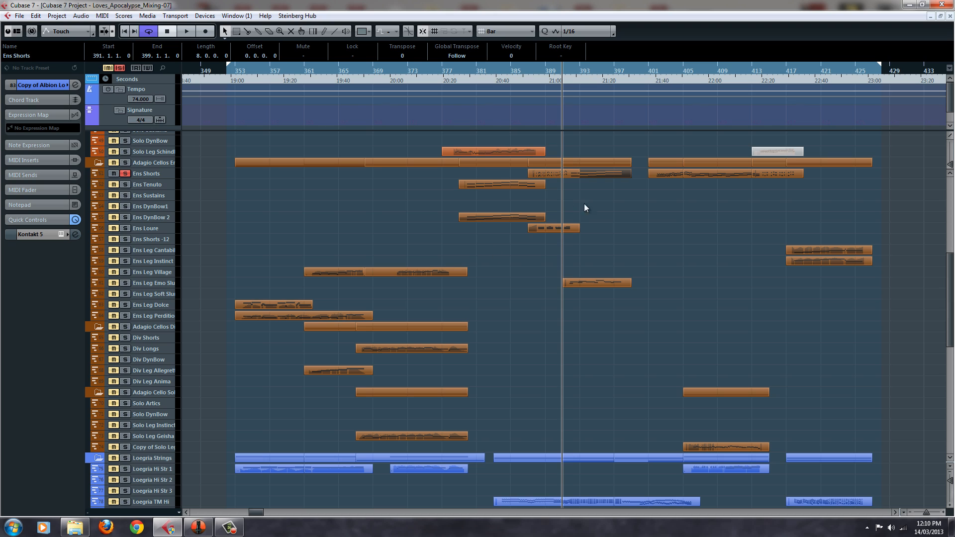
scroll(634, 234, up, 3)
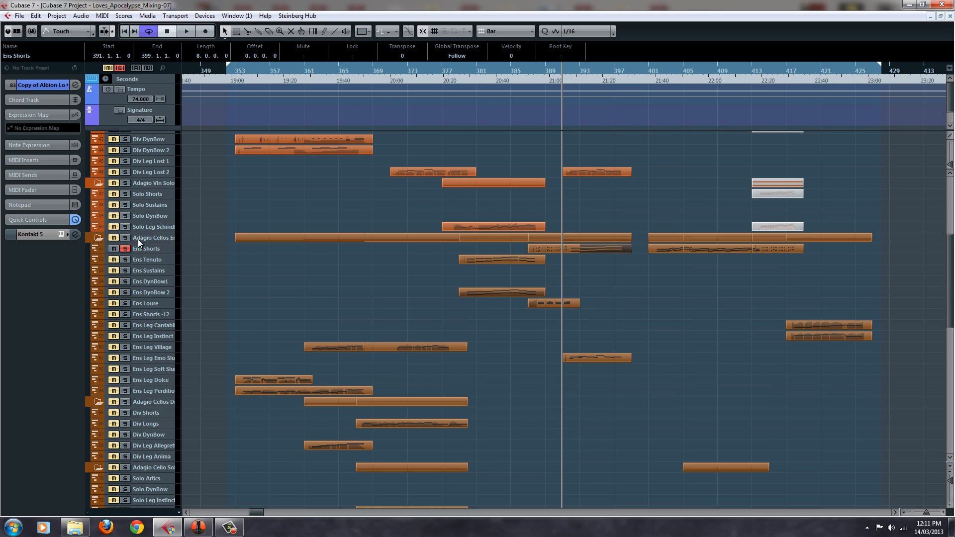
click(126, 249)
click(117, 69)
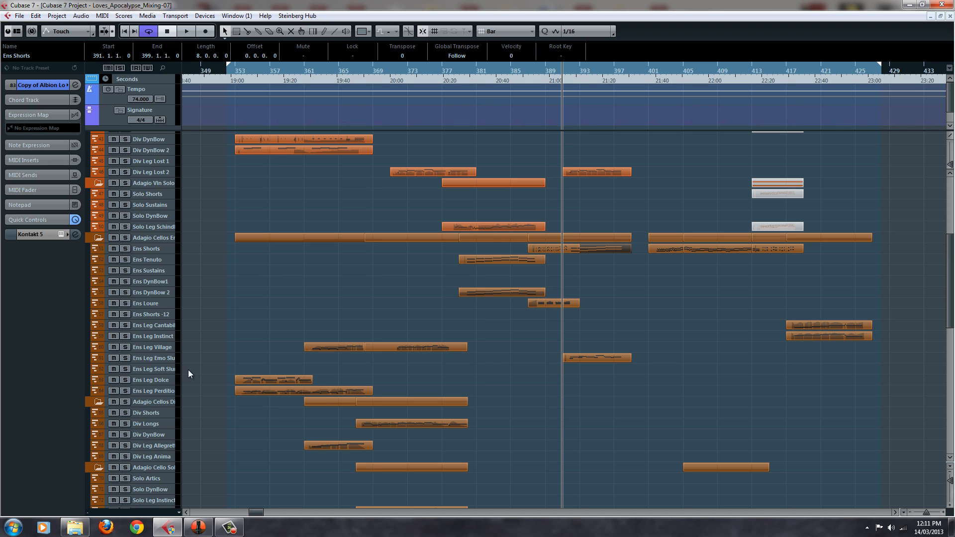
Show the Kontakt 5 instrument of the Ens Shorts -12 track, close it, and select the Ens Shorts track
click(164, 315)
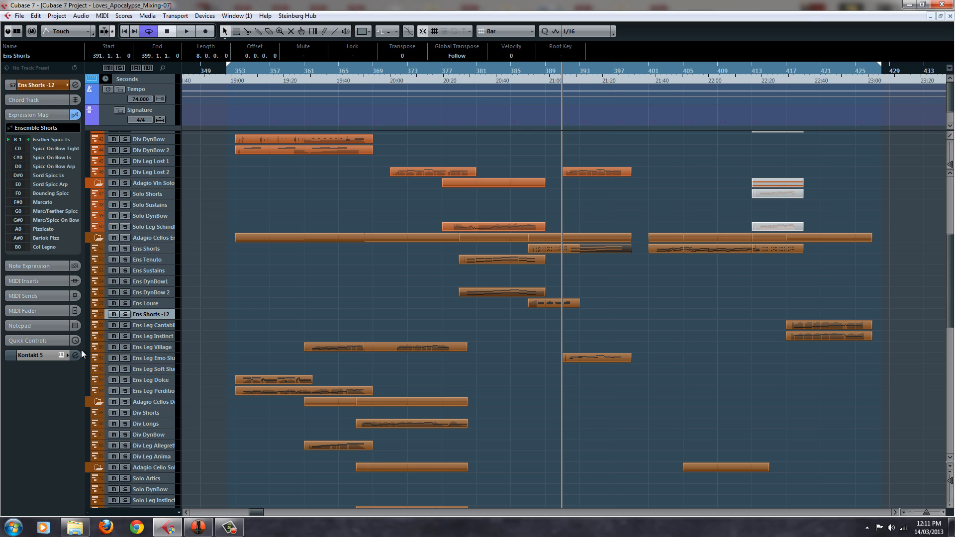
click(61, 355)
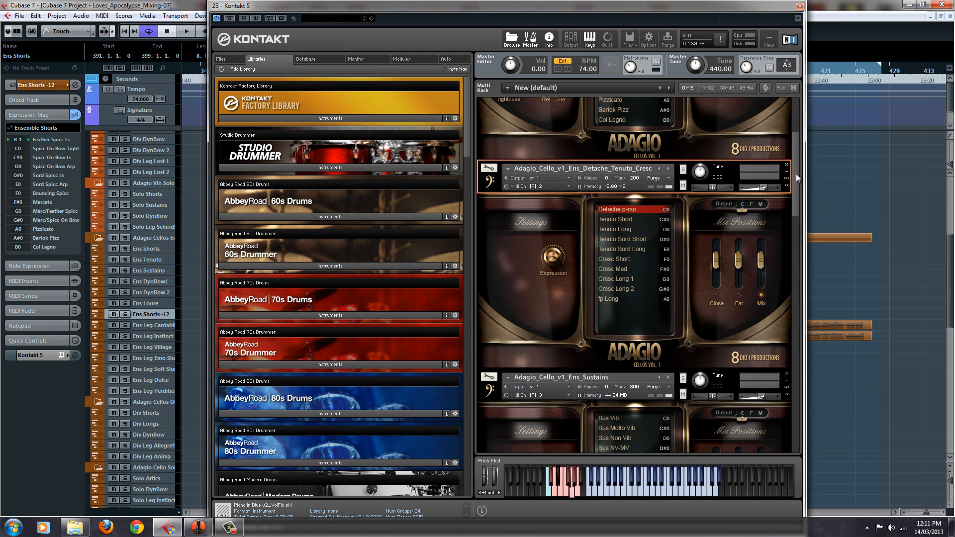
click(800, 6)
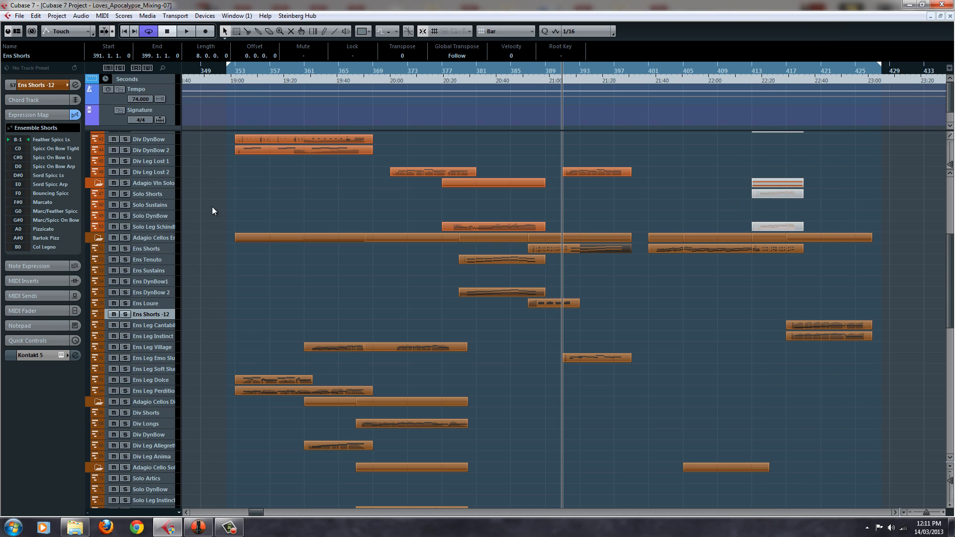
click(161, 247)
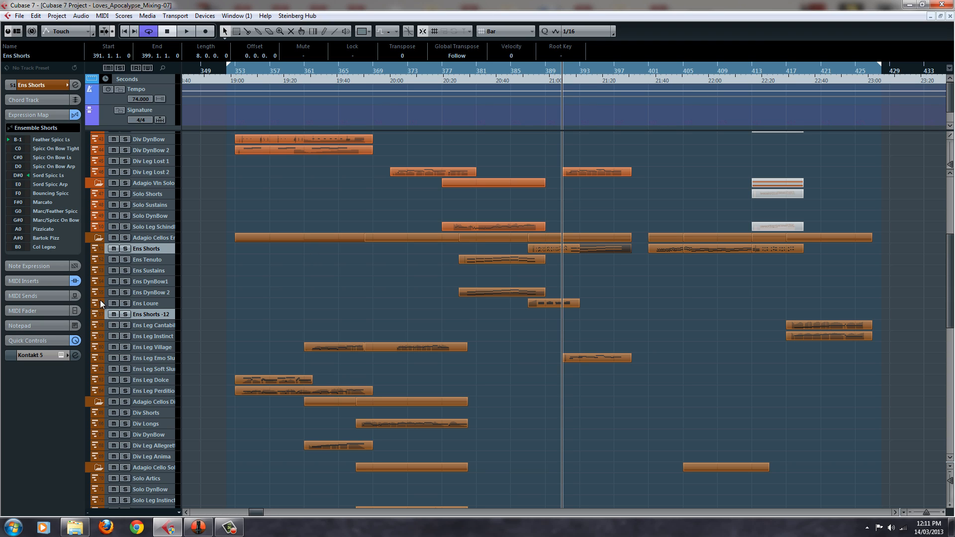
Compare the expression maps of the Ens Shorts -12, Ens Shorts, Ens DynBow1 and Ens Tenuto cello tracks, ending on Ens Shorts
click(160, 316)
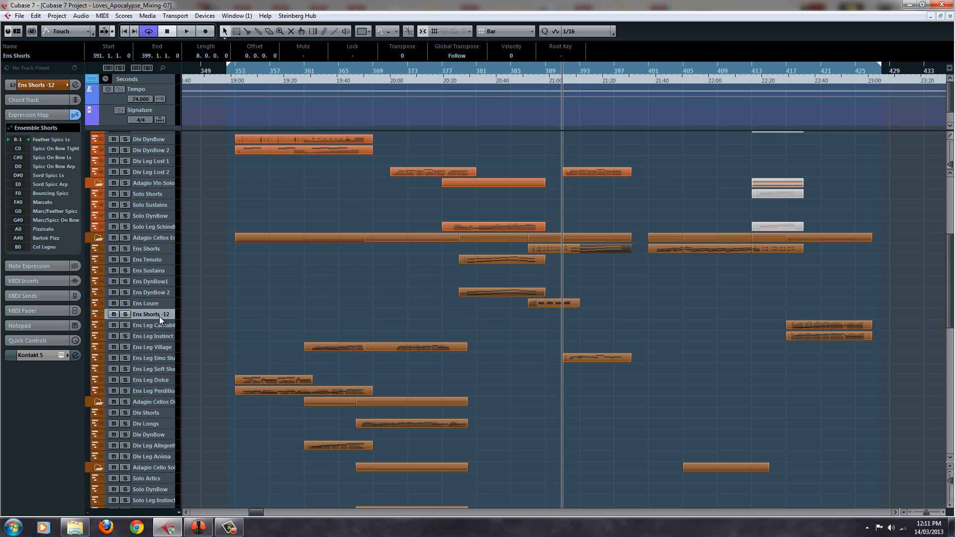
click(169, 249)
click(169, 281)
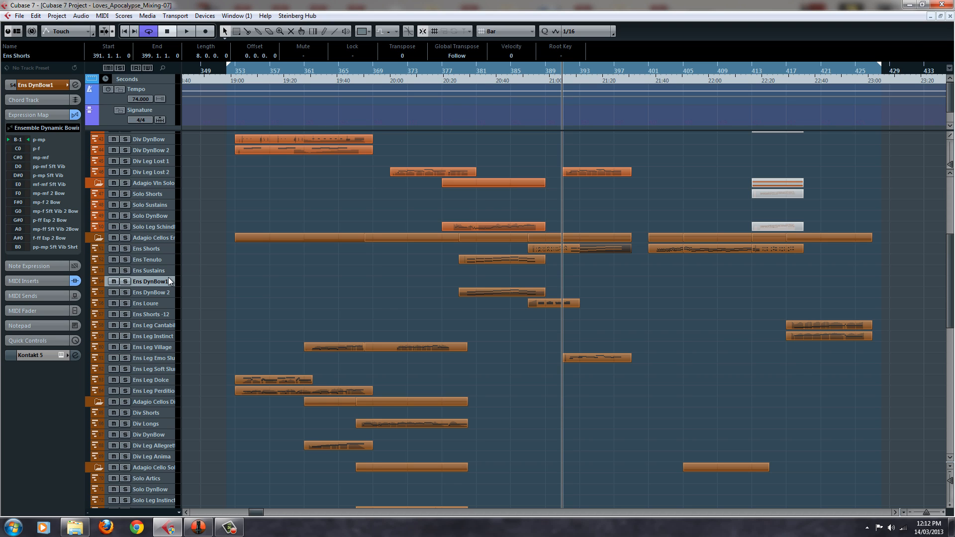
click(171, 256)
click(169, 238)
click(168, 256)
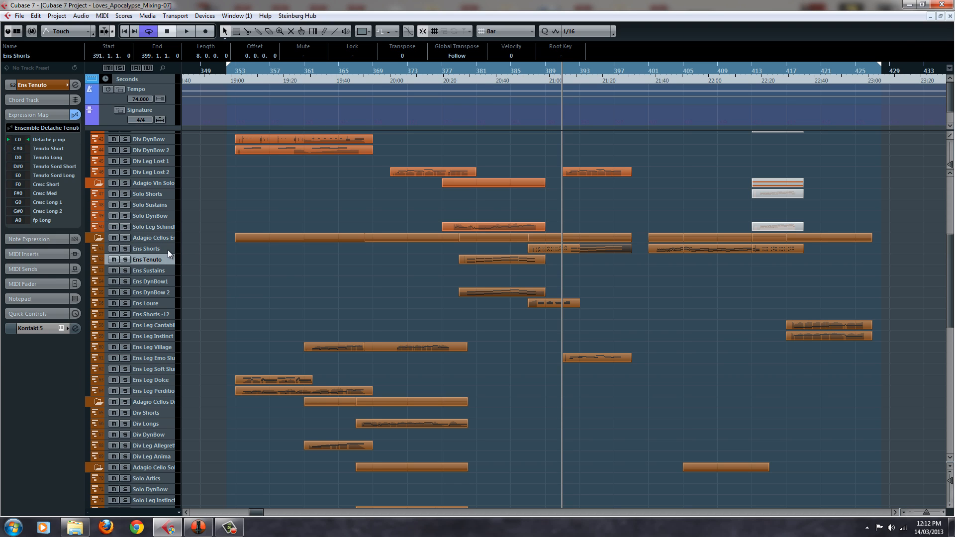
click(168, 249)
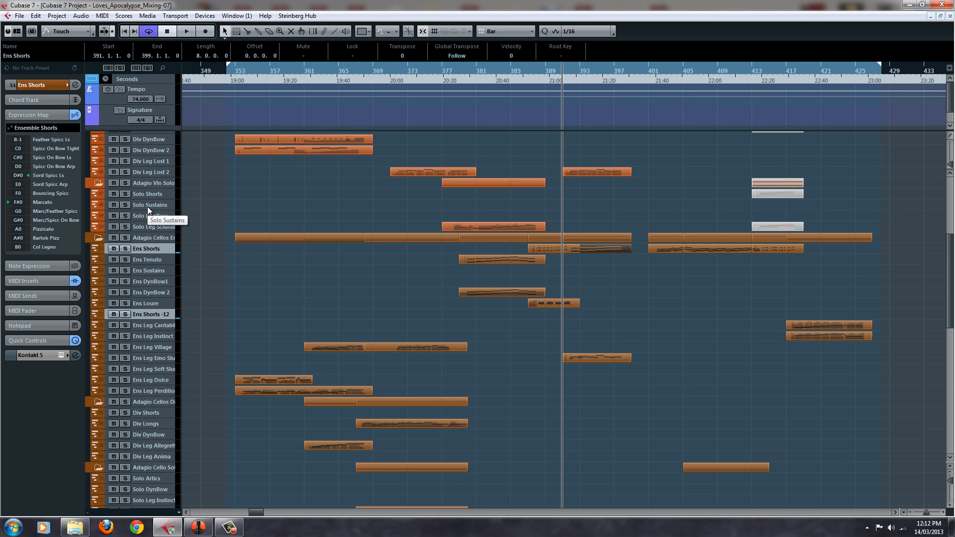
Point out the Albion Lo track, return to the Adagio cello tracks and clear the event selection
scroll(266, 288, down, 8)
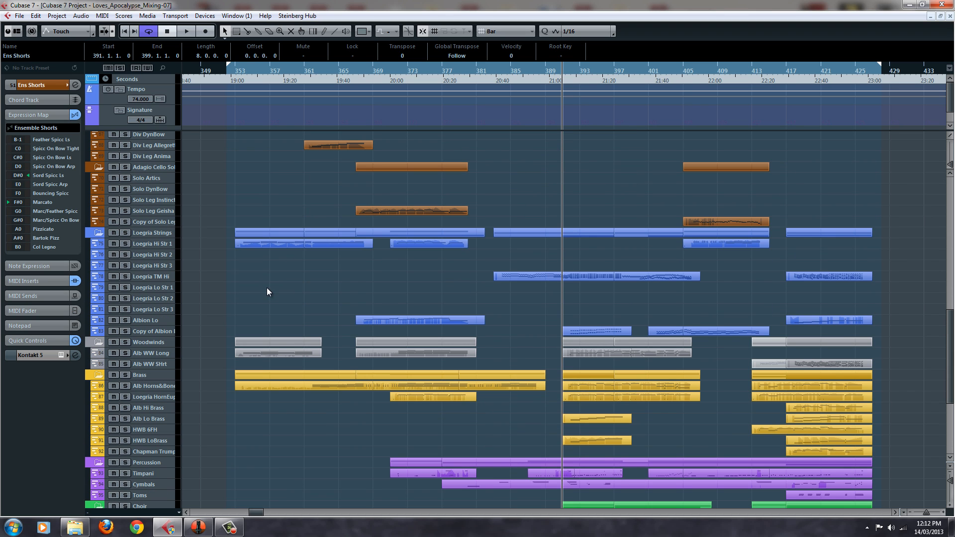
click(160, 320)
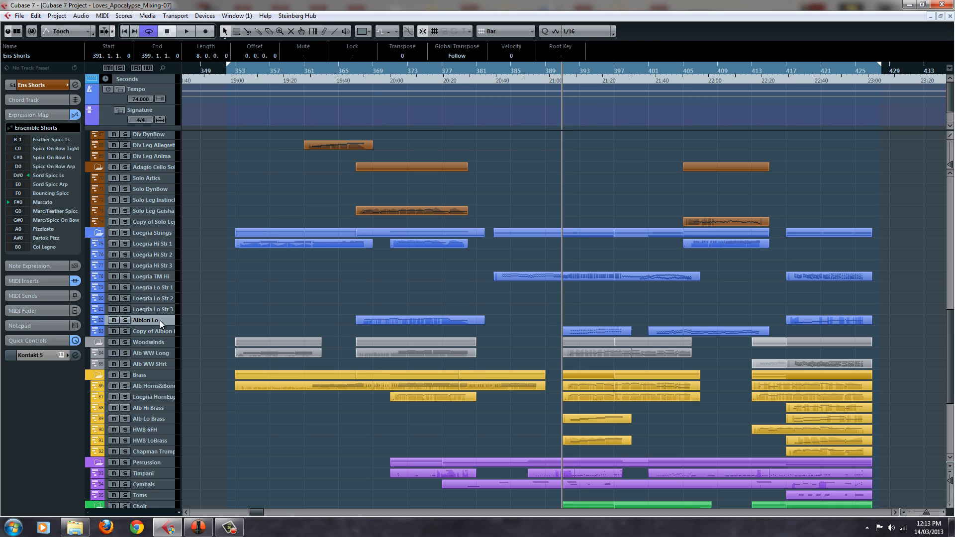
scroll(336, 279, up, 10)
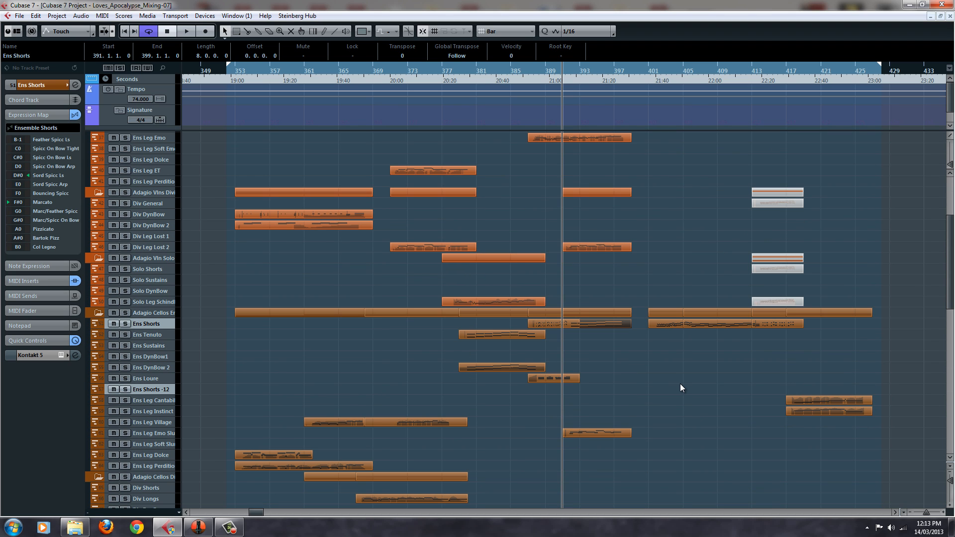
click(681, 385)
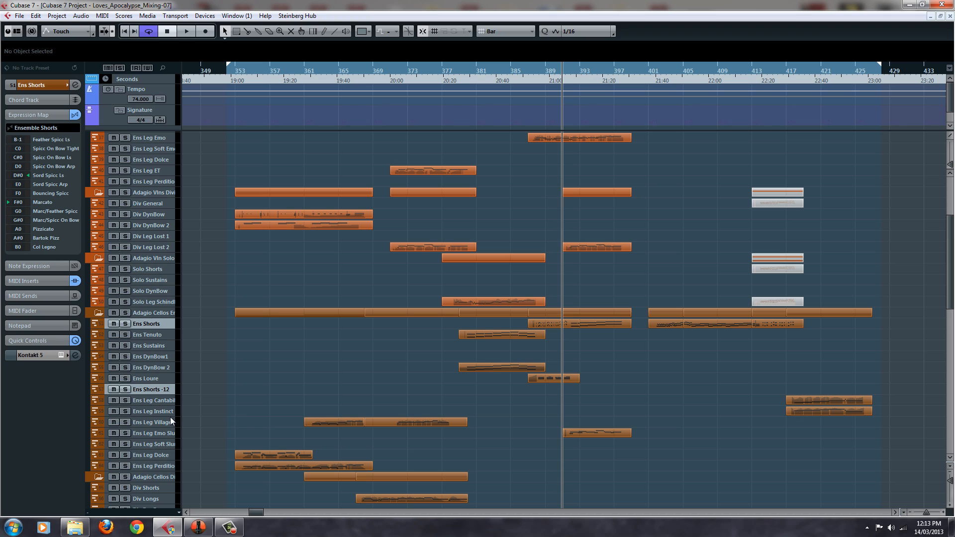
Select the Ens DynBow 2 track and open its Kontakt 5 instrument
click(168, 391)
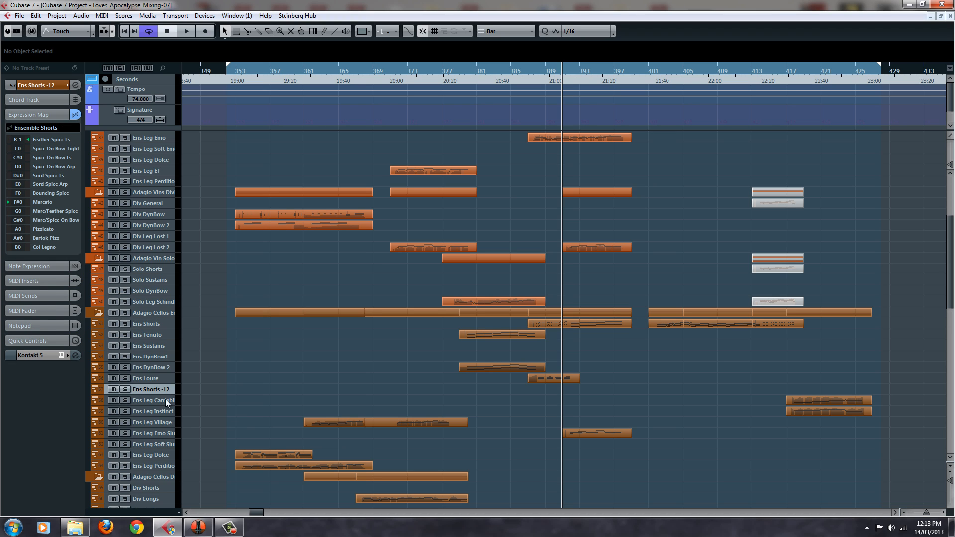
click(175, 377)
click(136, 369)
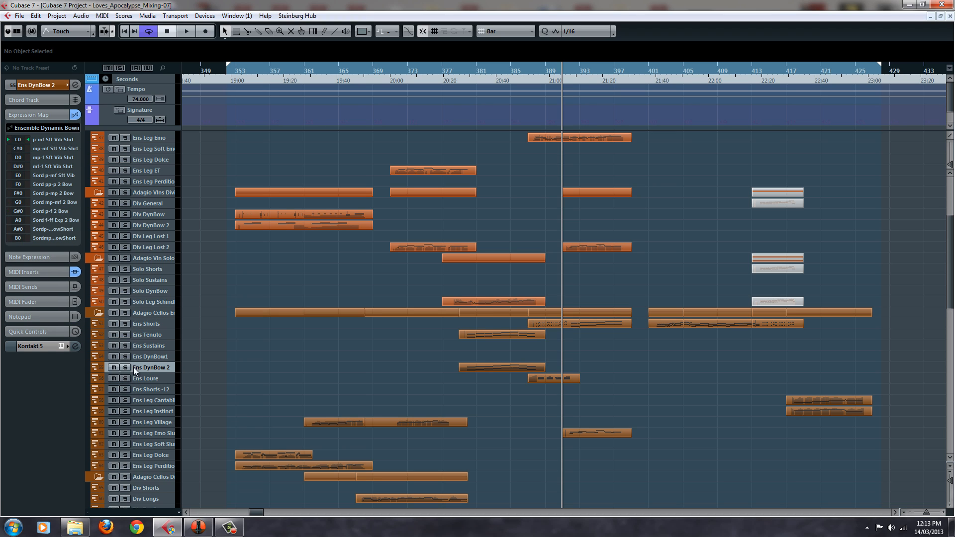
click(60, 346)
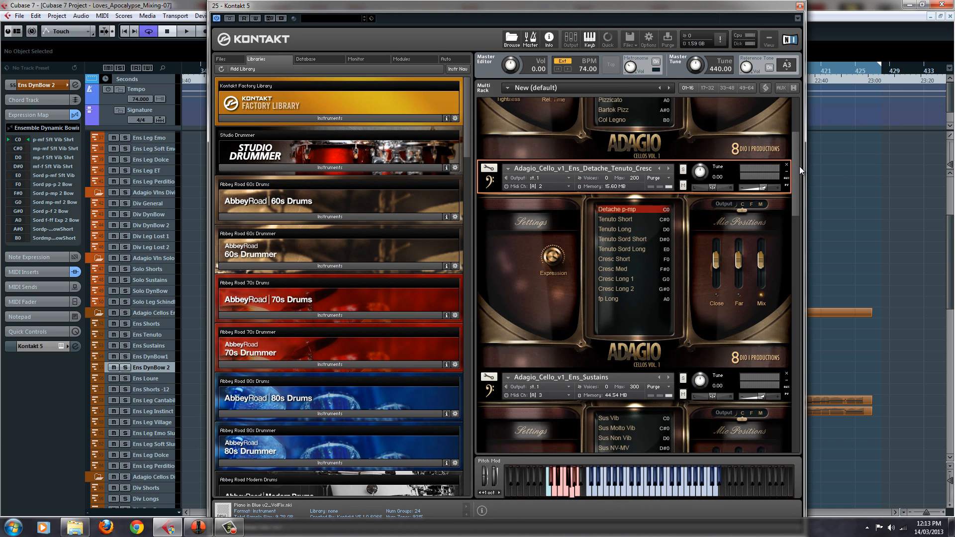
Go to the last instrument in the Kontakt rack and browse the Quick-Load library to the 8Dio Adagio Cellos Ensemble patches
drag(799, 166, 631, 456)
right_click(643, 438)
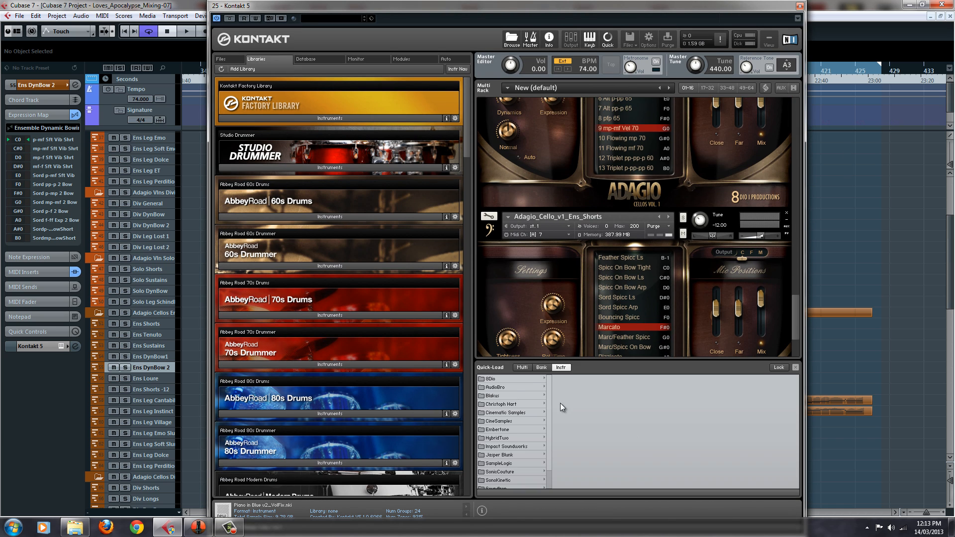
click(519, 378)
click(590, 378)
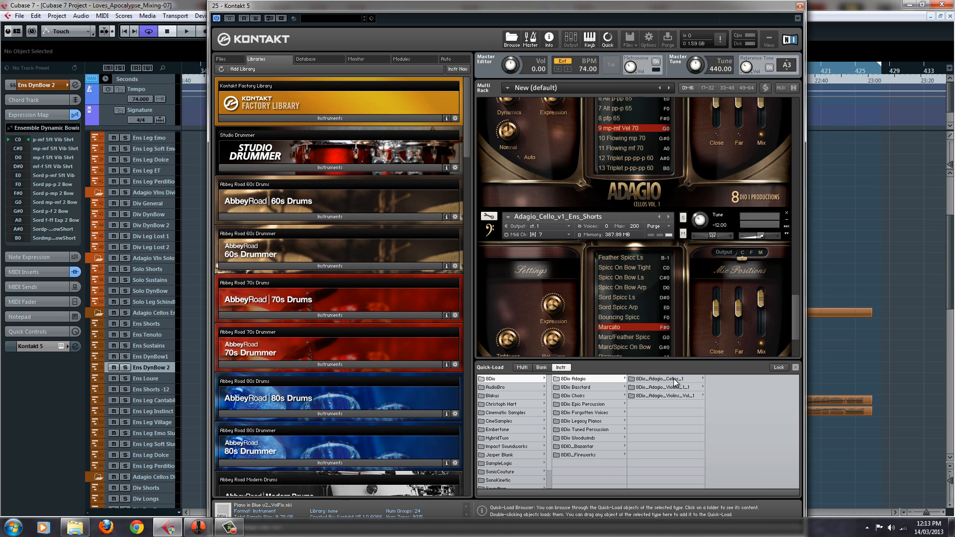
click(678, 379)
click(746, 379)
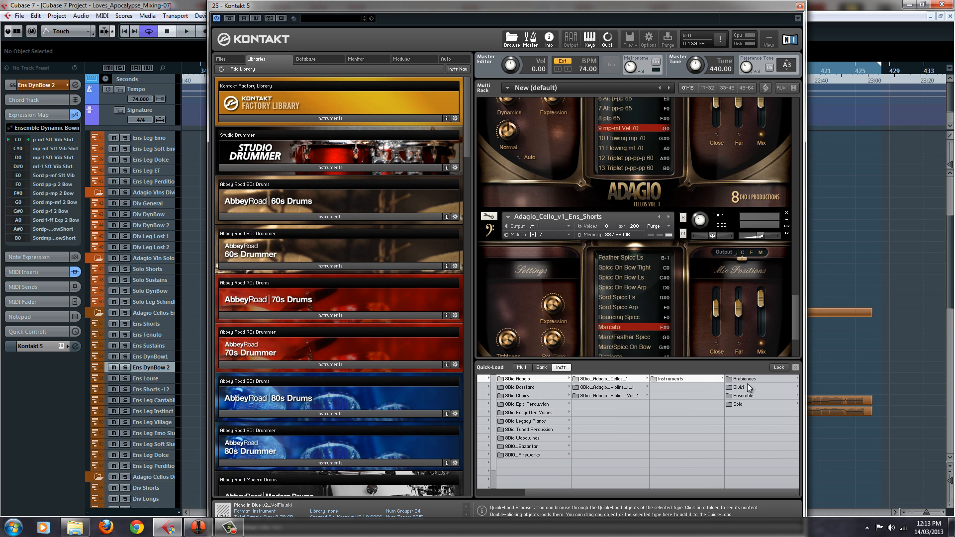
click(746, 395)
scroll(747, 446, down, 3)
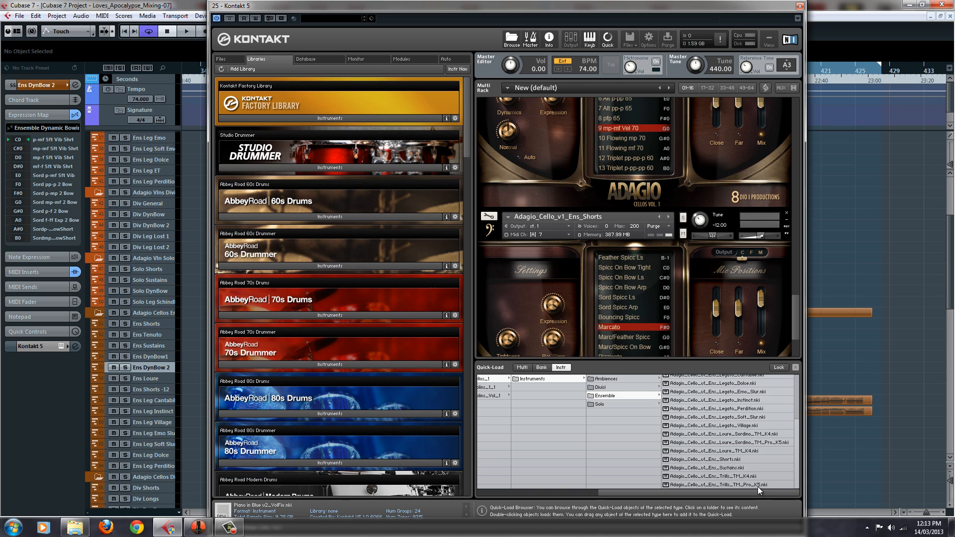
Load Adagio_Cello_v1_Ens_Trills_TM_Pro_K5.nki at the end of the rack and hide the Quick-Load browser
click(757, 487)
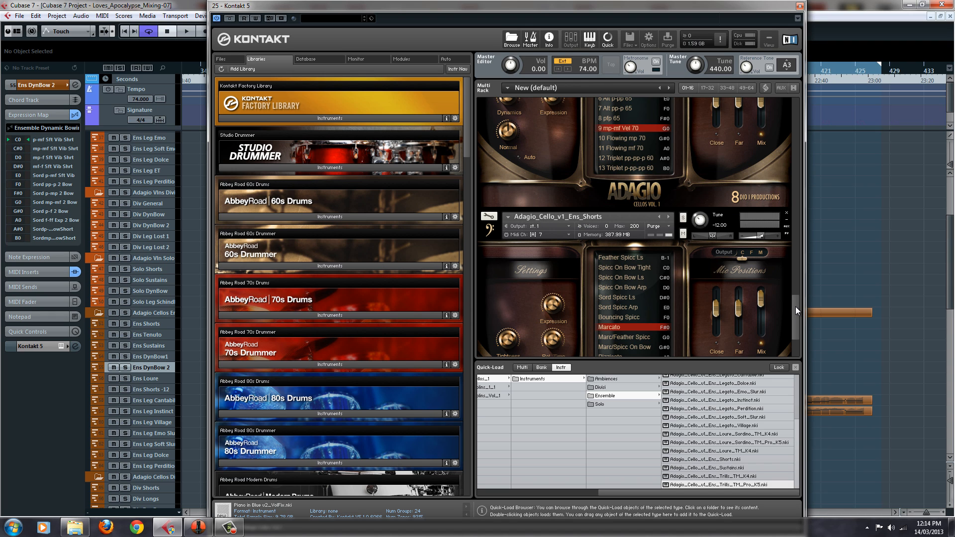
drag(794, 301, 794, 348)
right_click(767, 328)
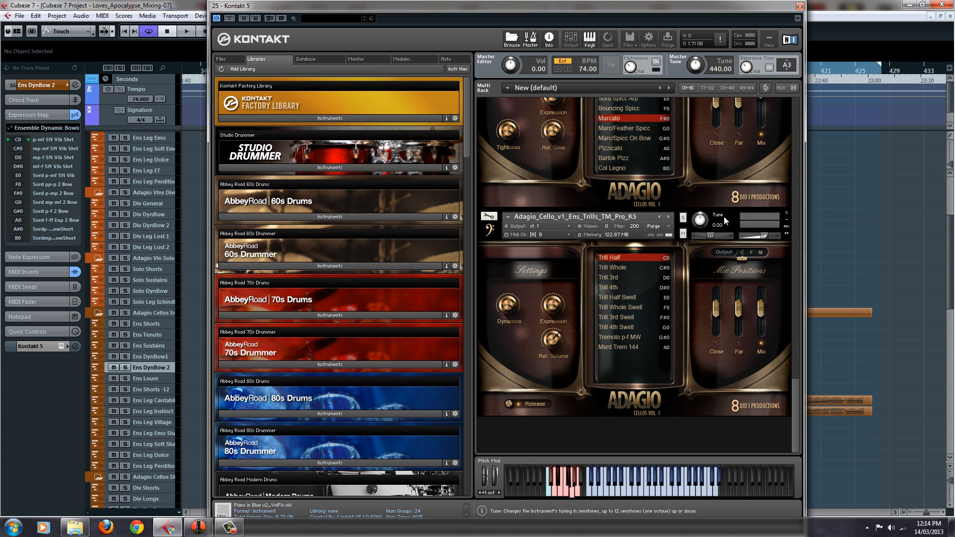
Set the trills patch to MIDI channel 7 on Port A and remove the Adagio_Cello_v1_Ens_Shorts instrument from the rack
click(568, 235)
mouse_move(577, 255)
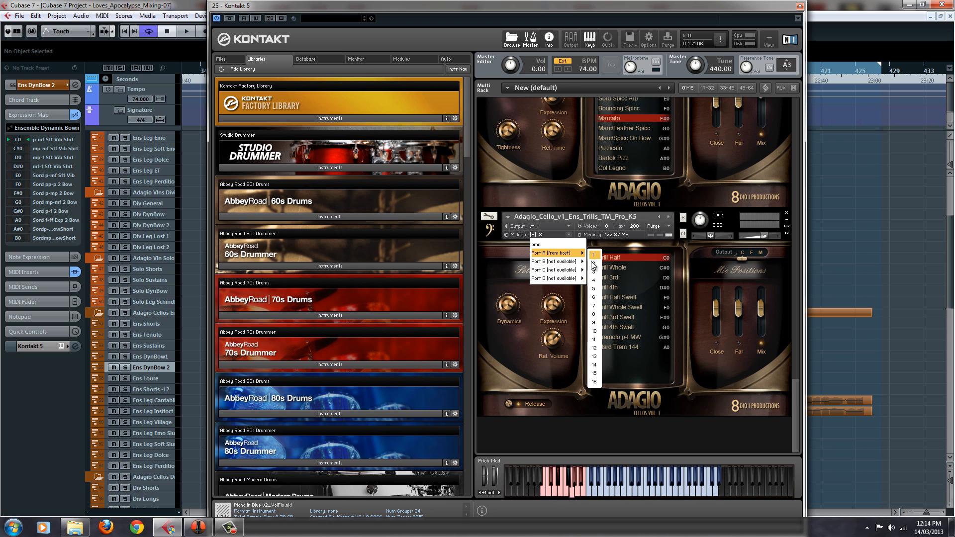
click(594, 306)
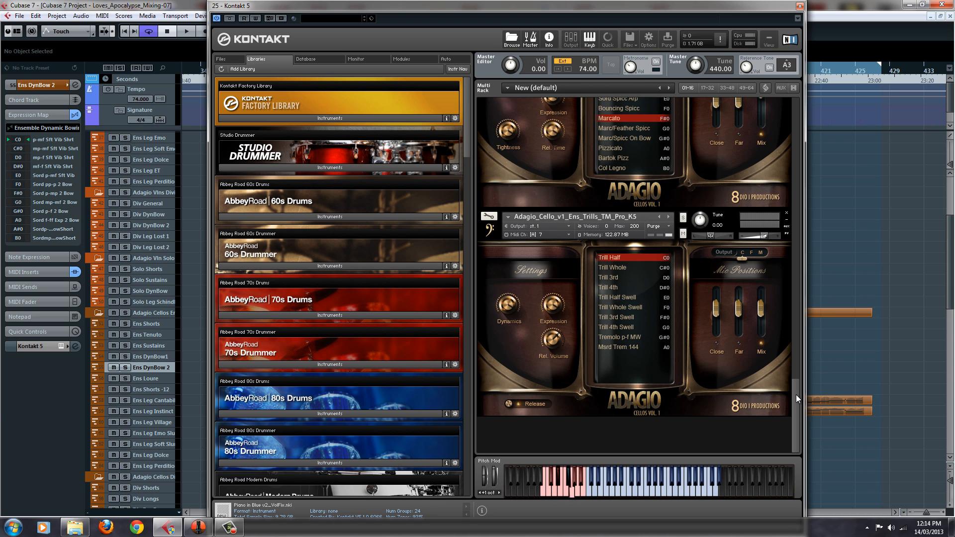
drag(796, 395, 796, 358)
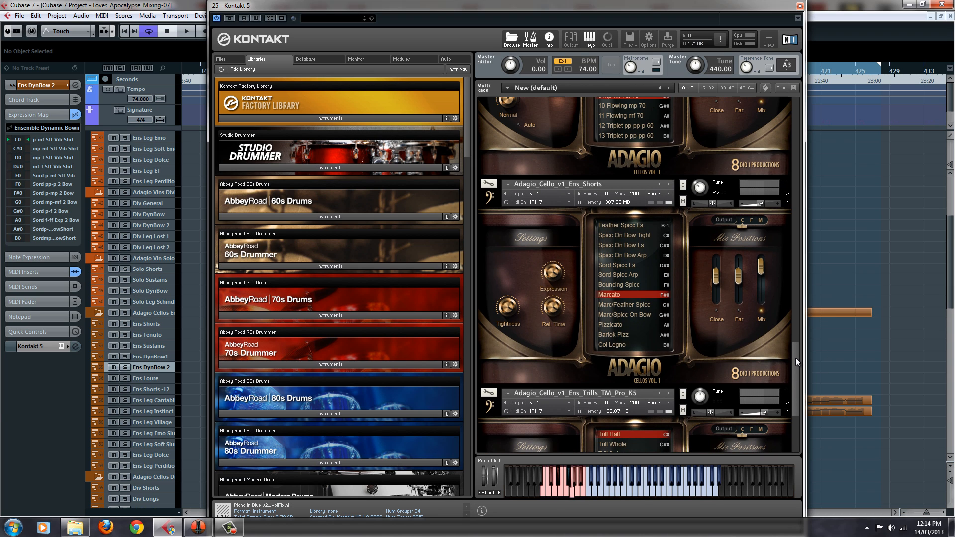
click(786, 182)
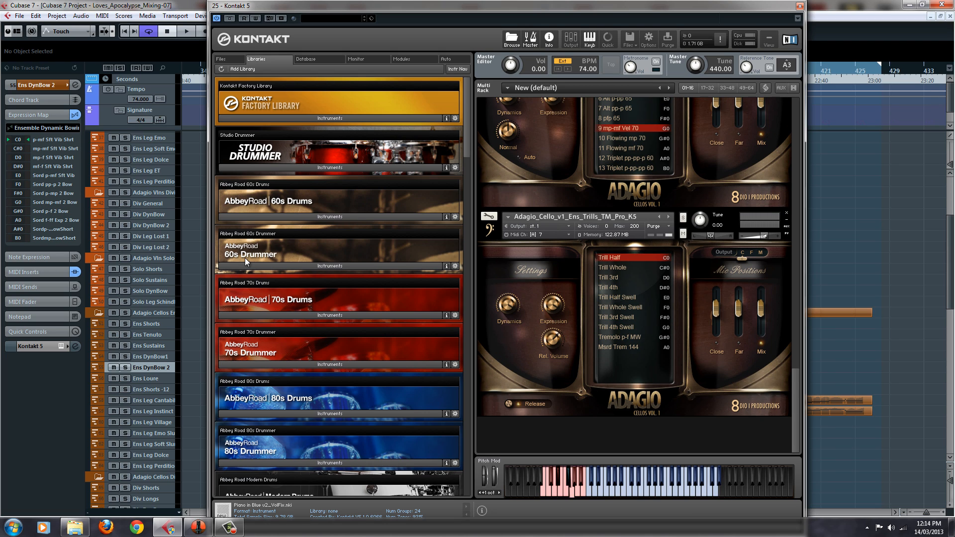
Select the Ens Shorts -12 track and audition the trills patch's articulations, ending on Msrd Trem 144
click(155, 390)
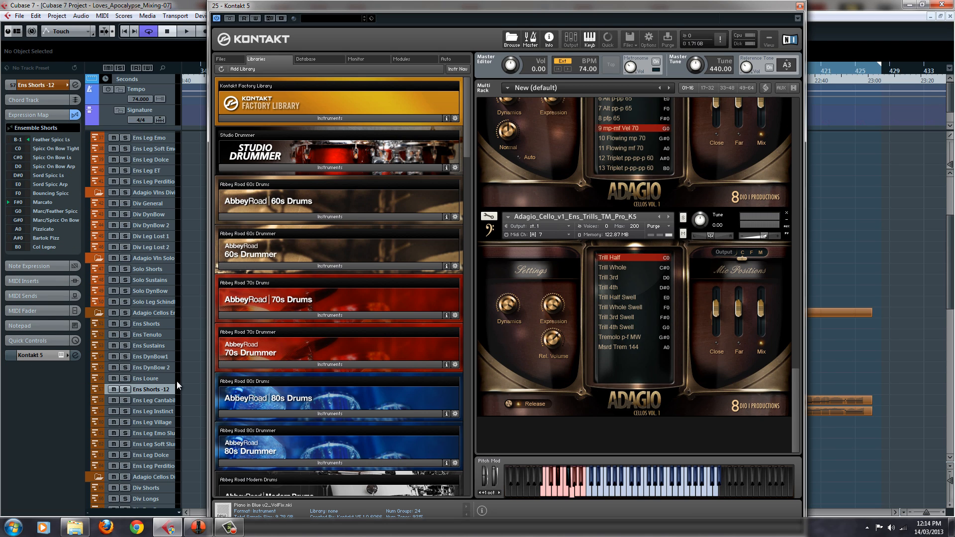
click(44, 113)
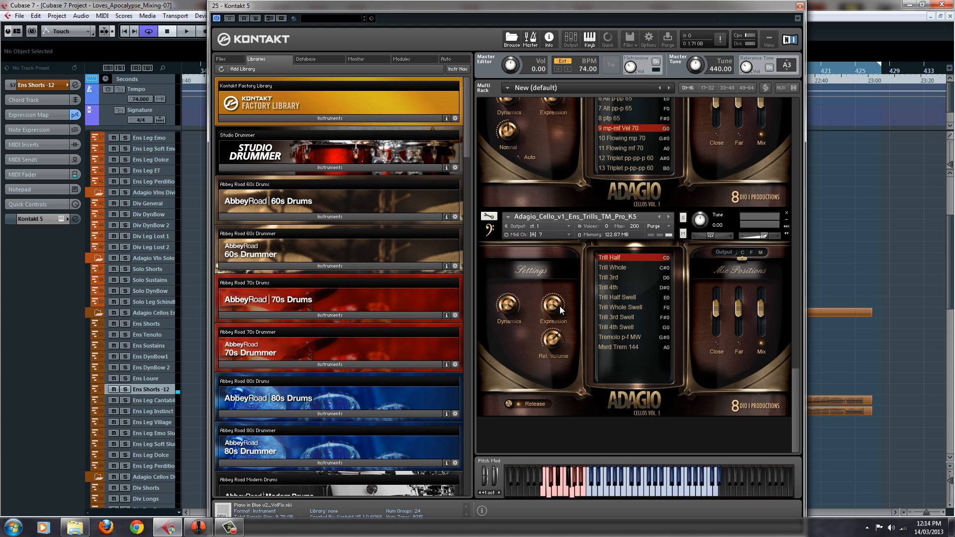
click(624, 268)
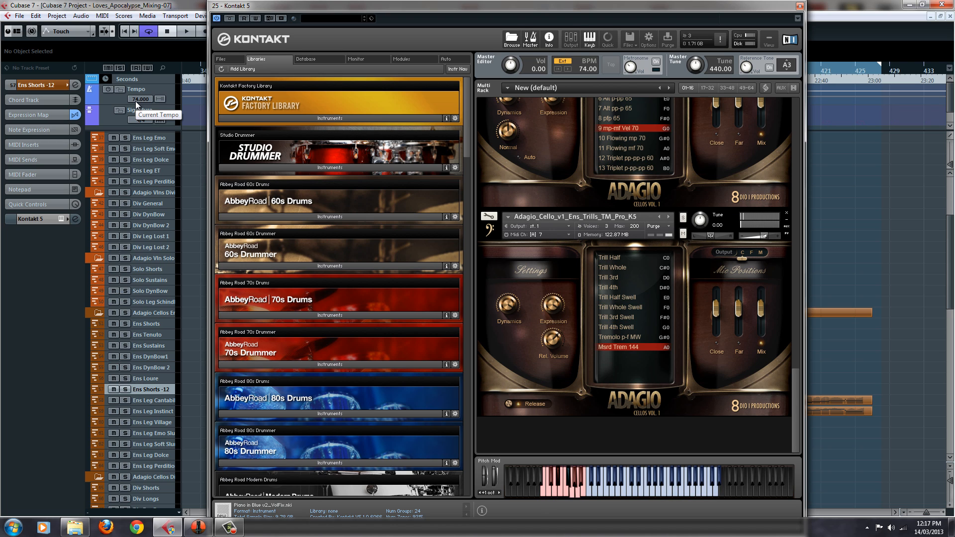
Replace the trills patch with Adagio_Cello_v1_Ens_Trills_LITE from the LITE folder and try its Msrd Trem 144 articulation
right_click(692, 427)
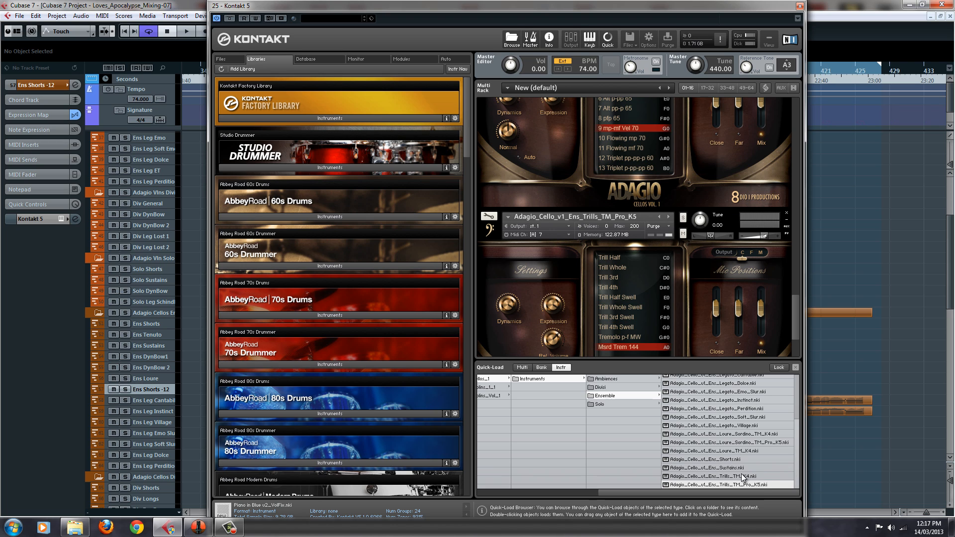
scroll(761, 465, up, 4)
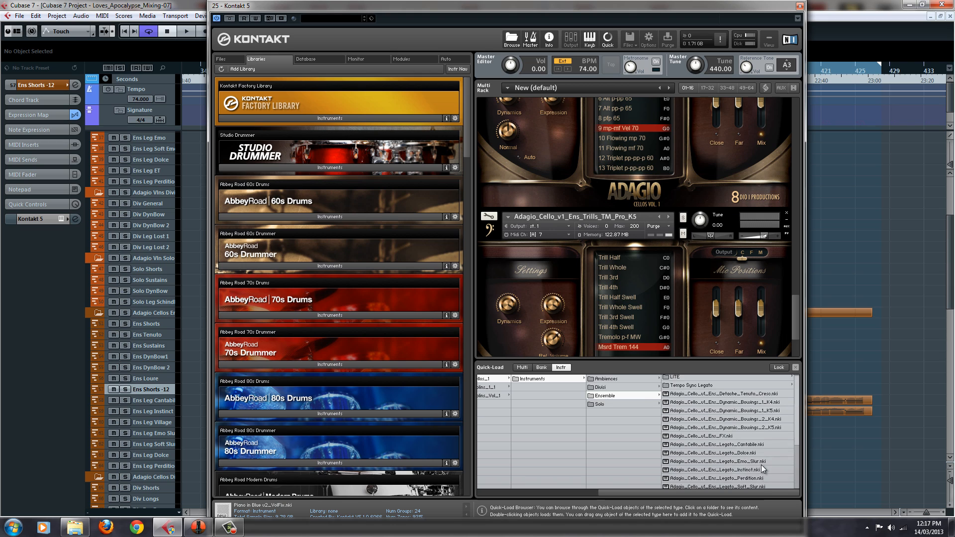
click(723, 379)
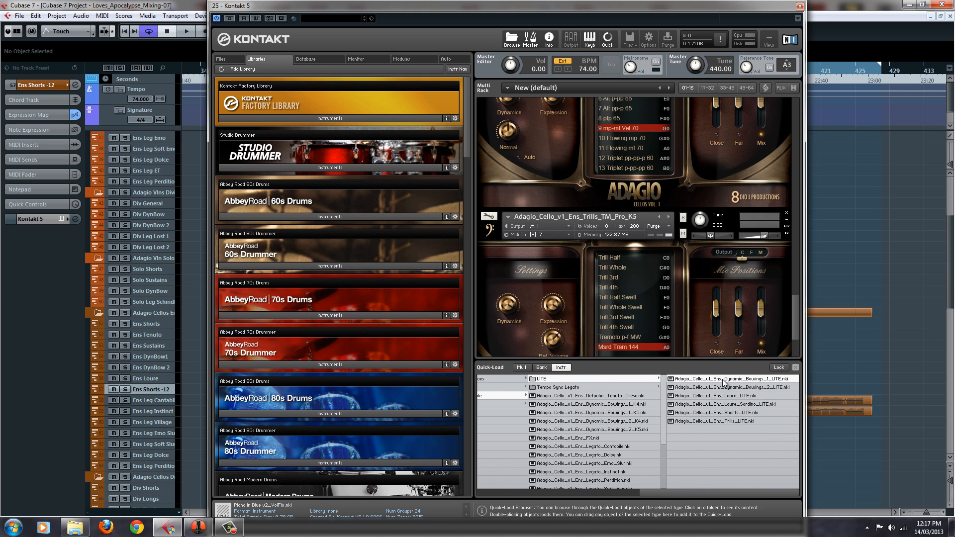
double_click(739, 421)
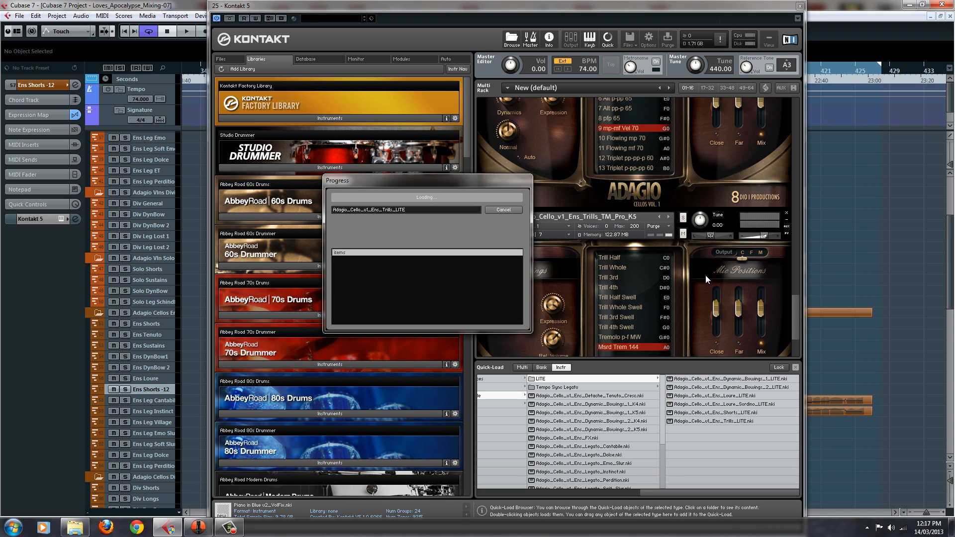
click(651, 348)
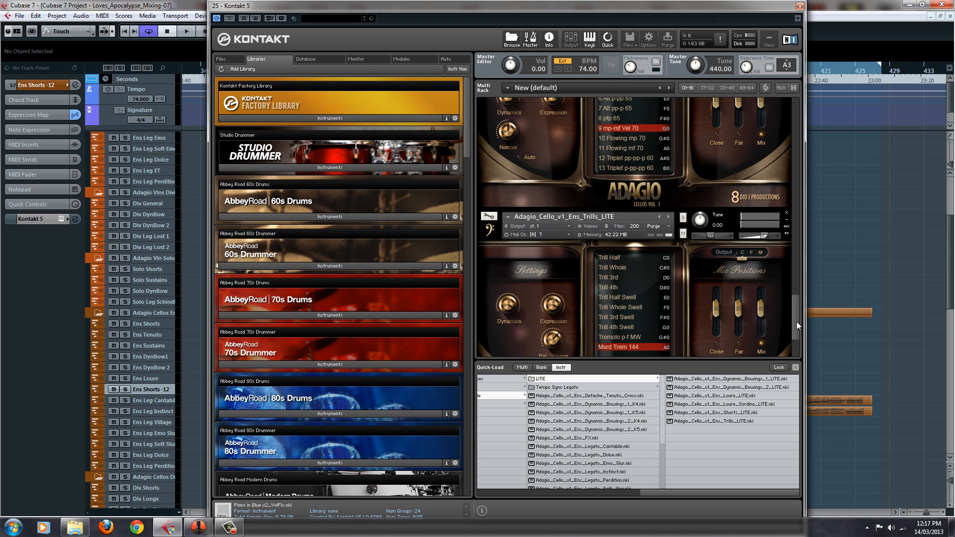
drag(796, 321, 797, 298)
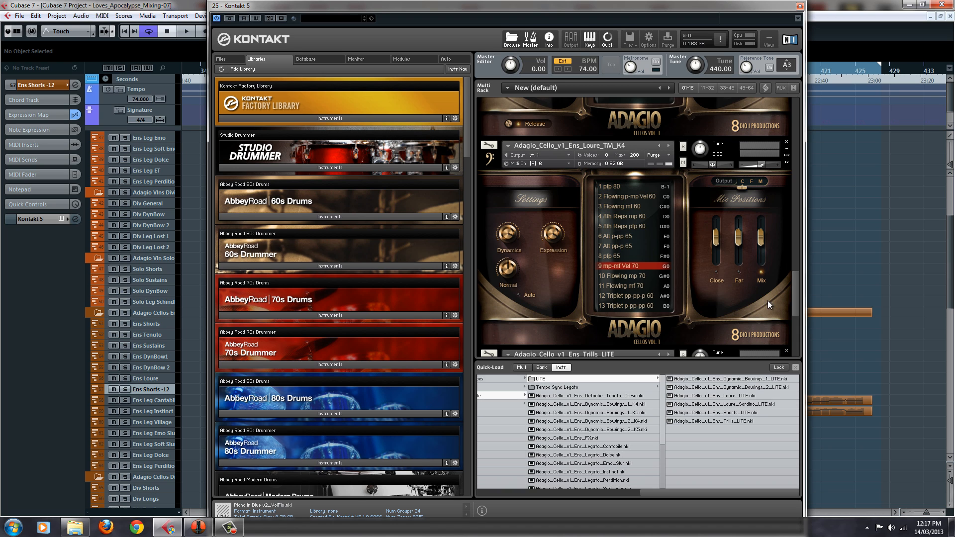
drag(795, 294, 798, 363)
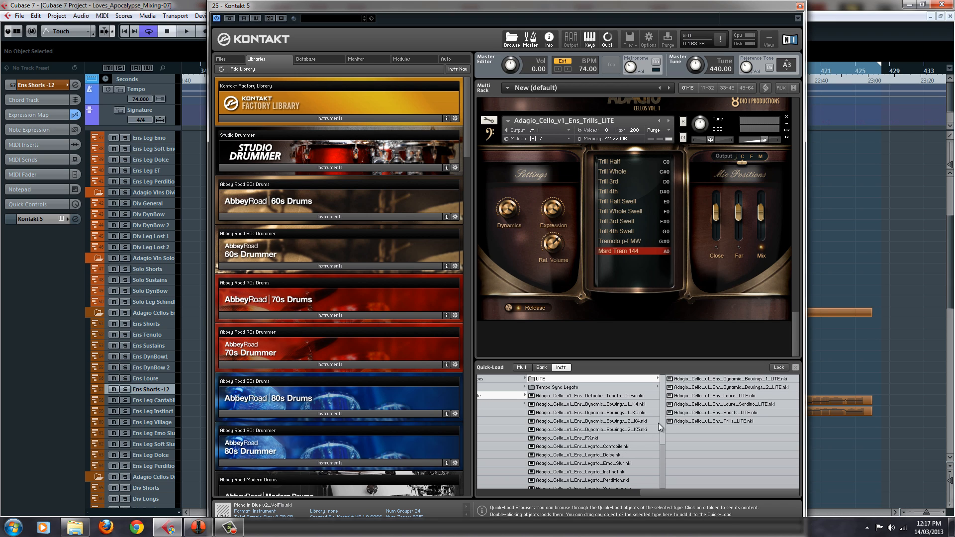
Replace the LITE patch with Adagio_Cello_v1_Ens_Trills_TM_Pro_K5 set to Msrd Trem 144, and briefly view its instrument editor
drag(661, 423, 625, 242)
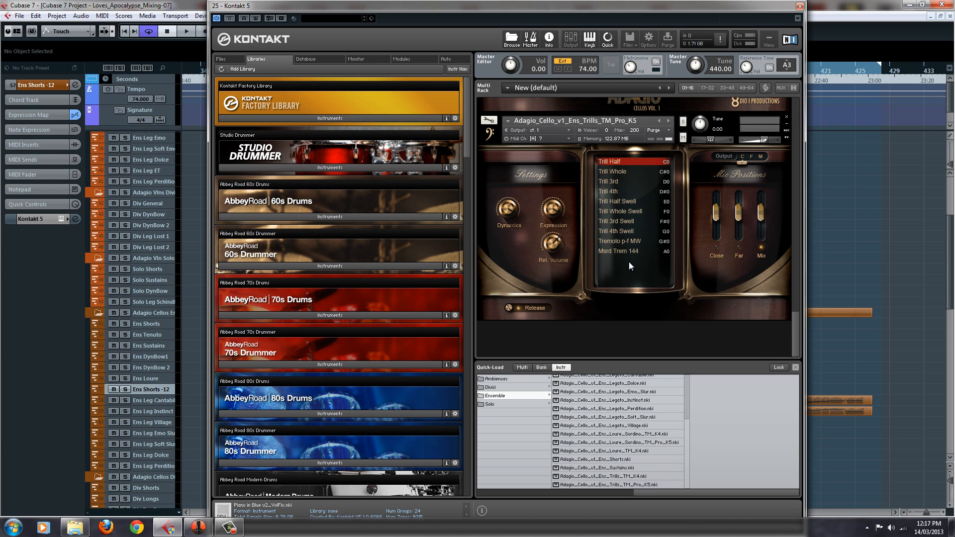
click(650, 251)
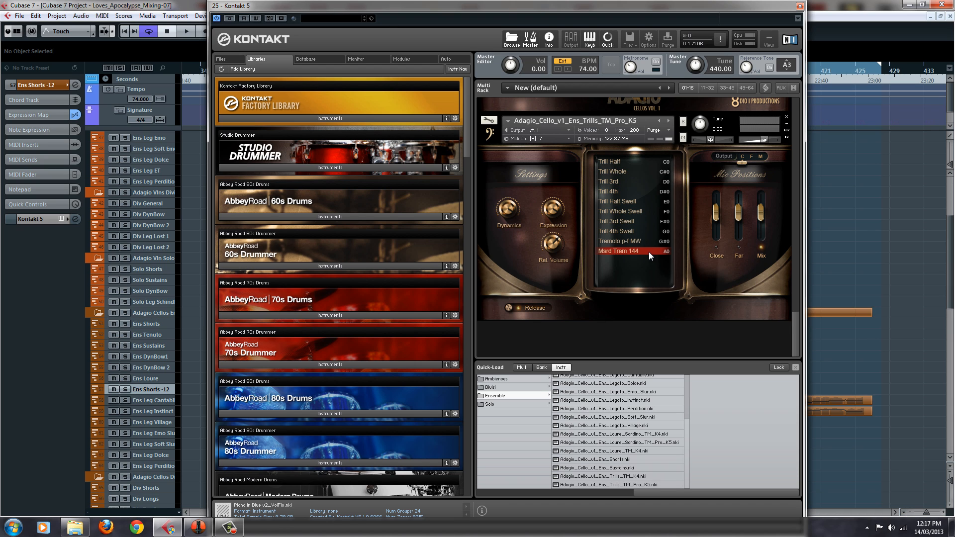
click(490, 120)
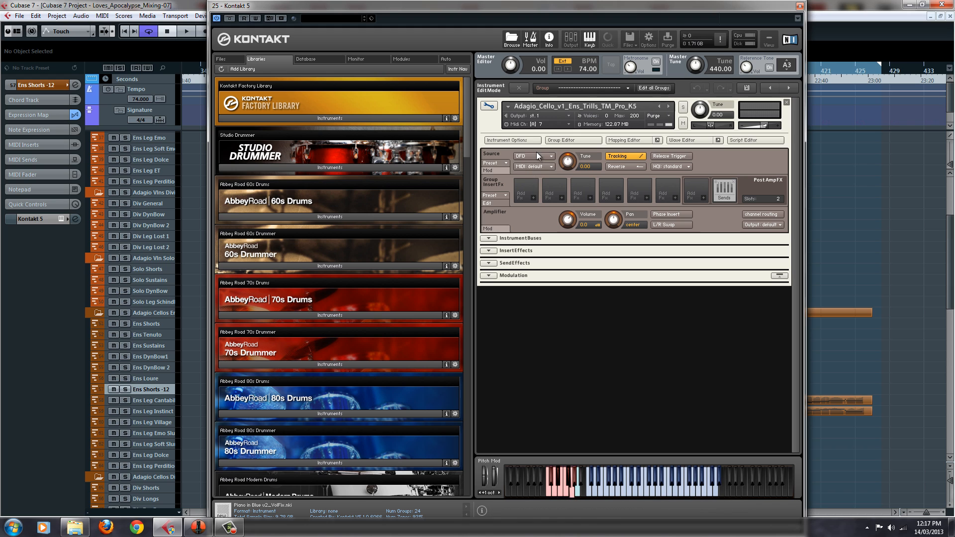
click(489, 106)
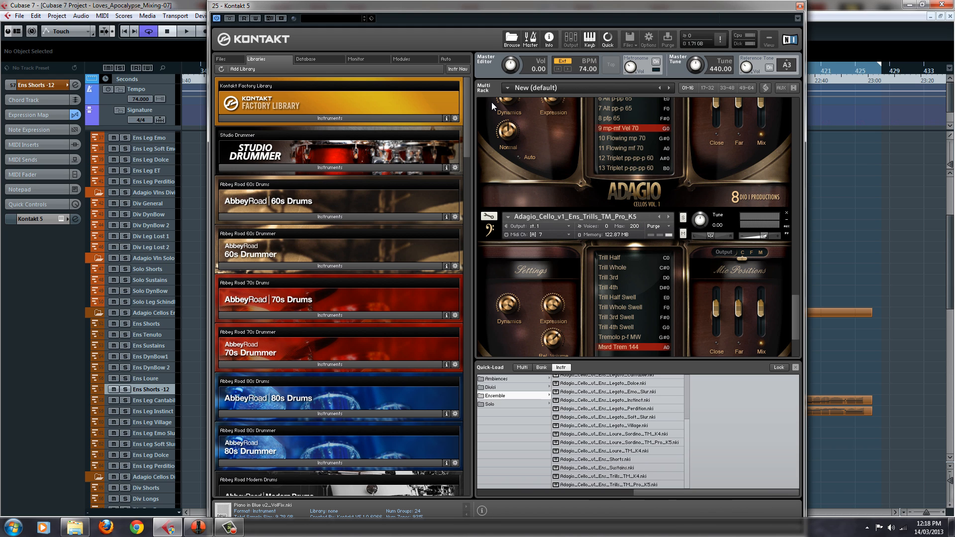
Briefly check the trills patch's instrument editor, hide the Quick-Load browser, and close the ensemble cello Kontakt window
right_click(700, 333)
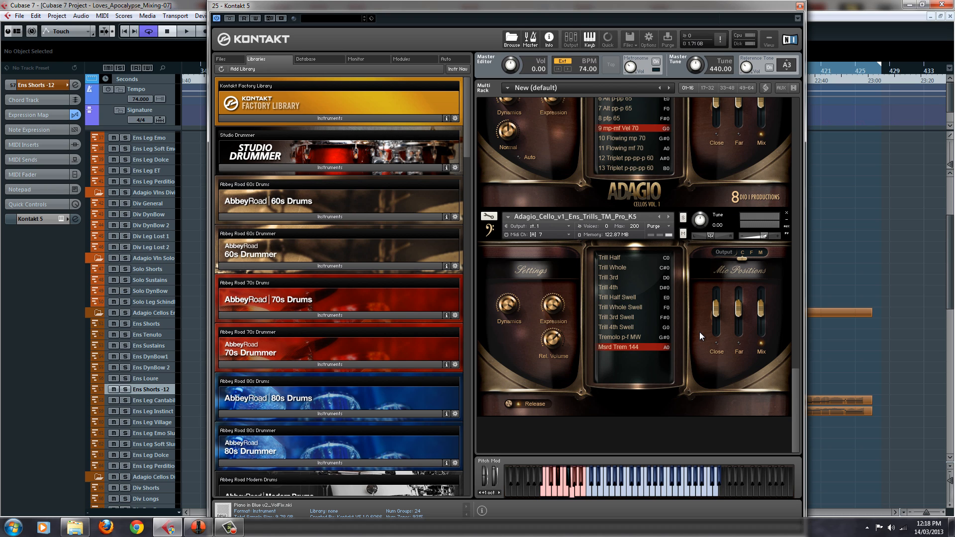
click(489, 217)
click(491, 103)
right_click(673, 425)
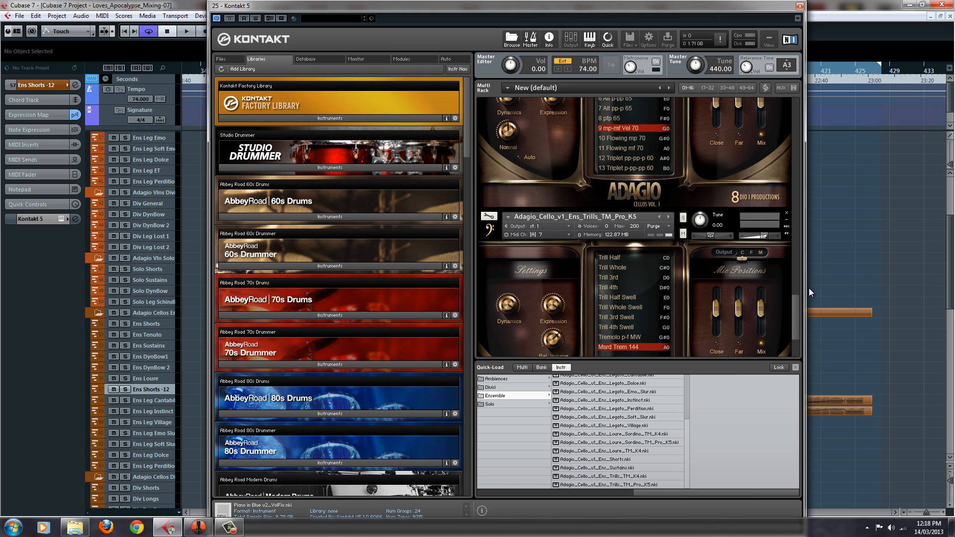
right_click(699, 340)
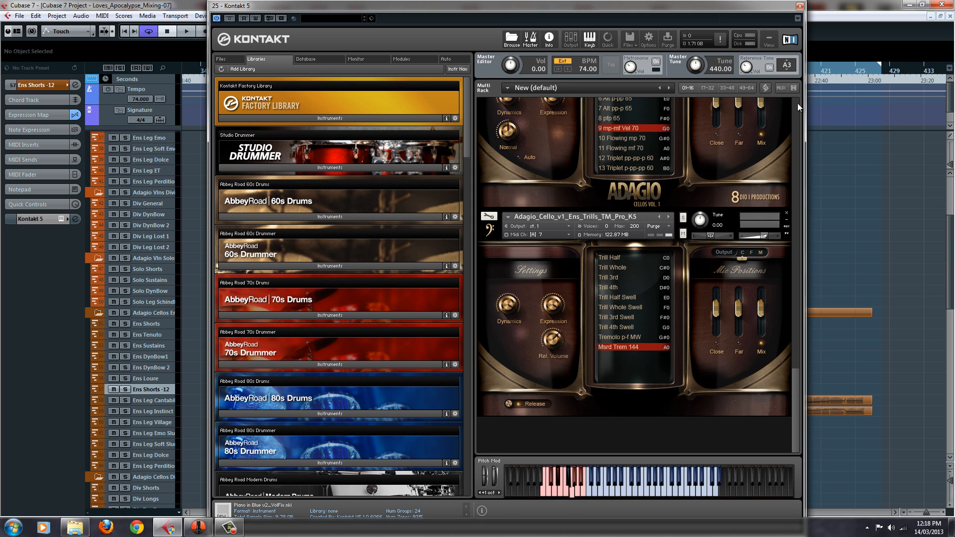
click(800, 6)
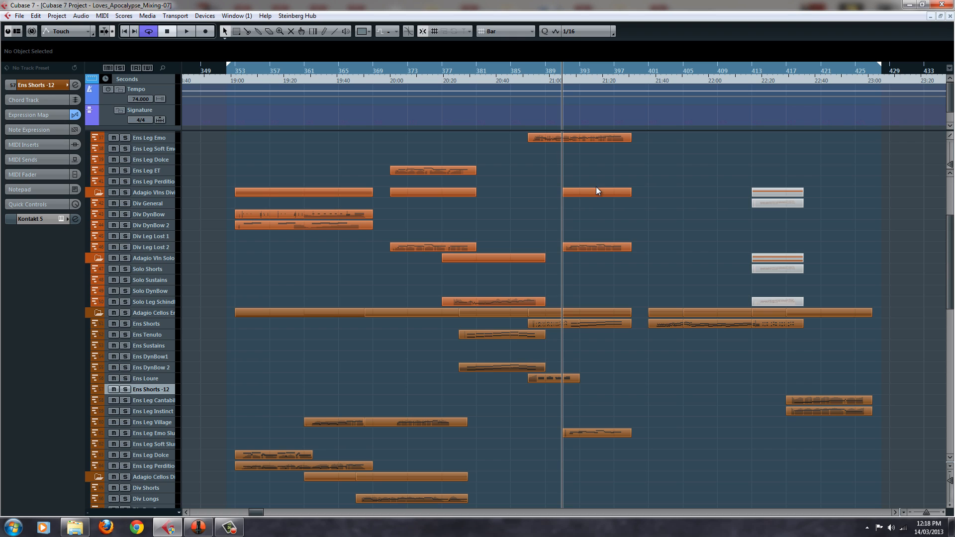
Select the Div Leg Allegretto track, open its Kontakt instrument, and audition the Adagio_Cello_v1_Legato_Allegretto patch on Medium Arc
scroll(597, 191, down, 5)
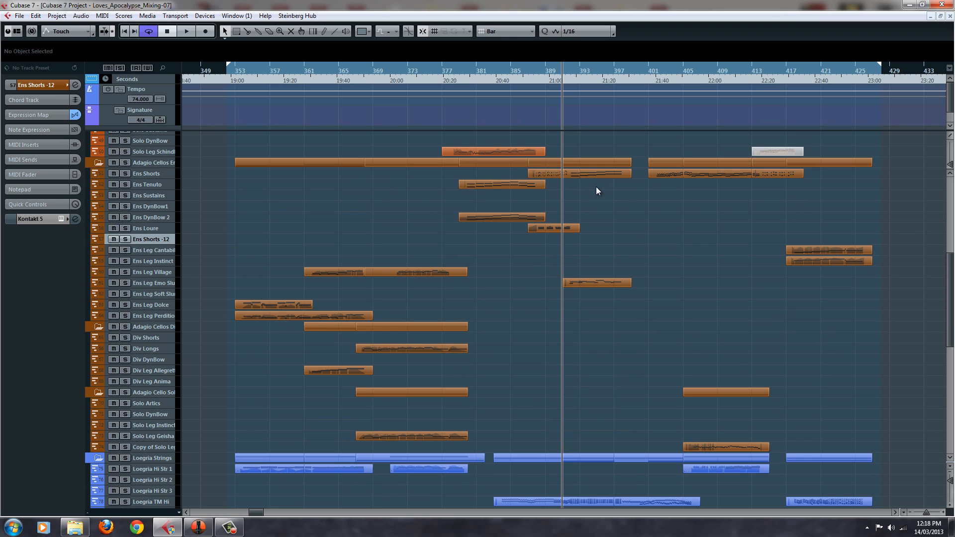
click(167, 341)
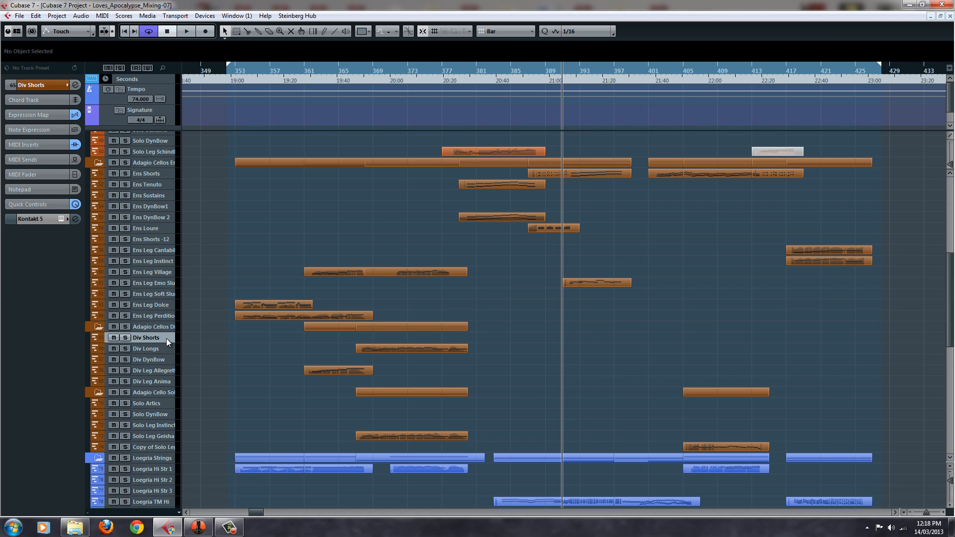
key(Down)
key(Down)
click(165, 340)
click(168, 369)
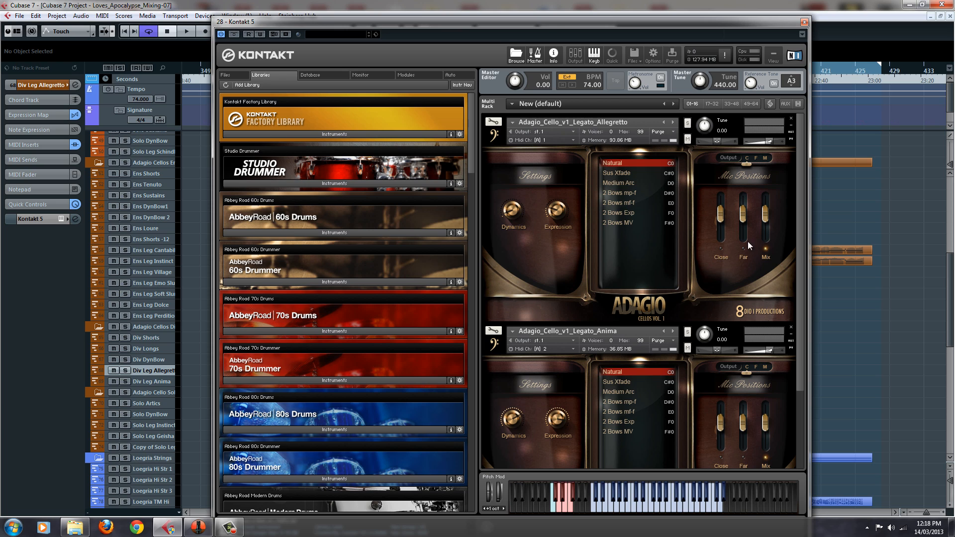
mouse_move(801, 163)
mouse_down()
mouse_move(801, 207)
mouse_move(801, 147)
mouse_up()
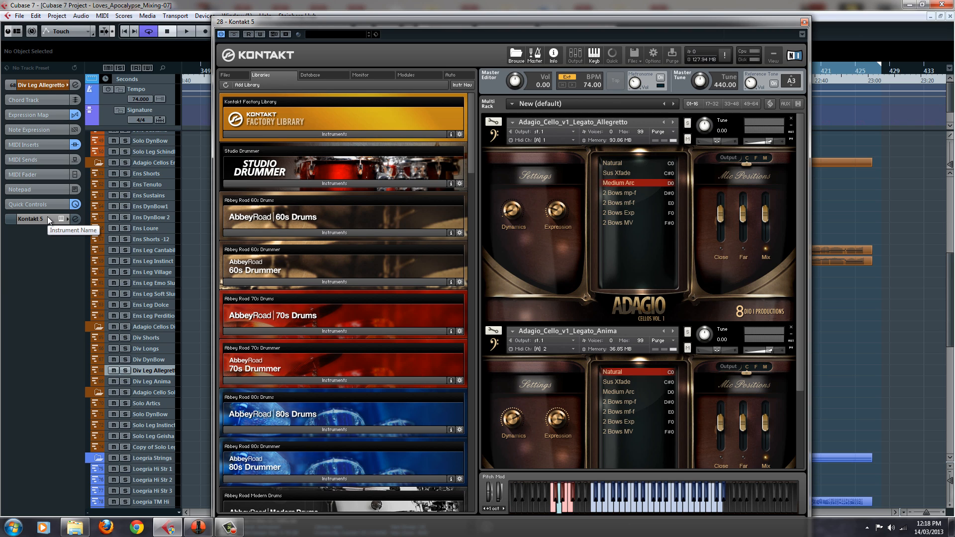
click(622, 116)
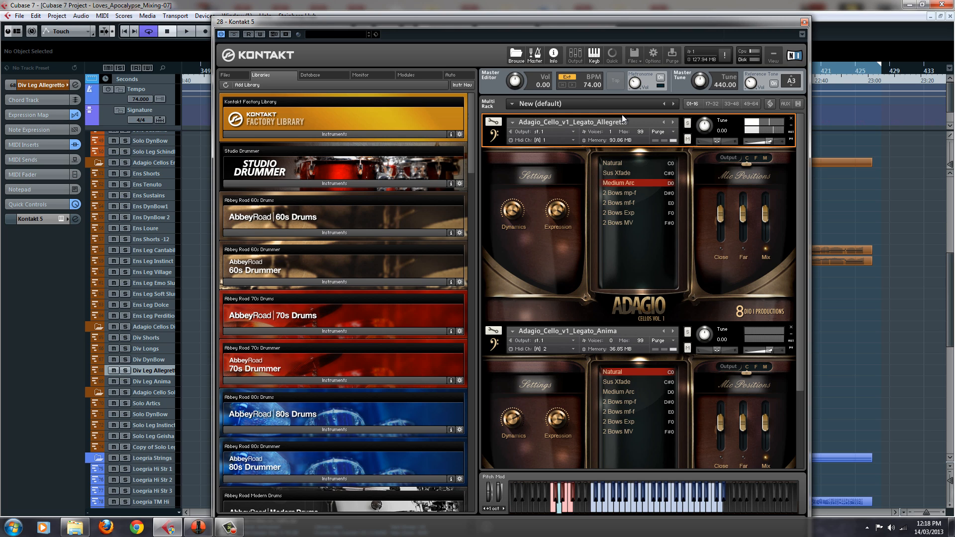
Audition the Legato_Anima patch on Div Leg Anima, and layer it with Div Leg Allegretto using the 2 Bows Exp articulation
click(566, 330)
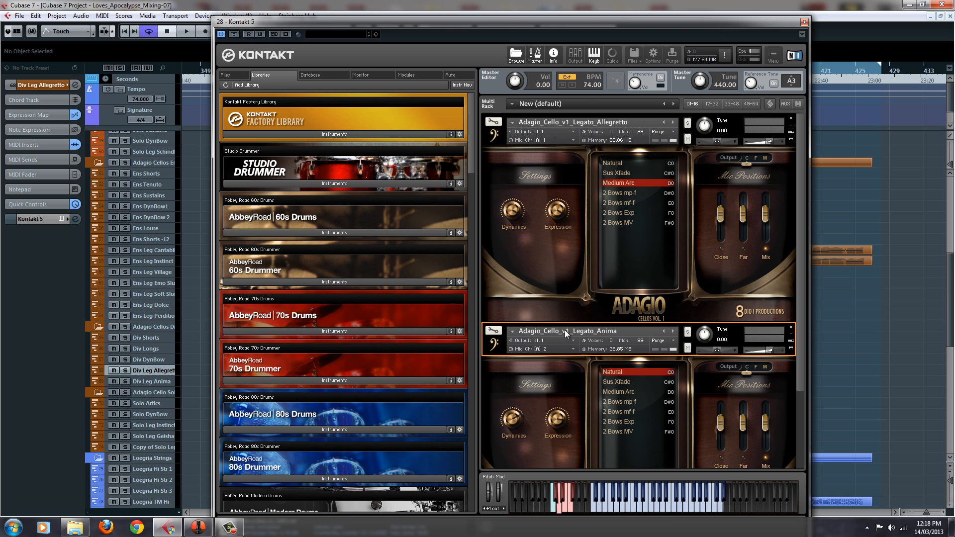
click(166, 386)
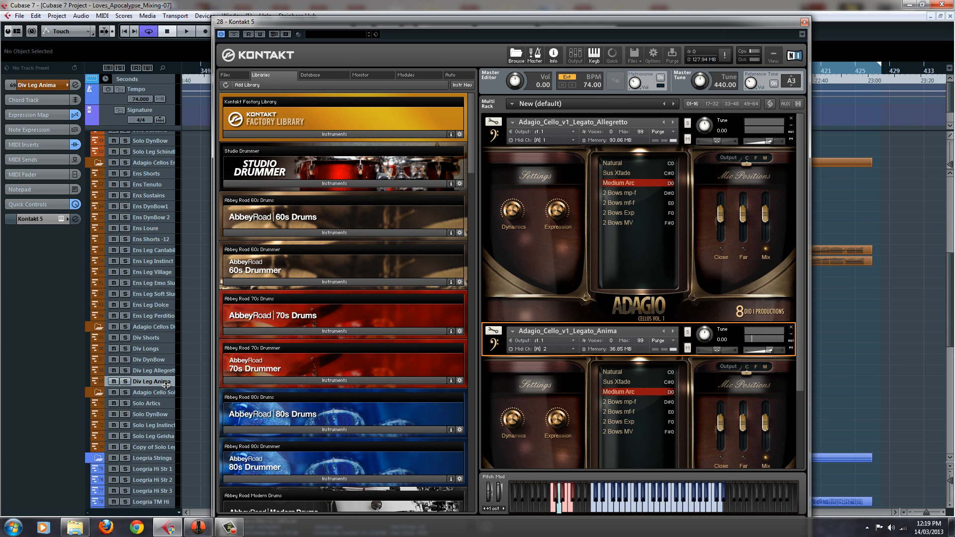
click(158, 371)
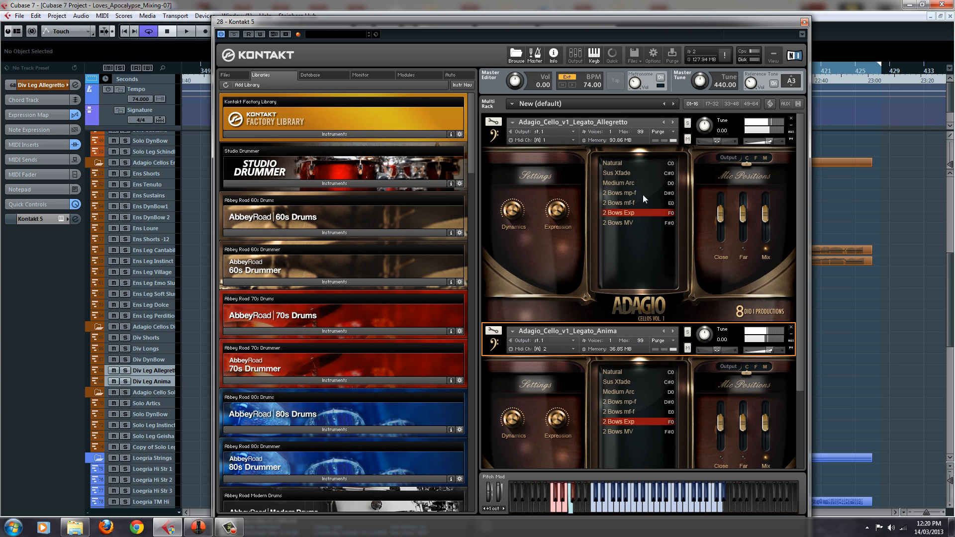
click(803, 22)
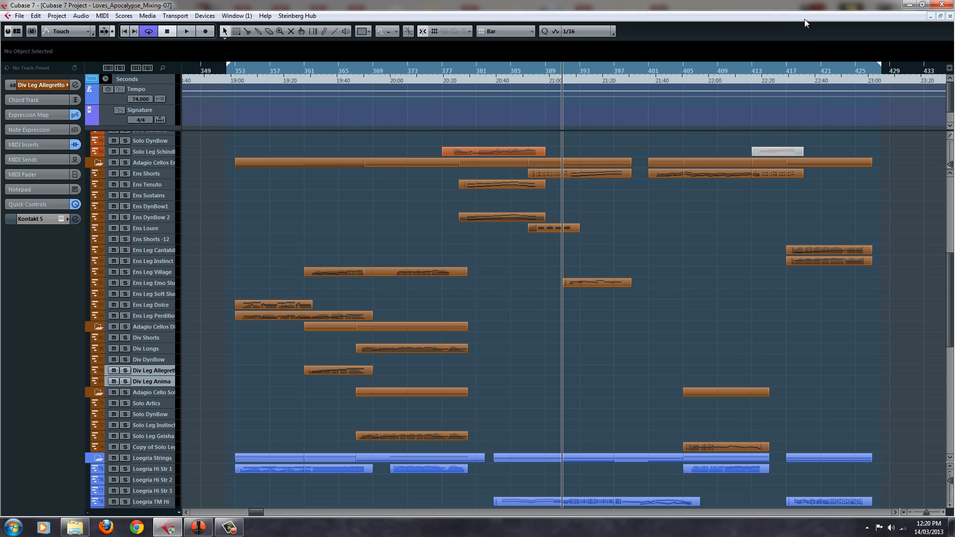
Place the playhead at bar 361 and solo the Div Leg Allegretto track together with the Adagio Cellos Ens folder
click(312, 73)
click(305, 73)
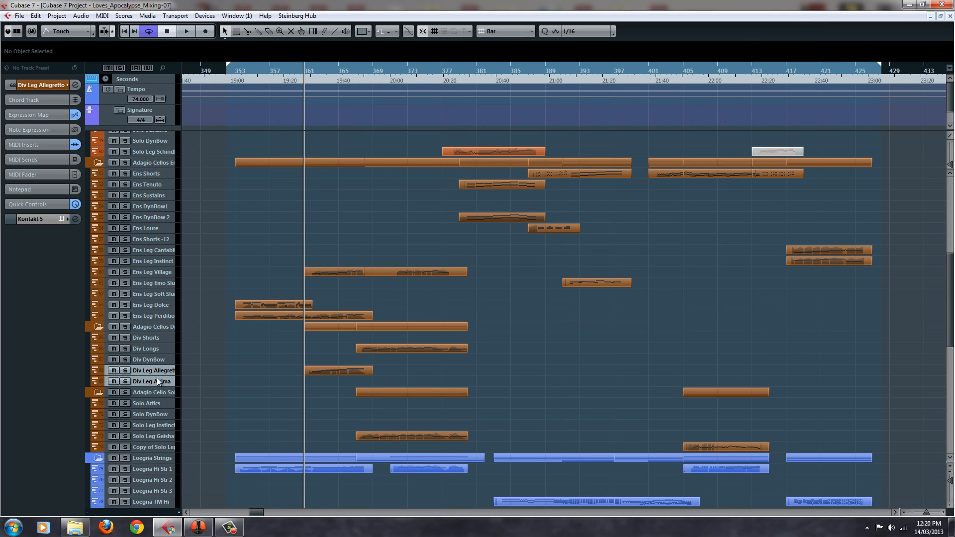
click(126, 370)
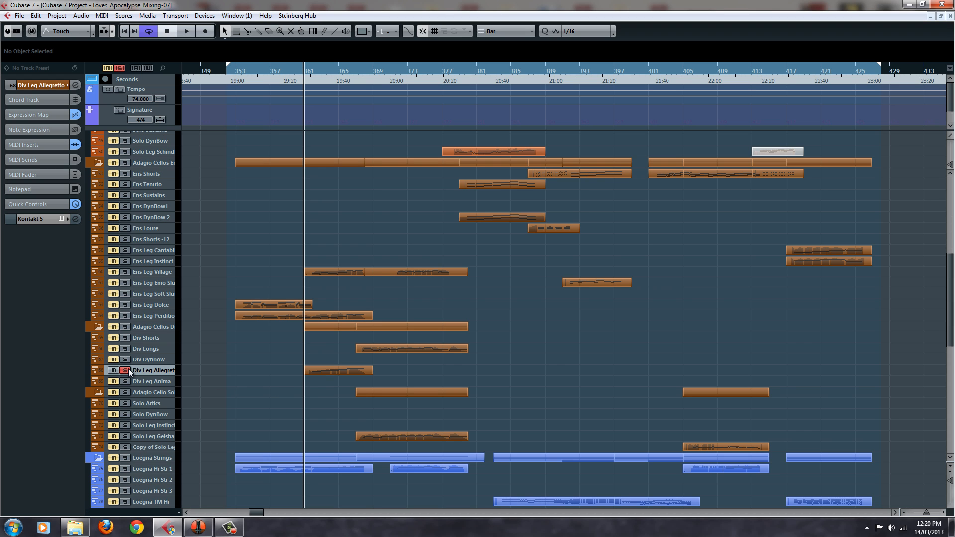
click(126, 163)
scroll(128, 174, up, 9)
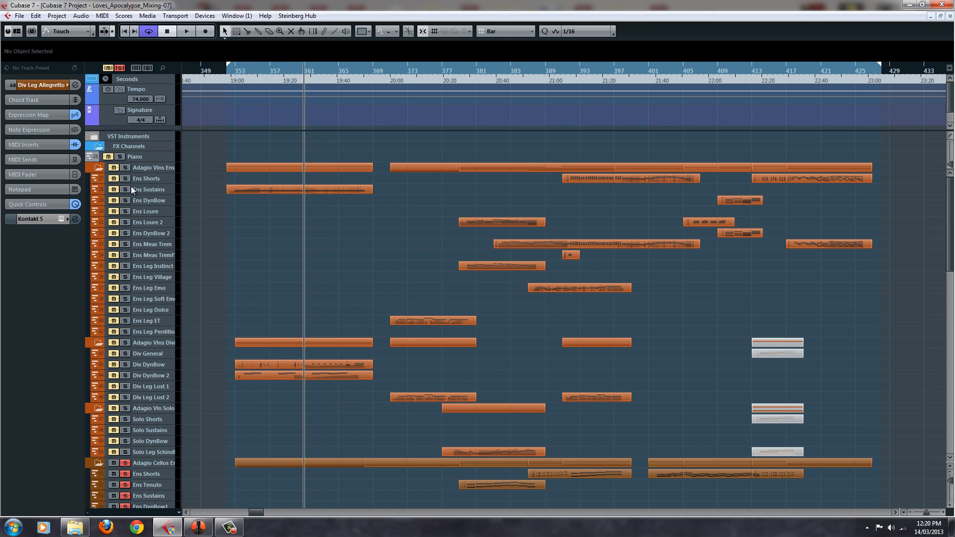
scroll(132, 190, down, 9)
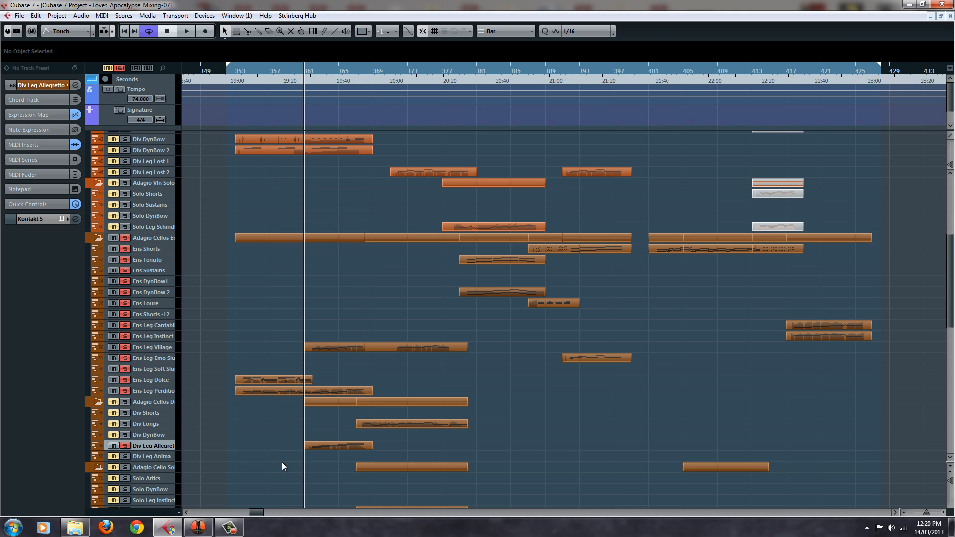
Play back the soloed divisi legato and ensemble cello parts from bar 361
key(space)
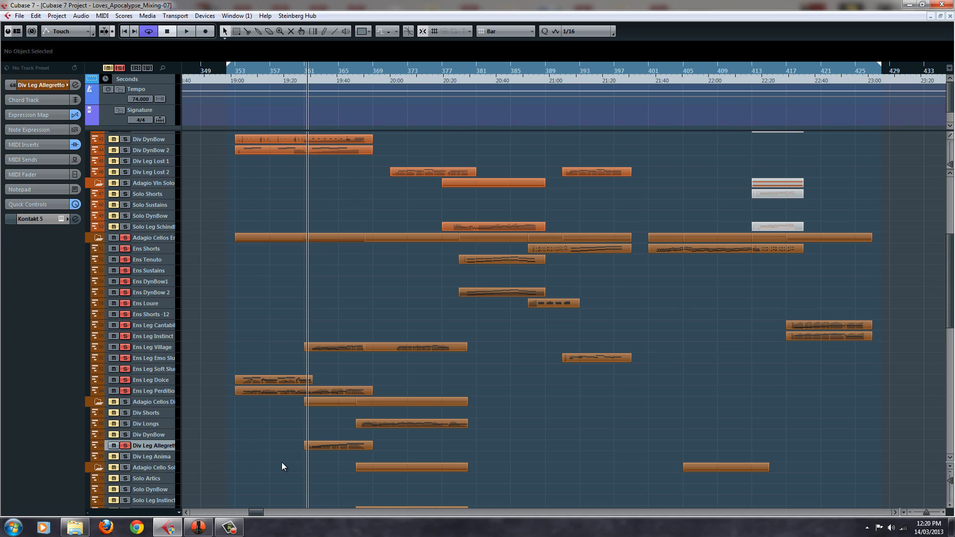
key(space)
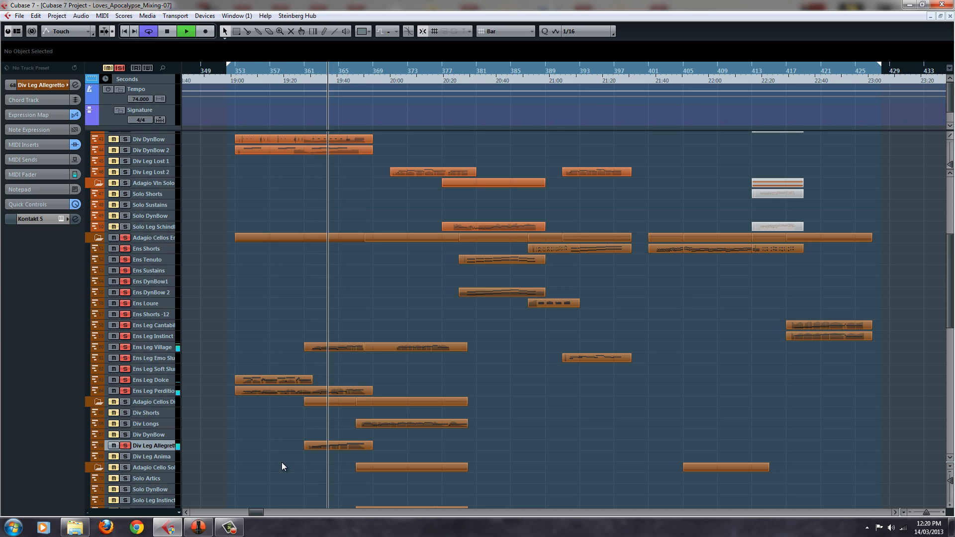
key(space)
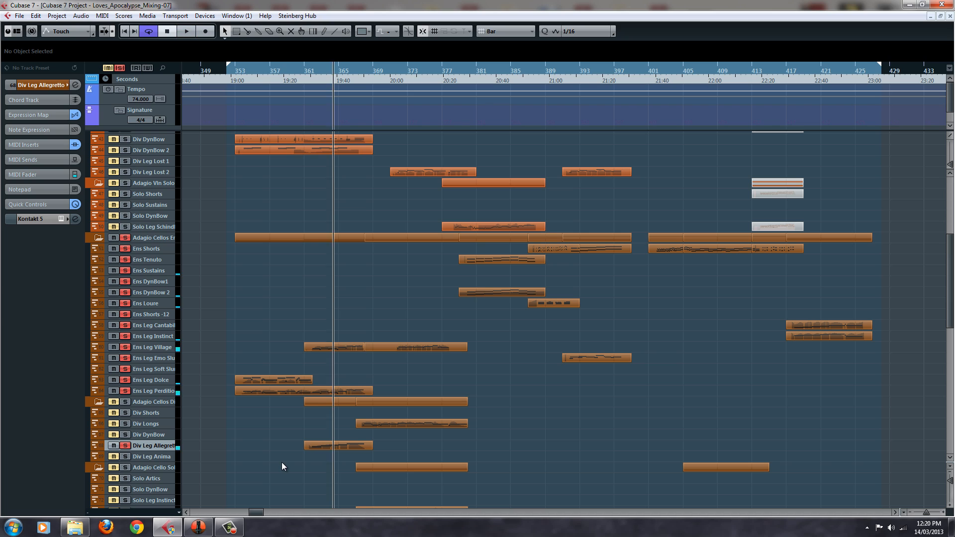
Audition the Div Leg Allegretto part doubled by a temporary copy on the soloed Div Leg Anima track, and delete the copy
click(341, 448)
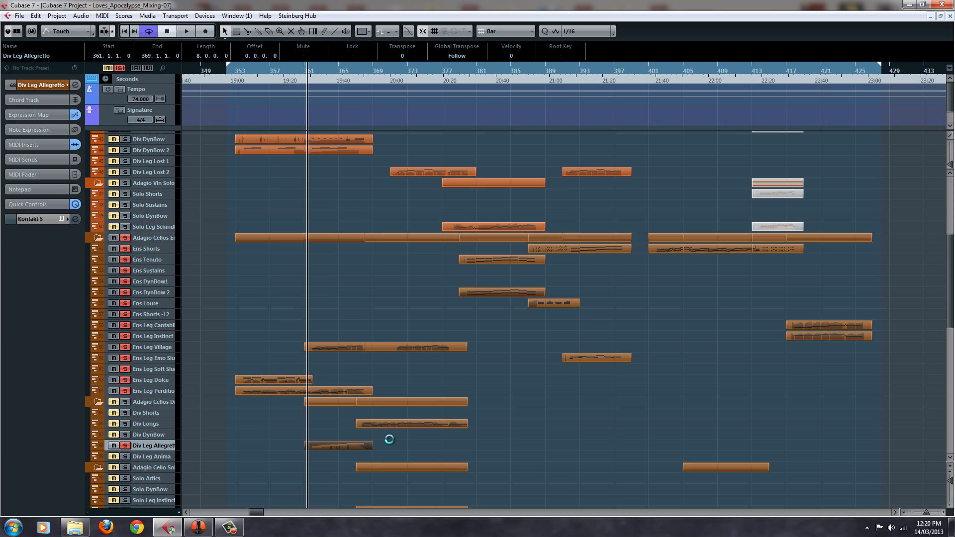
drag(342, 446, 342, 458)
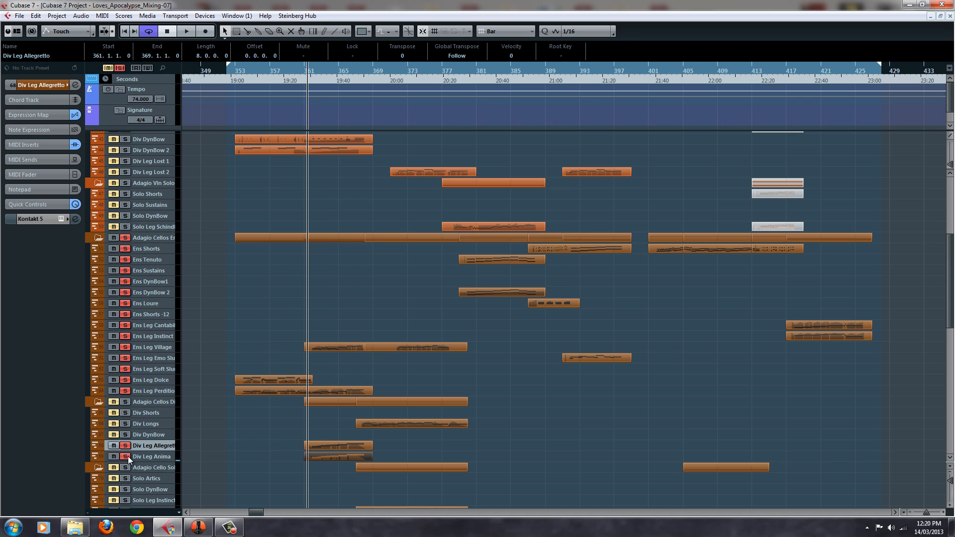
key(space)
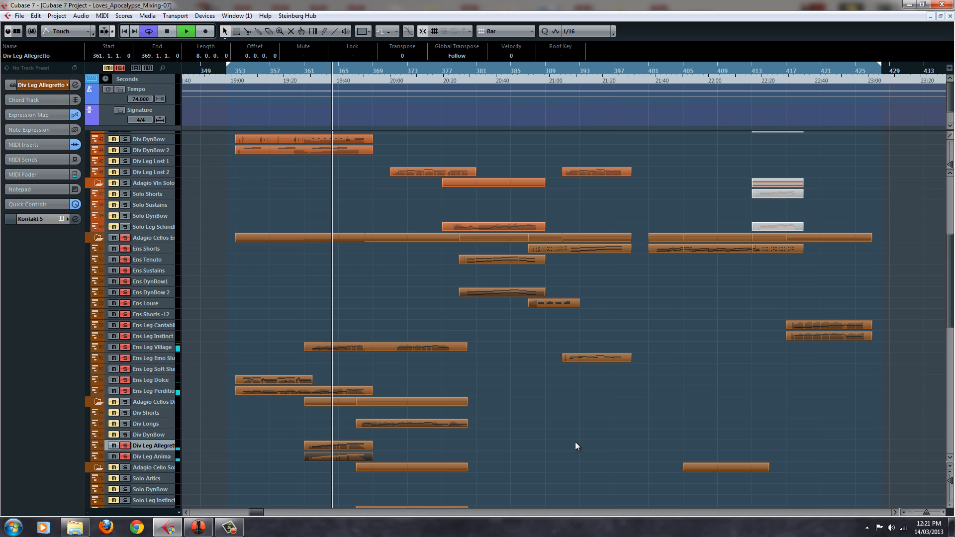
key(space)
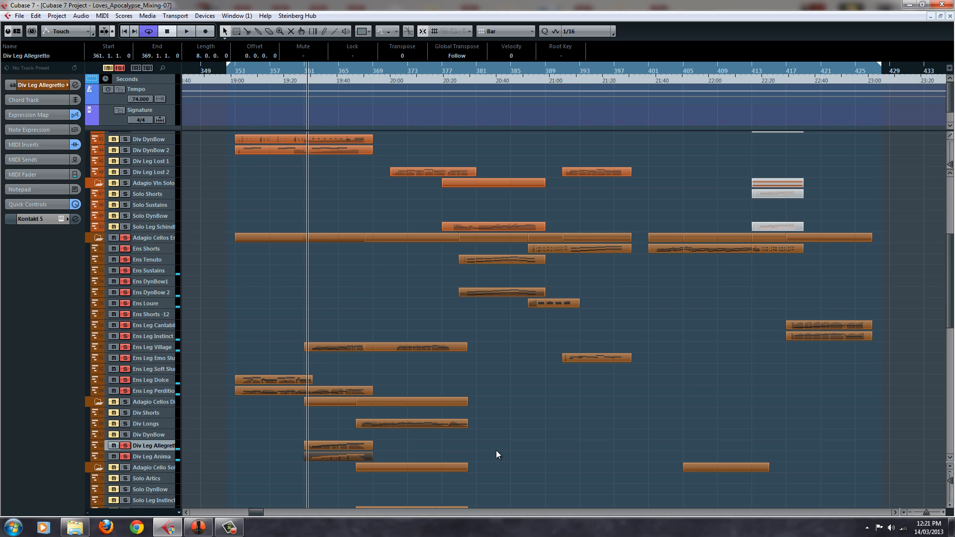
key(Delete)
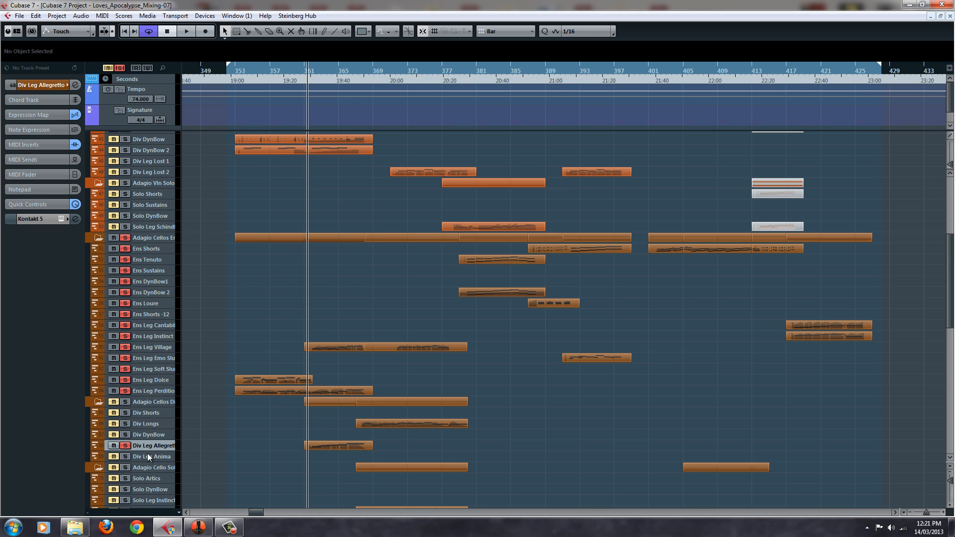
Select the Div Longs track and deactivate solo on all tracks
click(145, 435)
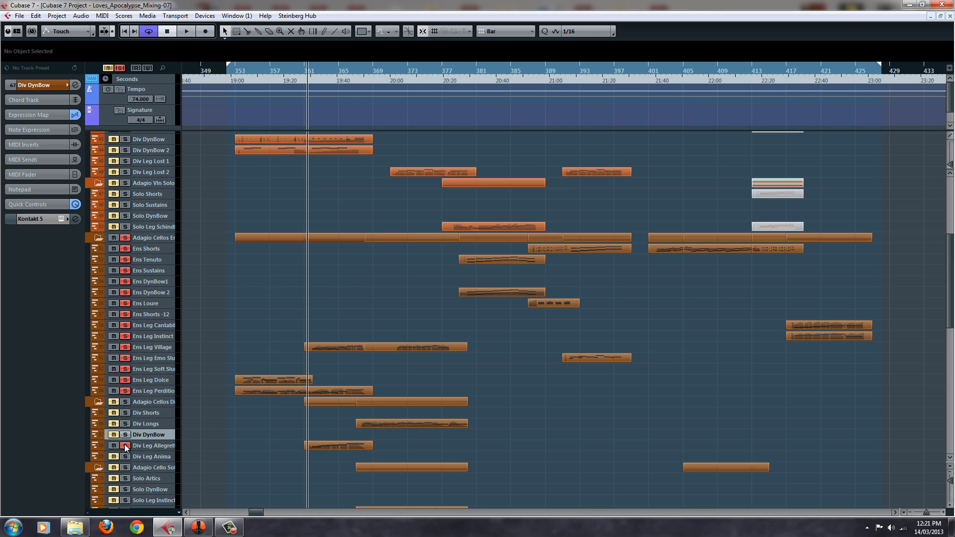
click(134, 423)
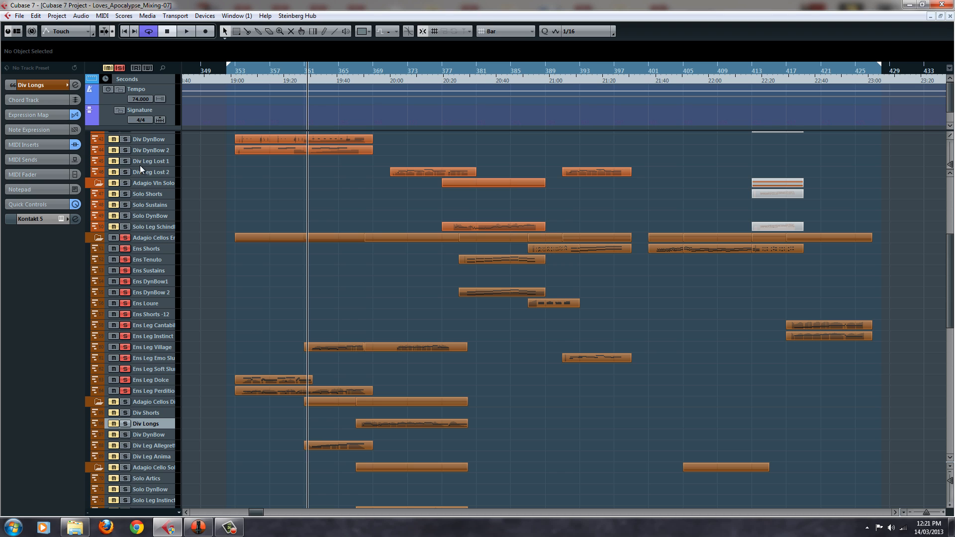
click(119, 68)
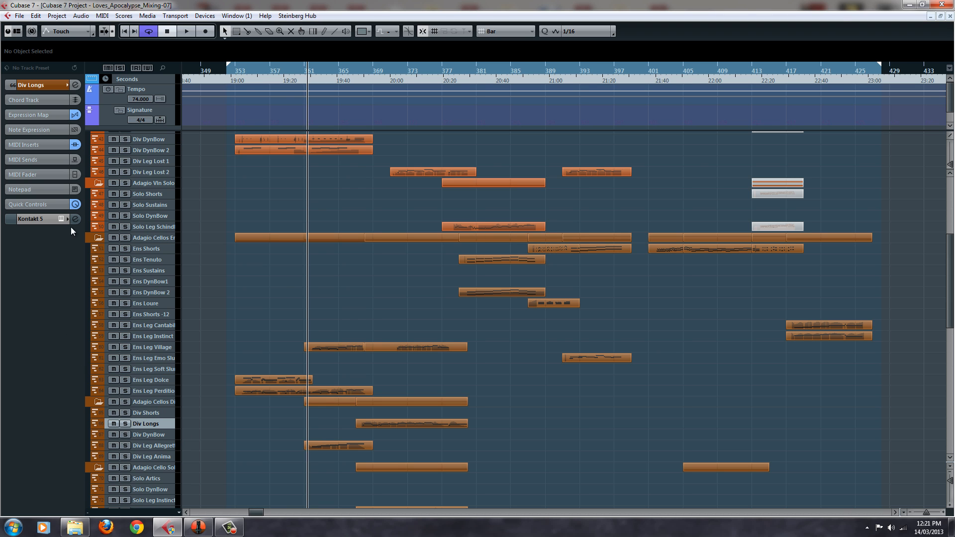
Open the Kontakt instrument for Div Longs and audition the Adagio_Cello_v1_Divisi_Longs articulations, ending on Sus Sord Vib
click(62, 219)
drag(825, 222, 825, 293)
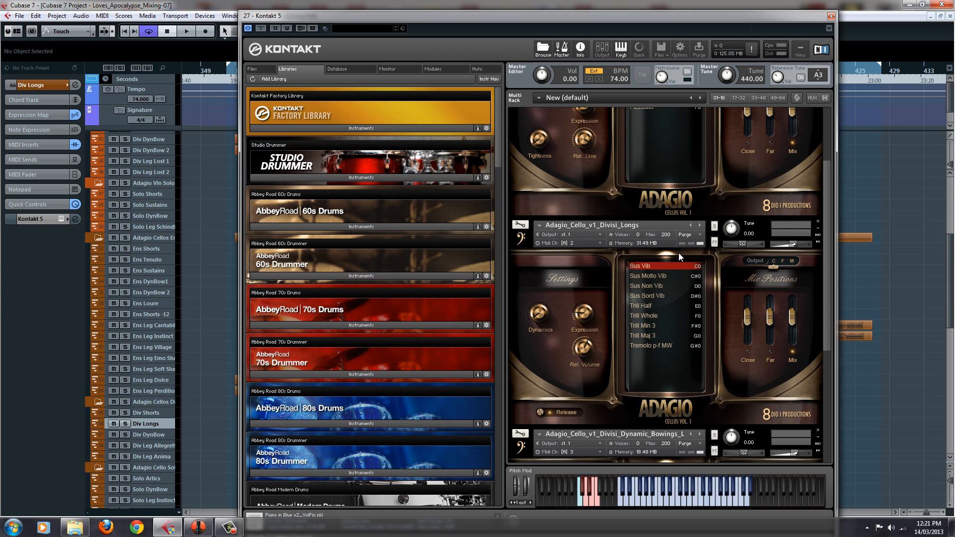
click(667, 217)
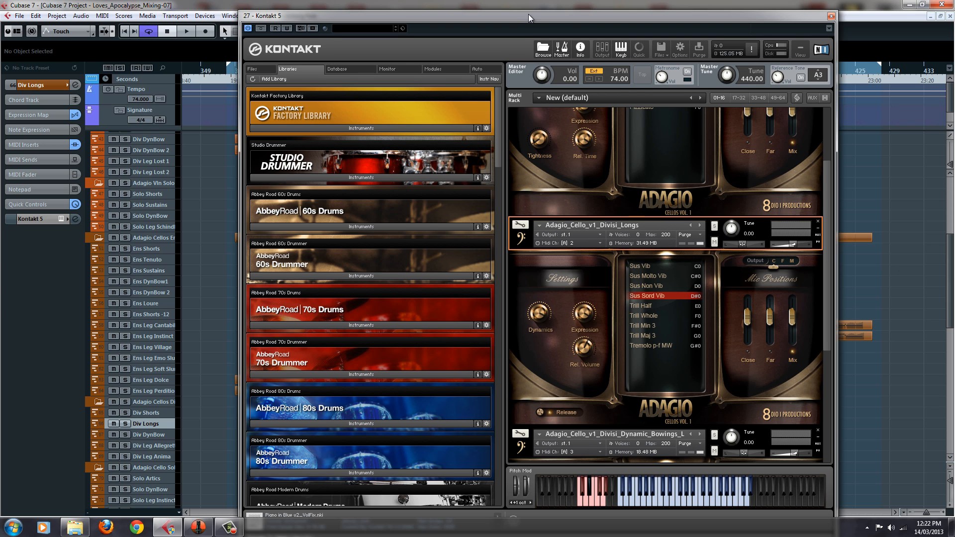
Move the Kontakt window aside to expose the arrangement, and reselect the Div Longs track
drag(528, 14, 881, 13)
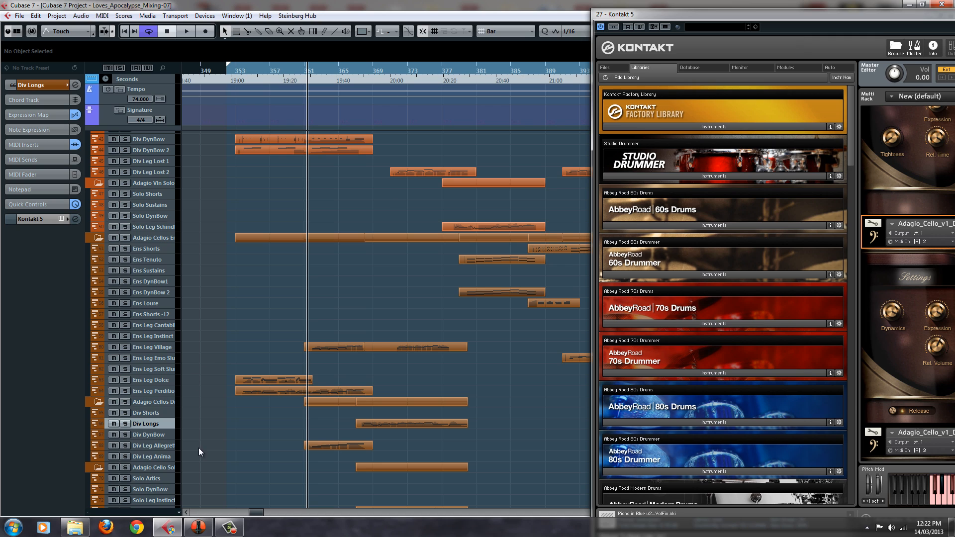
click(159, 416)
click(159, 426)
click(148, 447)
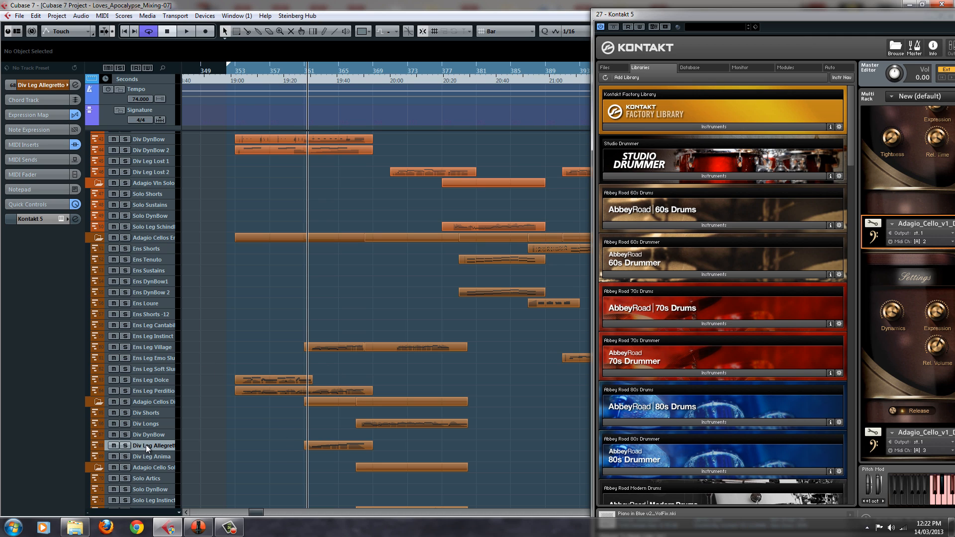
click(145, 424)
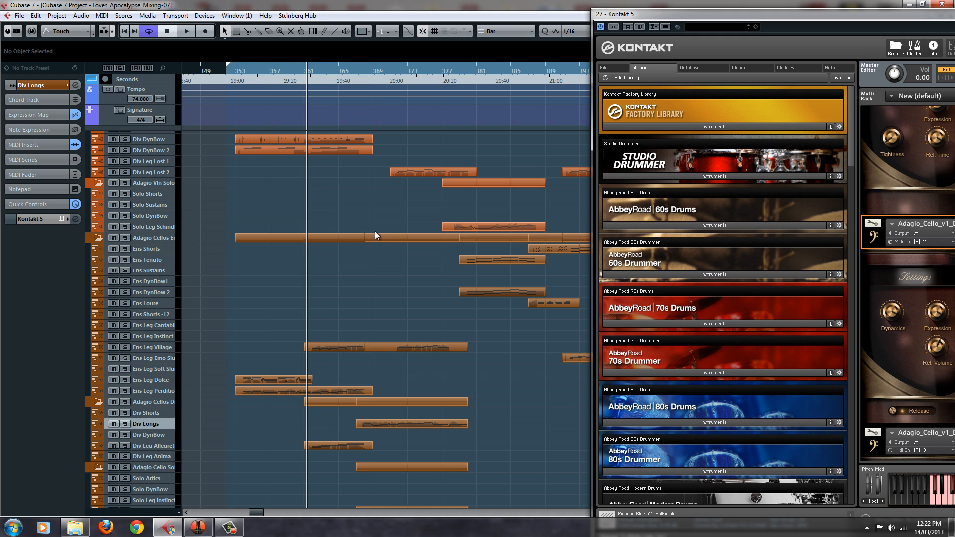
Place the playhead at bar 367, where the Div Longs part starts, and select the Solo Leg Geisha track
click(360, 79)
scroll(307, 357, down, 5)
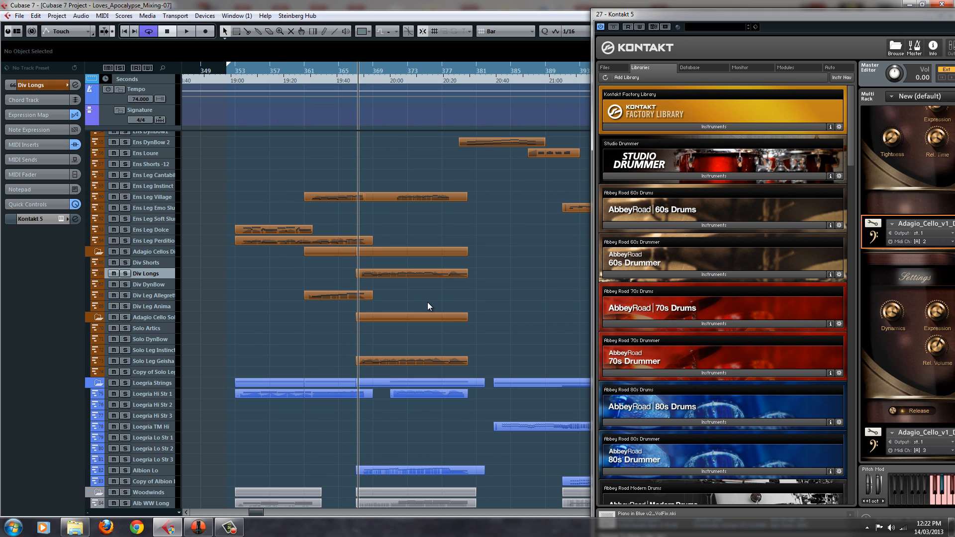
click(148, 362)
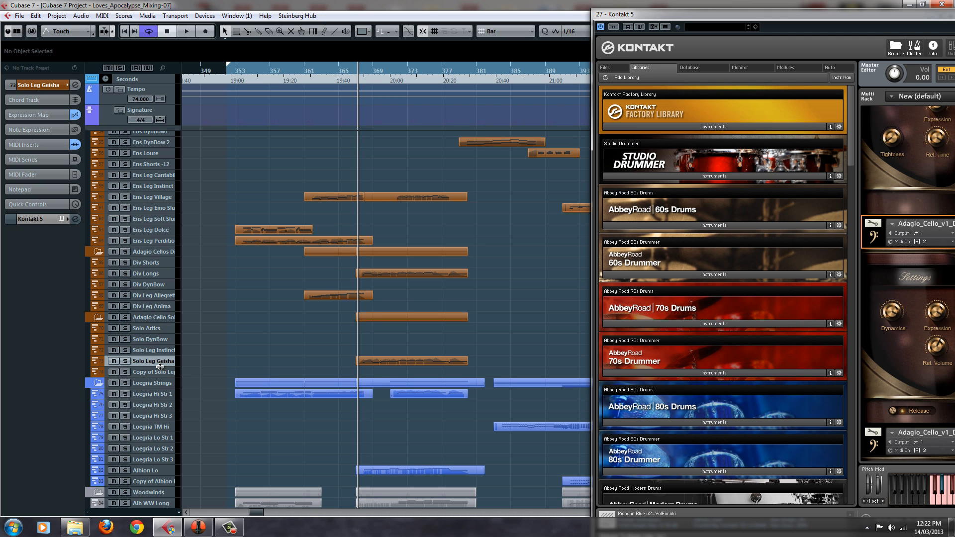
Solo the Solo Leg Geisha and Div Longs tracks and play them together from bar 367
click(125, 361)
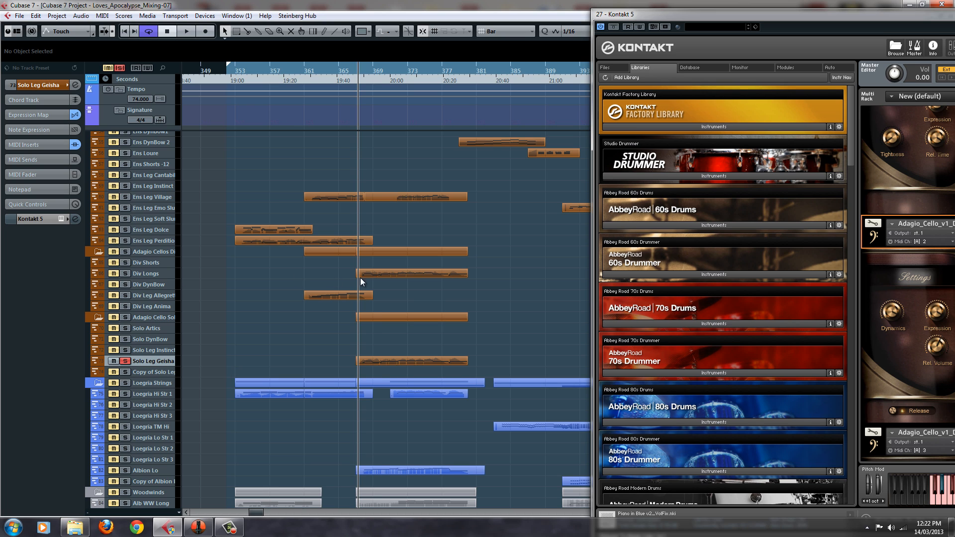
click(125, 273)
click(355, 69)
key(space)
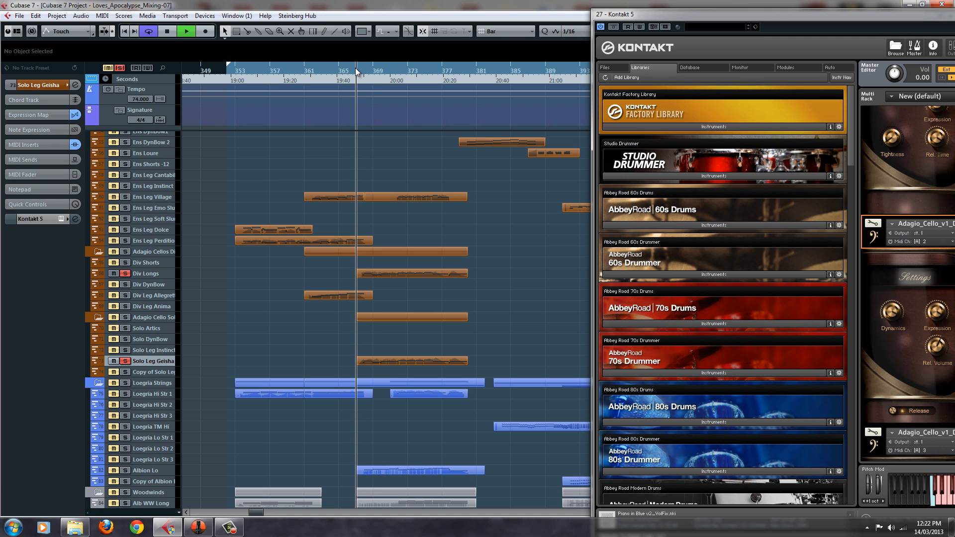
key(space)
click(356, 68)
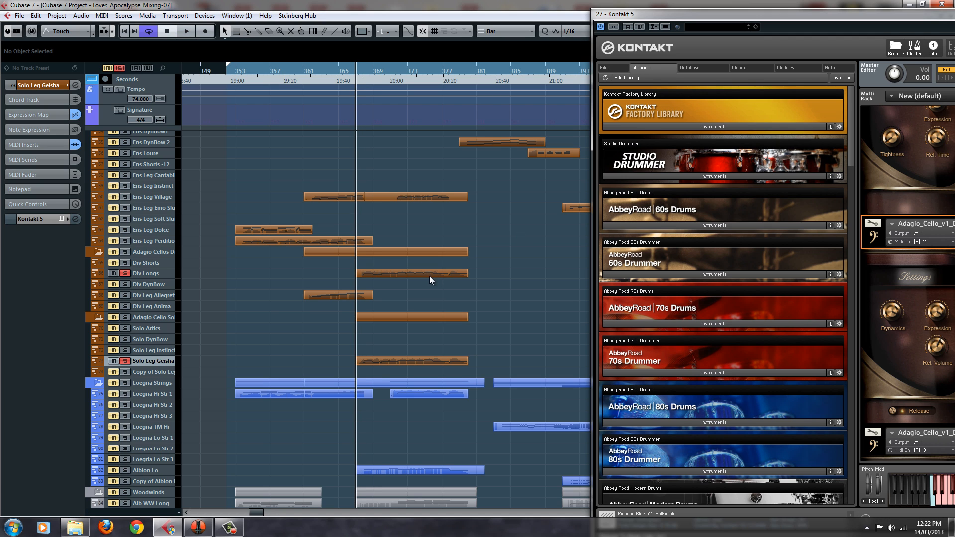
key(space)
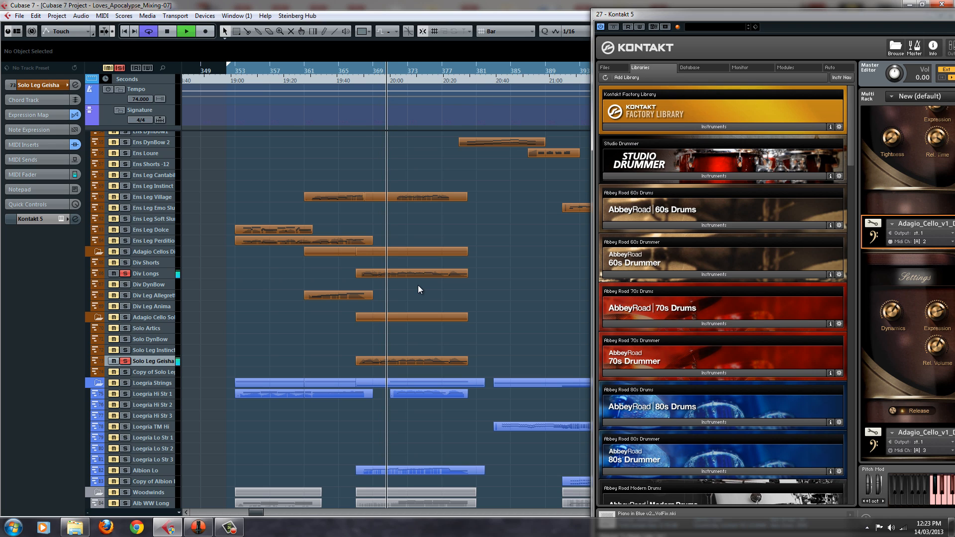
key(space)
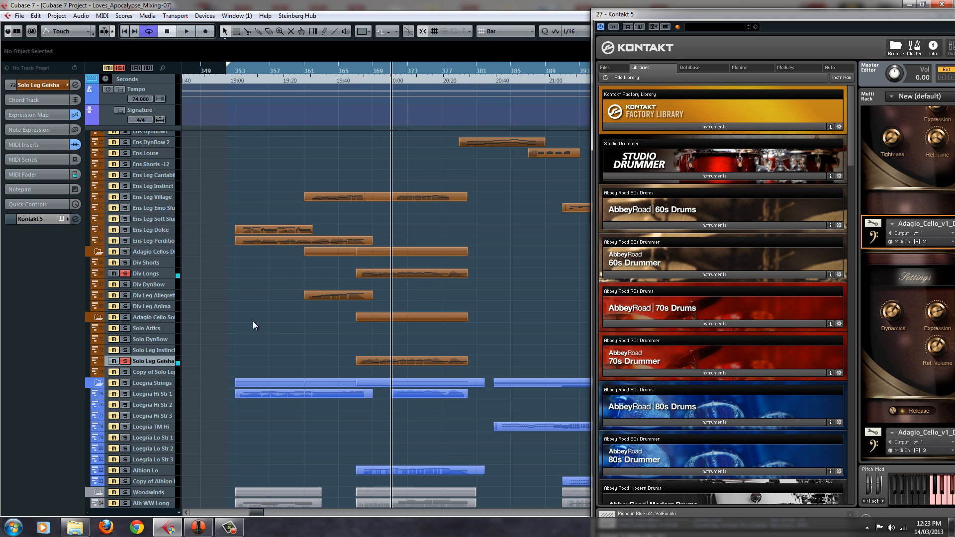
Select the Div Leg Allegretto track and deactivate solo on all tracks
click(150, 307)
click(167, 295)
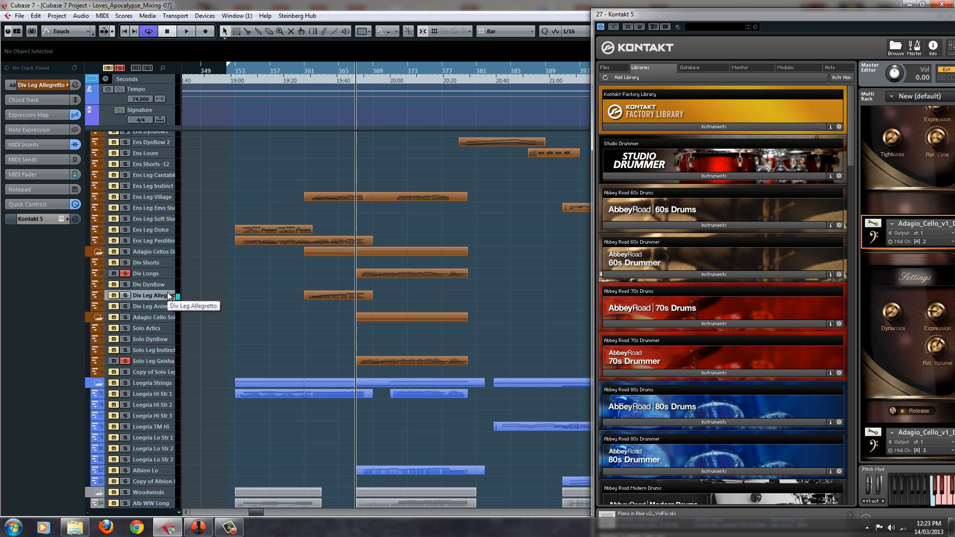
click(120, 68)
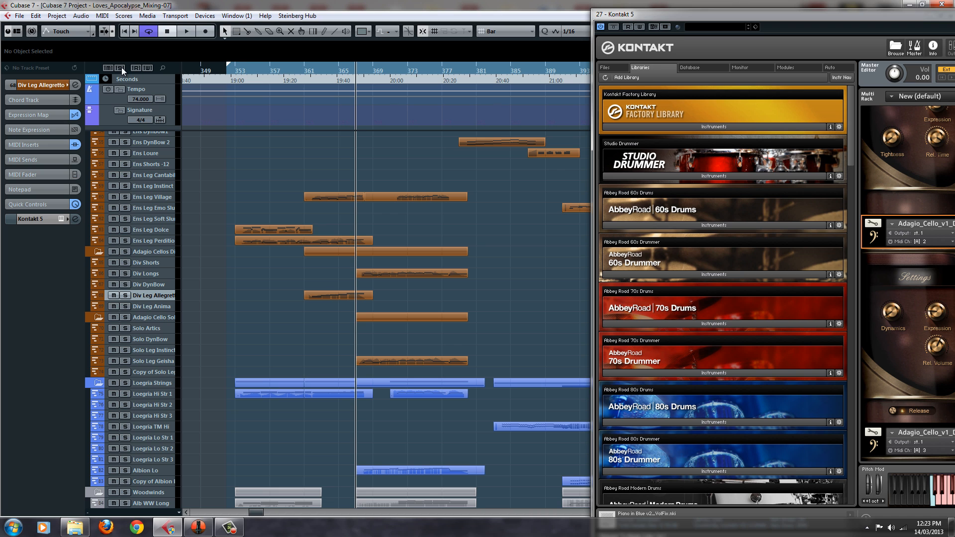
Bring the Kontakt window fully into view, audition Div Longs layered with Solo Leg Geisha, and close the window
drag(679, 15, 422, 3)
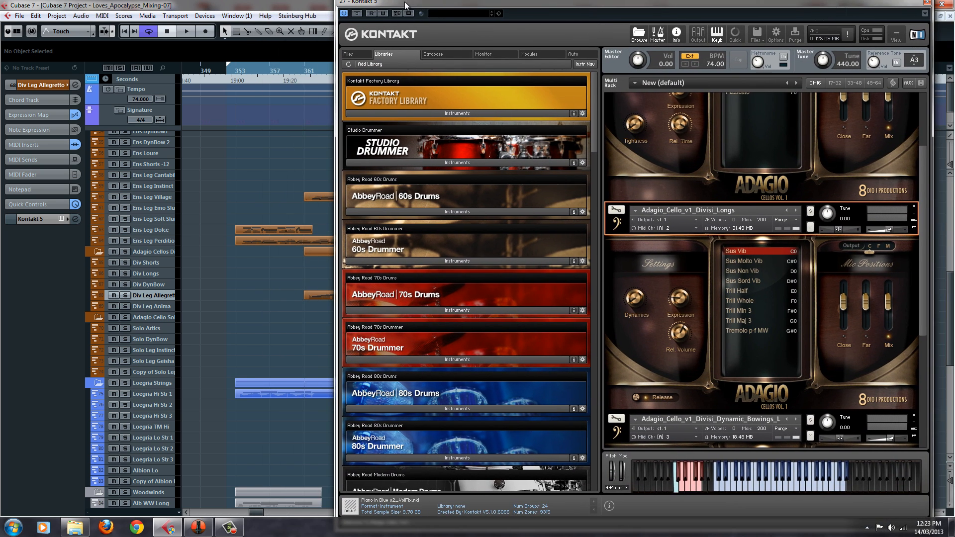
click(165, 277)
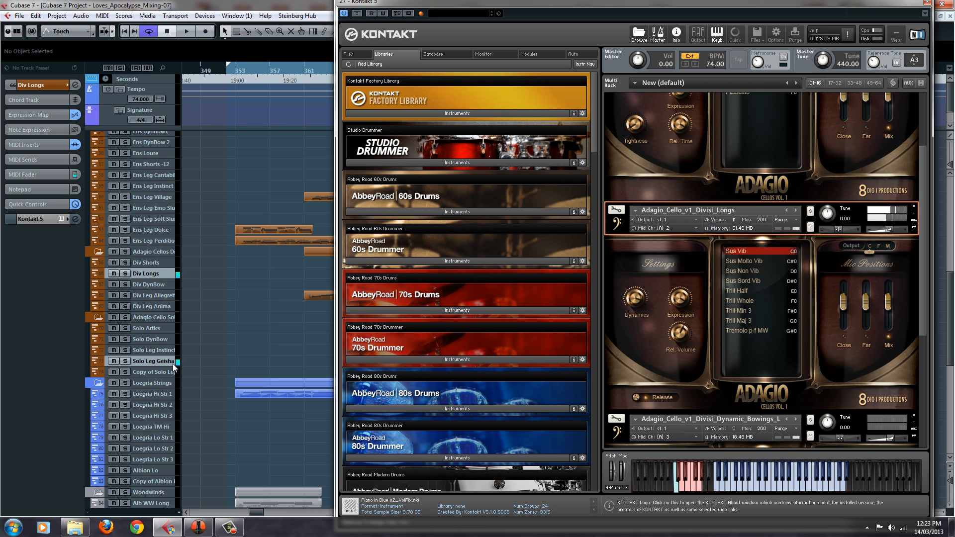
drag(693, 3, 656, 40)
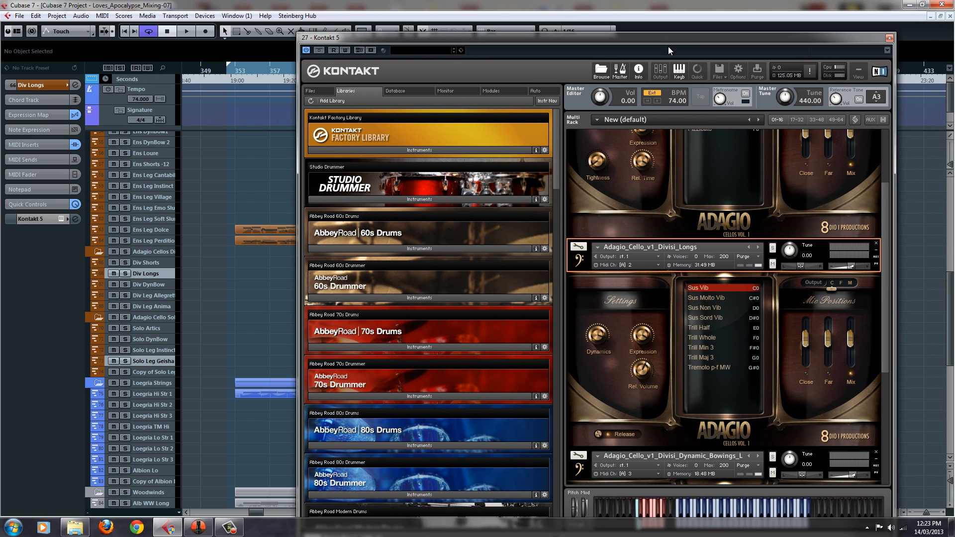
click(889, 38)
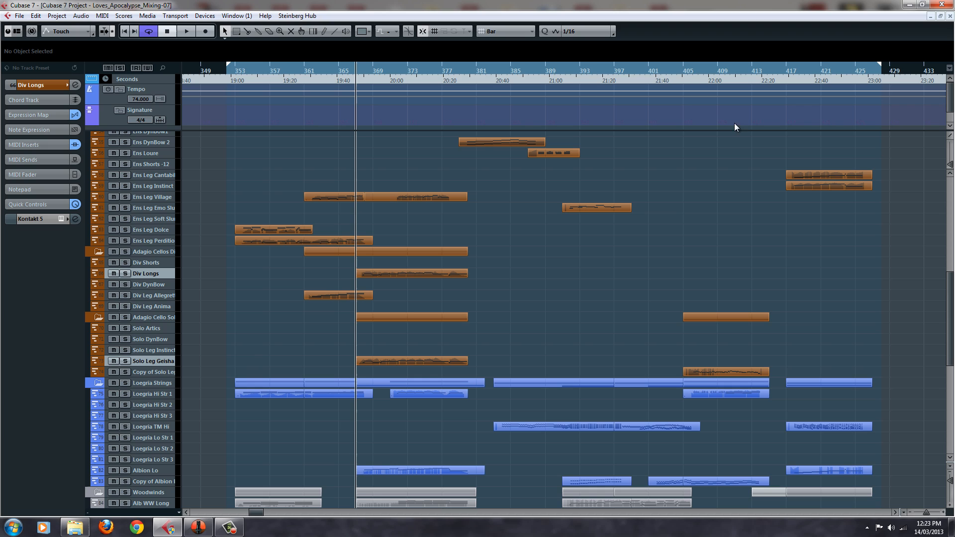
Select only the Div Longs track, audition its Adagio_Cello_v1_Divisi_Longs articulations through Tremolo p-f MW in Kontakt, and close the instrument
click(165, 274)
click(164, 263)
click(162, 275)
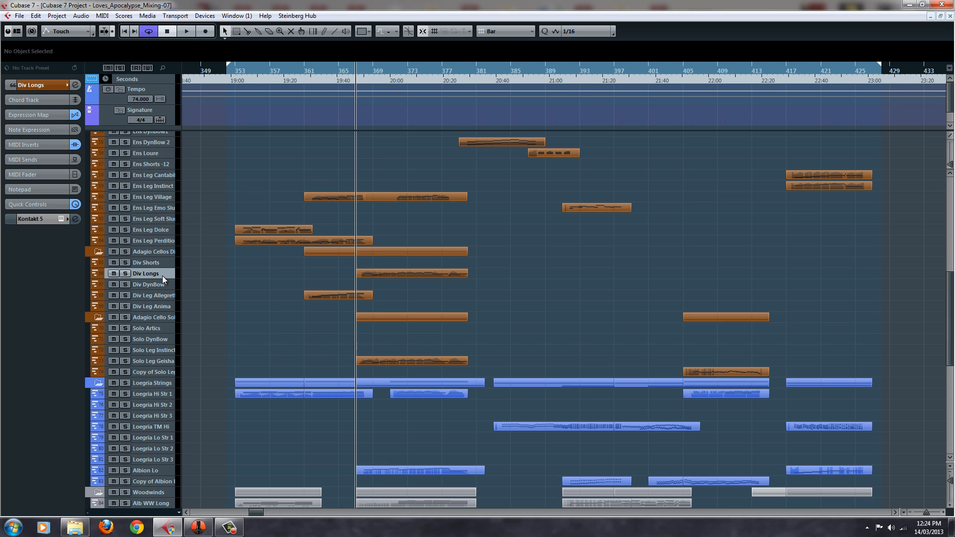
scroll(199, 279, down, 5)
scroll(200, 279, up, 5)
click(62, 219)
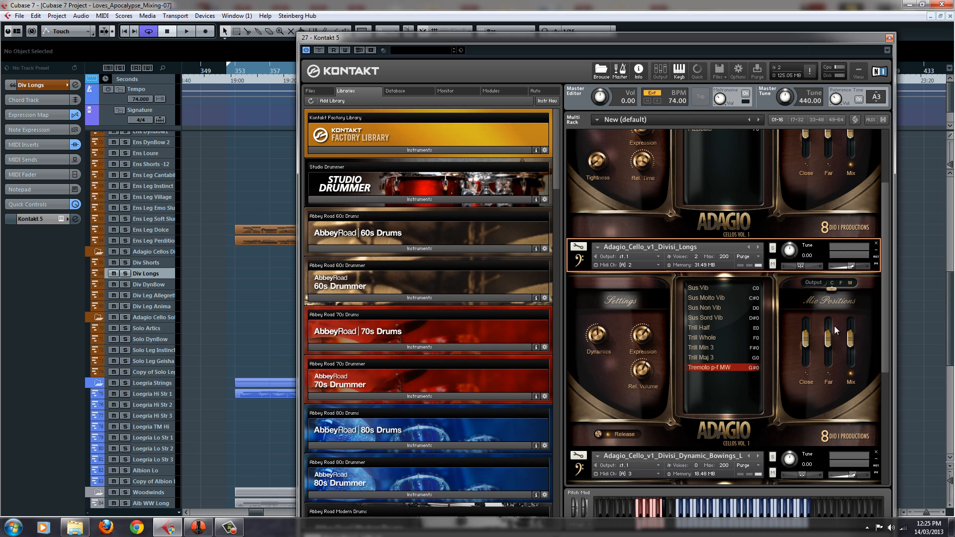
click(889, 38)
Open the Kontakt instrument for Div Shorts and audition the Adagio_Cello_v1_Divisi_Shorts articulations through Pizzicato
click(146, 260)
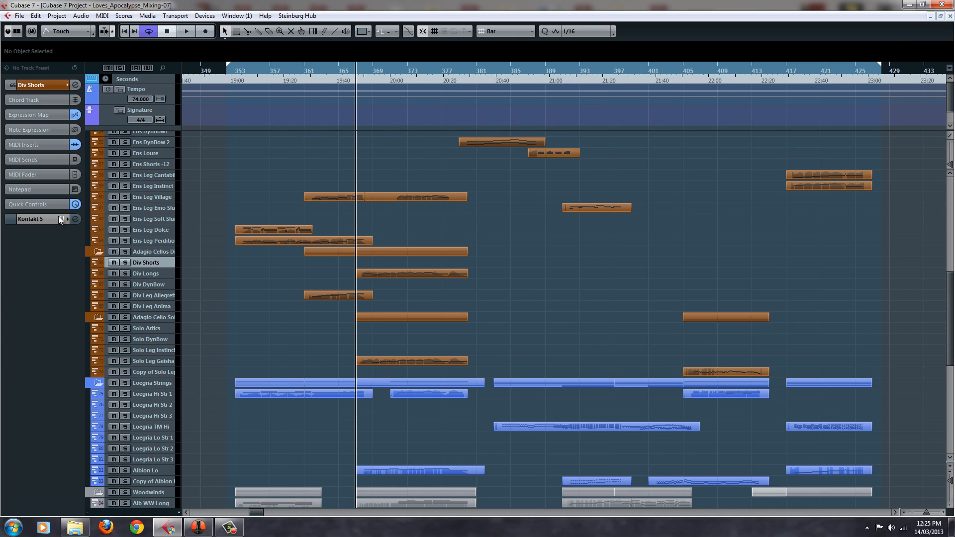
click(60, 218)
scroll(738, 180, up, 3)
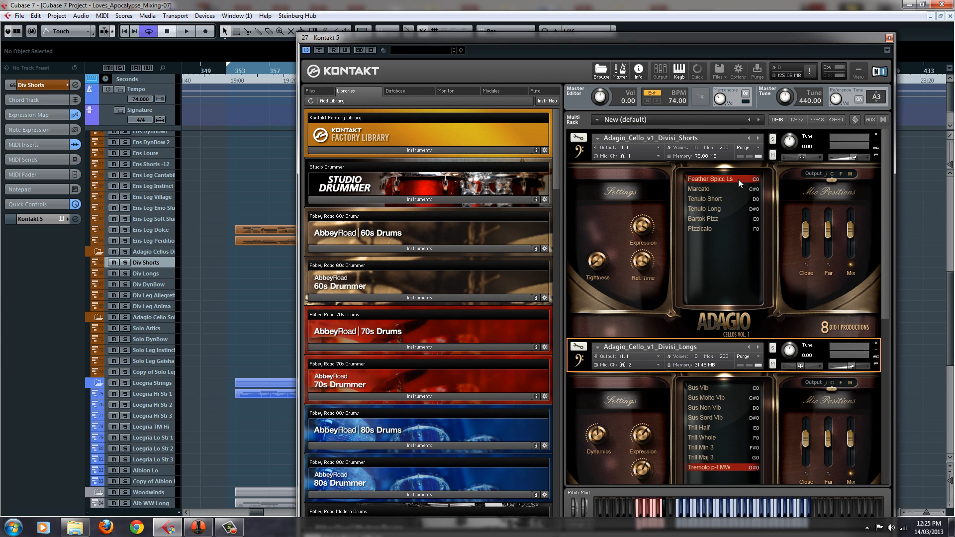
click(705, 137)
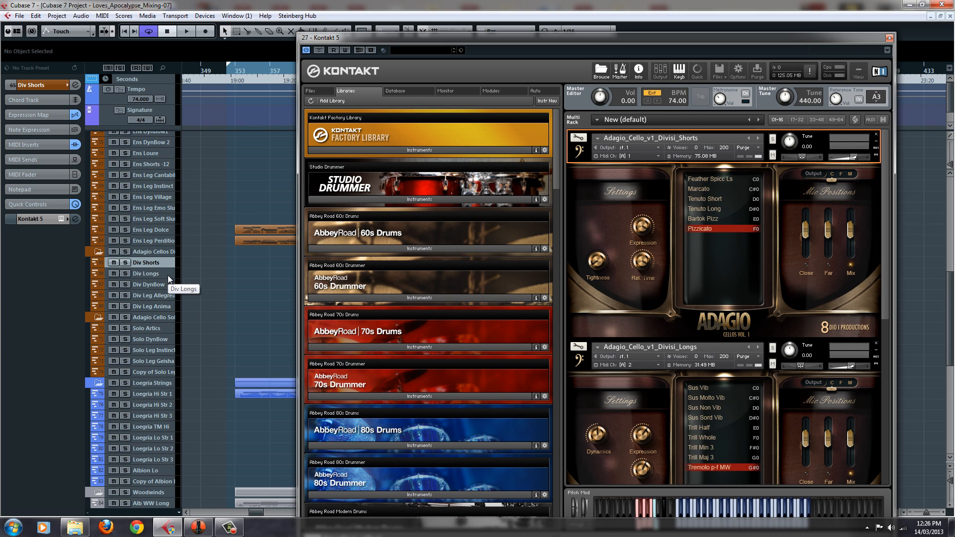
Open the Kontakt instrument for Ens Shorts, set Adagio_Cello_v1_Ens_Shorts to Pizzicato, and audition it layered with Div Shorts
scroll(168, 275, up, 3)
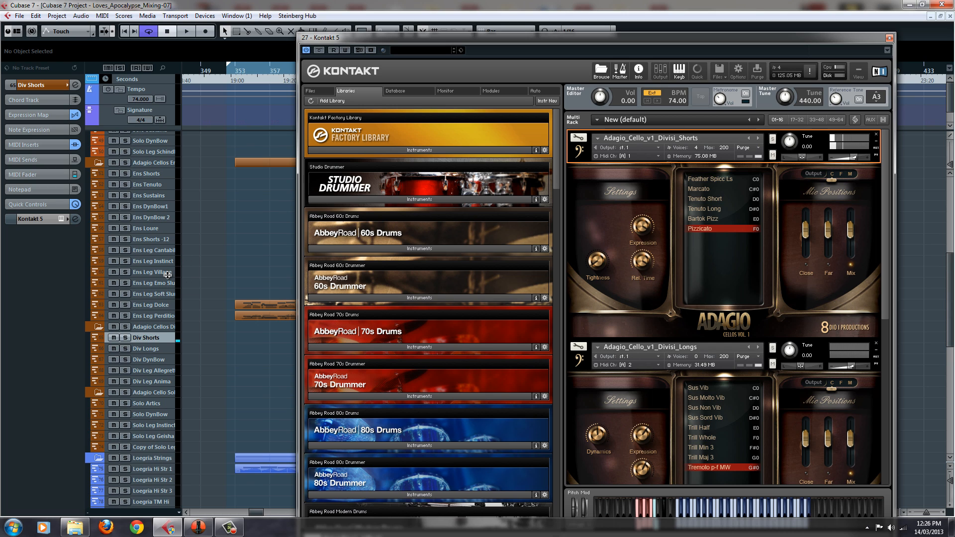
click(160, 177)
click(61, 219)
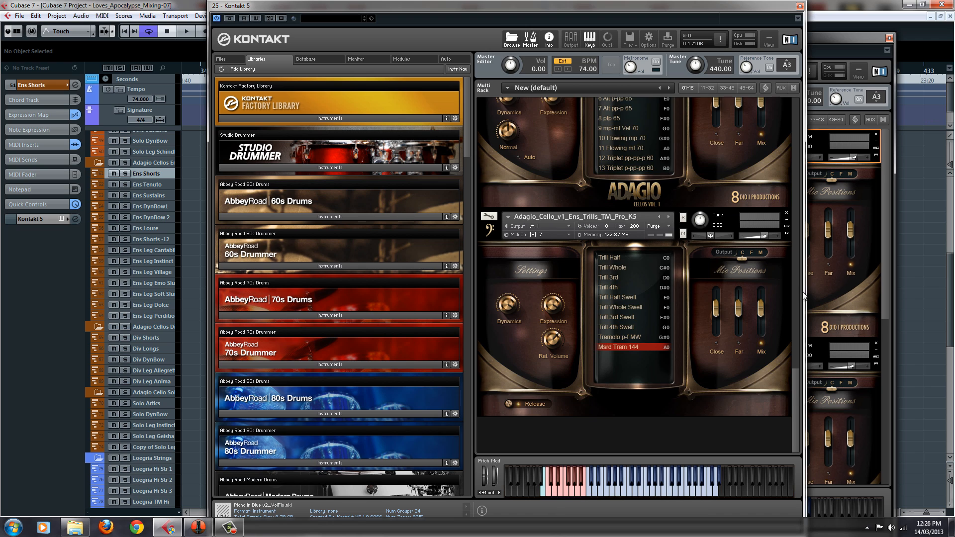
drag(796, 387, 788, 81)
click(622, 246)
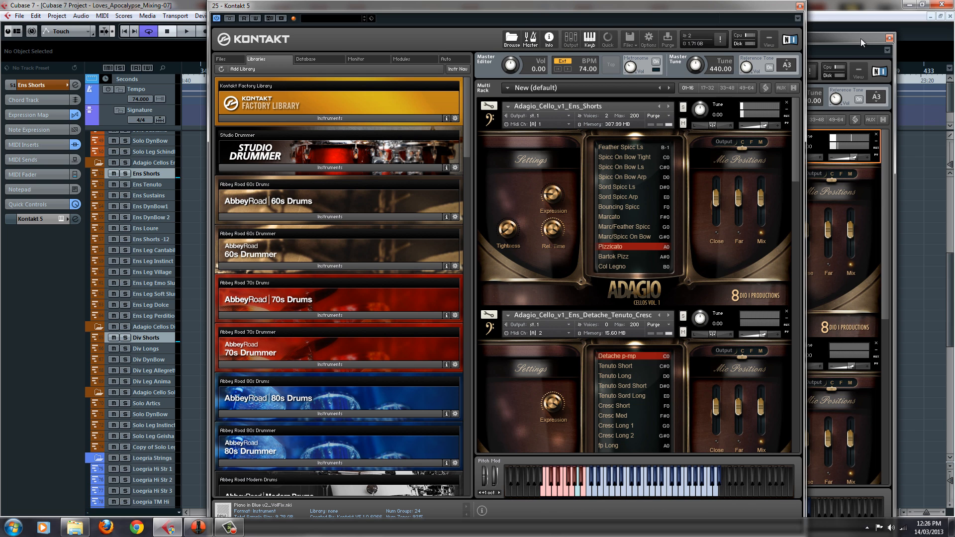
Close both the divisi and the ensemble Kontakt windows to return to the arrangement
click(880, 40)
click(890, 38)
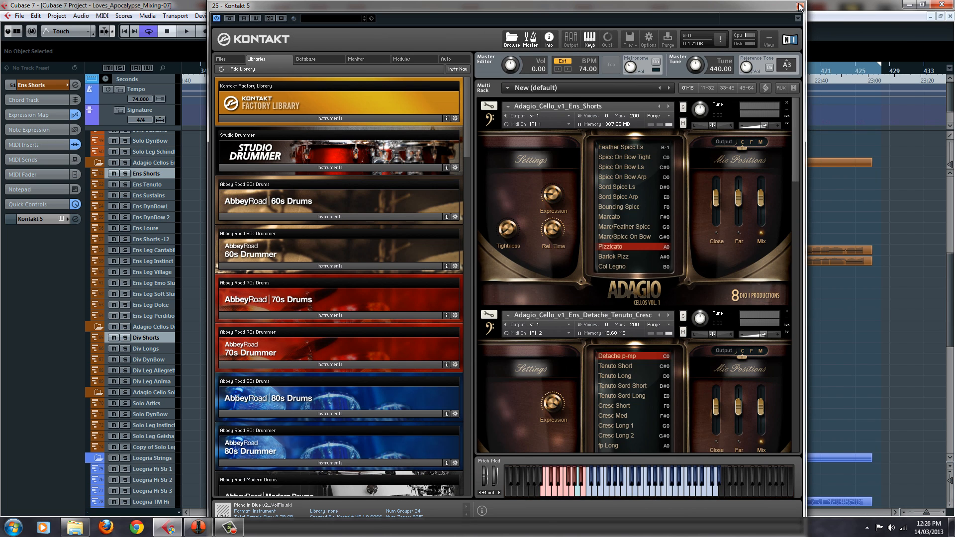
click(800, 6)
Reopen the divisi Kontakt instrument, audition the Divisi_Dynamic_Bowings patch on Div DynBow through 8 Sord mp-mf 2 Bow, and close the window
click(154, 338)
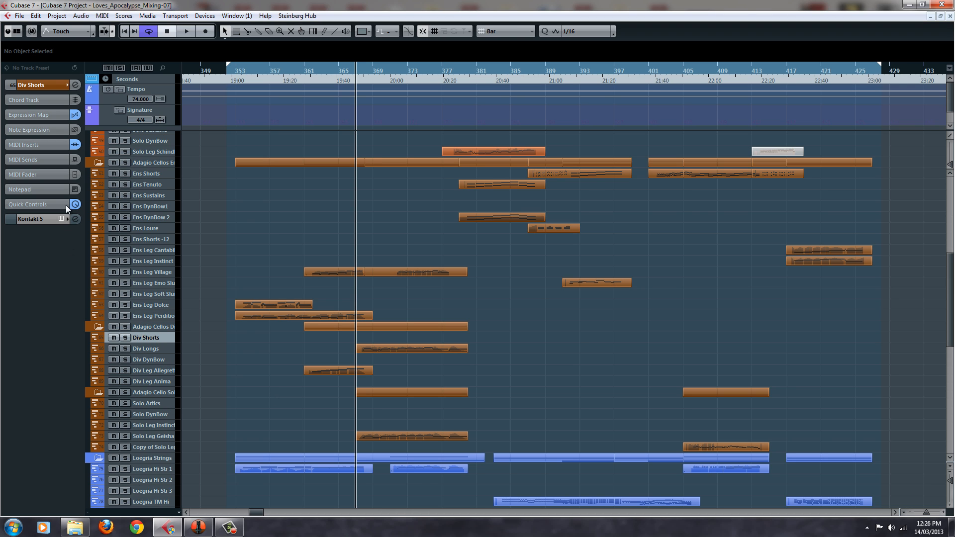
click(60, 219)
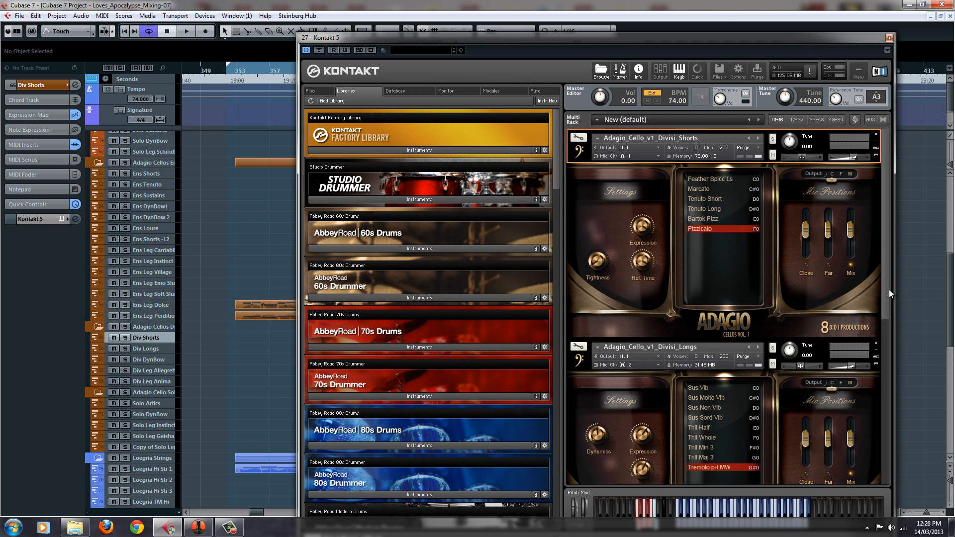
drag(889, 290, 885, 363)
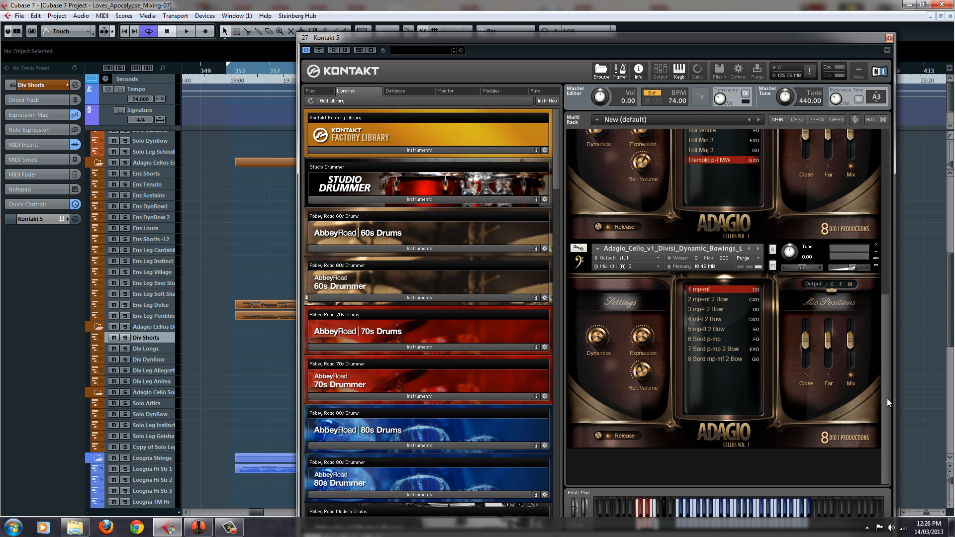
click(148, 360)
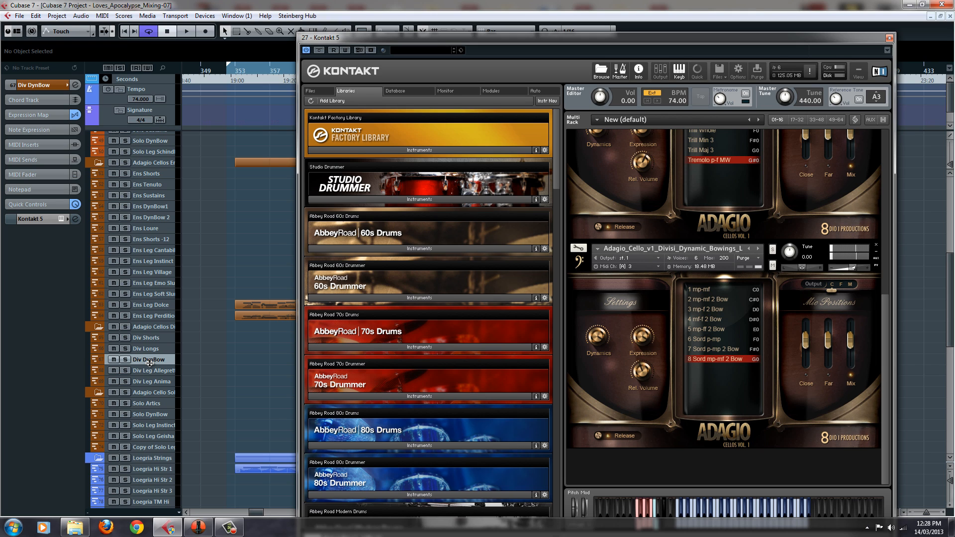
click(889, 37)
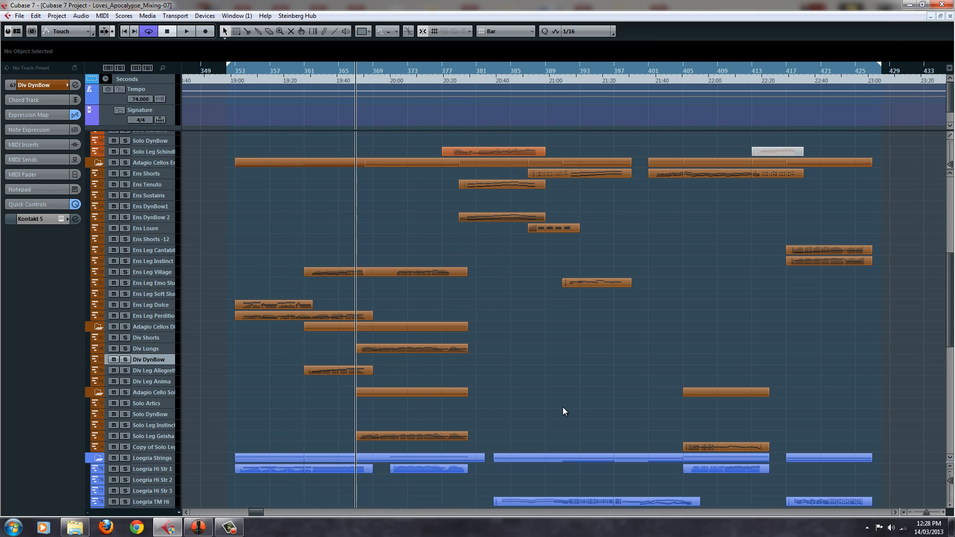
Open the Kontakt instrument for the Solo Artics track and move its window clear of the track list
click(150, 394)
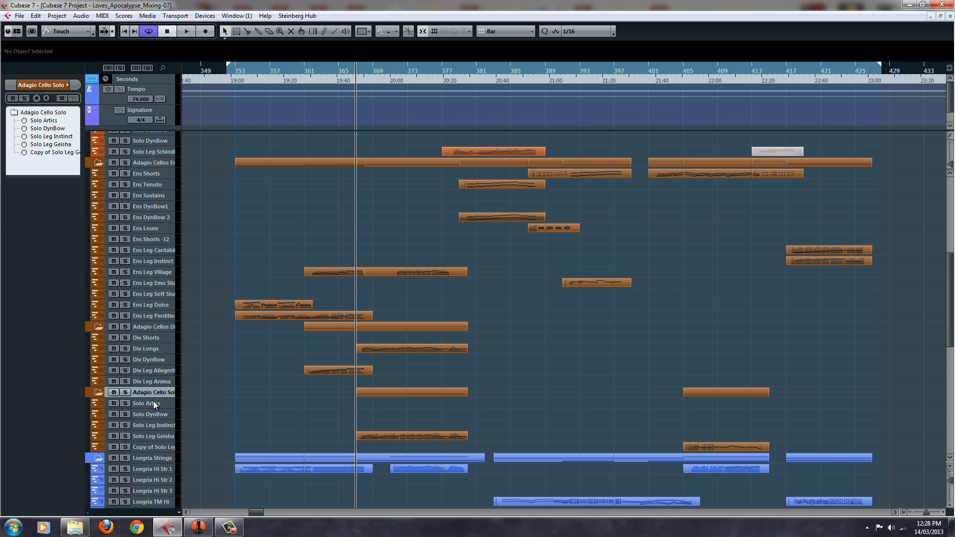
click(154, 401)
click(61, 223)
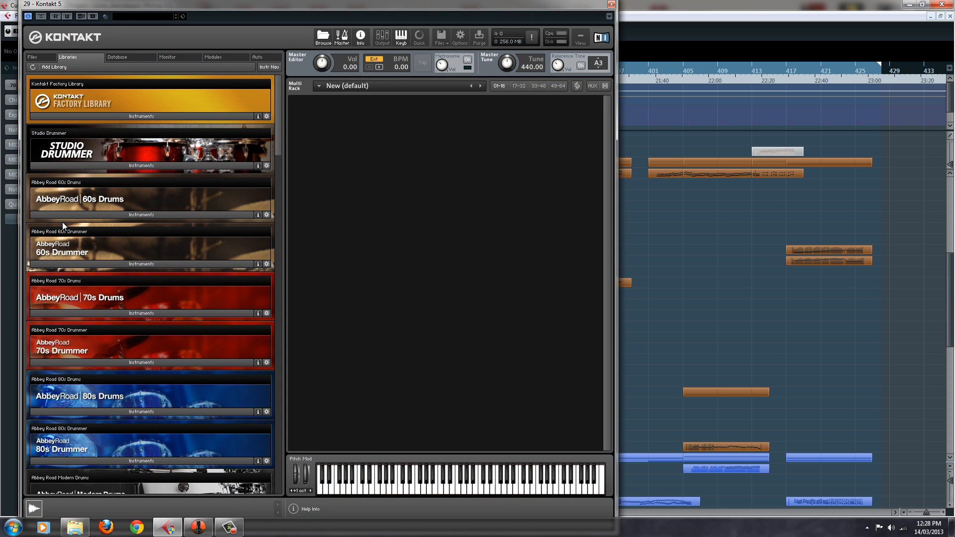
drag(443, 7, 650, 4)
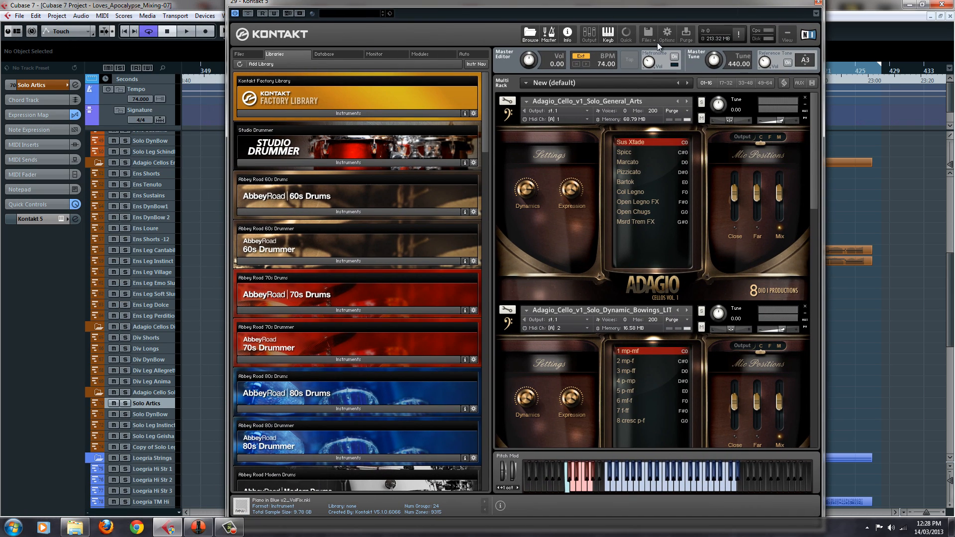
Select the Solo Leg Instinct track and audition articulations of the Adagio_Cello_v1_Solo_Legato_Instinct patch, including Sus Xfade and Medium Arc
click(172, 427)
click(170, 445)
click(169, 437)
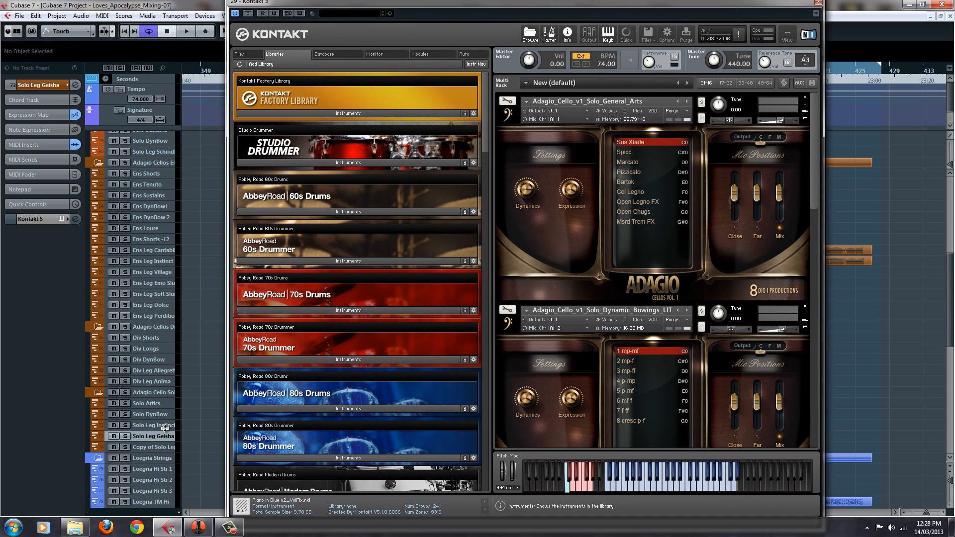
click(167, 426)
scroll(807, 419, down, 10)
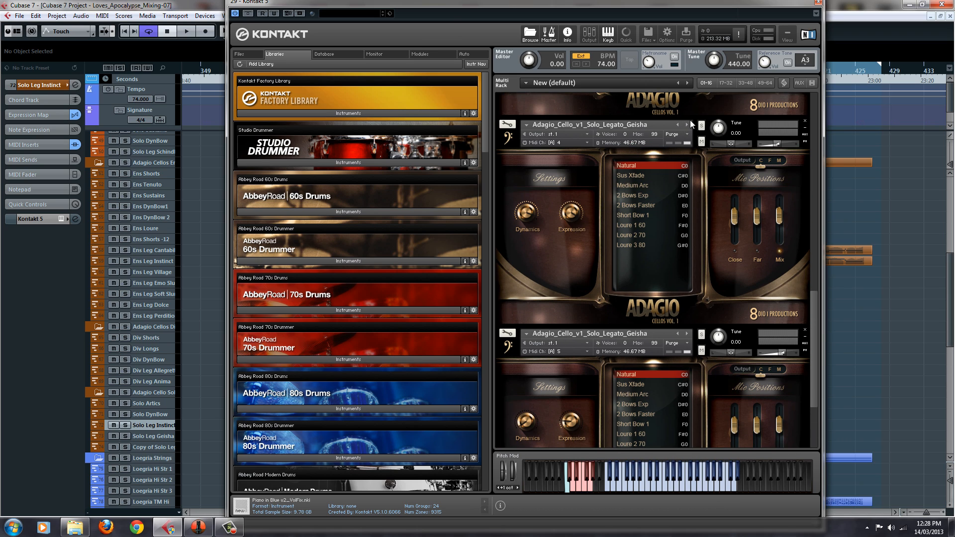
click(695, 121)
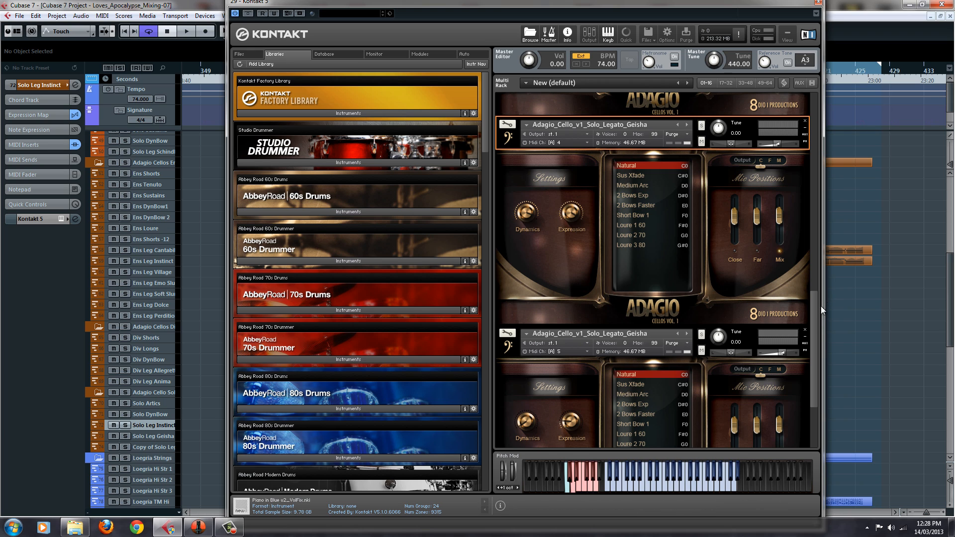
scroll(815, 297, up, 1)
drag(814, 297, 817, 222)
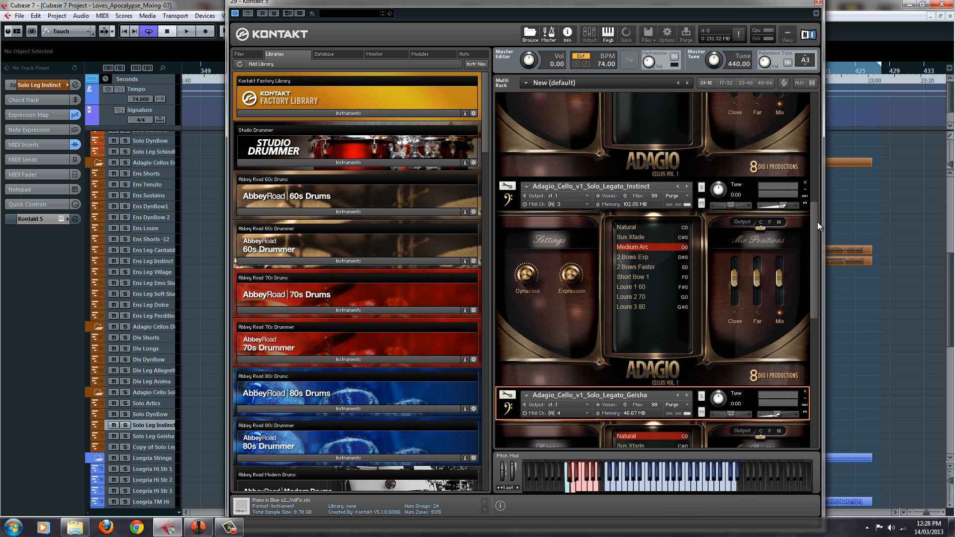
click(680, 180)
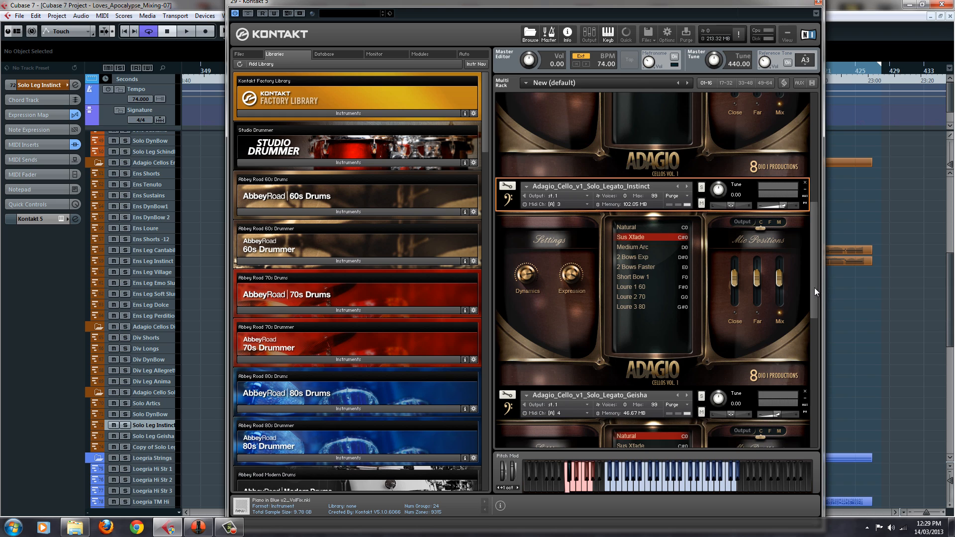
Audition the two Adagio_Cello_v1_Solo_Legato_Geisha patches through Solo Leg Geisha and its copied track, including Medium Arc and Loure 3 80, and close Kontakt
mouse_move(814, 287)
mouse_down()
mouse_move(814, 157)
mouse_move(816, 329)
mouse_move(816, 300)
mouse_up()
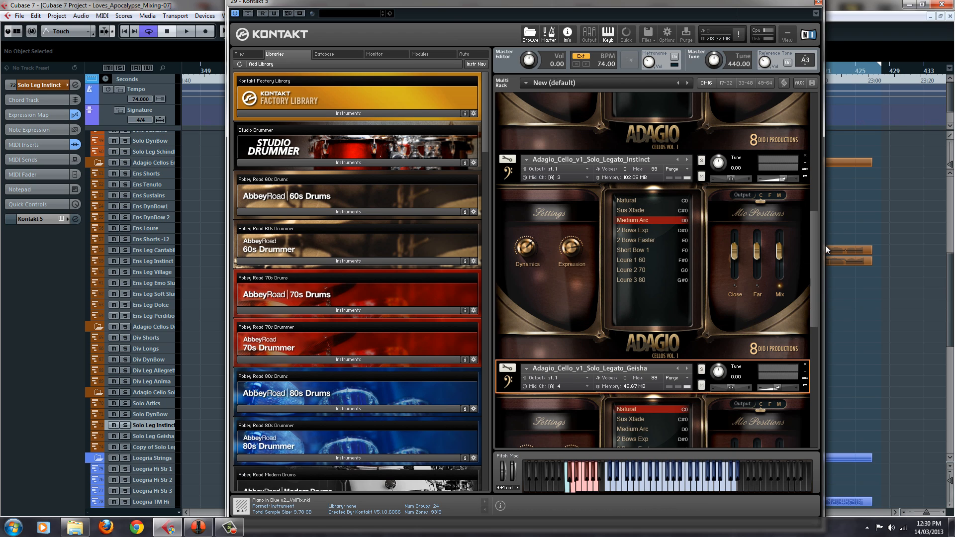
drag(817, 299, 798, 362)
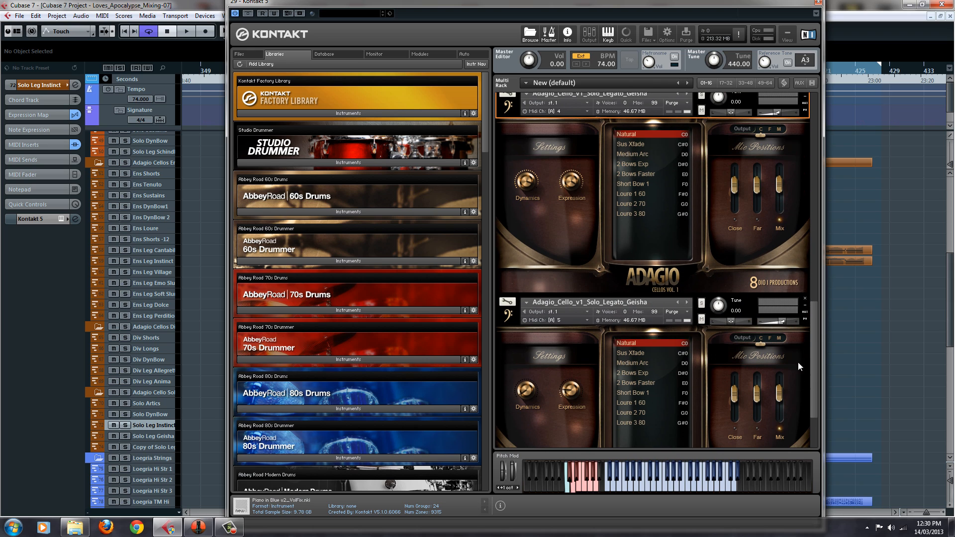
click(692, 296)
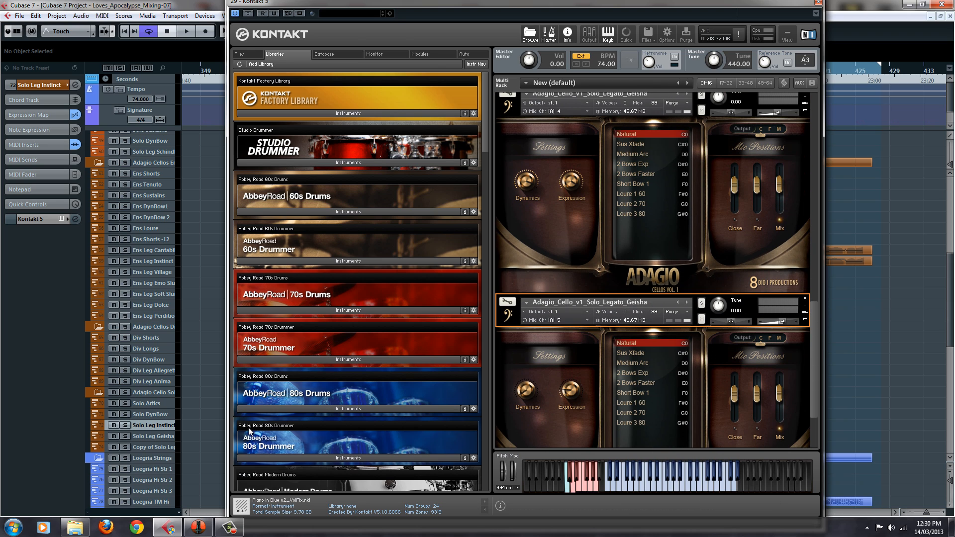
click(161, 437)
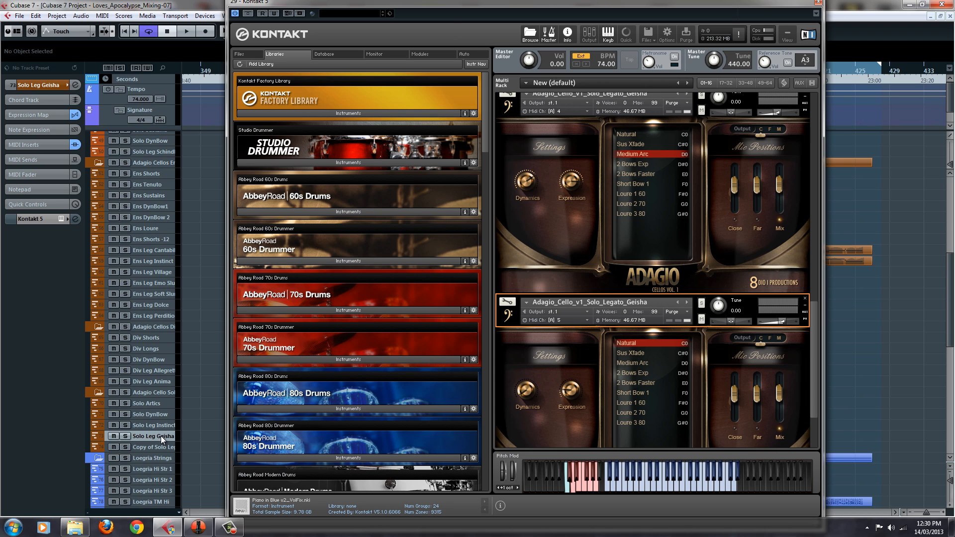
click(164, 445)
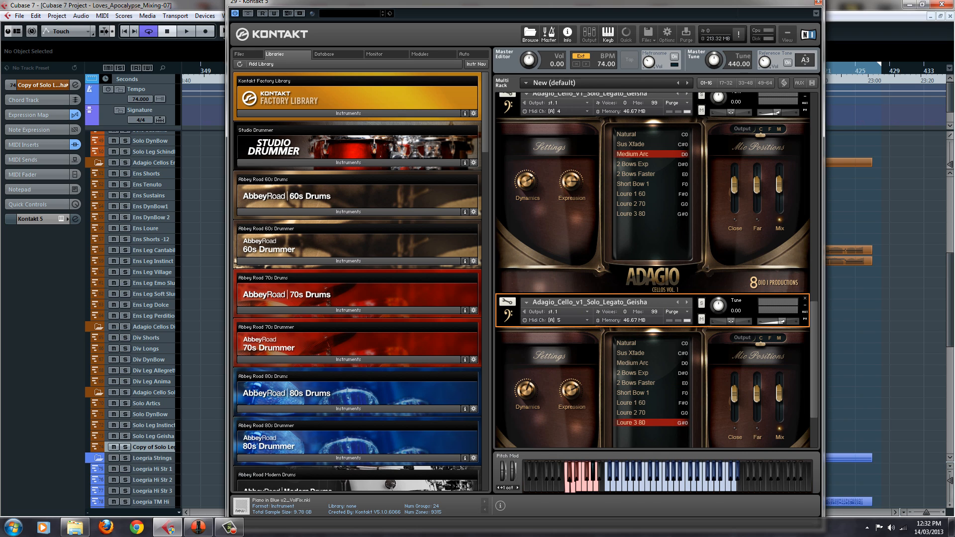
click(818, 3)
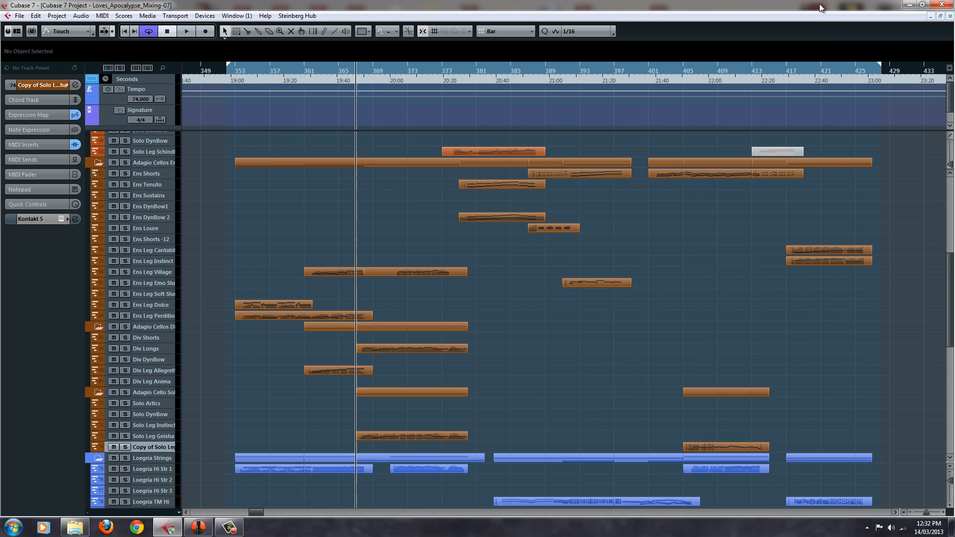
Solo the Adagio Cellos Ens and Adagio Cello Solo folders, play from bar 405, and select the copied Solo Leg Geisha track during playback
click(683, 70)
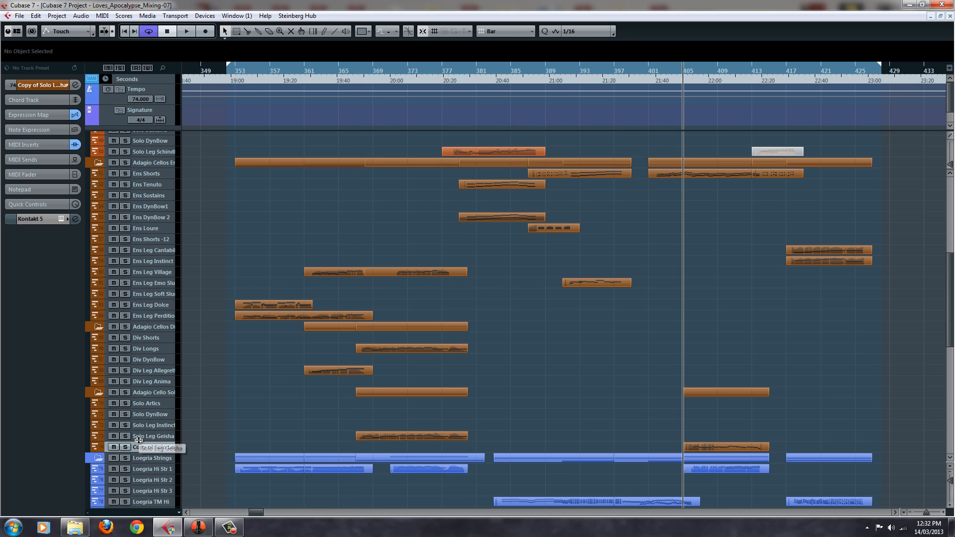
click(124, 163)
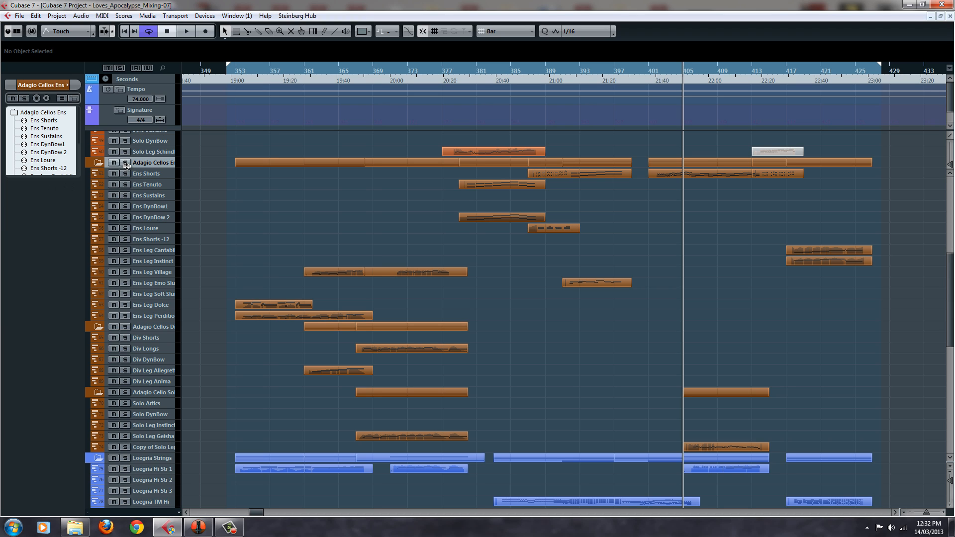
click(126, 393)
key(space)
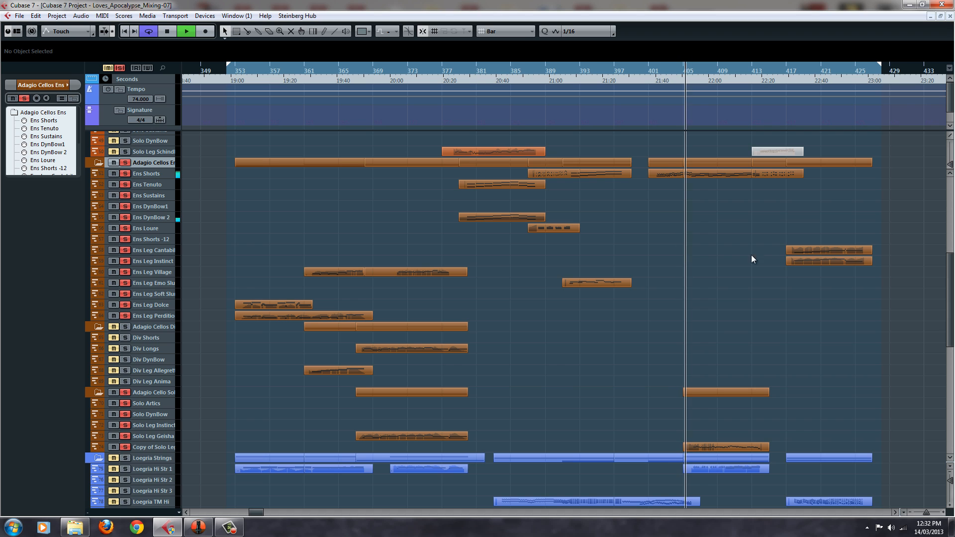
scroll(717, 265, up, 5)
scroll(716, 264, up, 5)
scroll(717, 264, down, 10)
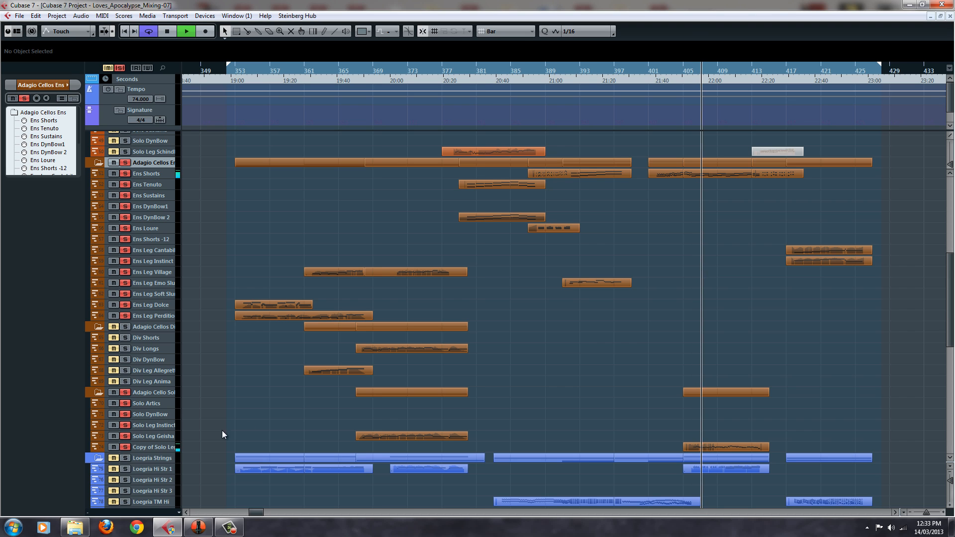
click(160, 448)
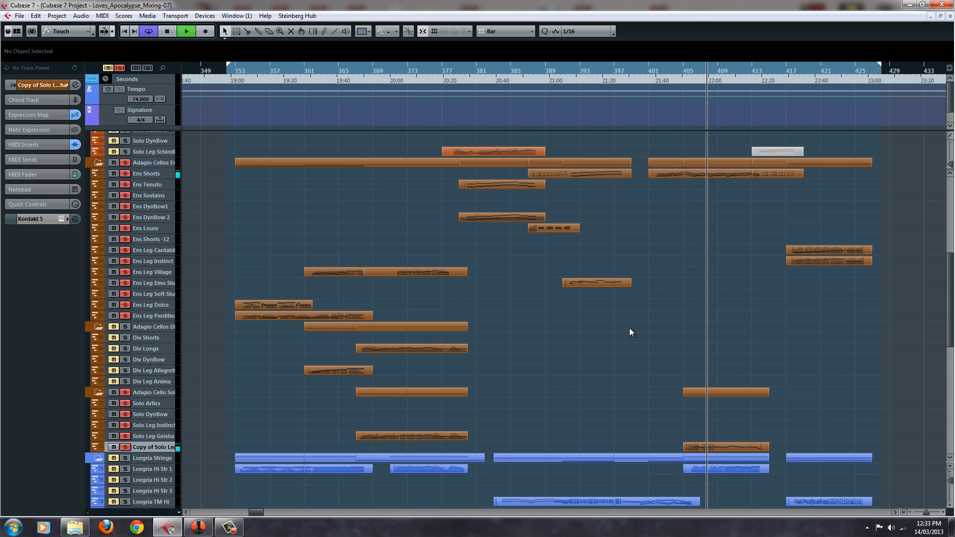
scroll(630, 329, down, 3)
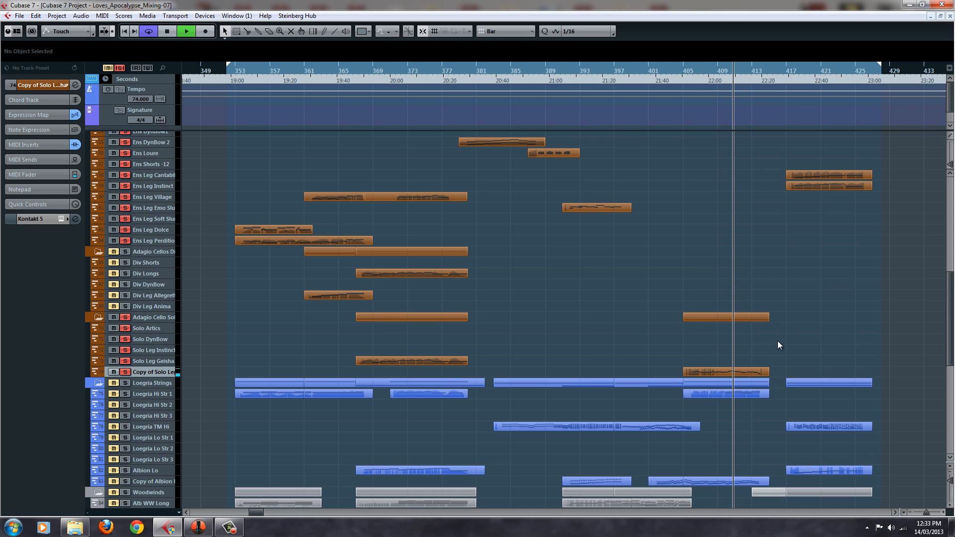
scroll(777, 341, up, 10)
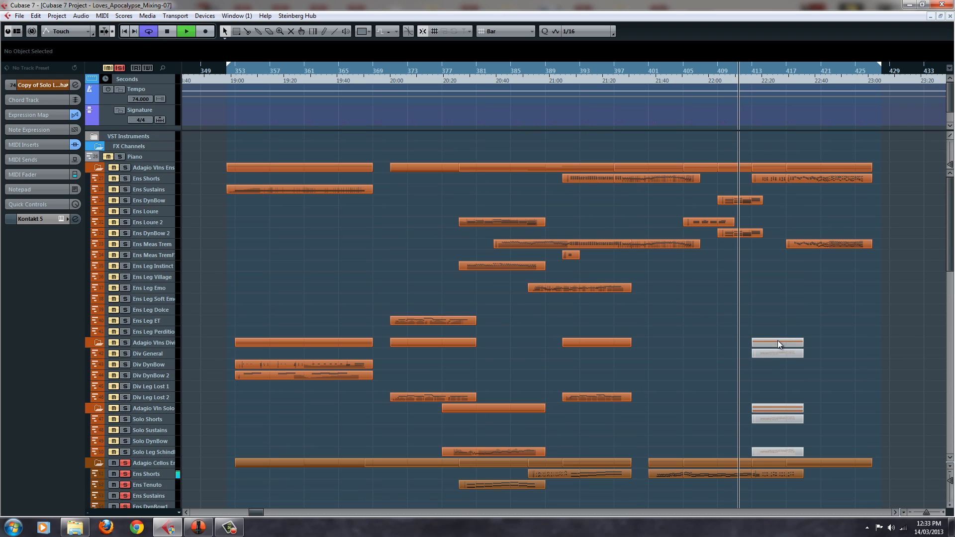
Clear all track solos to hear the passage with the full arrangement, stop playback, and look over the cello tracks
click(121, 69)
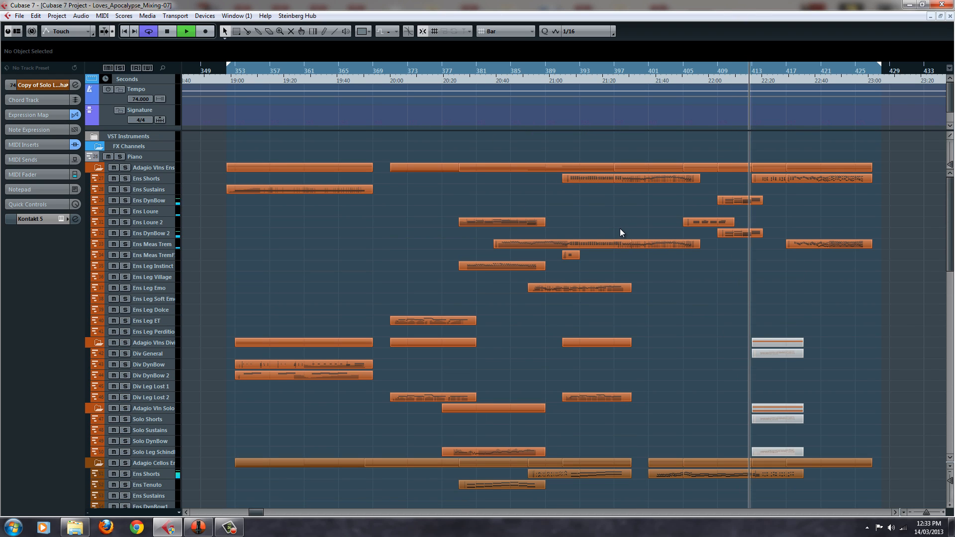
scroll(673, 308, down, 5)
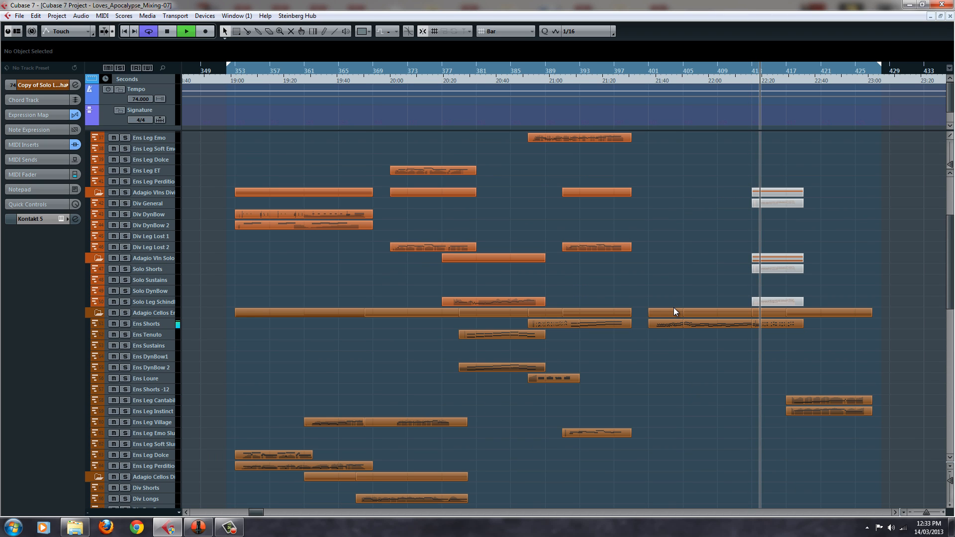
key(space)
scroll(674, 312, down, 10)
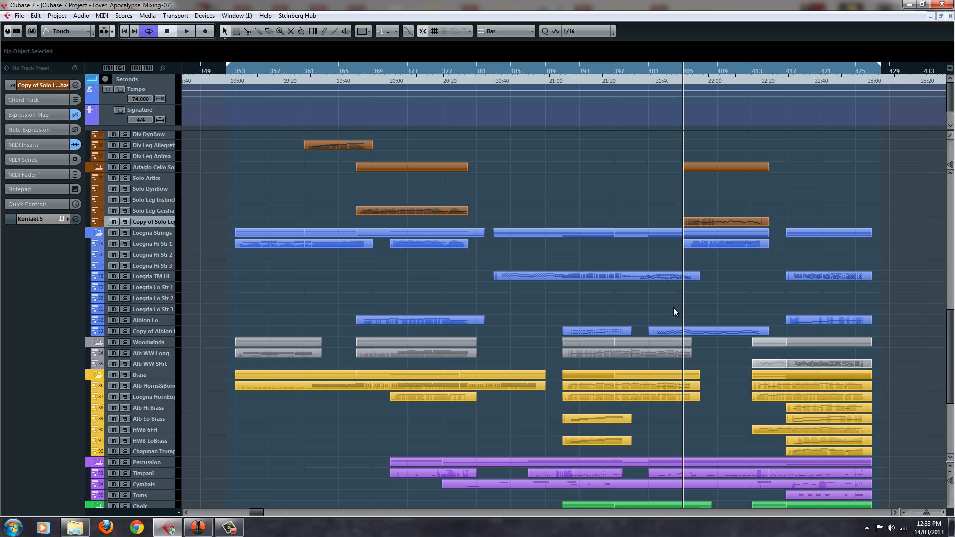
scroll(669, 322, up, 10)
scroll(670, 322, down, 5)
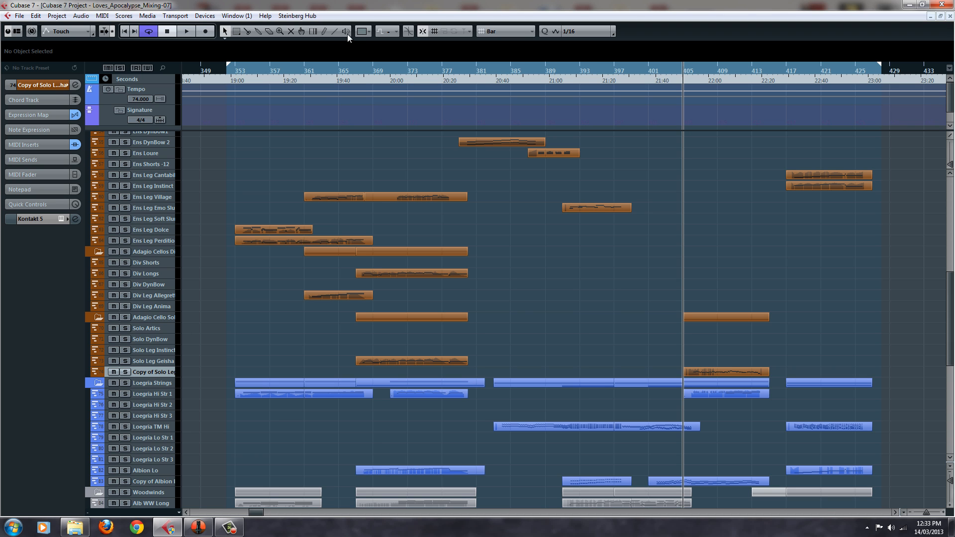
Select the Solo Artics track and bring up its Kontakt instrument at the Adagio_Cello_v1_Solo_General_Arts patch to audition articulations up to Bartok
click(61, 220)
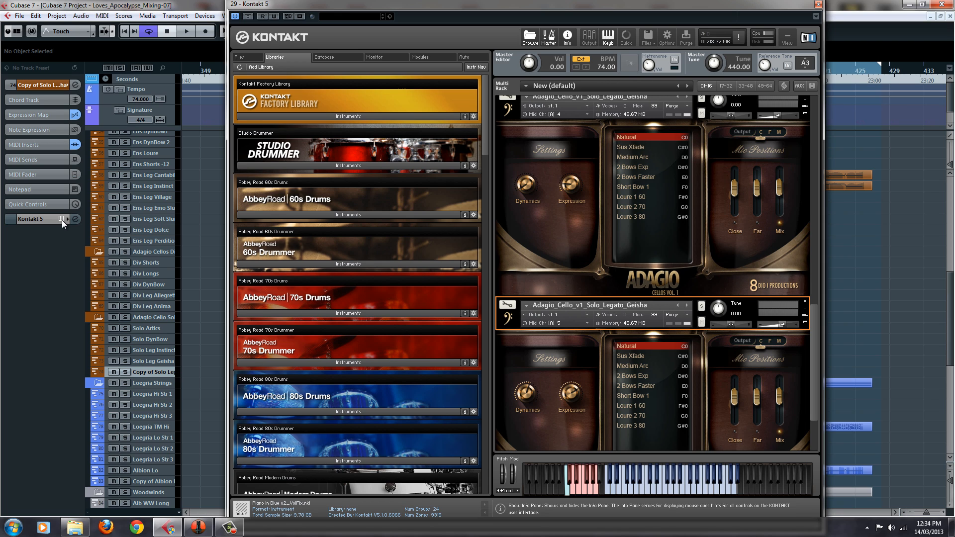
click(818, 4)
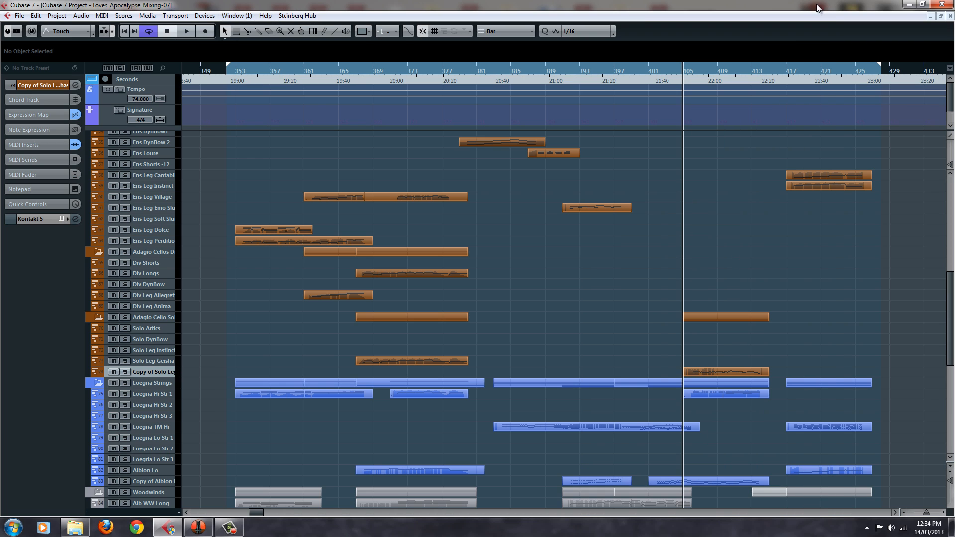
click(150, 360)
click(156, 350)
click(164, 339)
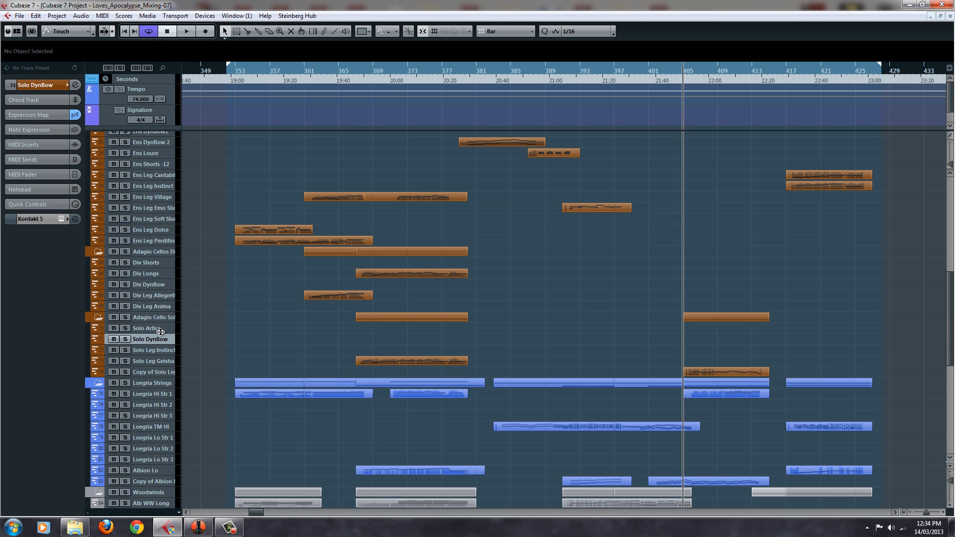
click(150, 327)
click(56, 219)
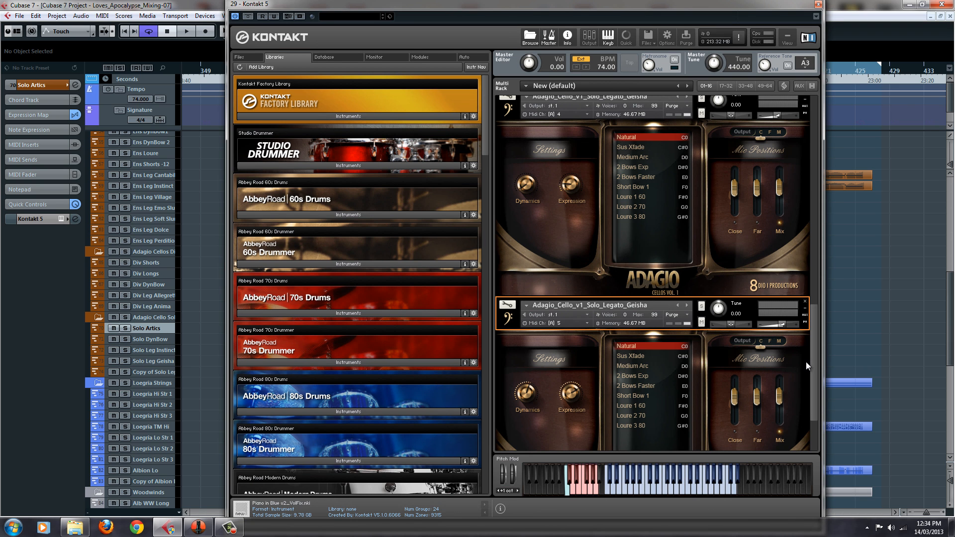
scroll(807, 362, up, 5)
click(707, 97)
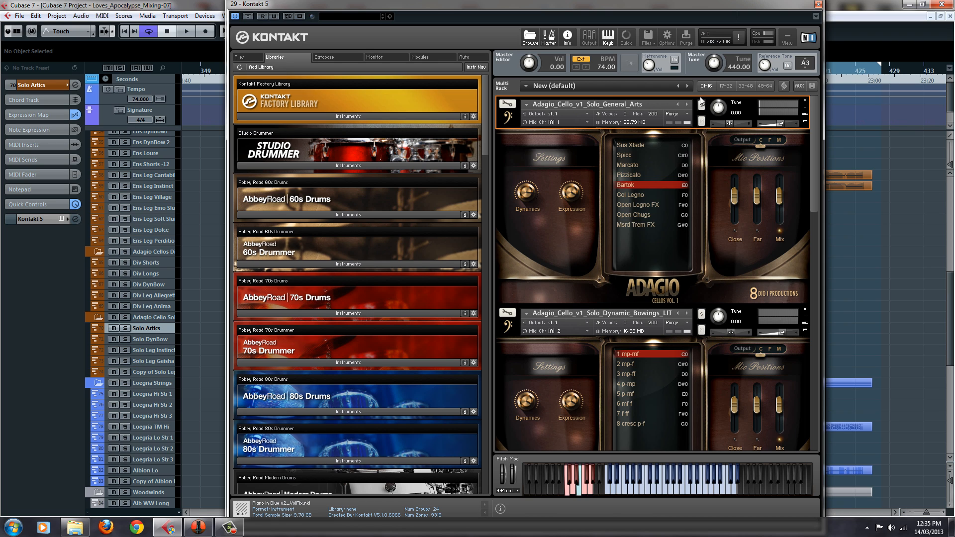
Select the Ens Shorts track, open its Kontakt instrument, and choose the Bartok Pizz articulation in Adagio_Cello_v1_Ens_Shorts
scroll(170, 249, up, 5)
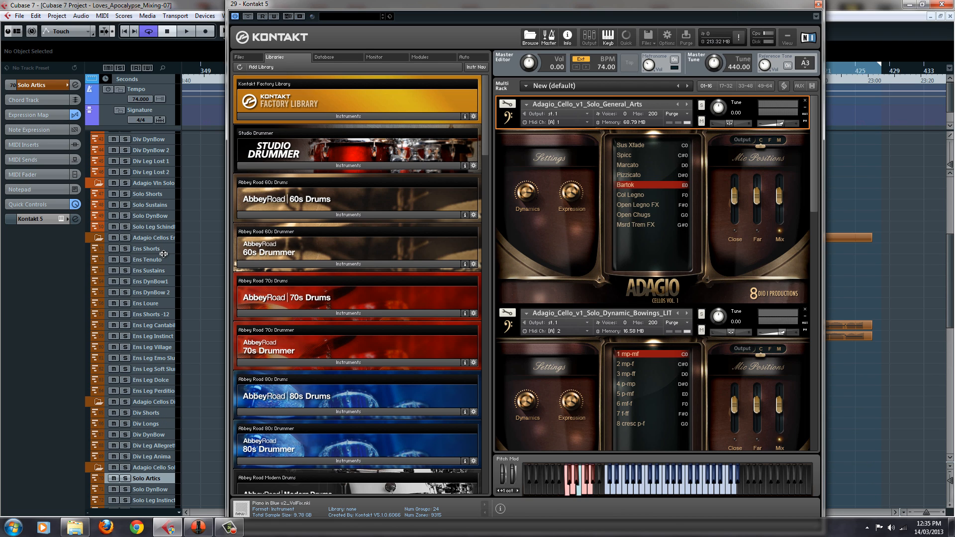
click(164, 252)
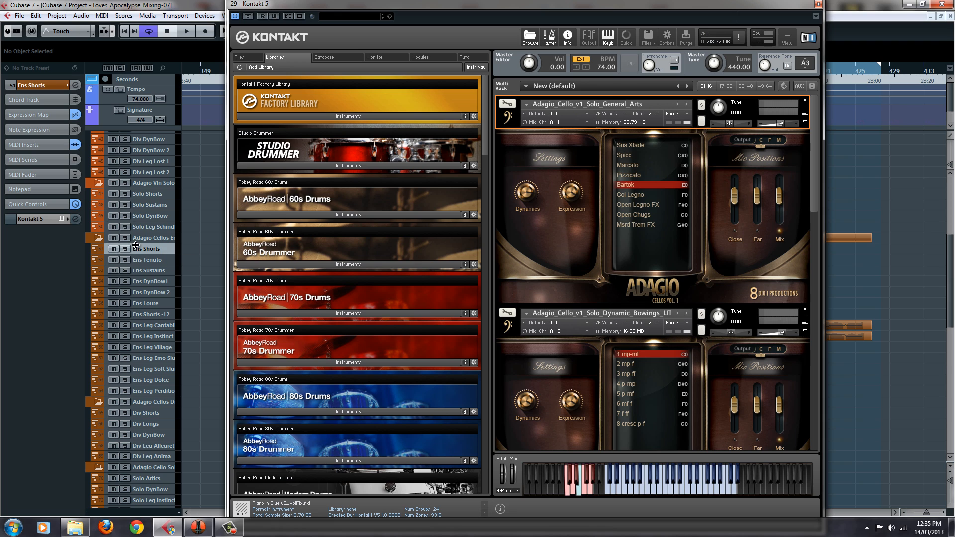
click(64, 216)
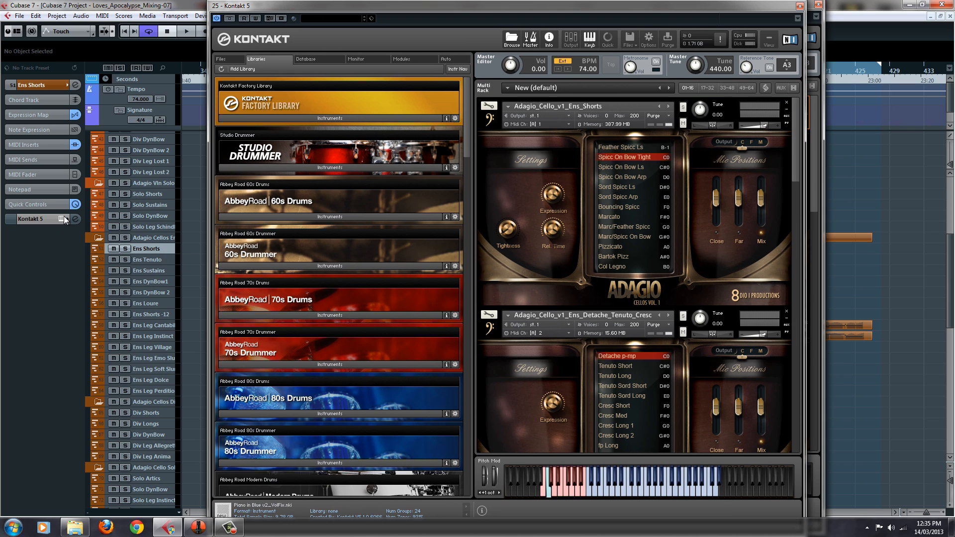
click(616, 257)
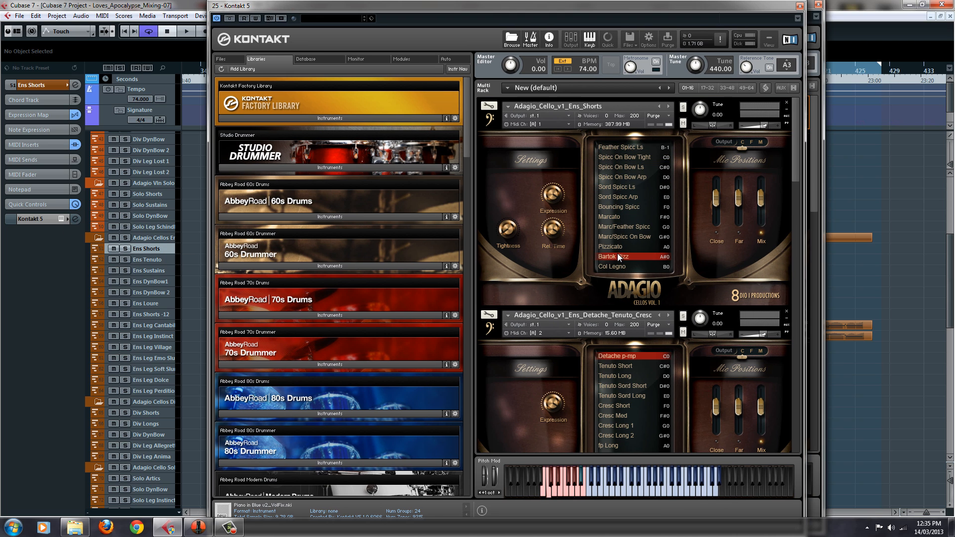
Layer Solo Artics with Ens Shorts, arrange both Kontakt windows, compare Bartok with the solo patch muted and unmuted, and close the ensemble window
click(166, 480)
drag(606, 12, 351, 11)
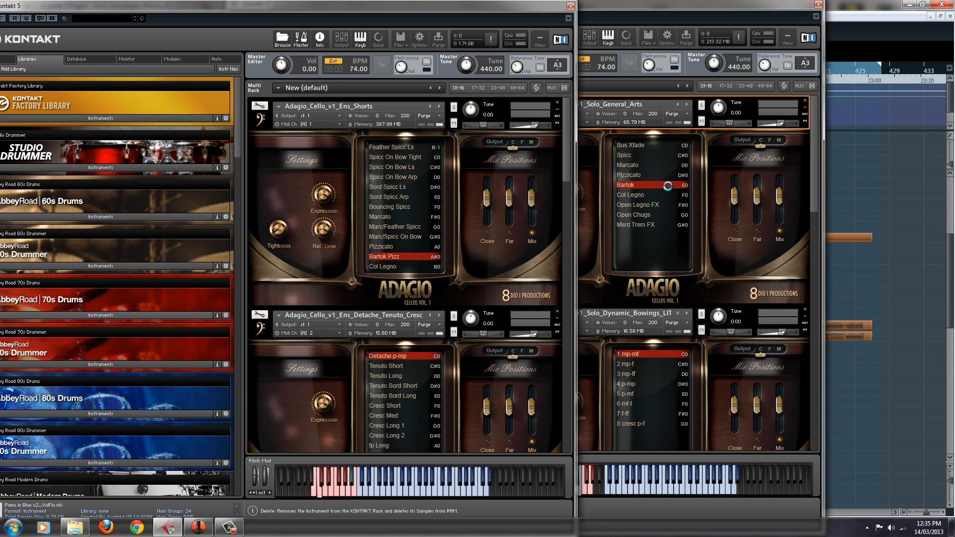
click(411, 255)
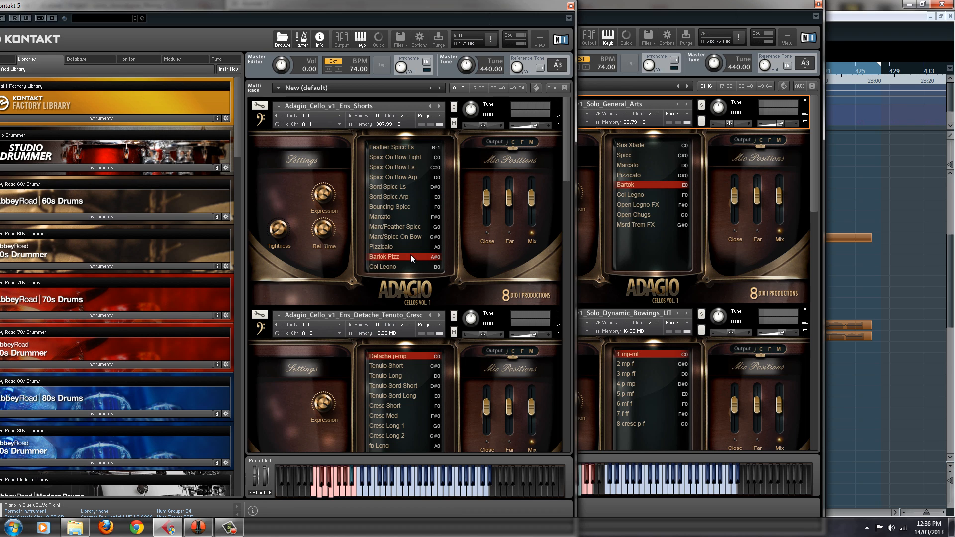
click(702, 122)
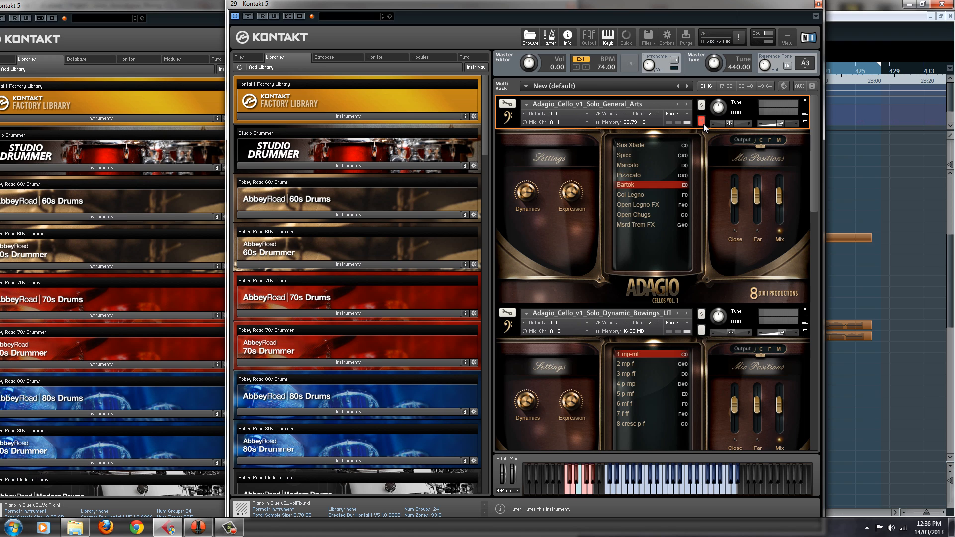
click(702, 122)
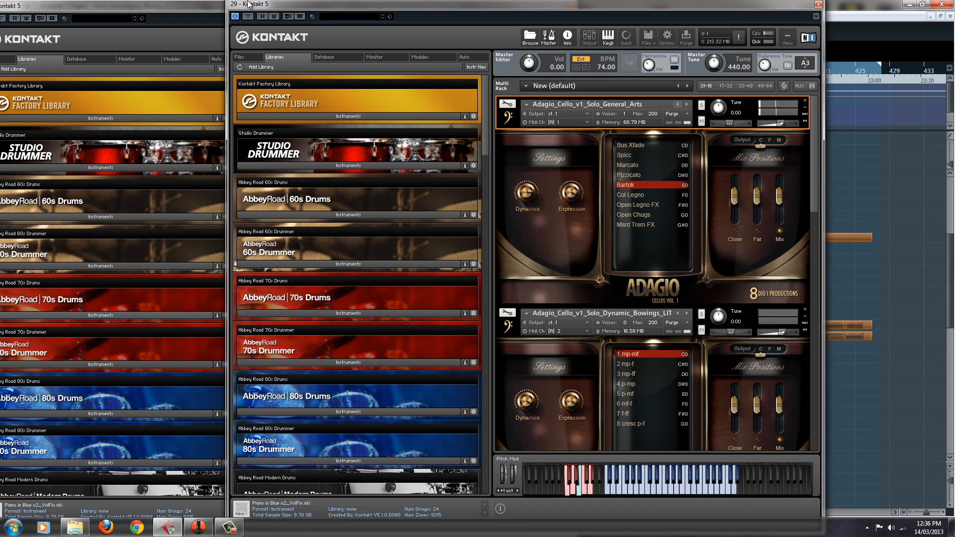
click(207, 7)
click(571, 6)
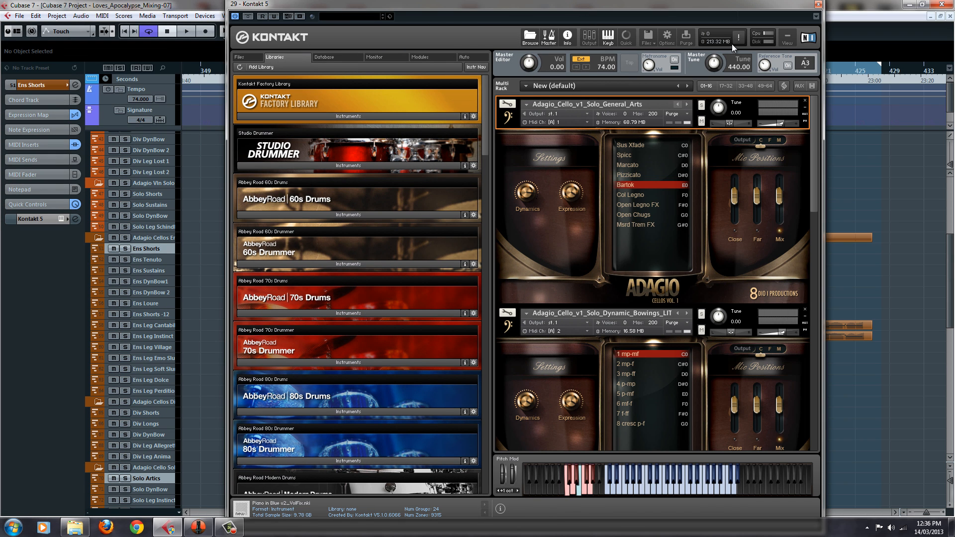
On Solo Artics alone, audition Open Legno FX, Open Chugs and Msrd Trem FX, and lower the Solo_General_Arts patch tuning to -24.00
click(157, 480)
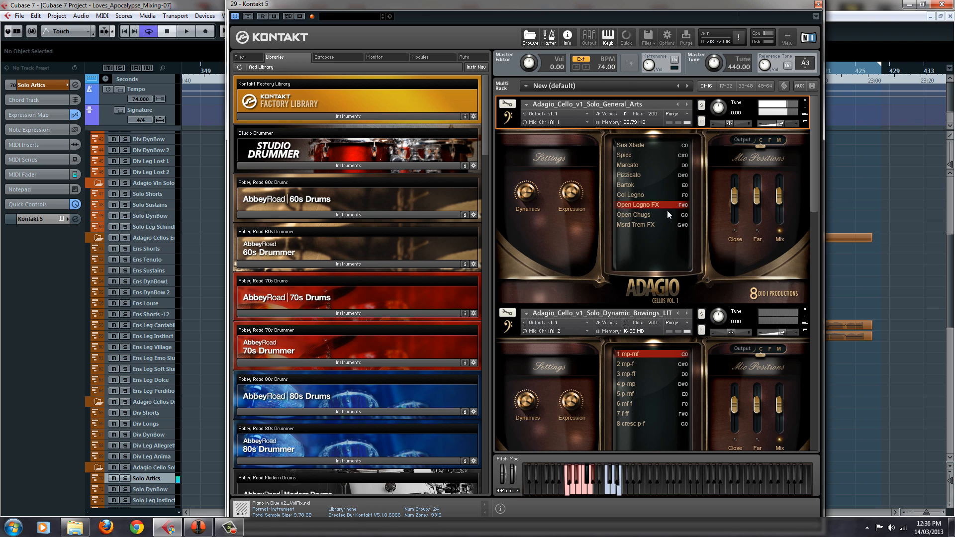
click(664, 215)
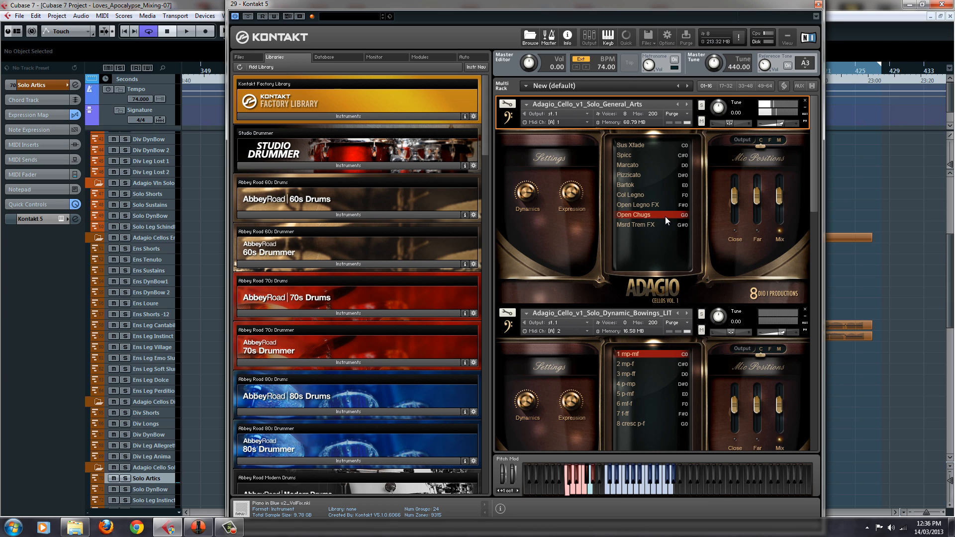
click(664, 226)
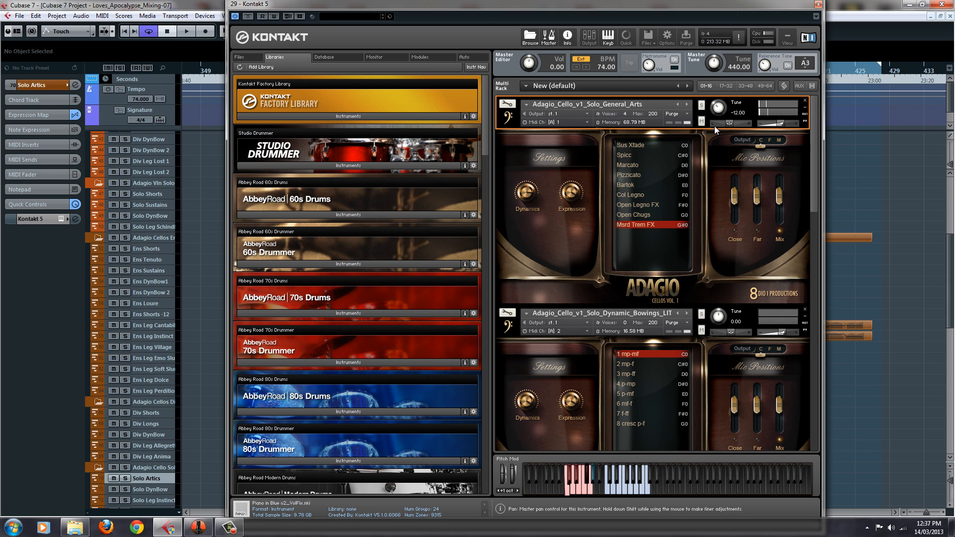
drag(718, 108, 717, 124)
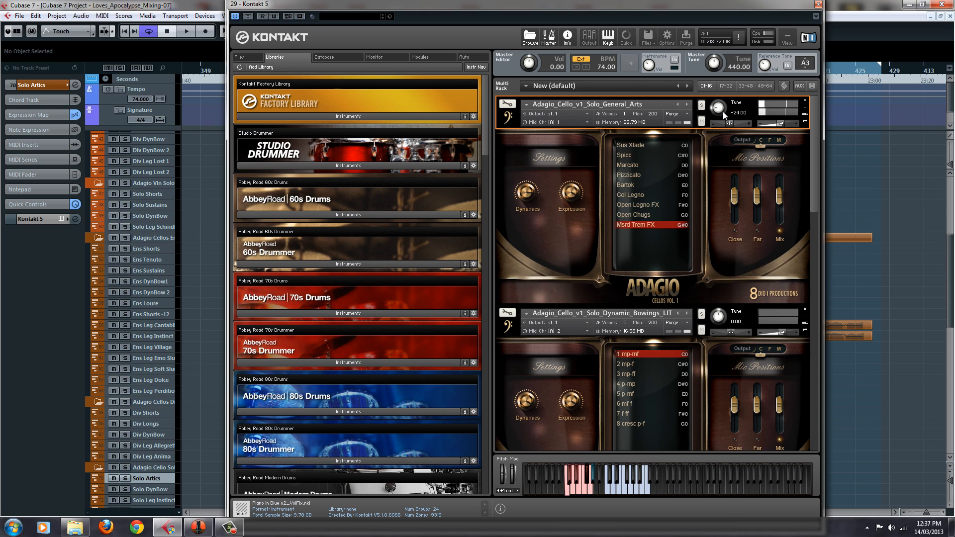
Reset the Solo_General_Arts patch tuning to 0.00, and select the Solo DynBow track with its Adagio_Cello_v1_Solo_Dynamic_Bowings_LIT patch in view
drag(722, 112, 733, 52)
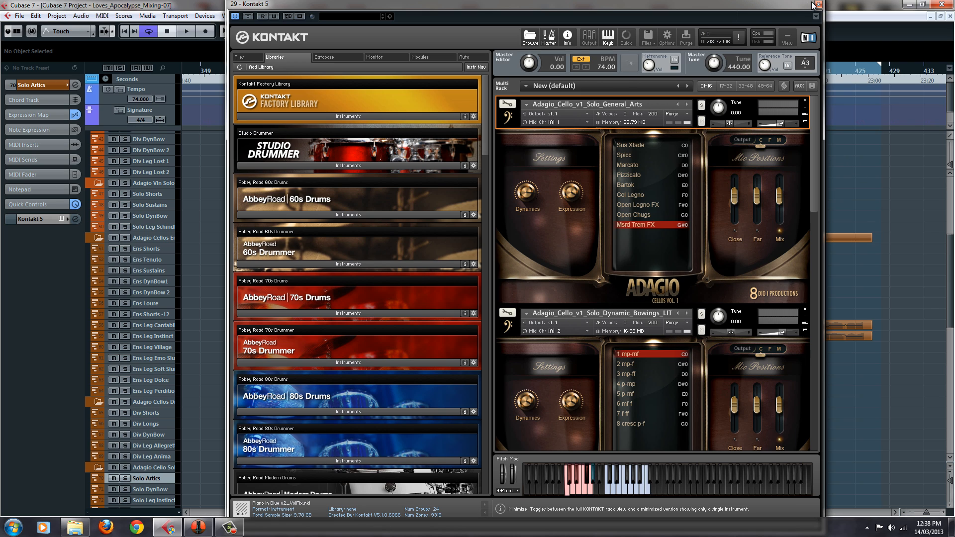
click(151, 486)
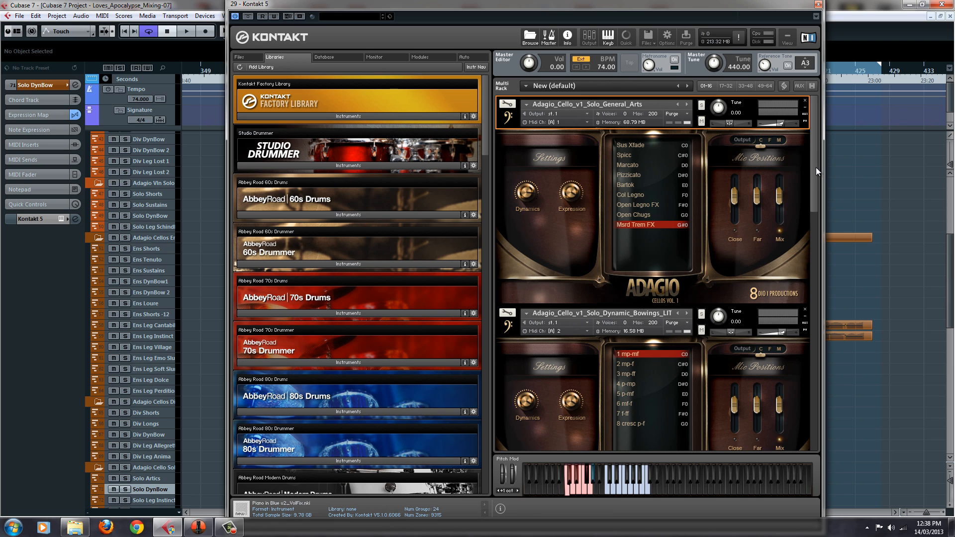
drag(816, 168, 809, 225)
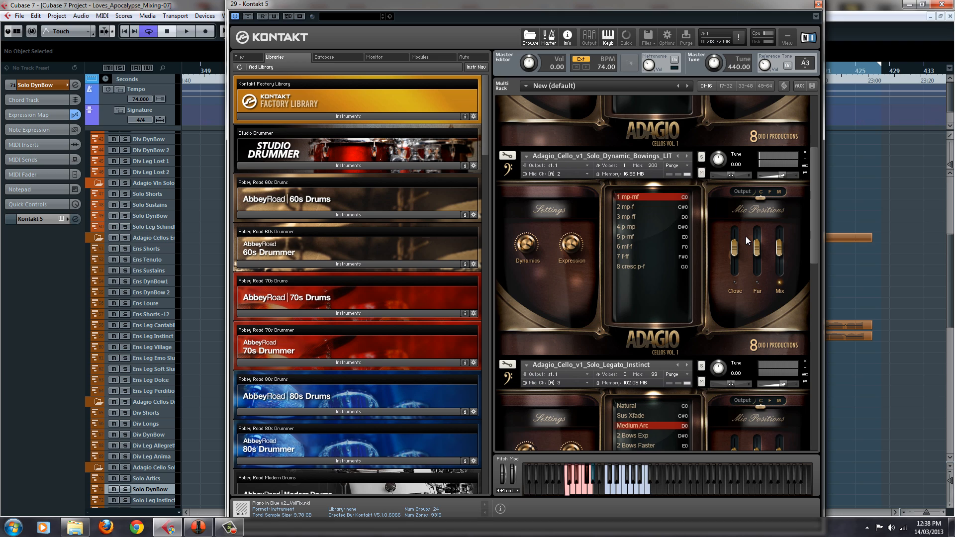
Select Solo Leg Instinct, choose the 2 mp-f dynamic bowing, switch back to Solo DynBow to audition the bowings, and close the Kontakt window
click(155, 500)
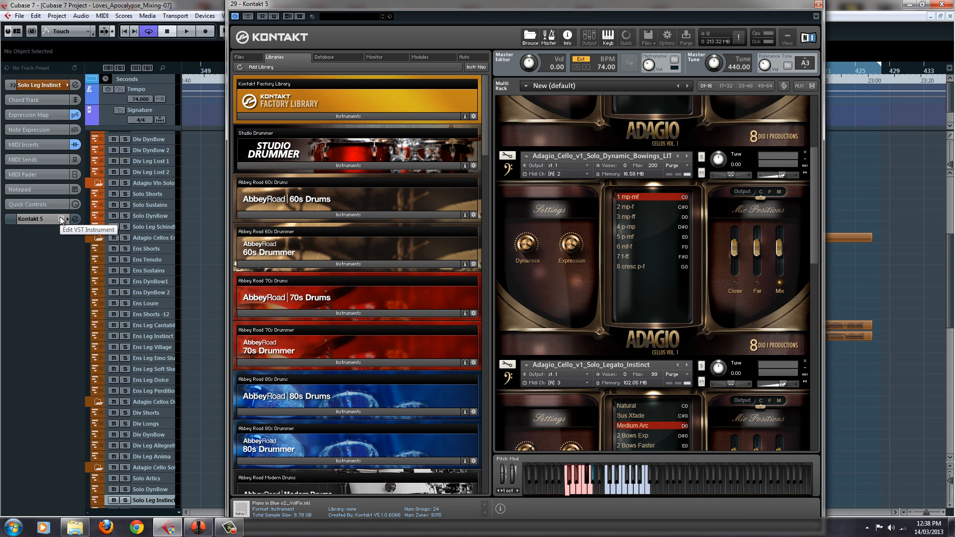
click(631, 207)
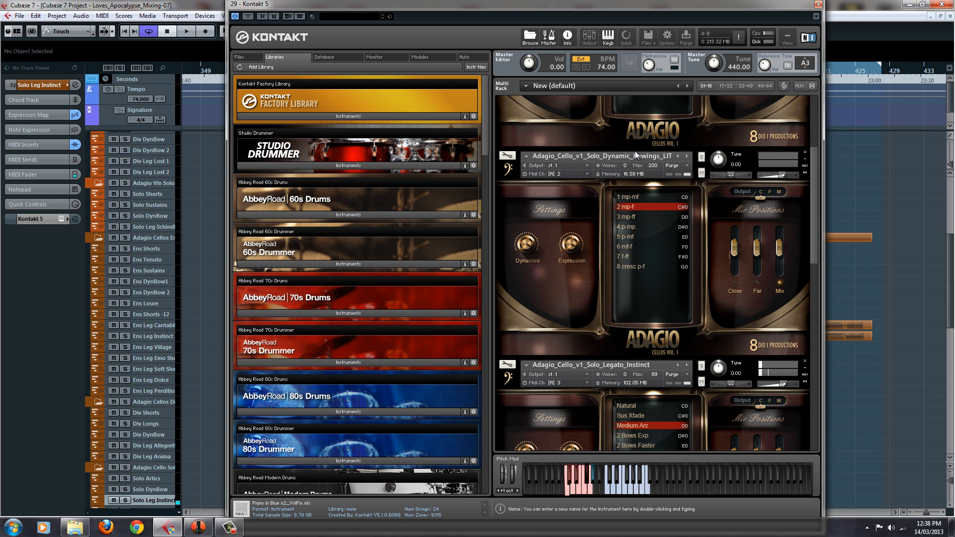
click(148, 490)
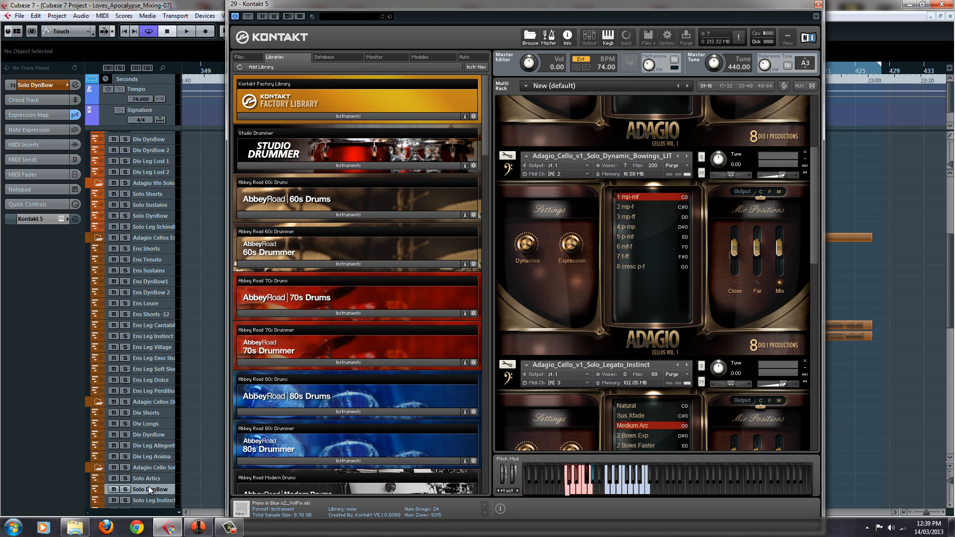
click(818, 4)
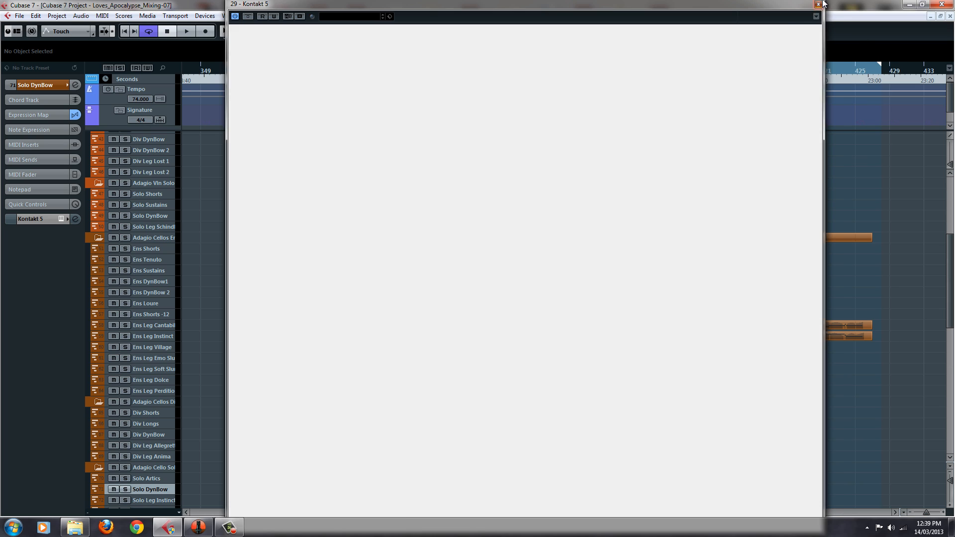
Look over the cello tracks in the arrangement, and review the solo patches in Kontakt from Solo_Legato_Geisha back to Solo_General_Arts, closing the window
scroll(607, 281, down, 5)
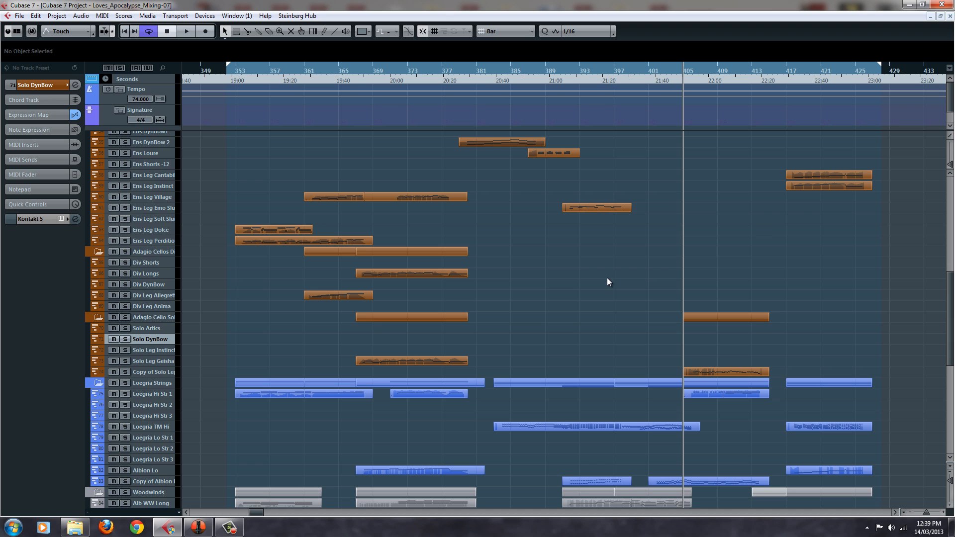
scroll(607, 281, up, 3)
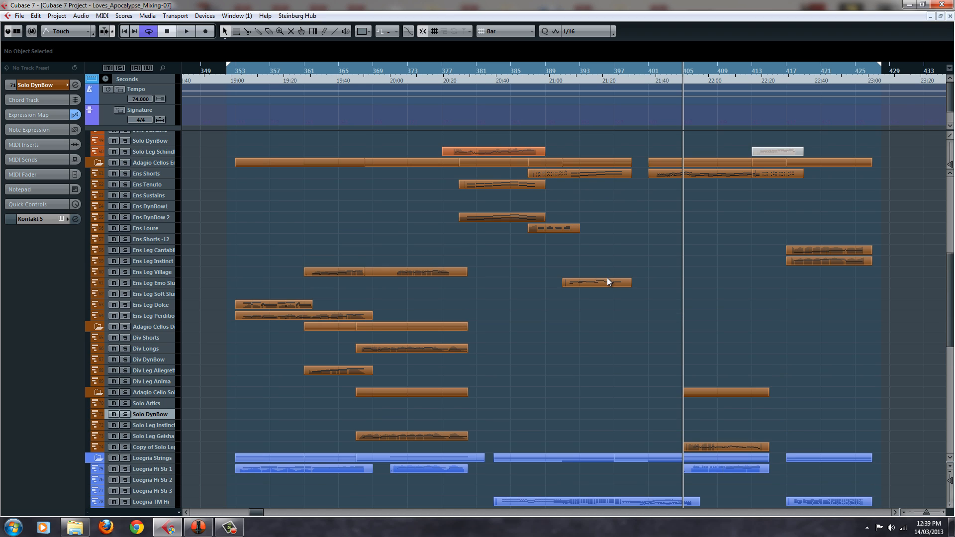
click(60, 219)
drag(814, 242, 814, 446)
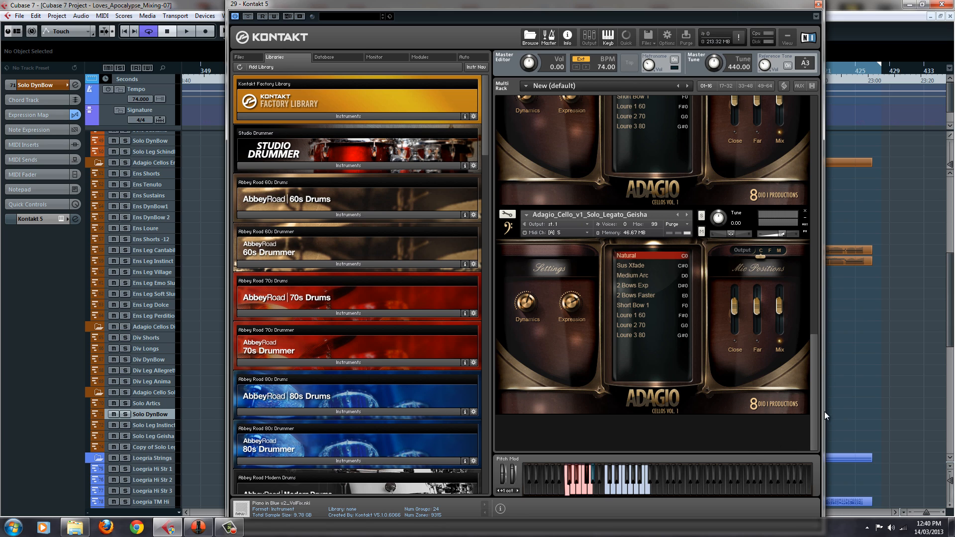
scroll(817, 354, up, 3)
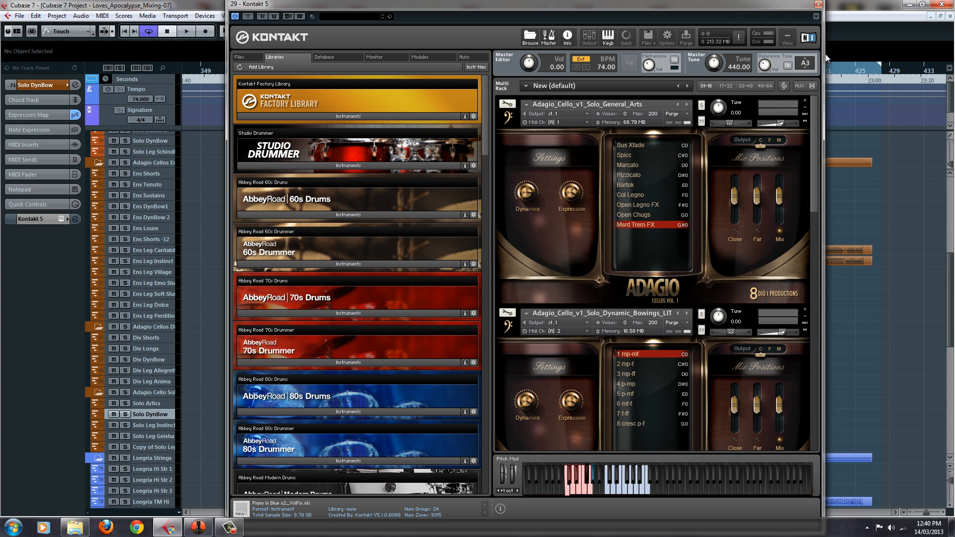
click(819, 4)
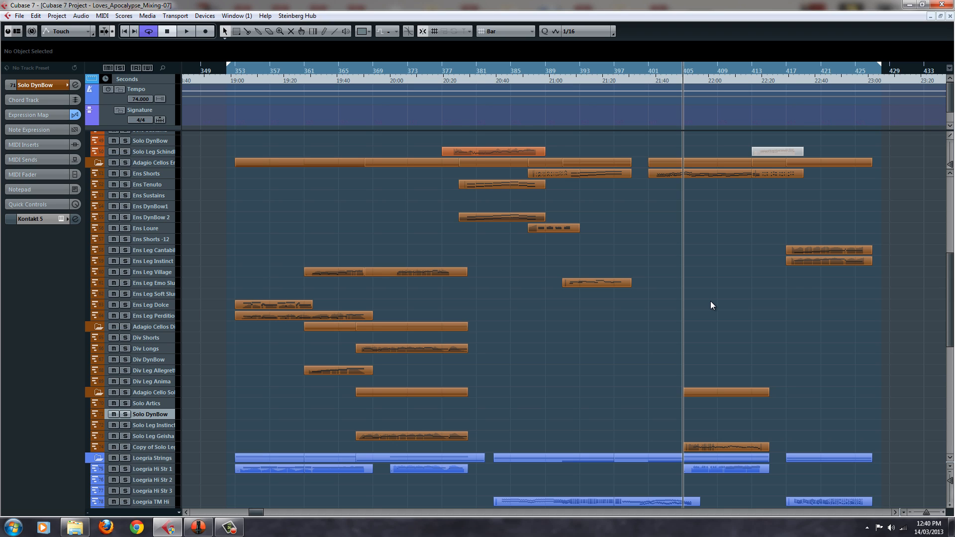
Look over the Adagio violin and cello tracks, and reopen the Solo DynBow track's Kontakt instrument at the upper edge of the screen
scroll(711, 302, up, 5)
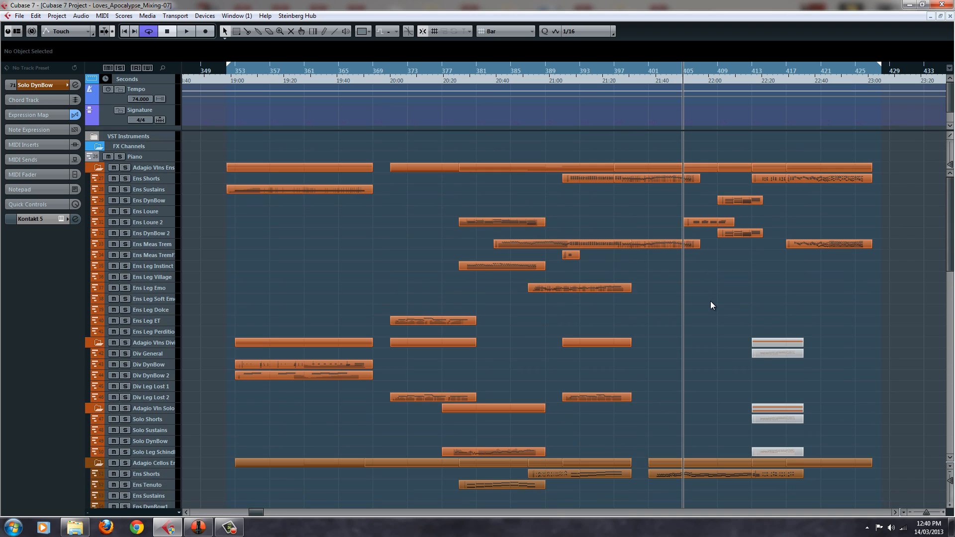
scroll(711, 302, down, 7)
scroll(710, 304, up, 5)
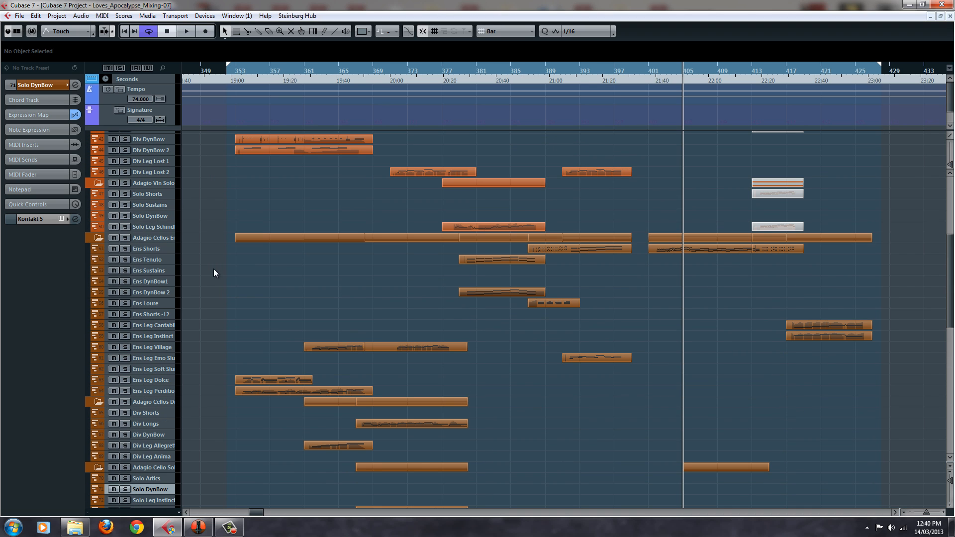
click(64, 220)
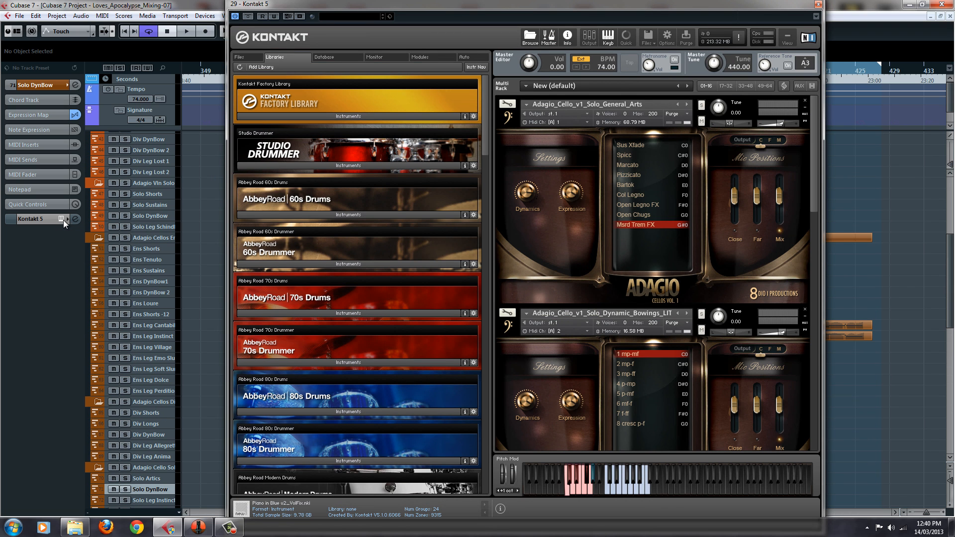
drag(672, 1, 668, 23)
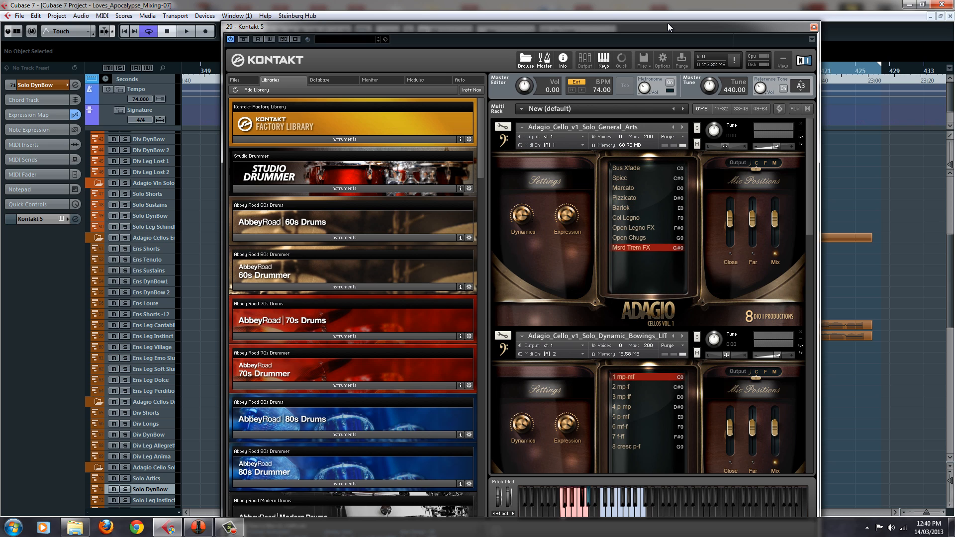
drag(667, 23, 677, 2)
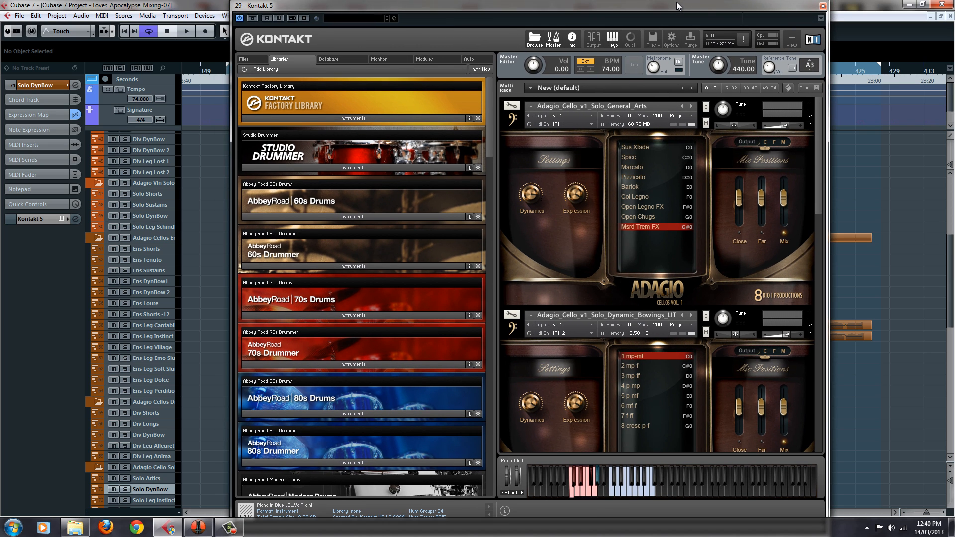